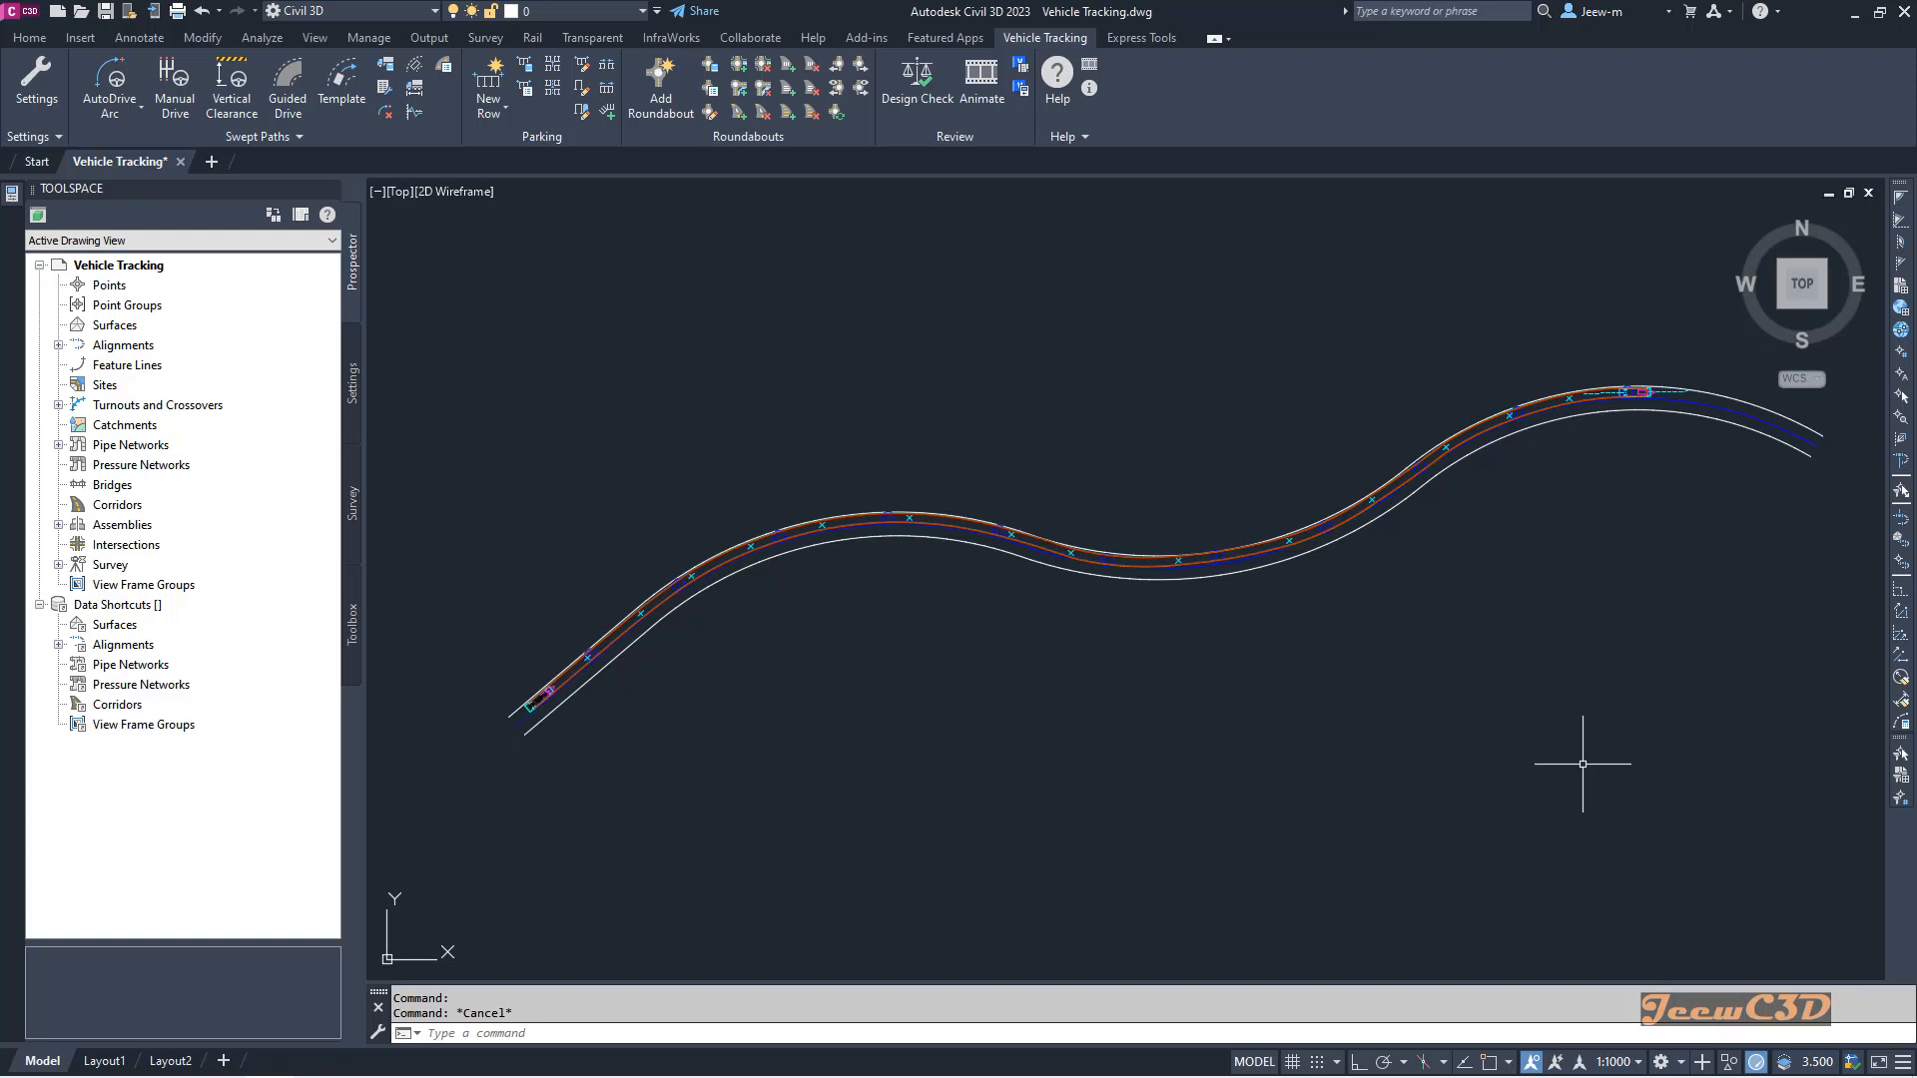
# Step: Select the vehicle path and examine it from the starting SU-30 truck to the last vehicle on the curve
pyautogui.scroll(4, 517, 706)
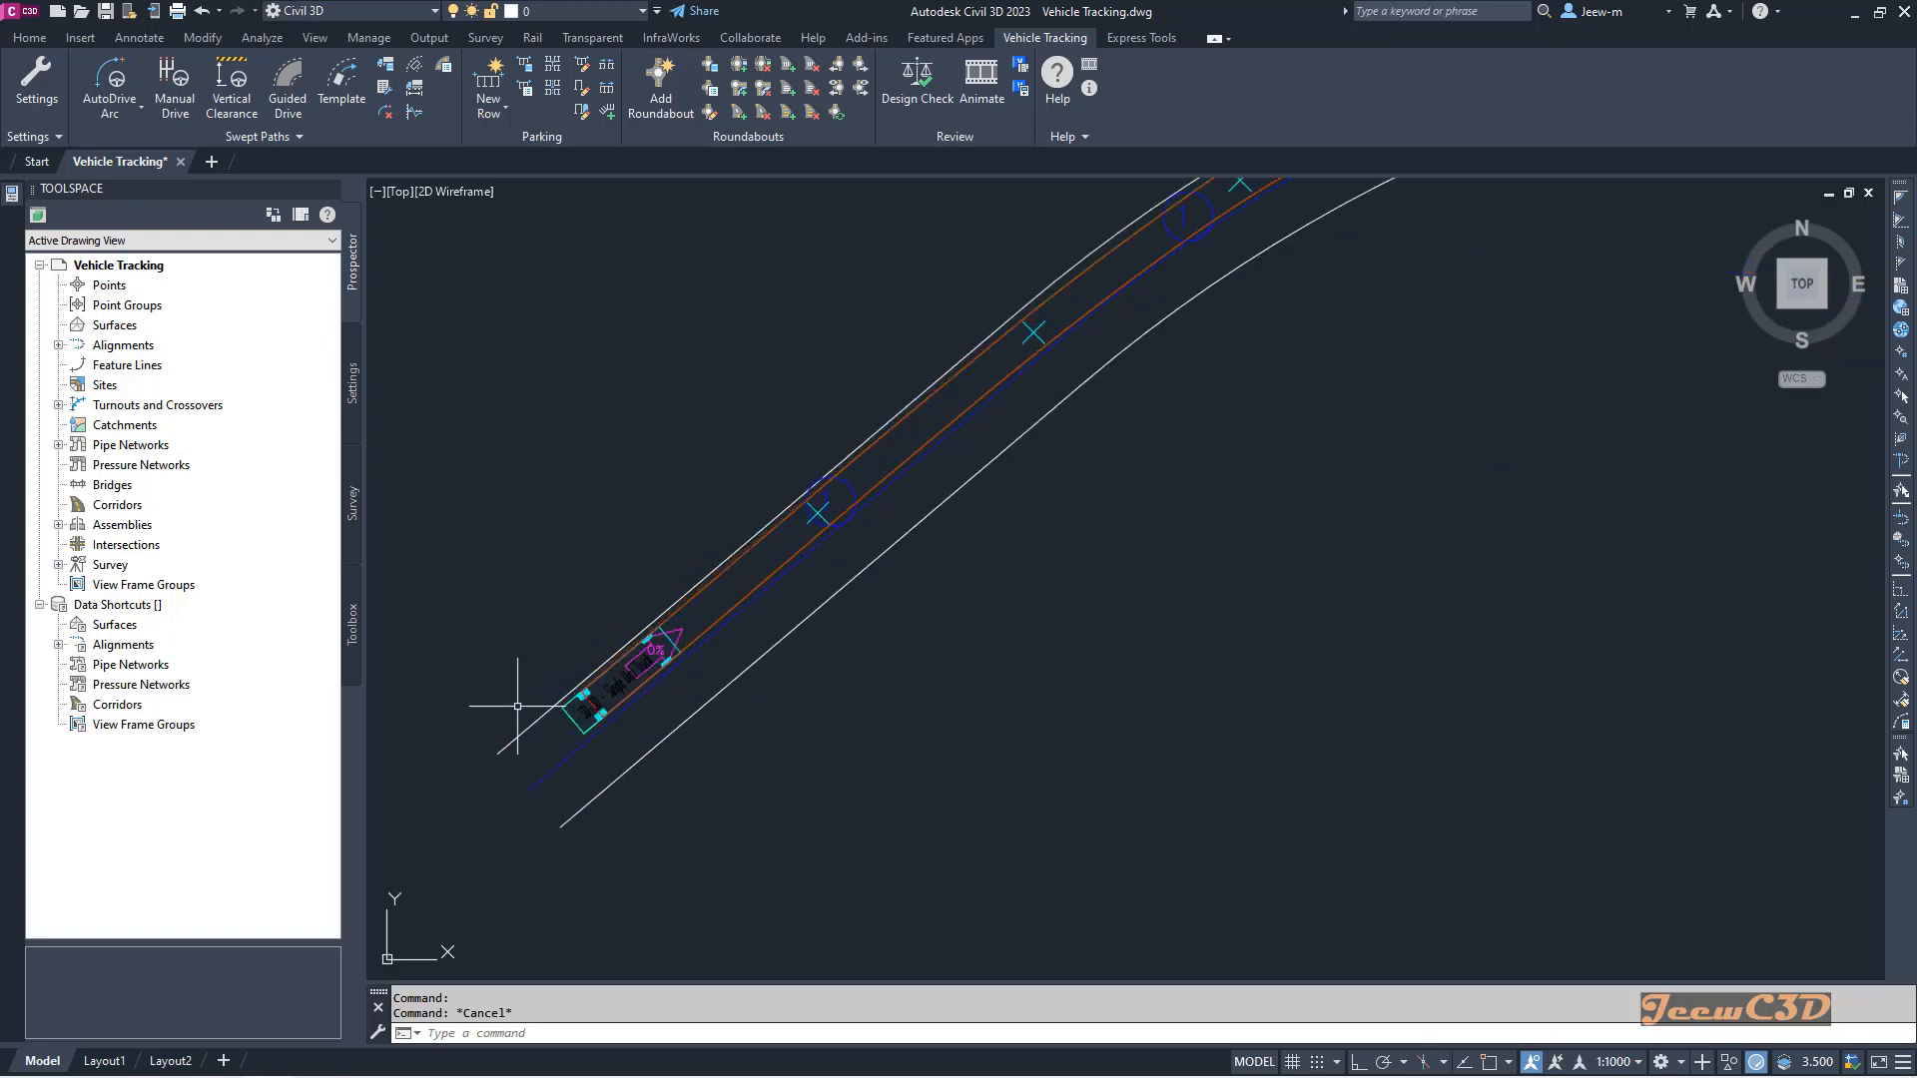
pyautogui.click(579, 705)
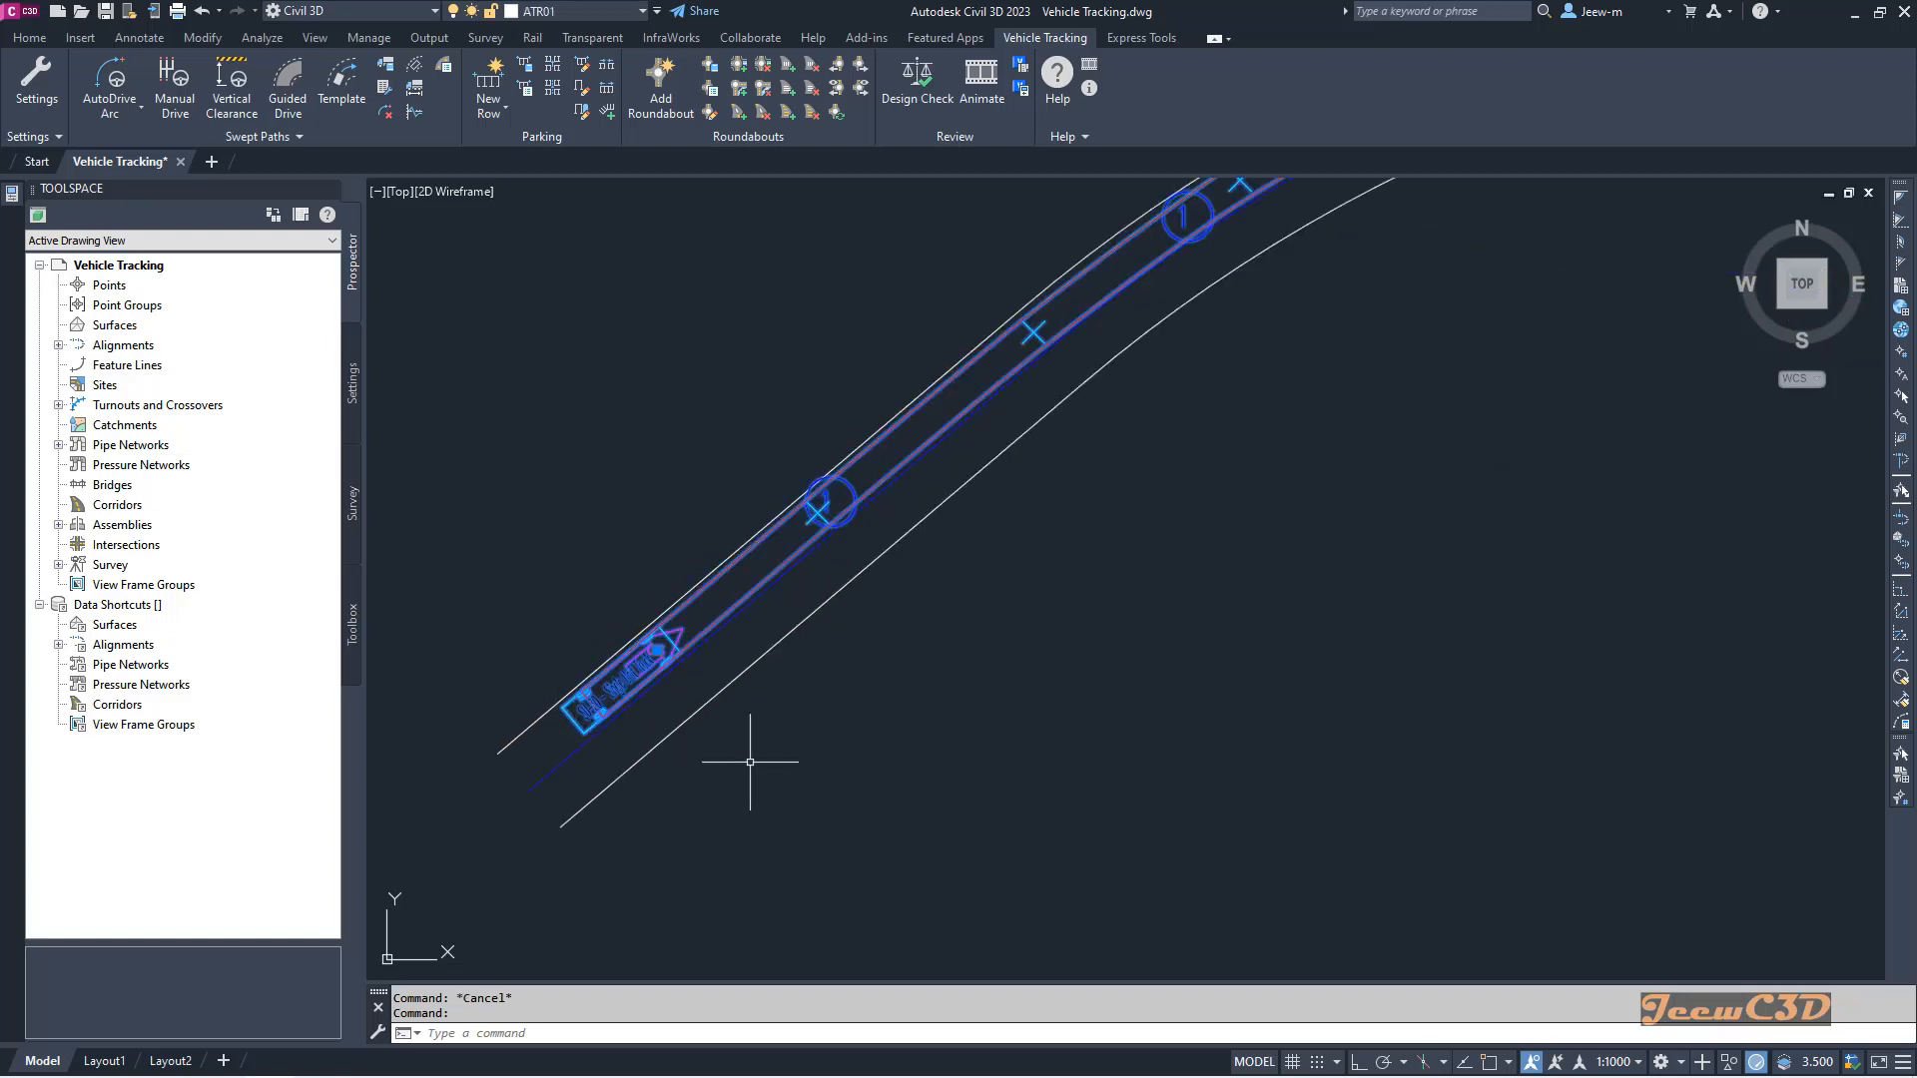
pyautogui.scroll(3, 624, 654)
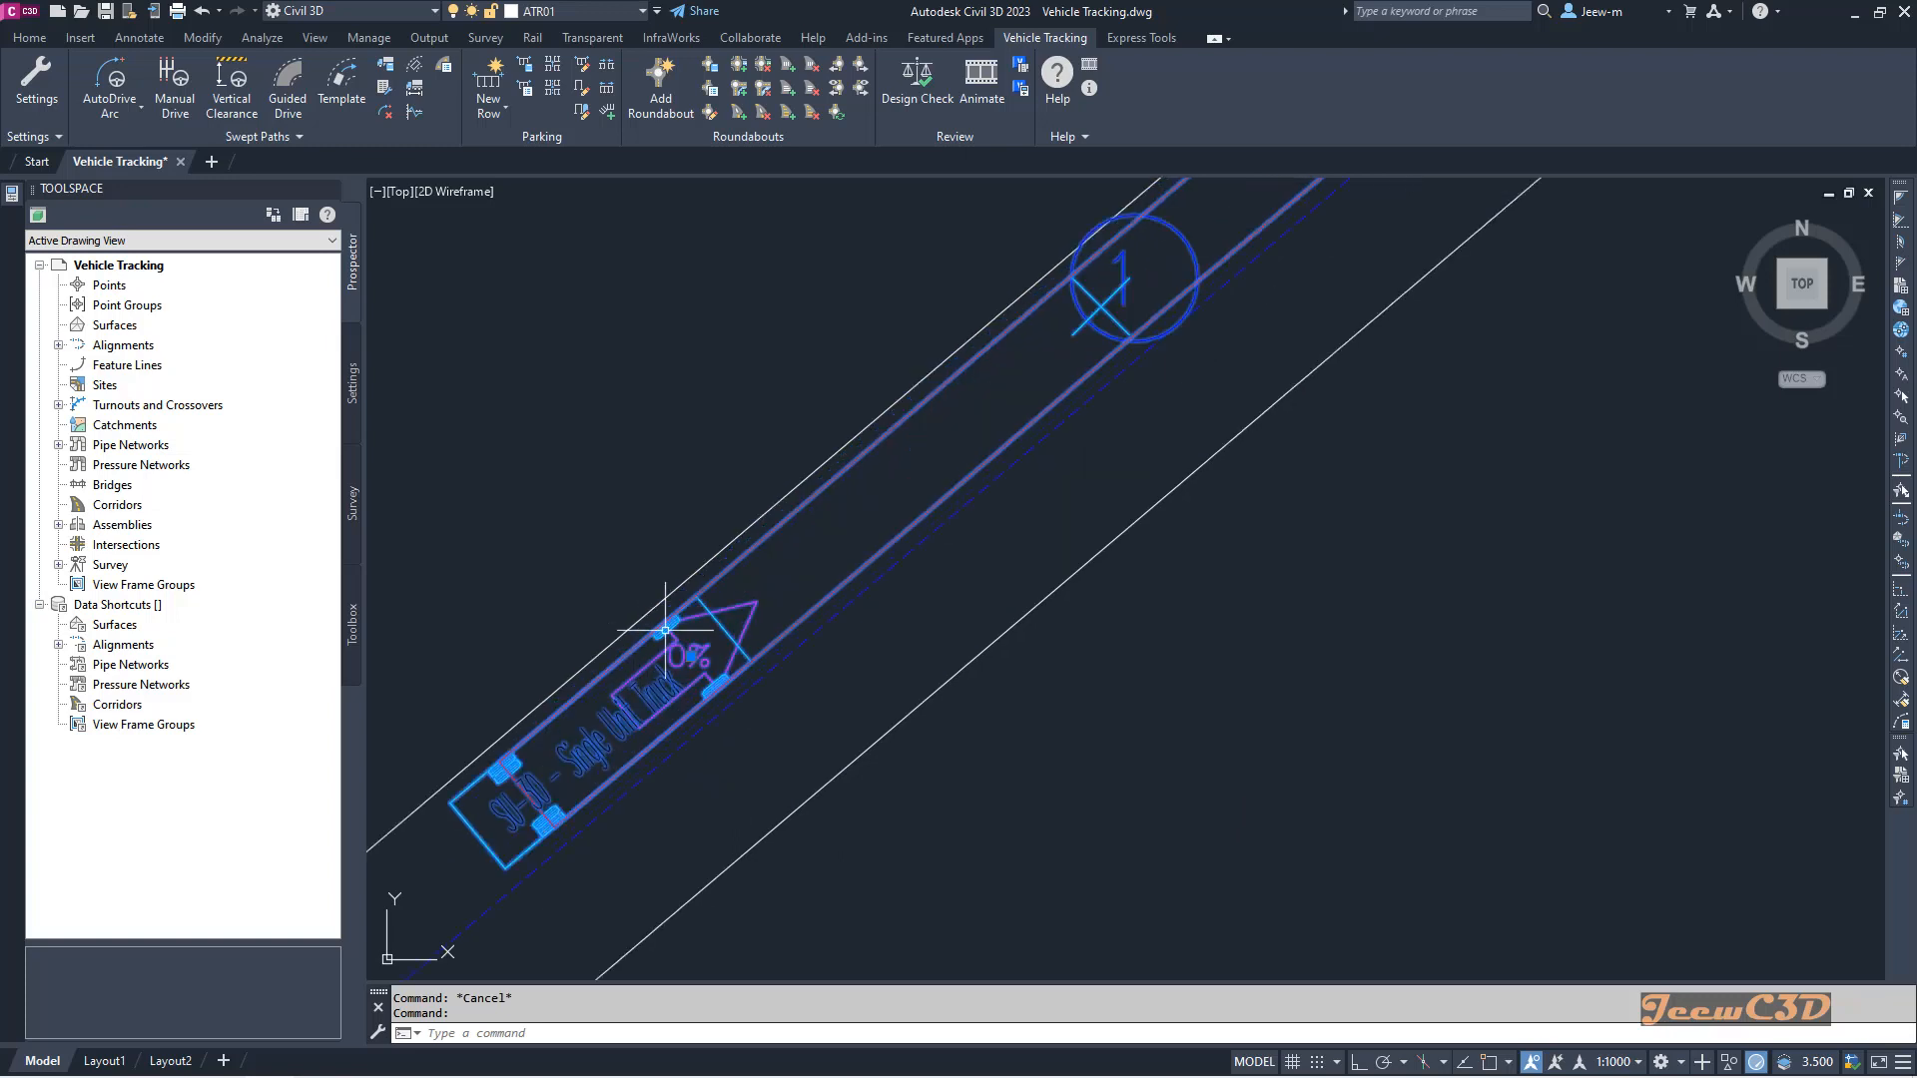
pyautogui.scroll(-5, 703, 724)
pyautogui.moveTo(938, 656); pyautogui.dragTo(589, 761, button='middle')
pyautogui.scroll(-3, 1609, 598)
pyautogui.scroll(6, 1318, 639)
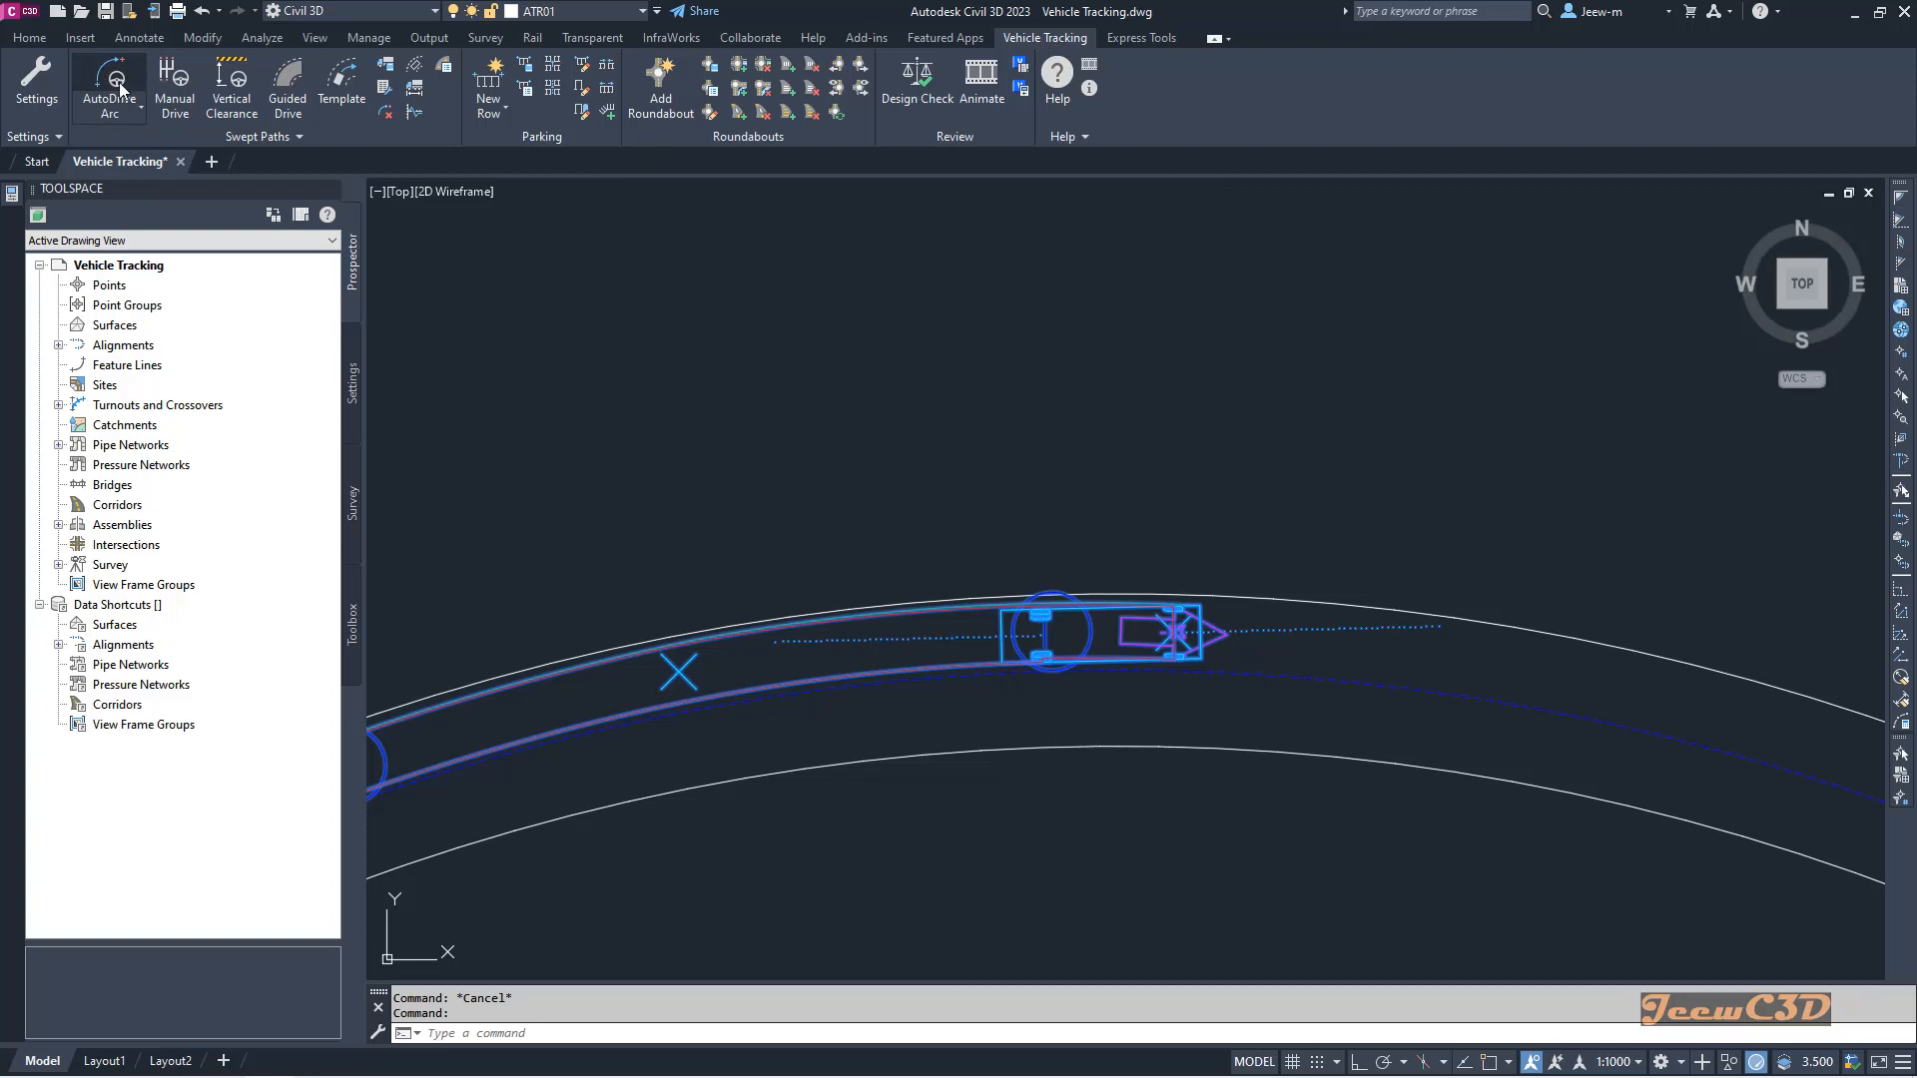
pyautogui.click(127, 110)
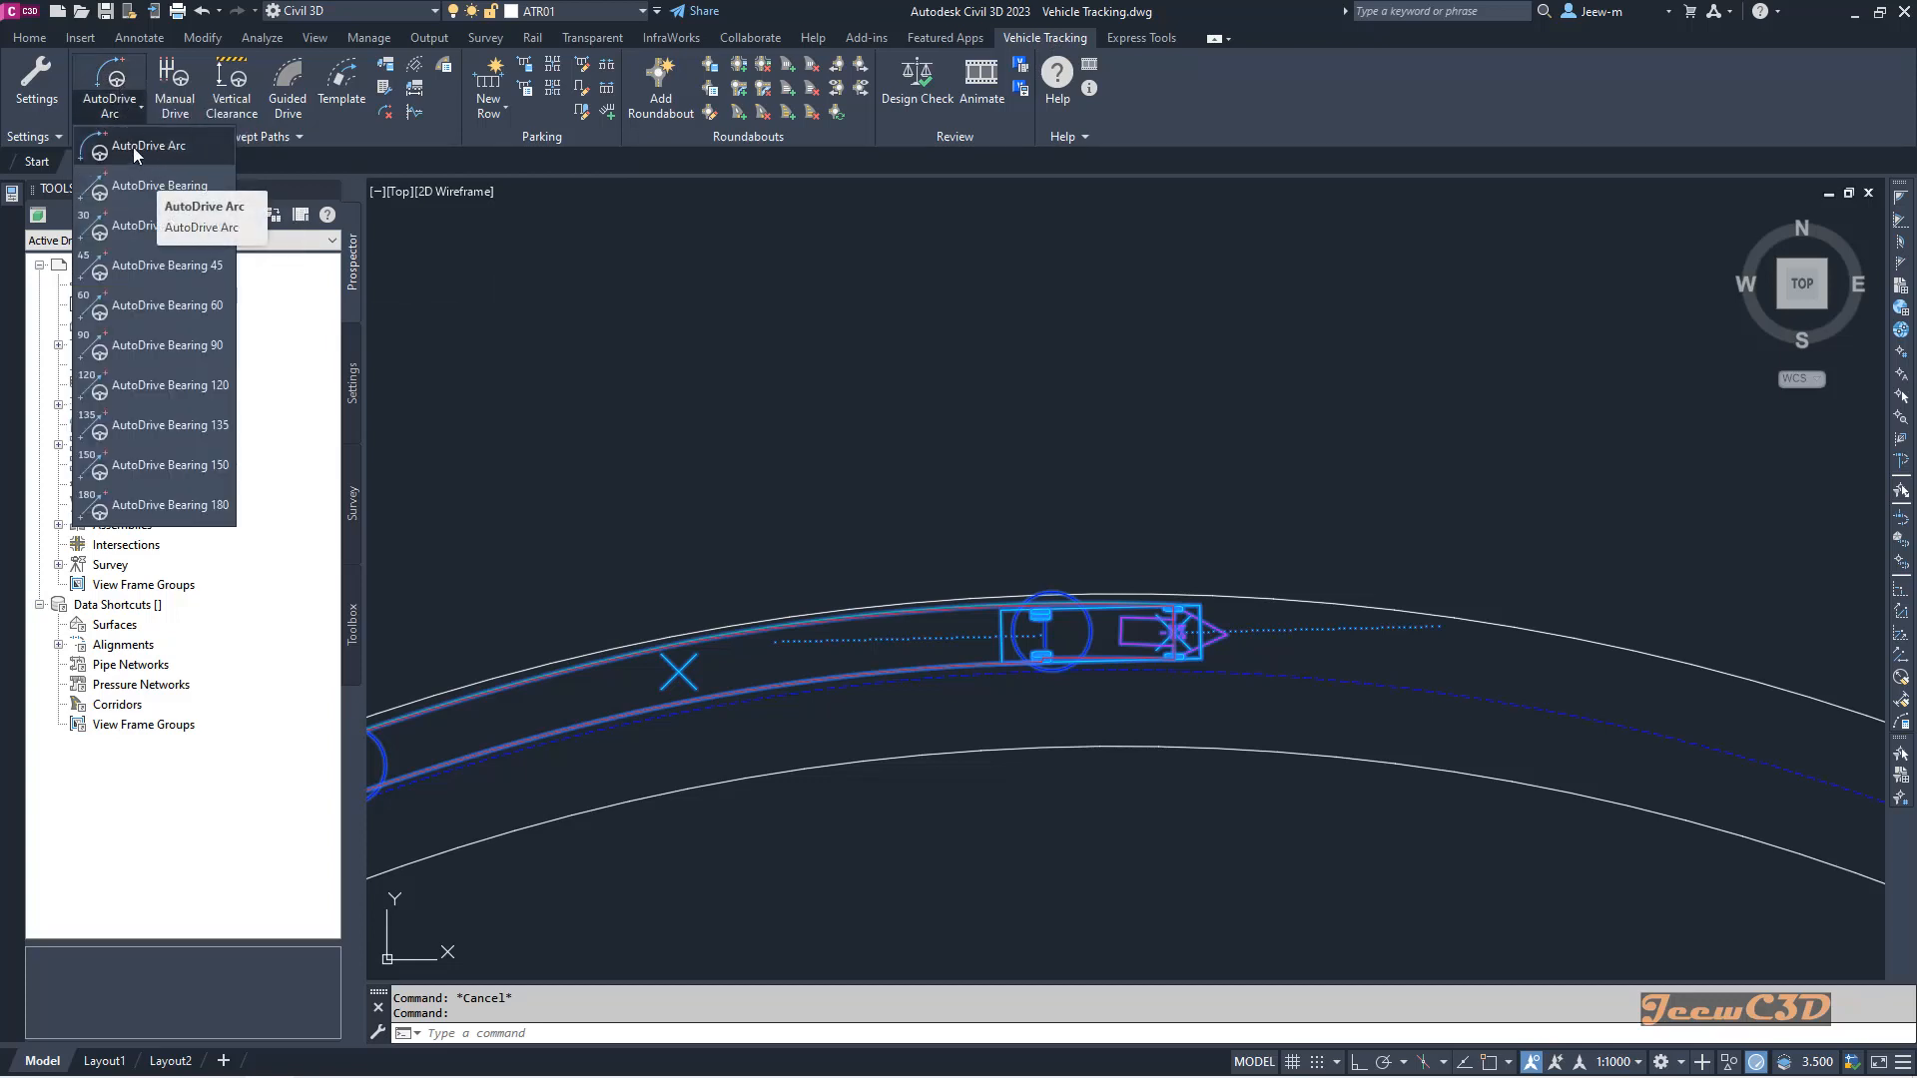
pyautogui.click(134, 147)
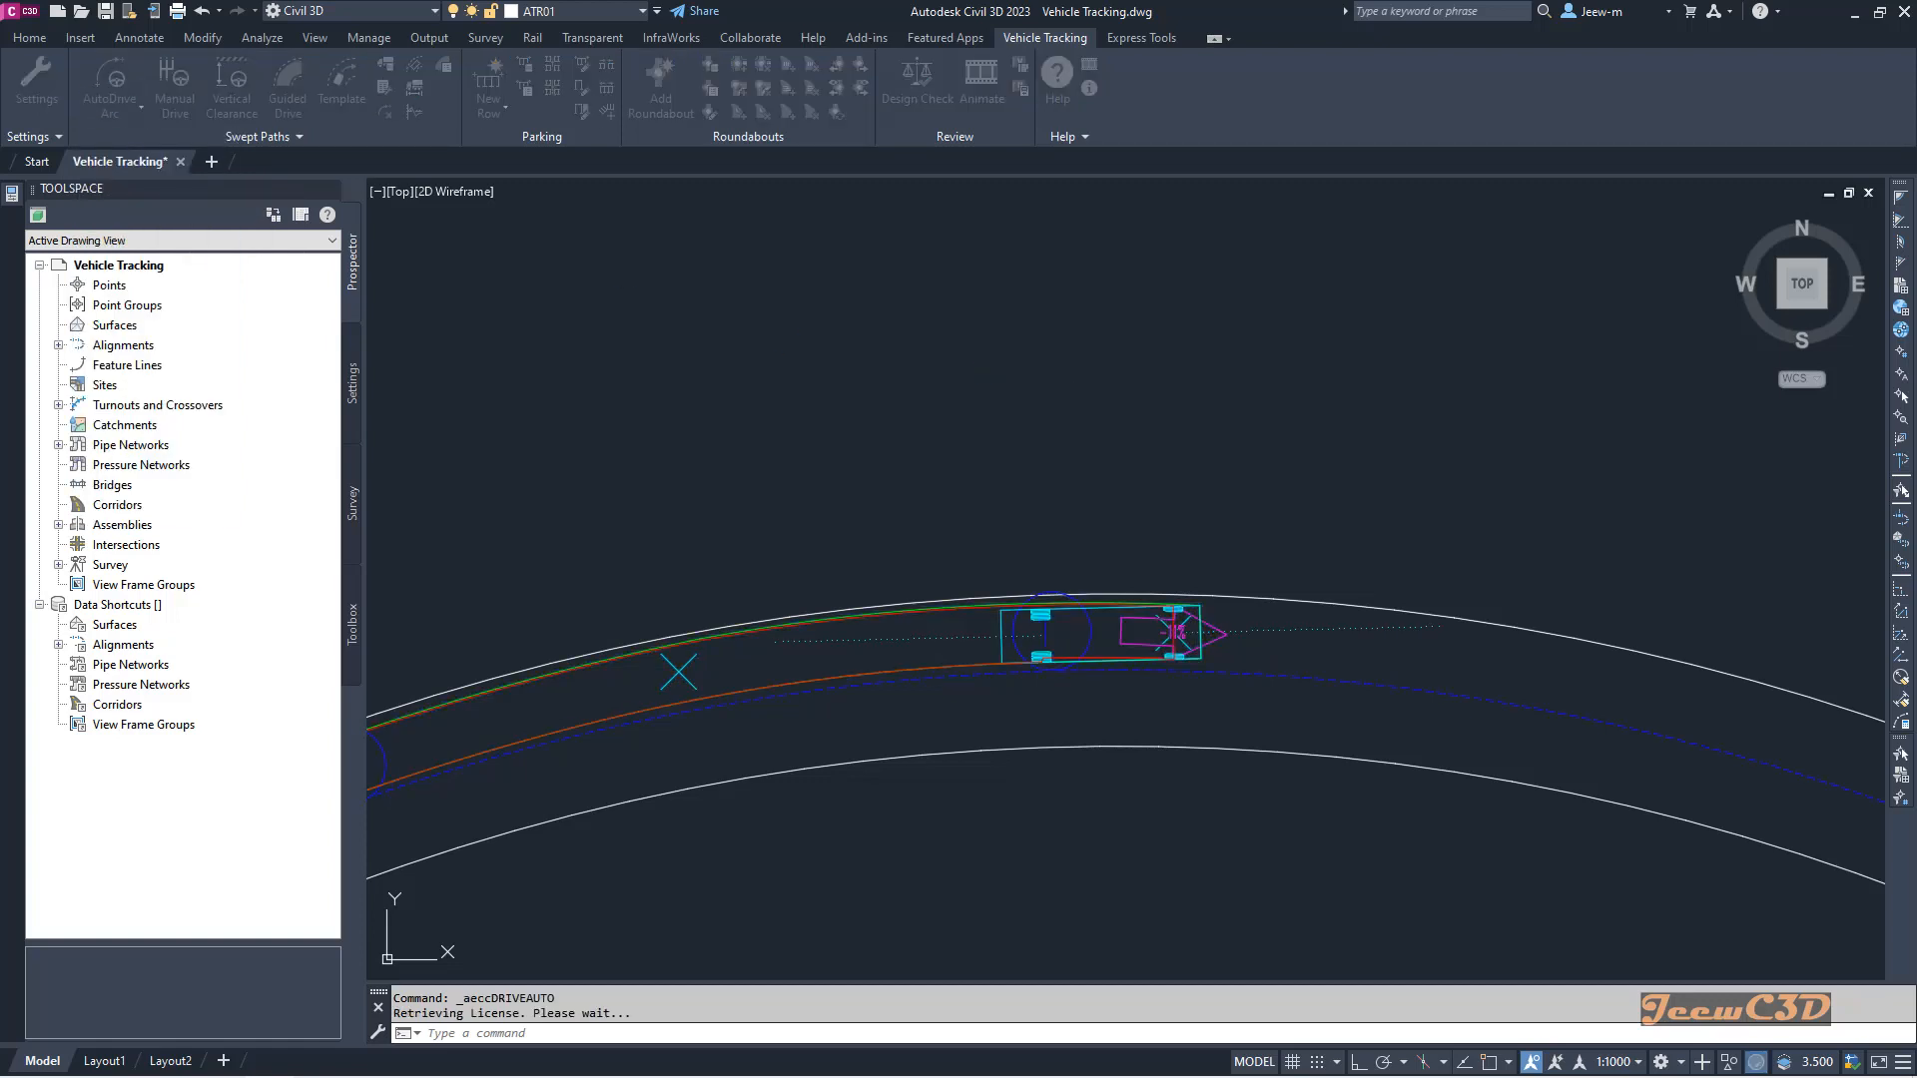
pyautogui.scroll(-4, 1320, 656)
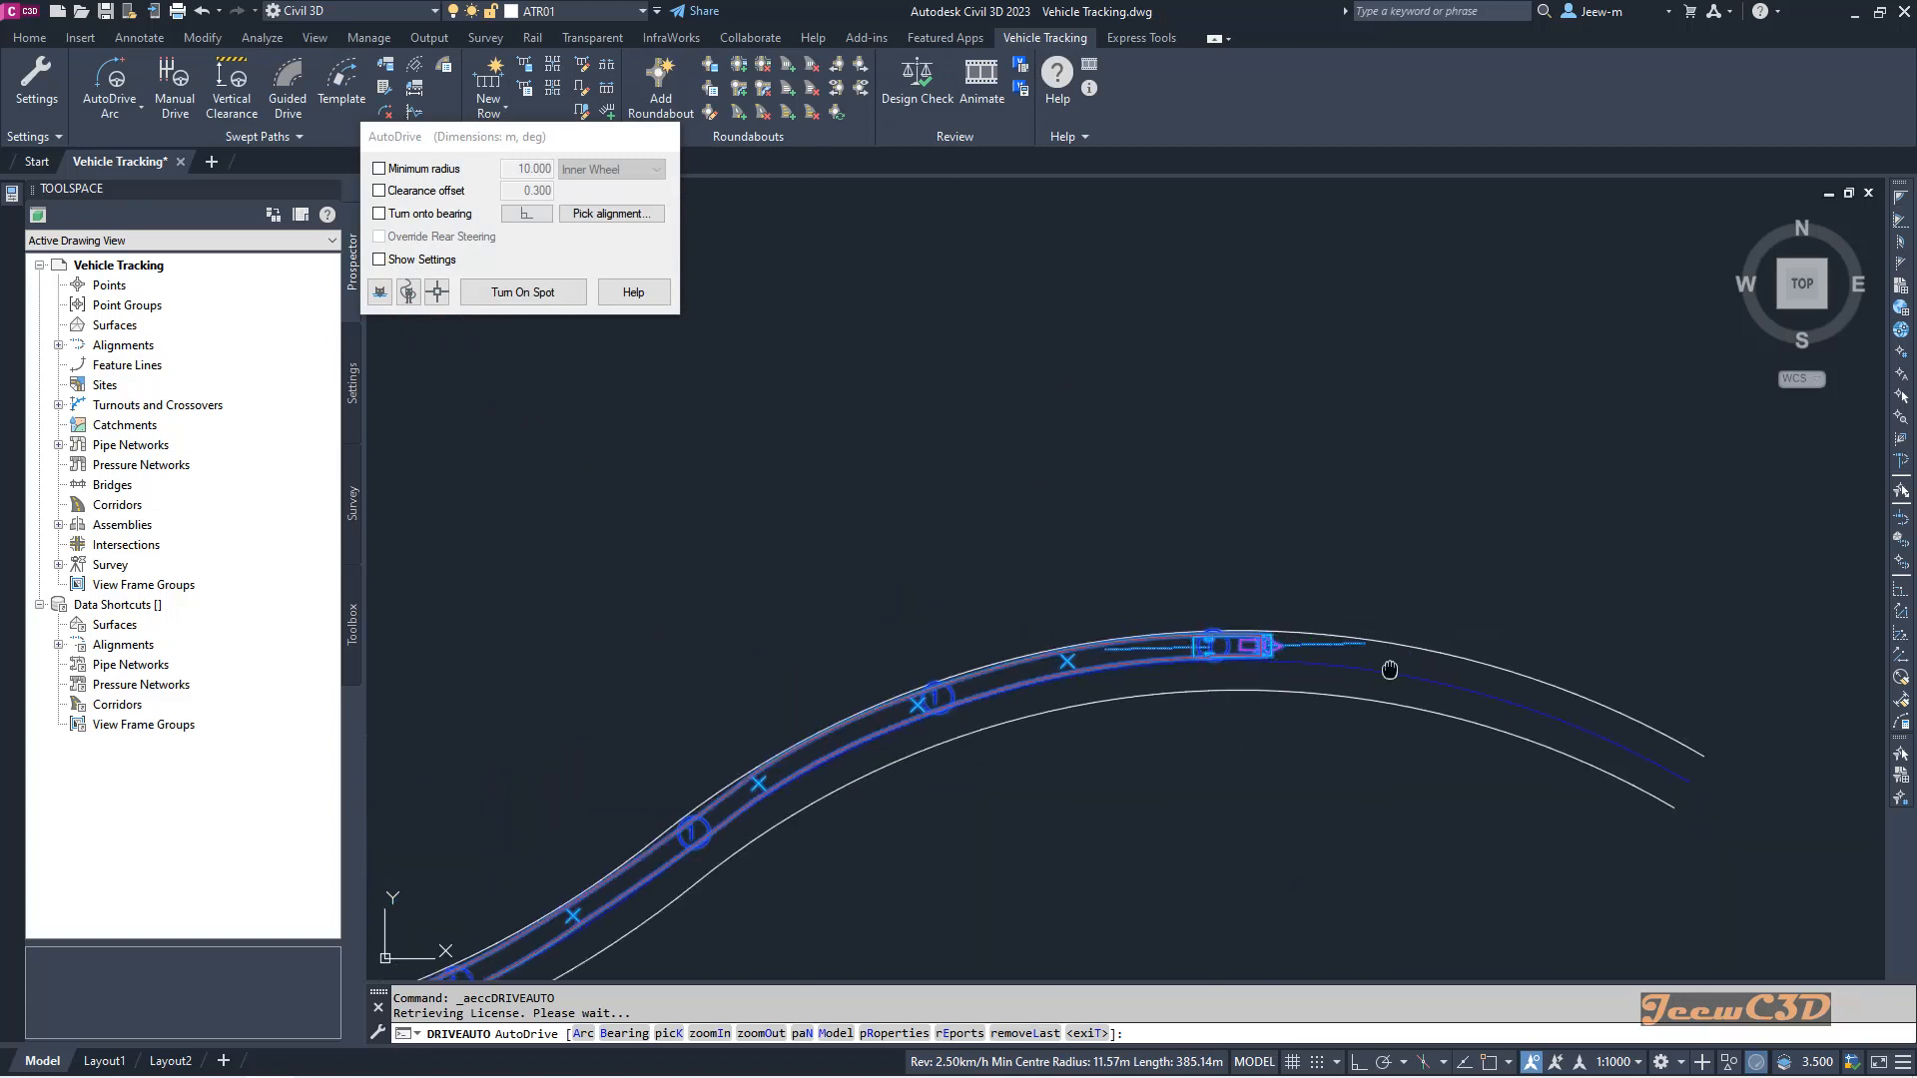
pyautogui.scroll(2, 1357, 609)
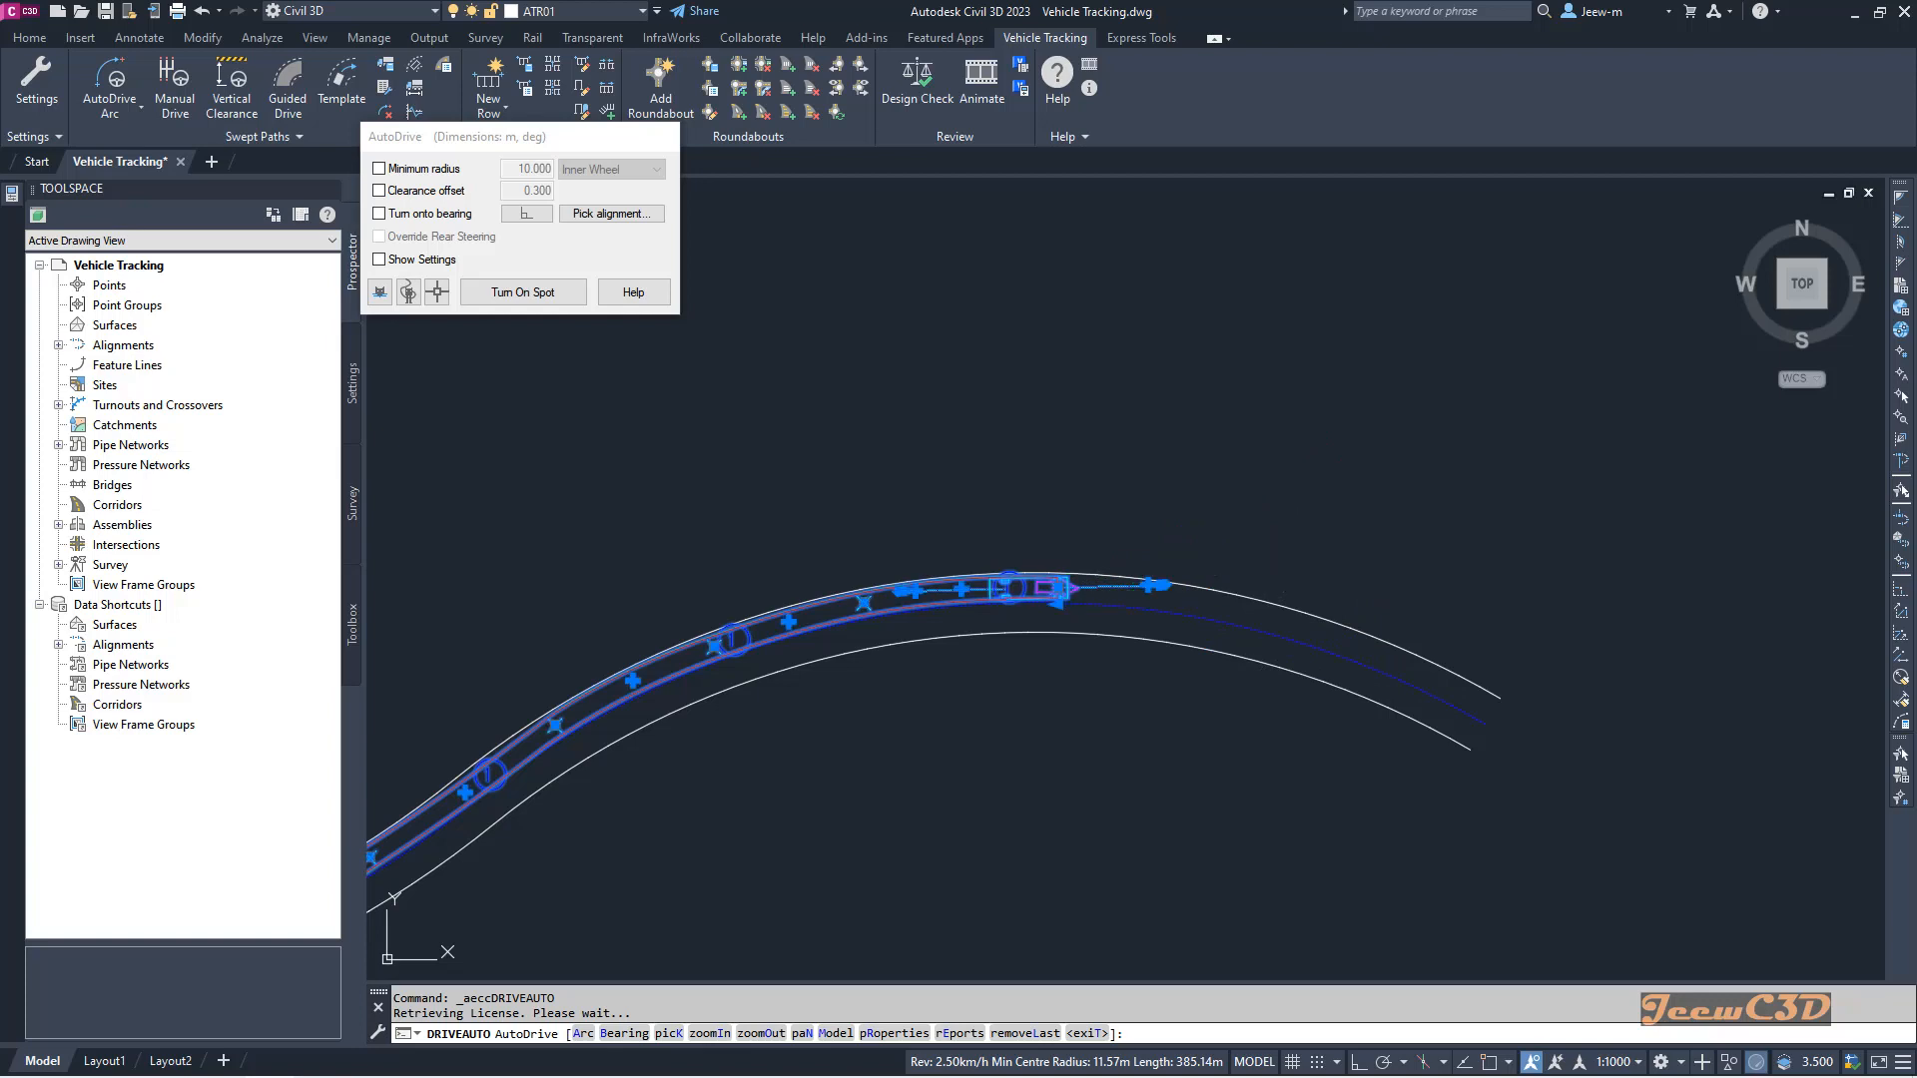
pyautogui.press('Escape')
pyautogui.scroll(2, 1055, 605)
pyautogui.scroll(2, 1056, 605)
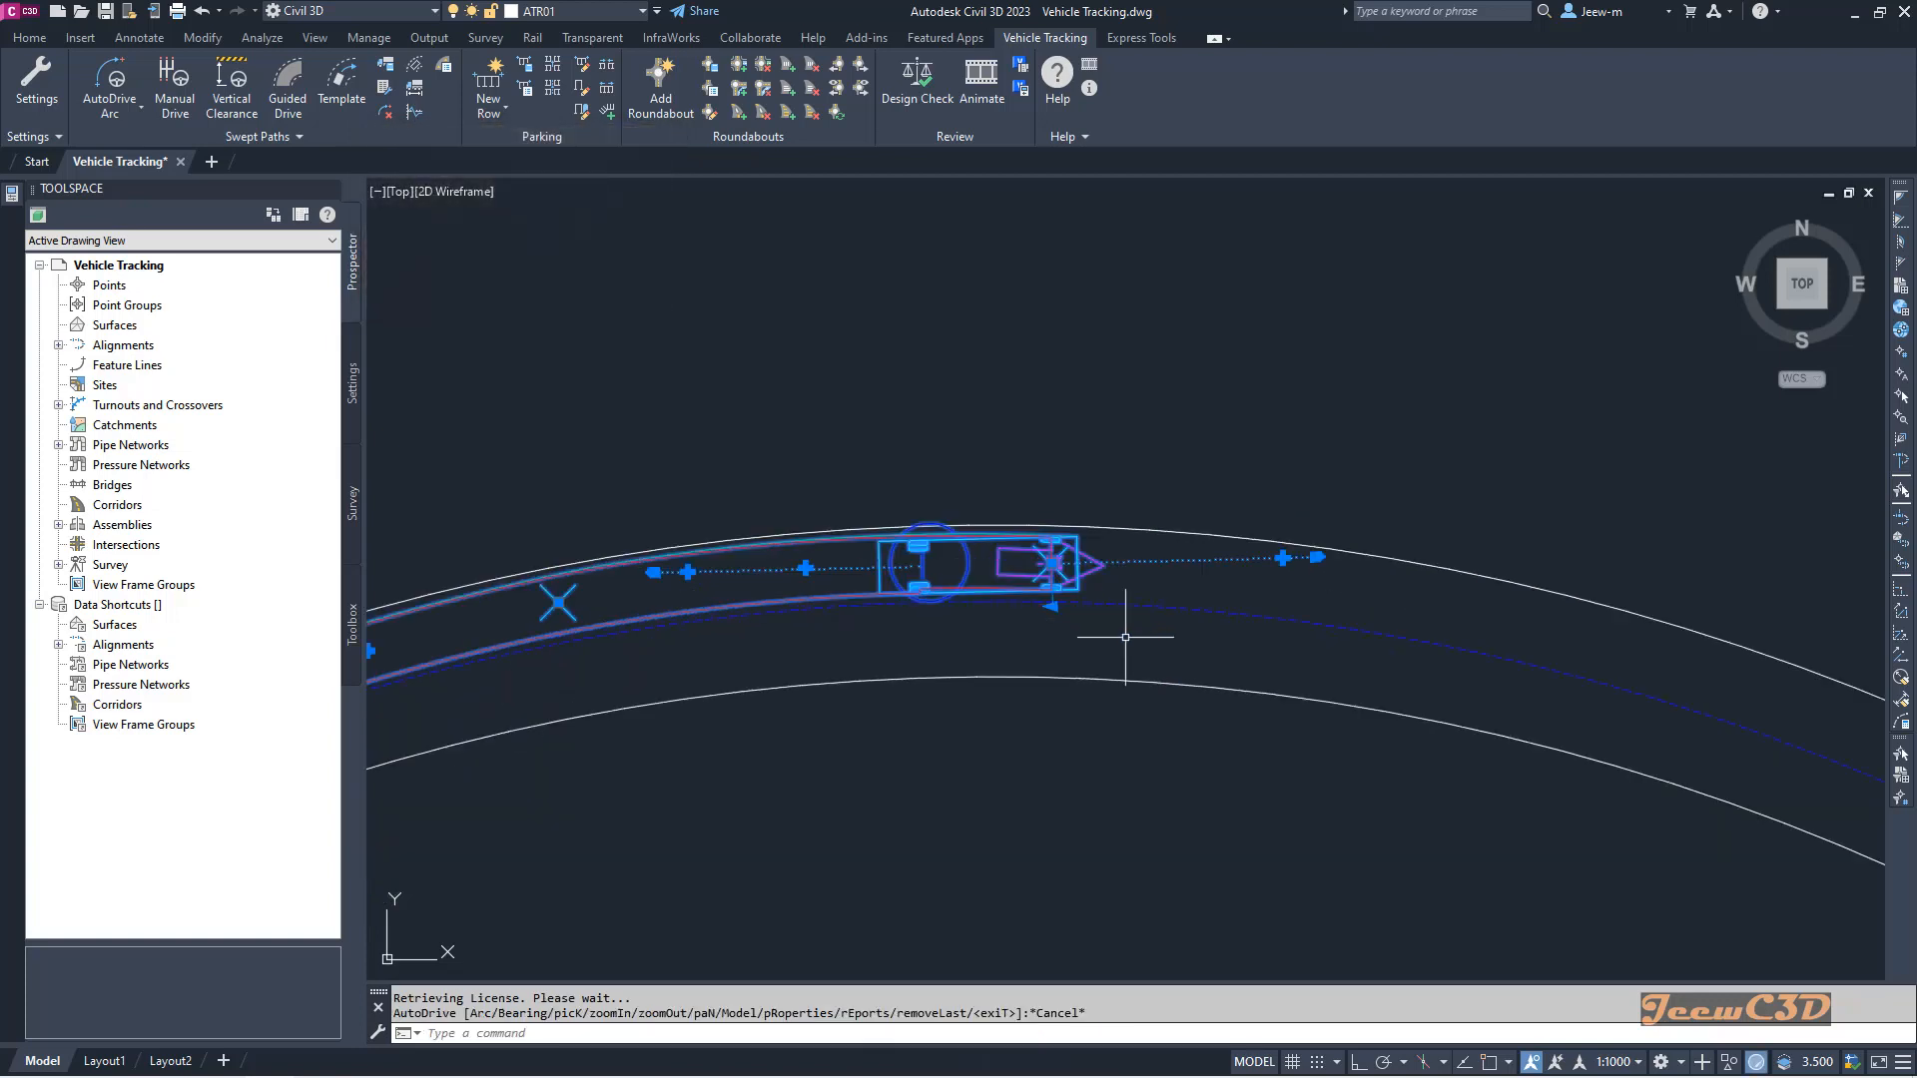
pyautogui.press('Escape')
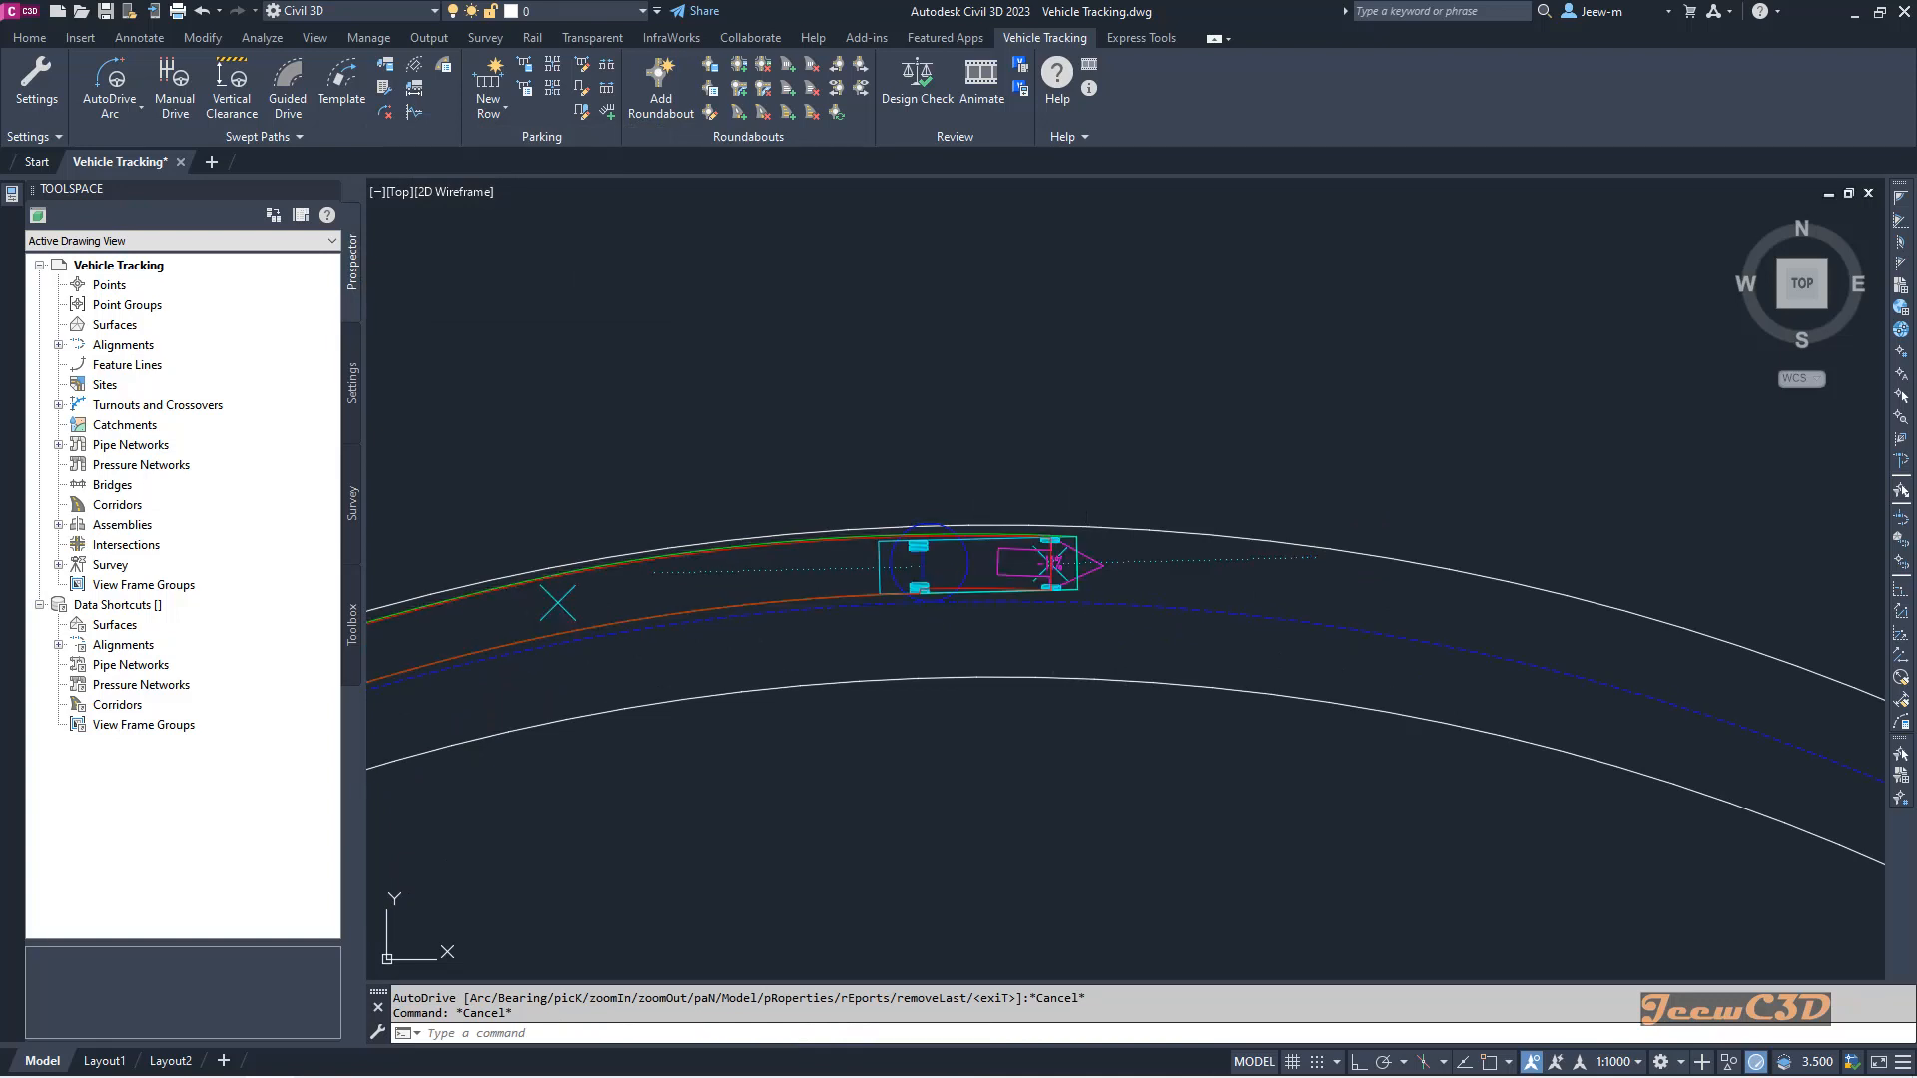
# Step: Select the vehicle path again and examine its edit grips along the whole road and at the last vehicle
pyautogui.click(1087, 562)
pyautogui.scroll(-5, 1108, 644)
pyautogui.scroll(-6, 871, 757)
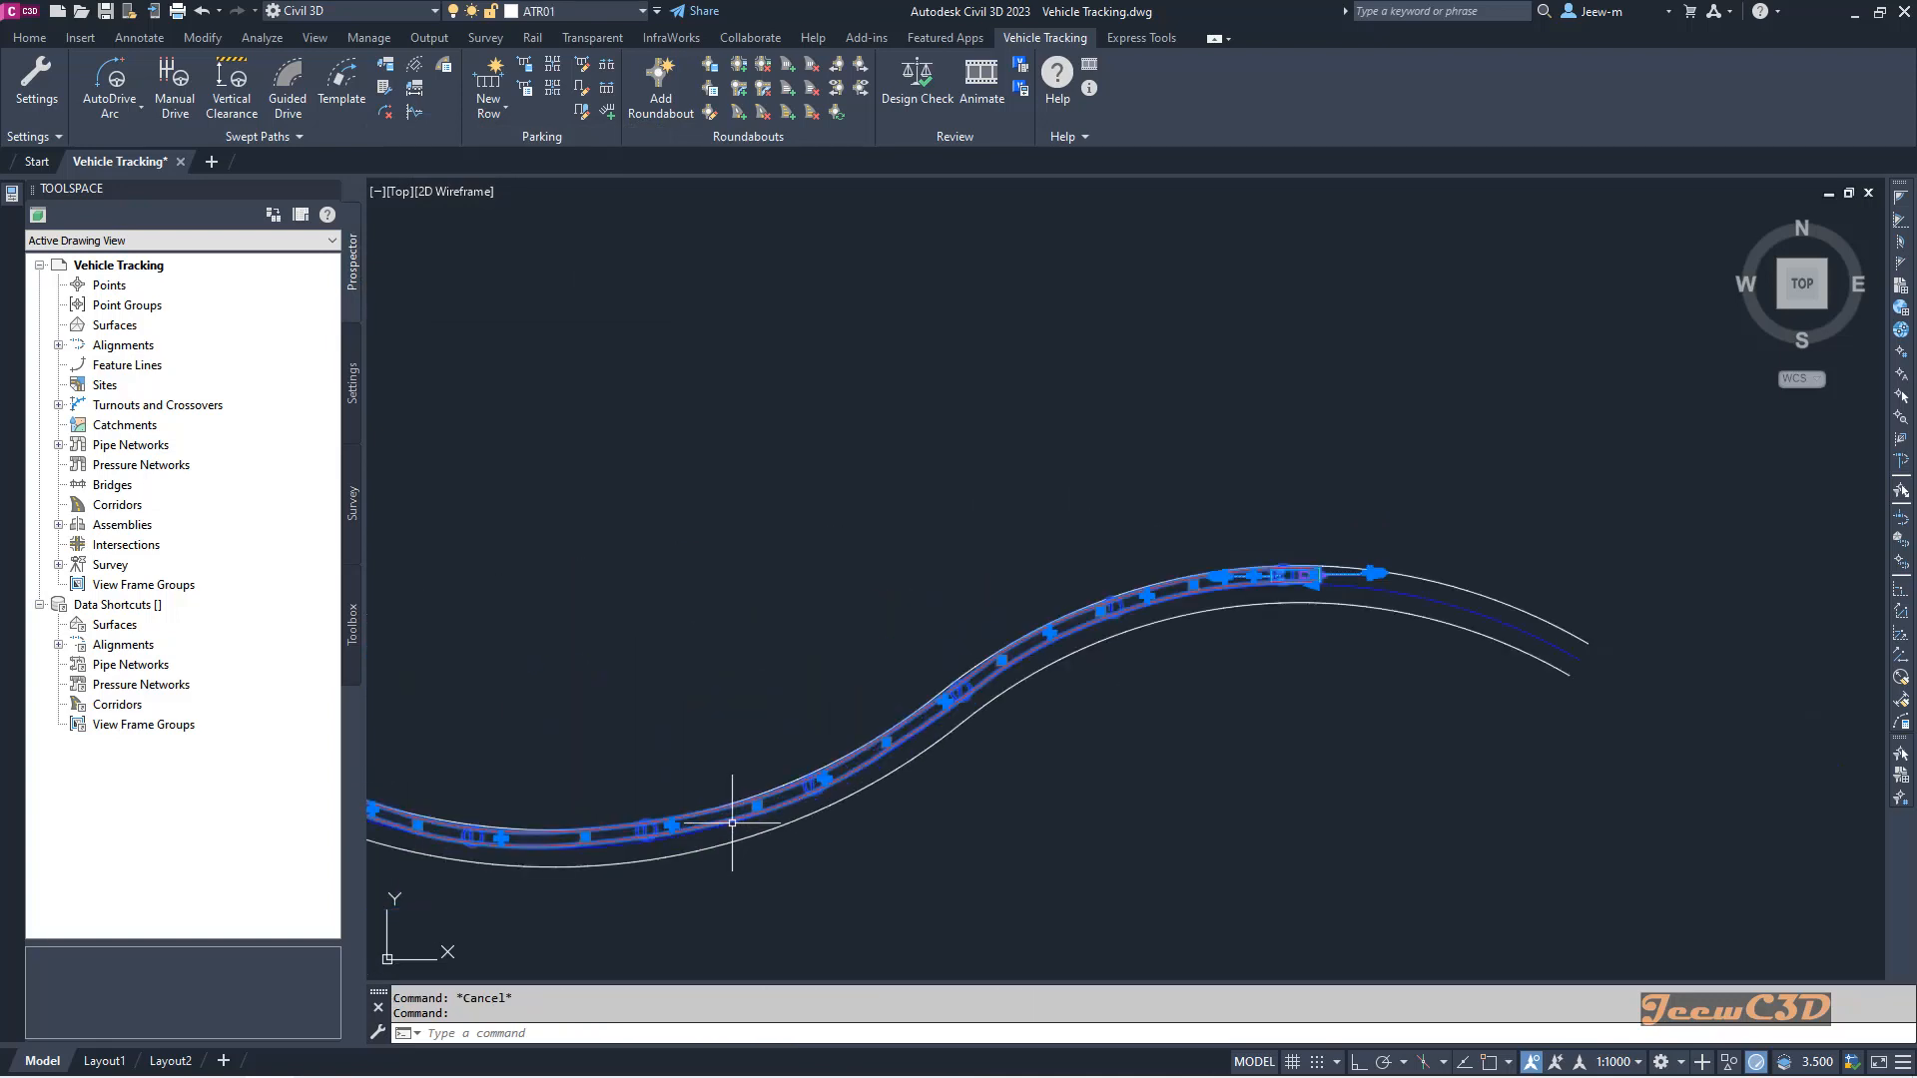
pyautogui.scroll(5, 831, 705)
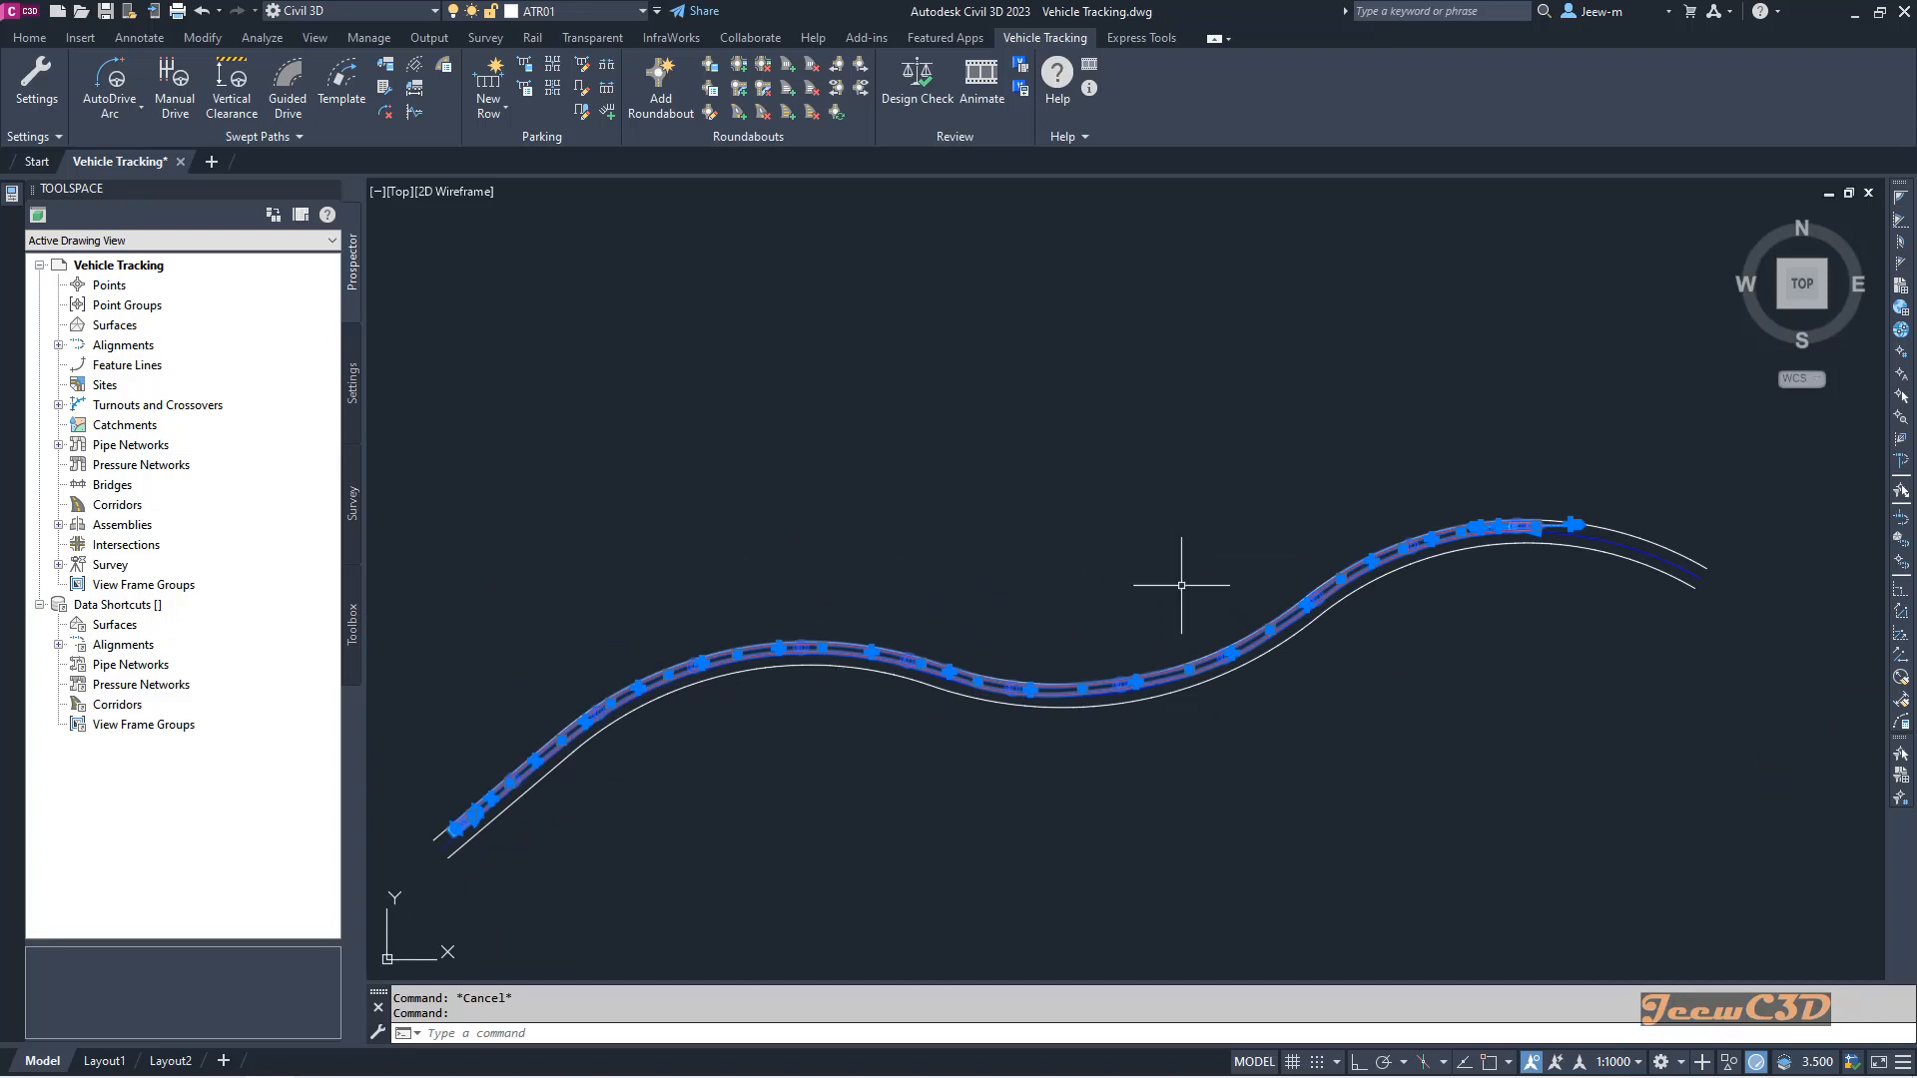
pyautogui.moveTo(1181, 565)
pyautogui.mouseDown(button='middle')
pyautogui.moveTo(1178, 548)
pyautogui.moveTo(1115, 547)
pyautogui.mouseUp(button='middle')
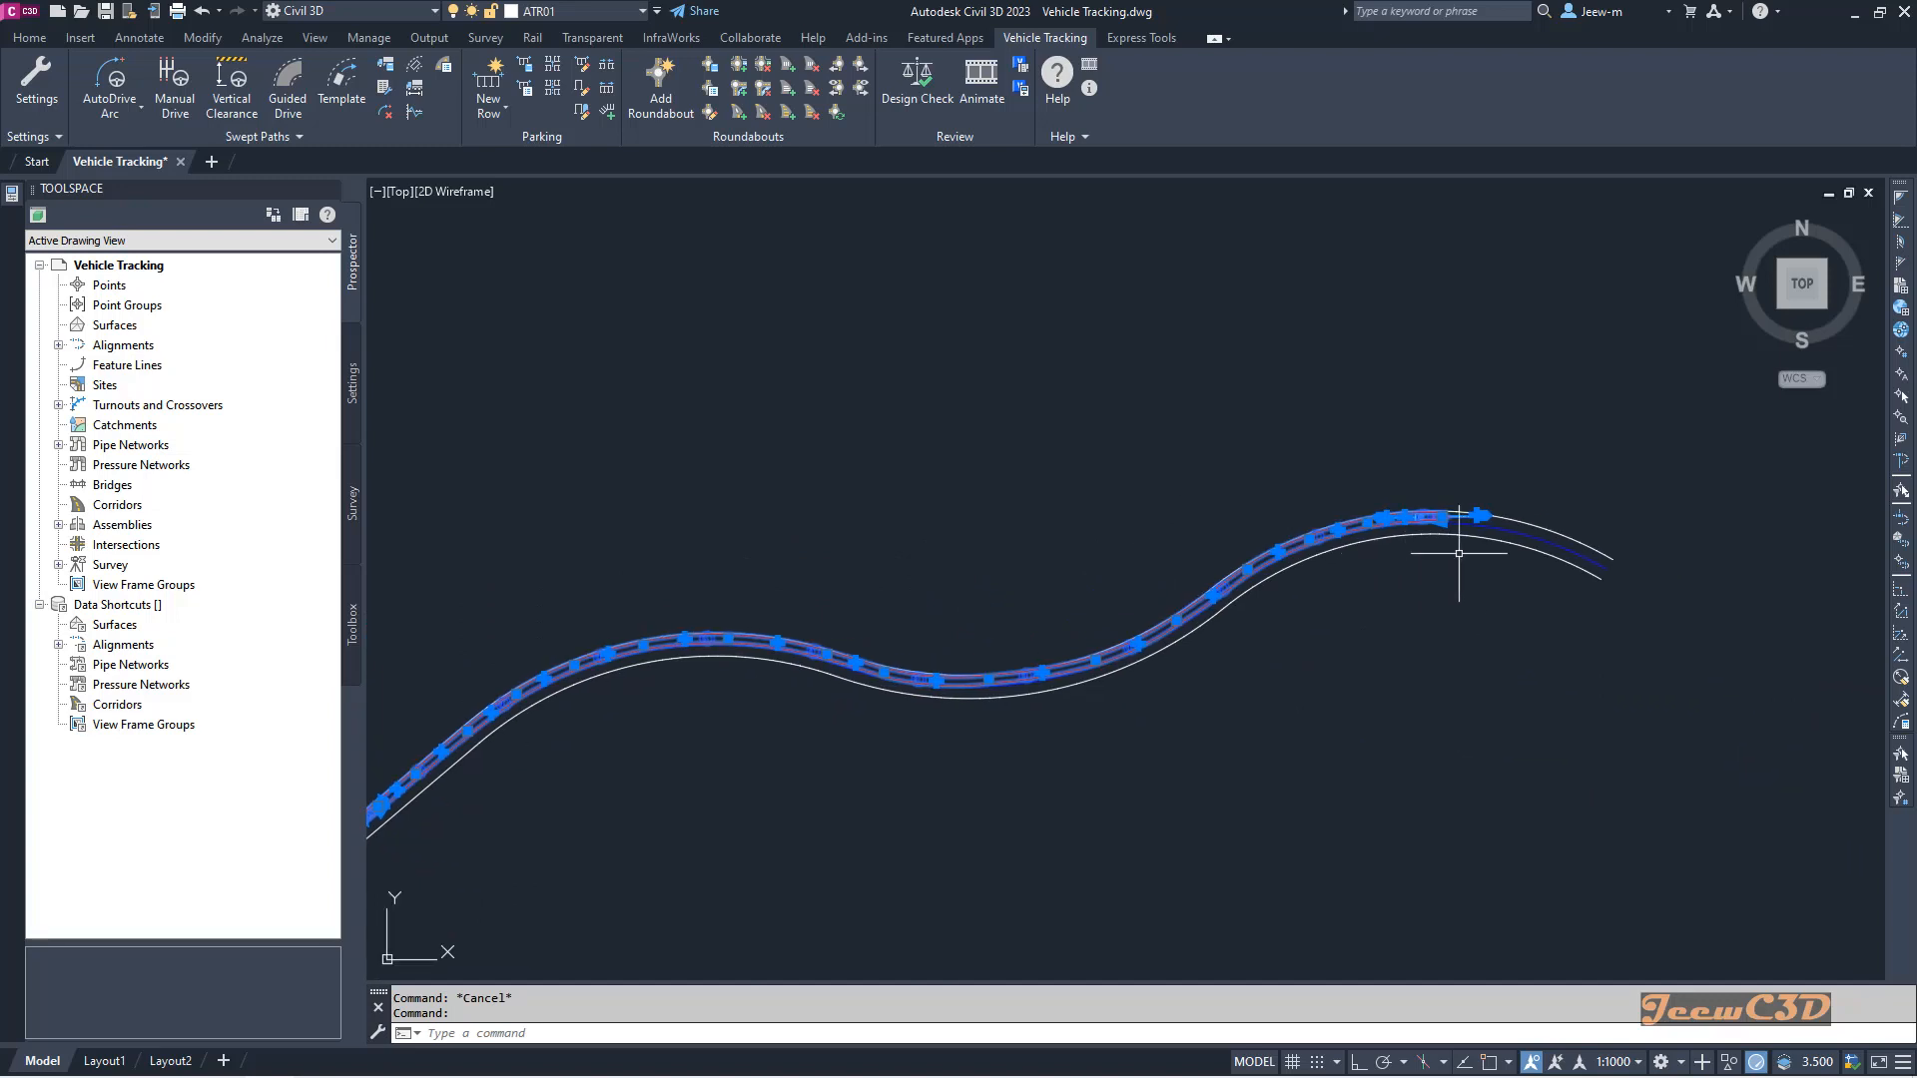
pyautogui.scroll(2, 1432, 586)
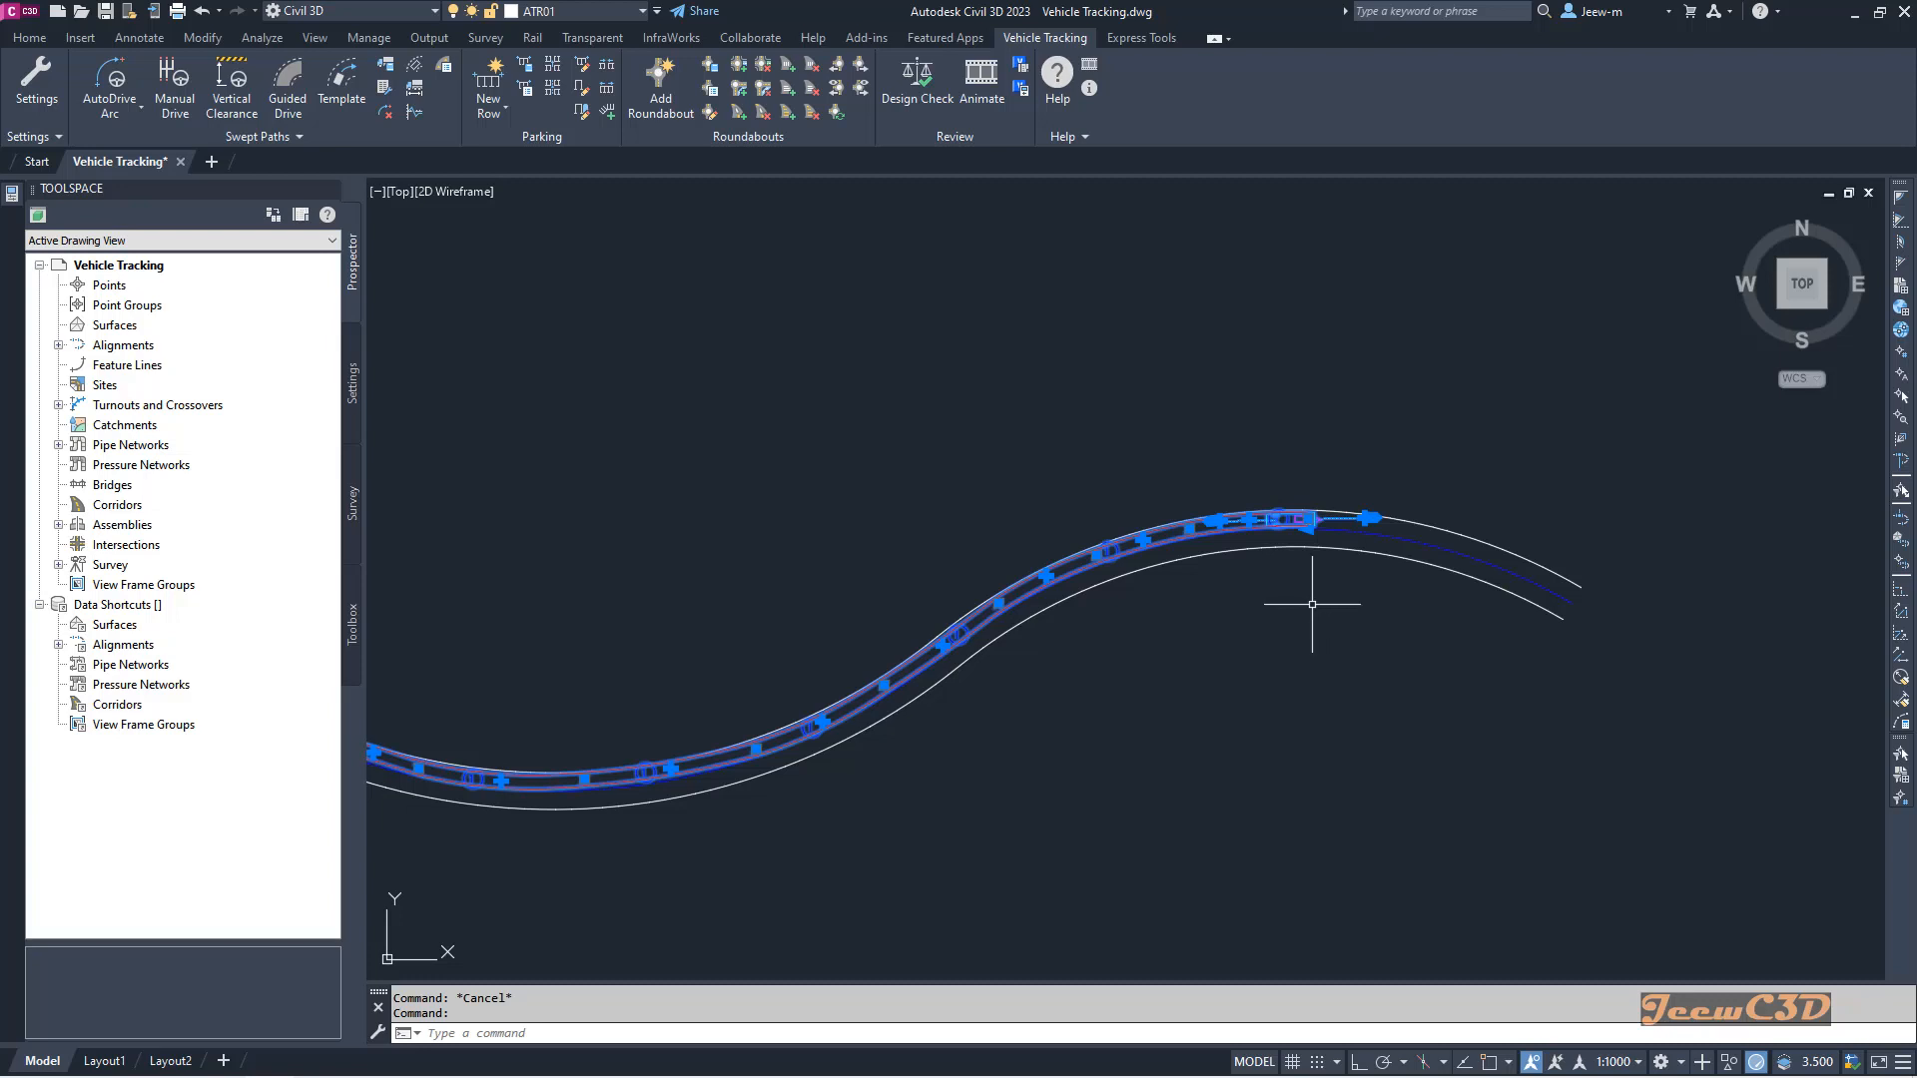
pyautogui.scroll(3, 1325, 508)
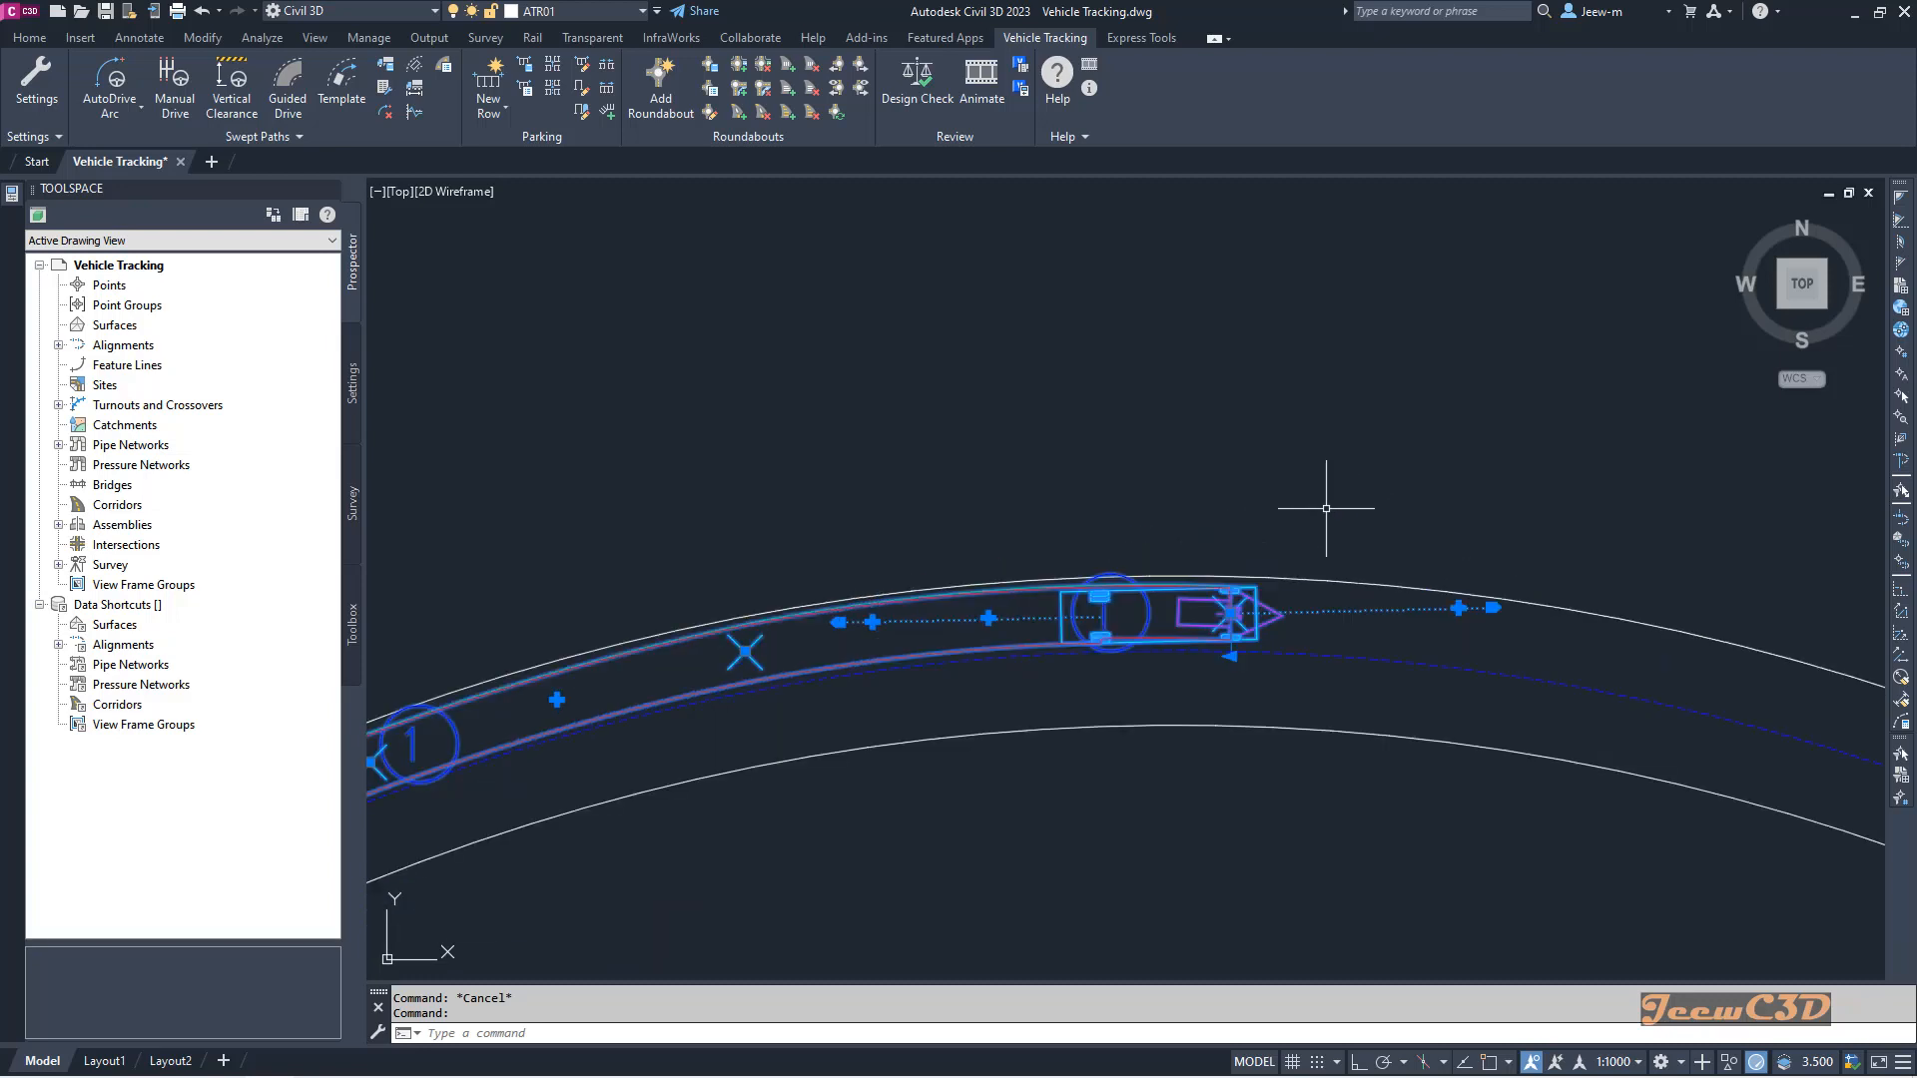
# Step: Deselect the path and inspect the body and wheel envelope lines around the last vehicle against the outer road edge
pyautogui.press('Escape')
pyautogui.scroll(2, 1048, 633)
pyautogui.scroll(2, 1247, 511)
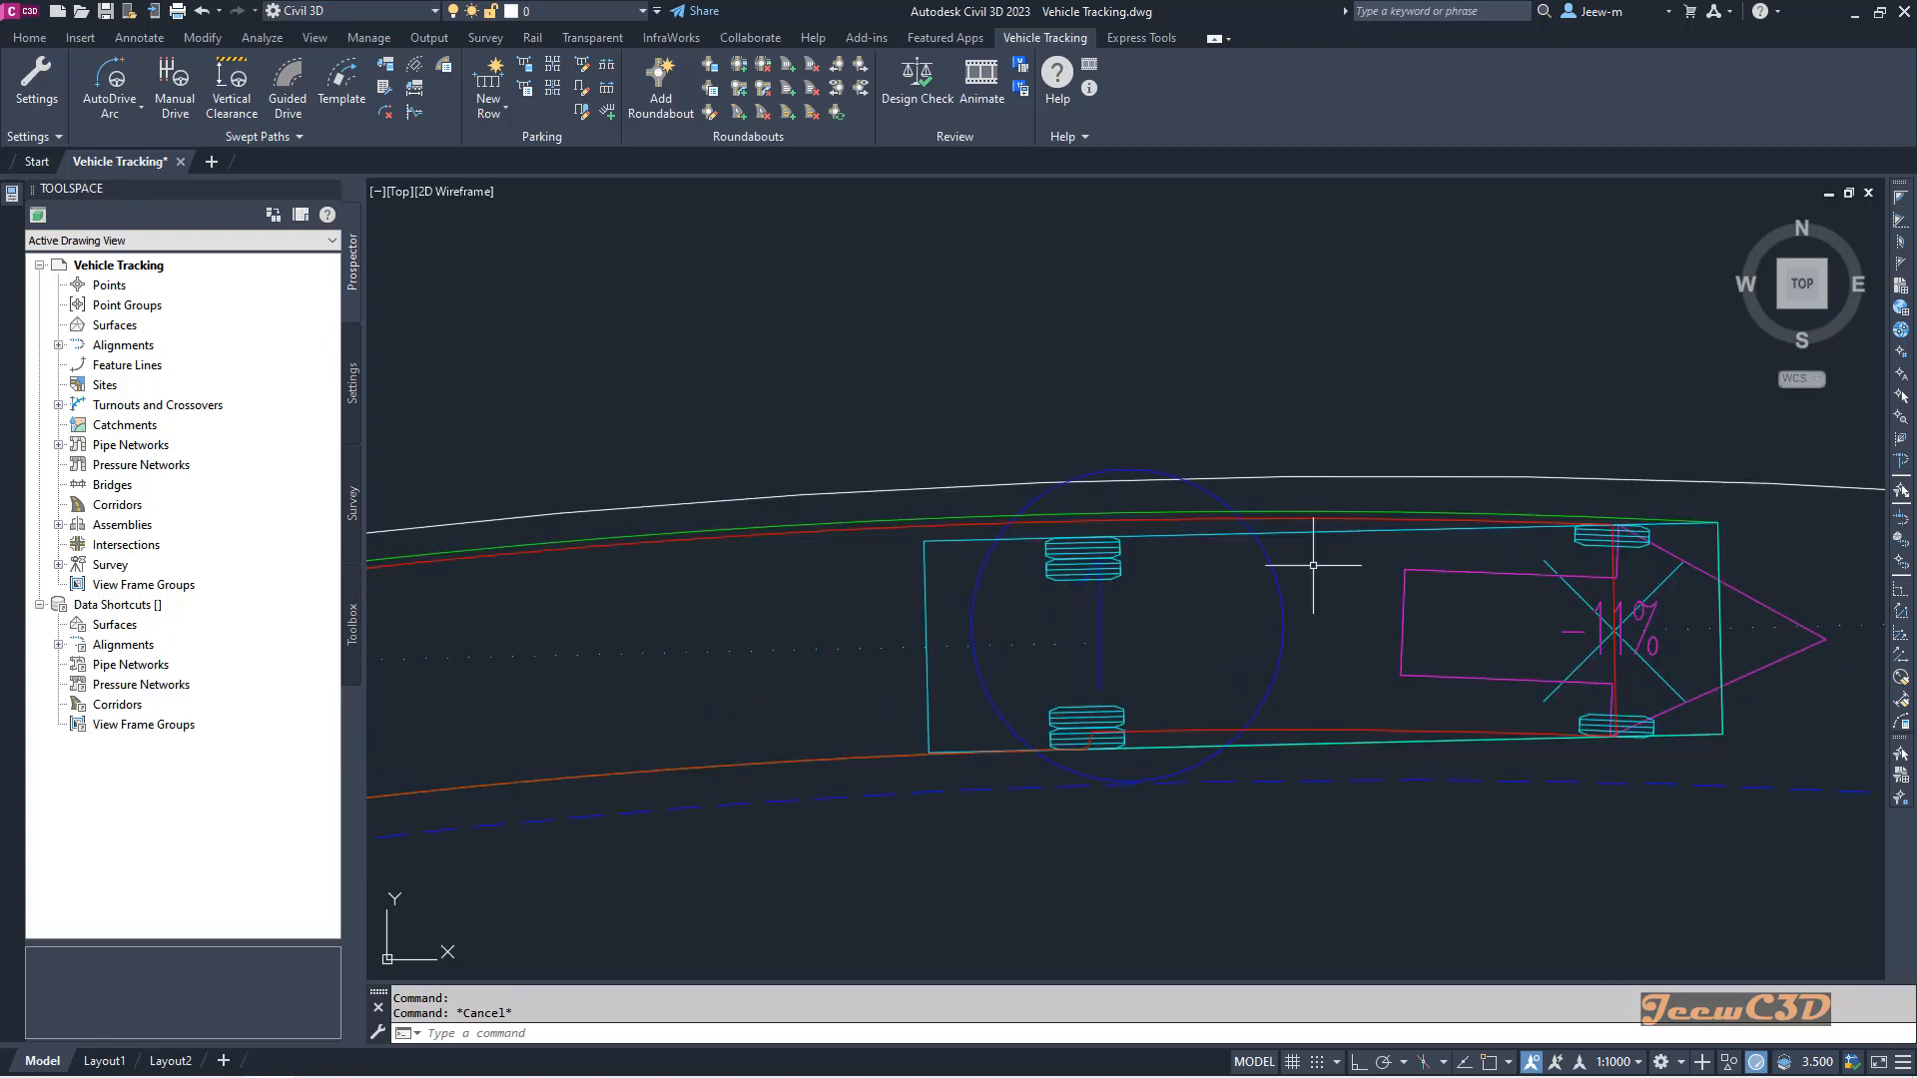
pyautogui.scroll(4, 1286, 511)
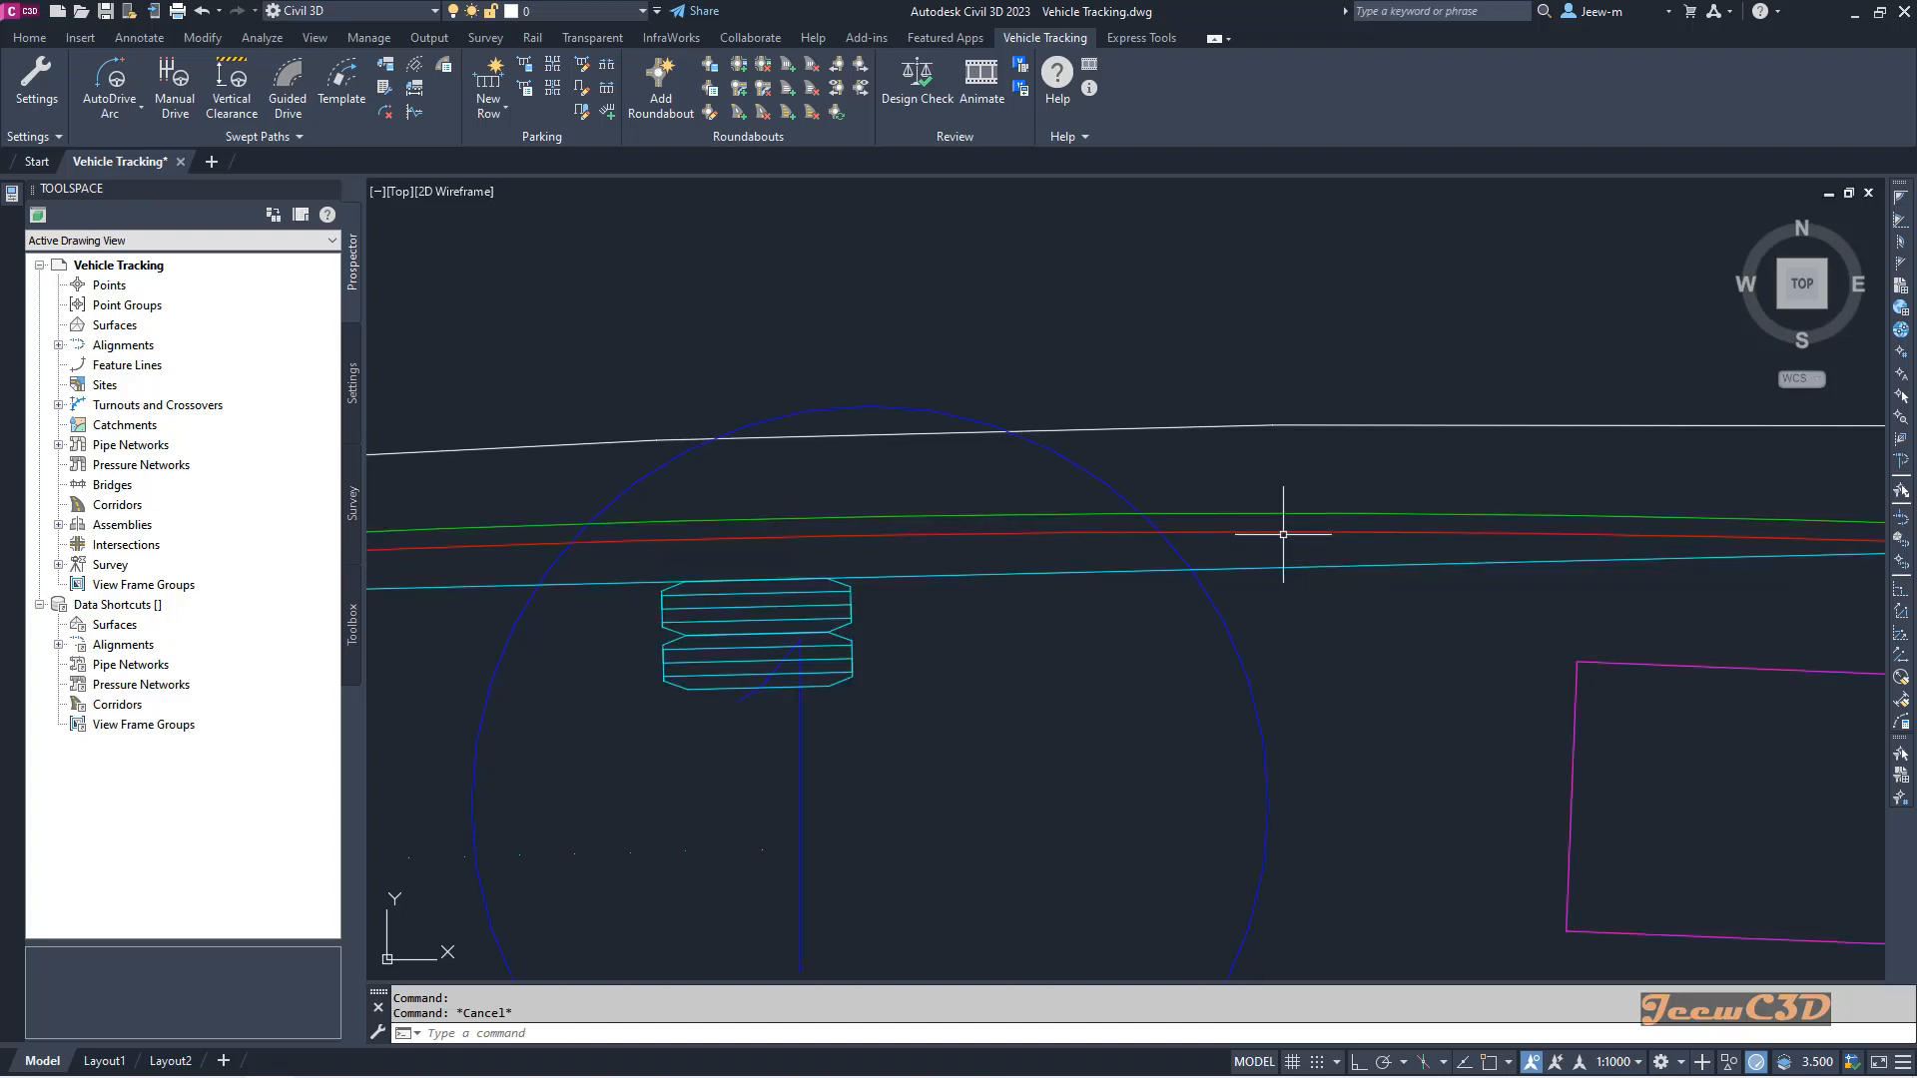
pyautogui.moveTo(1283, 534)
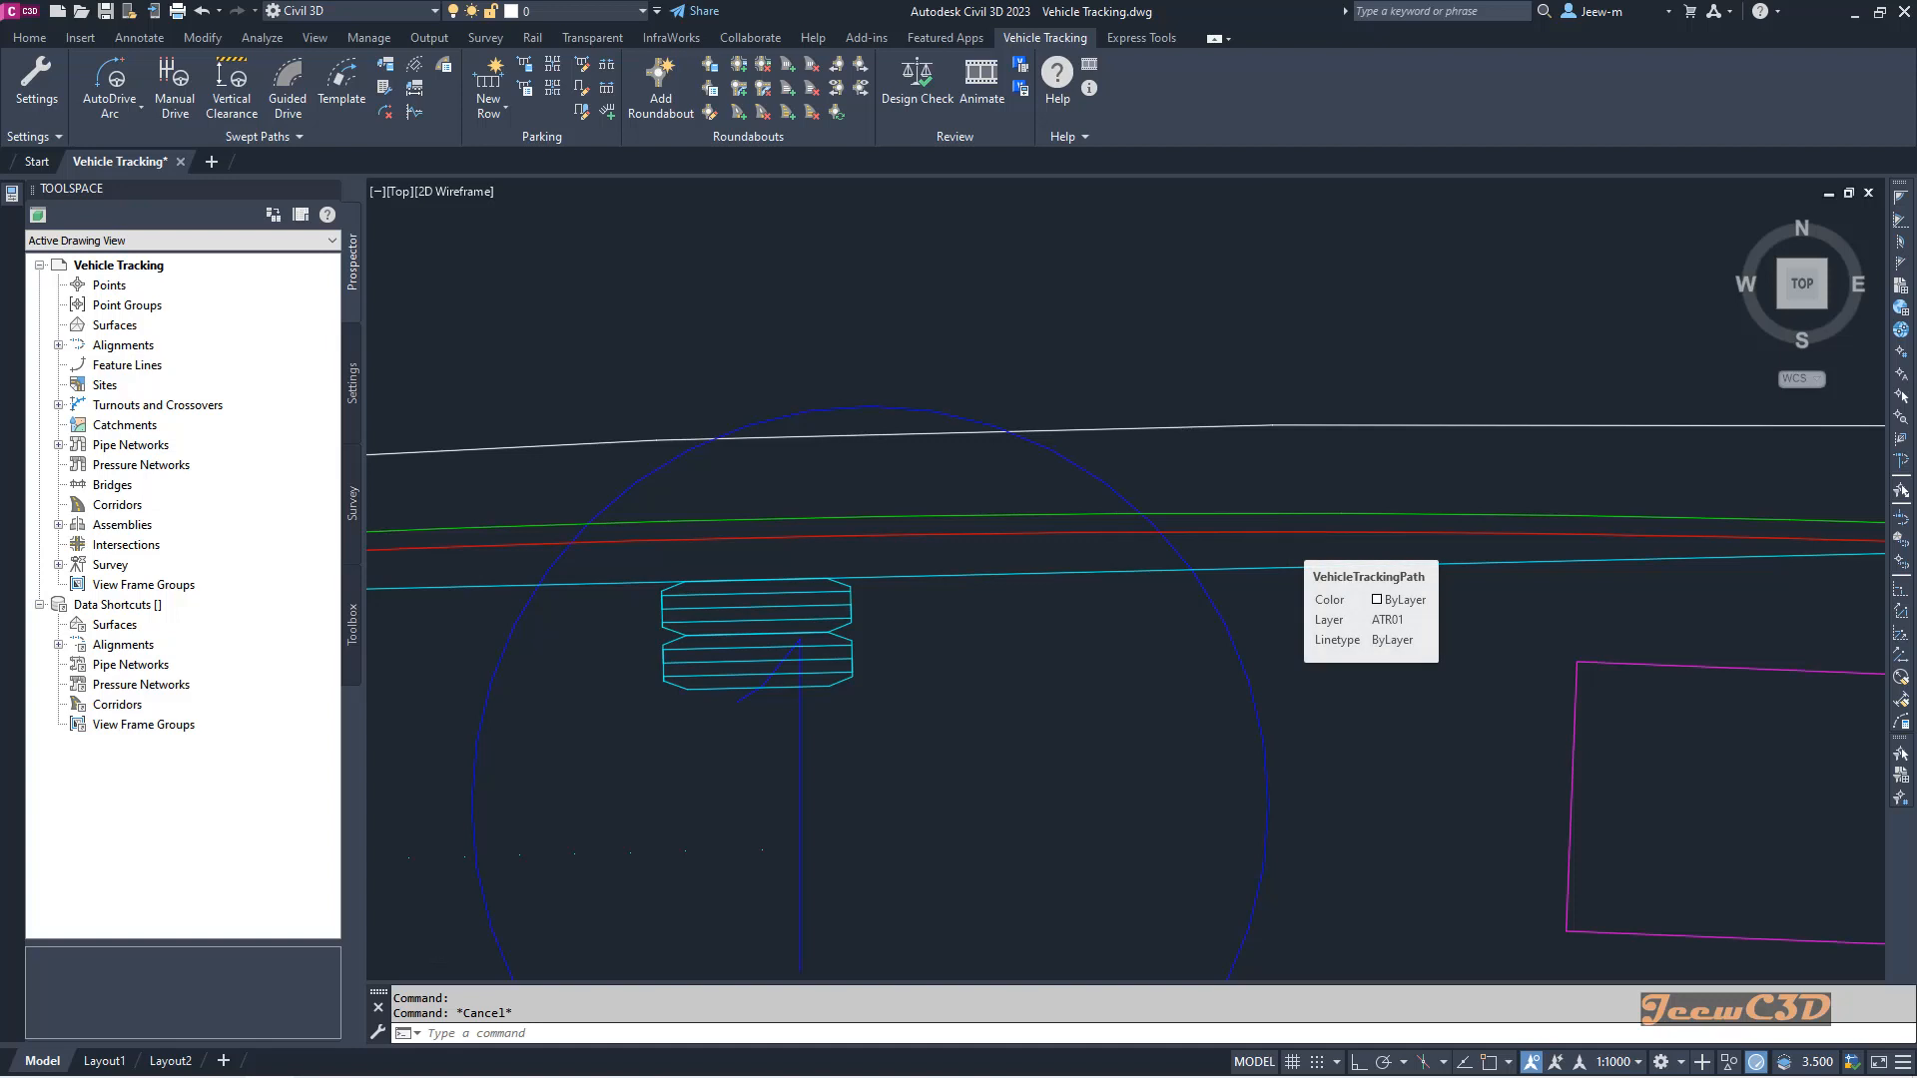
pyautogui.scroll(-4, 1283, 534)
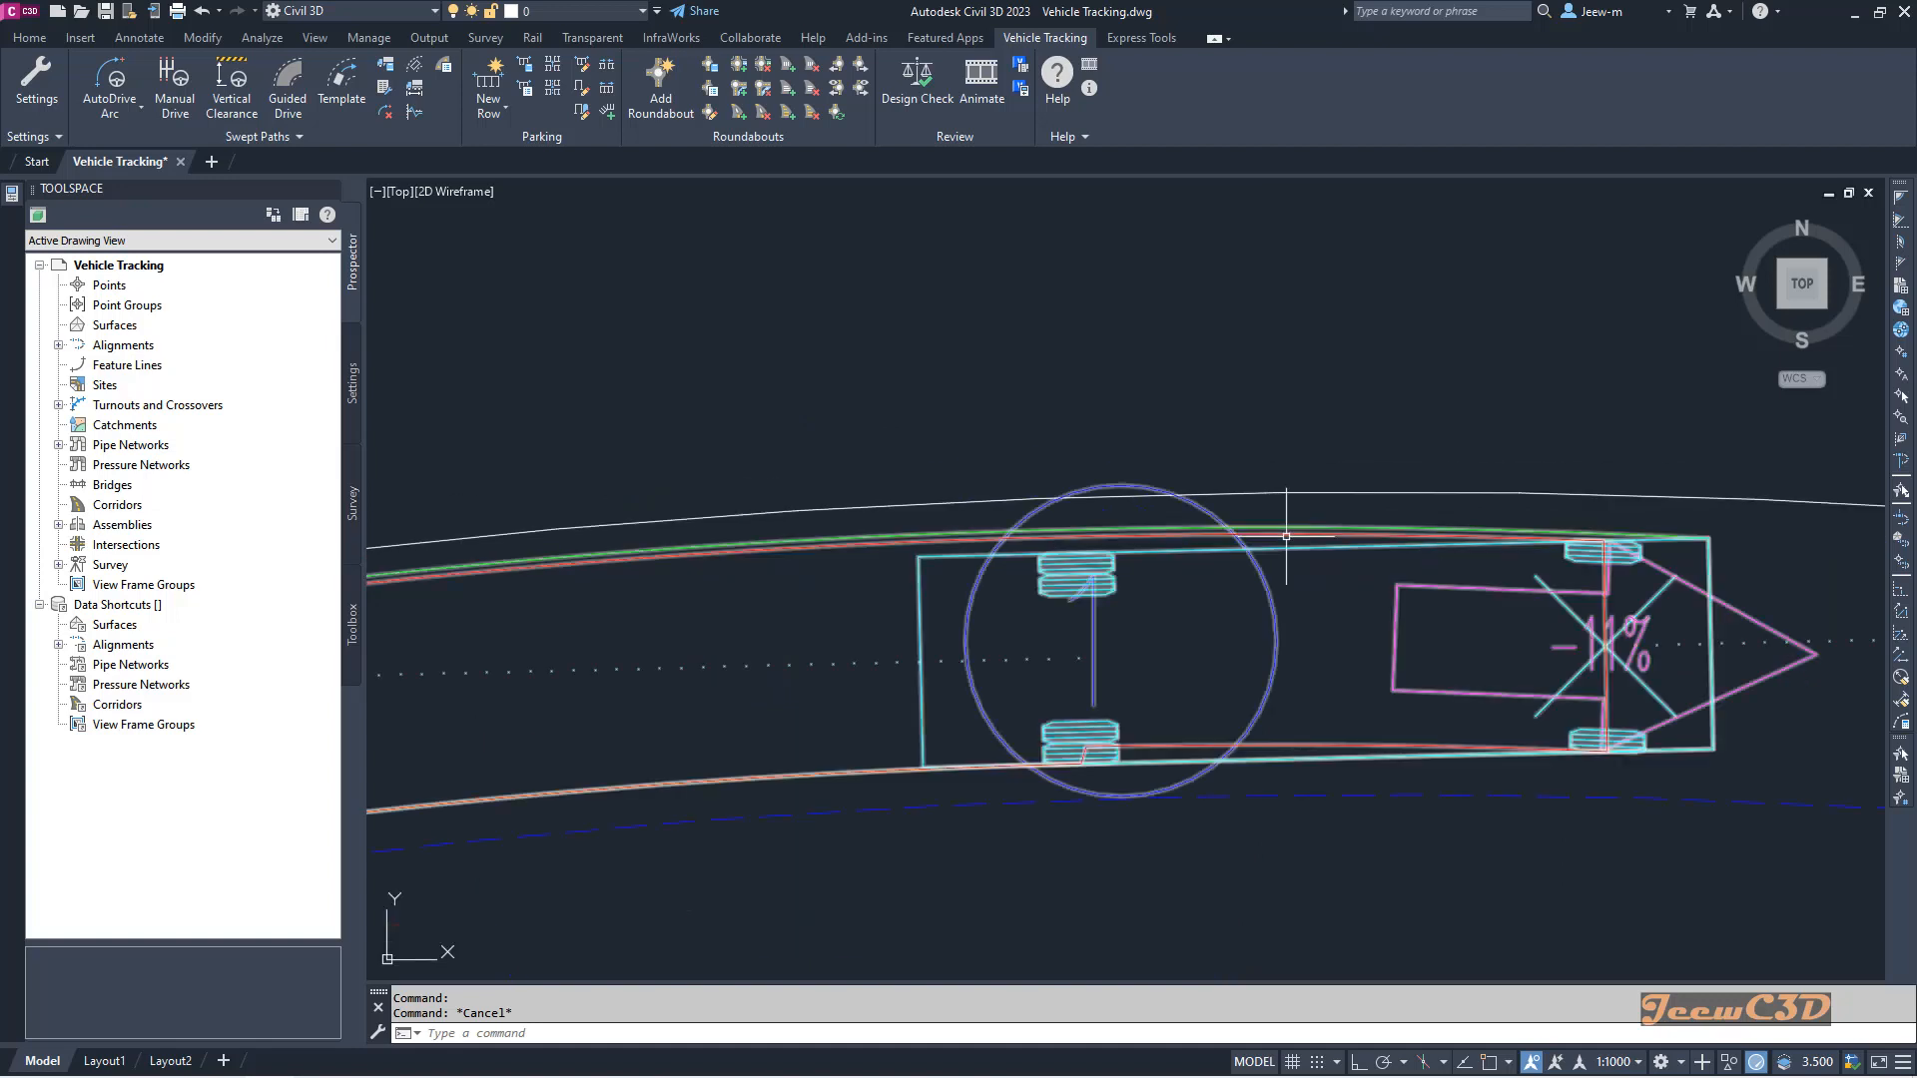
pyautogui.scroll(2, 1300, 542)
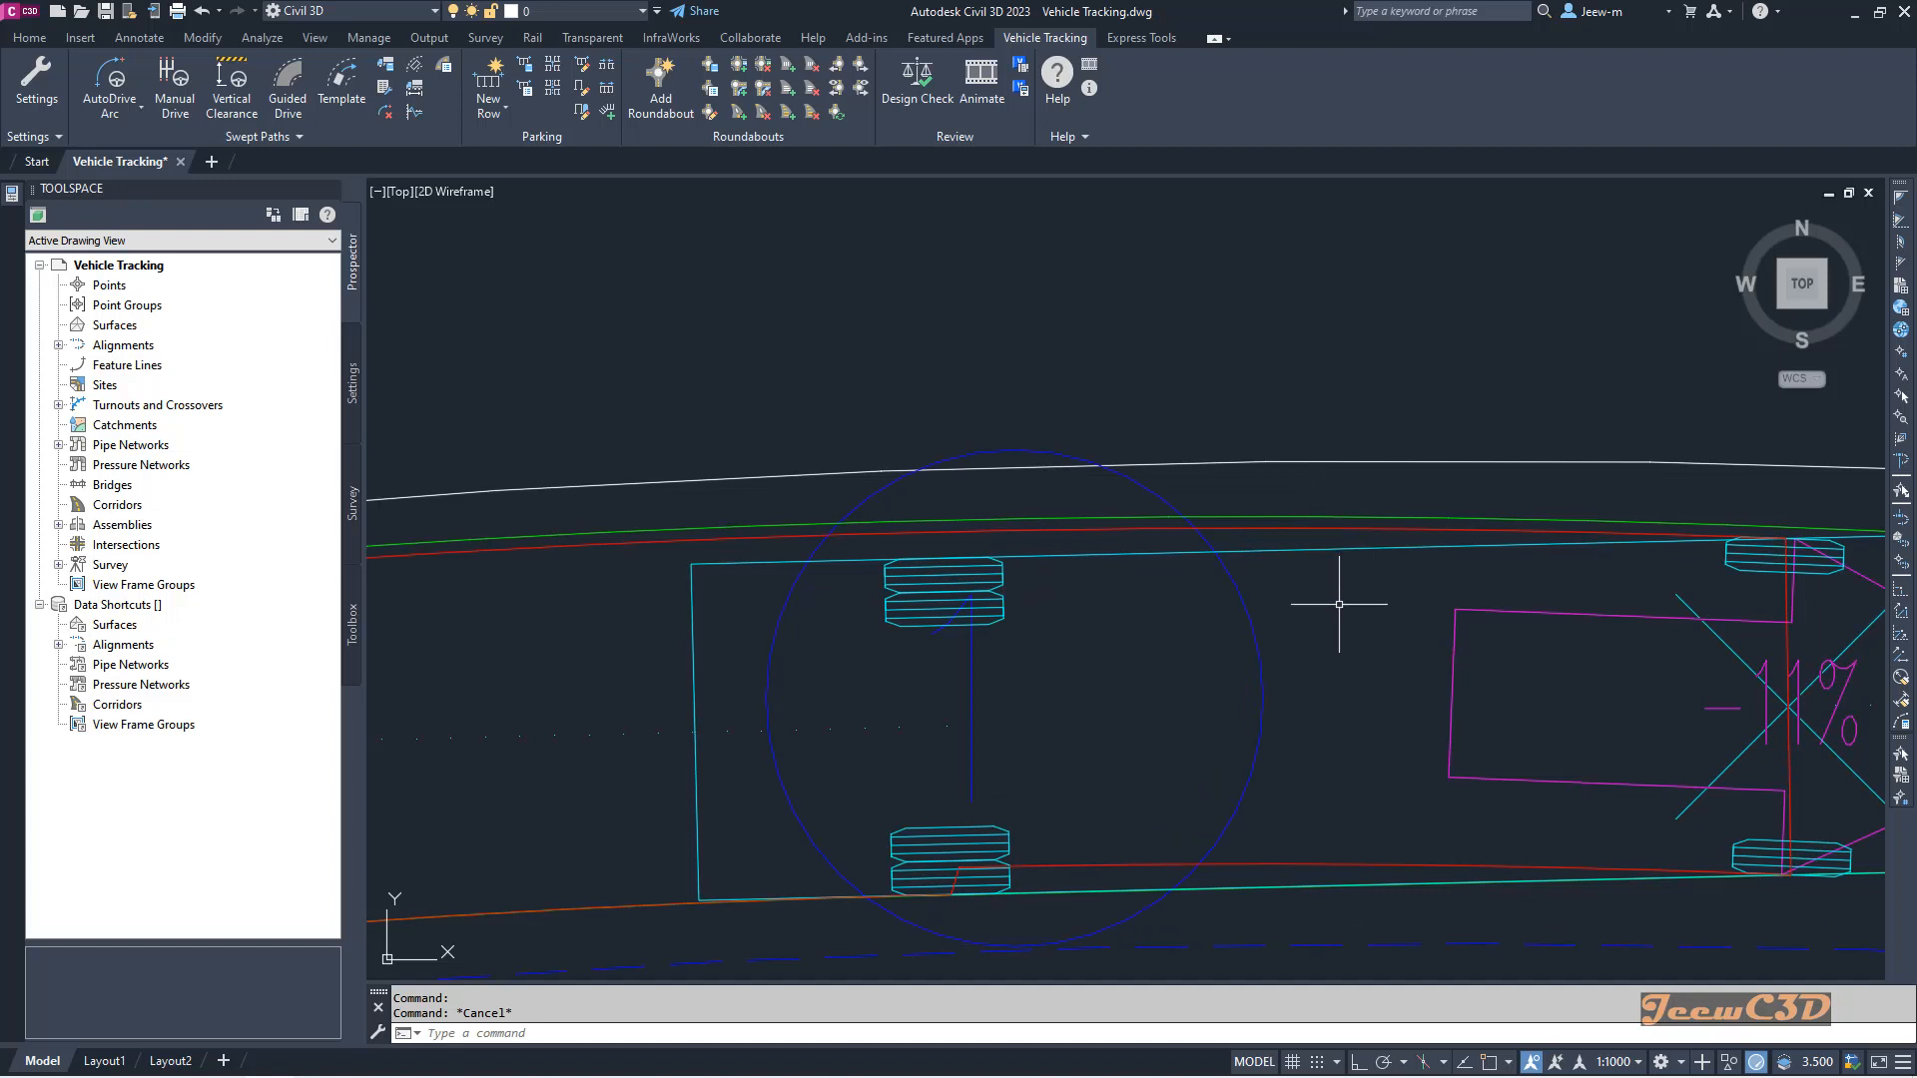
pyautogui.scroll(-6, 1338, 604)
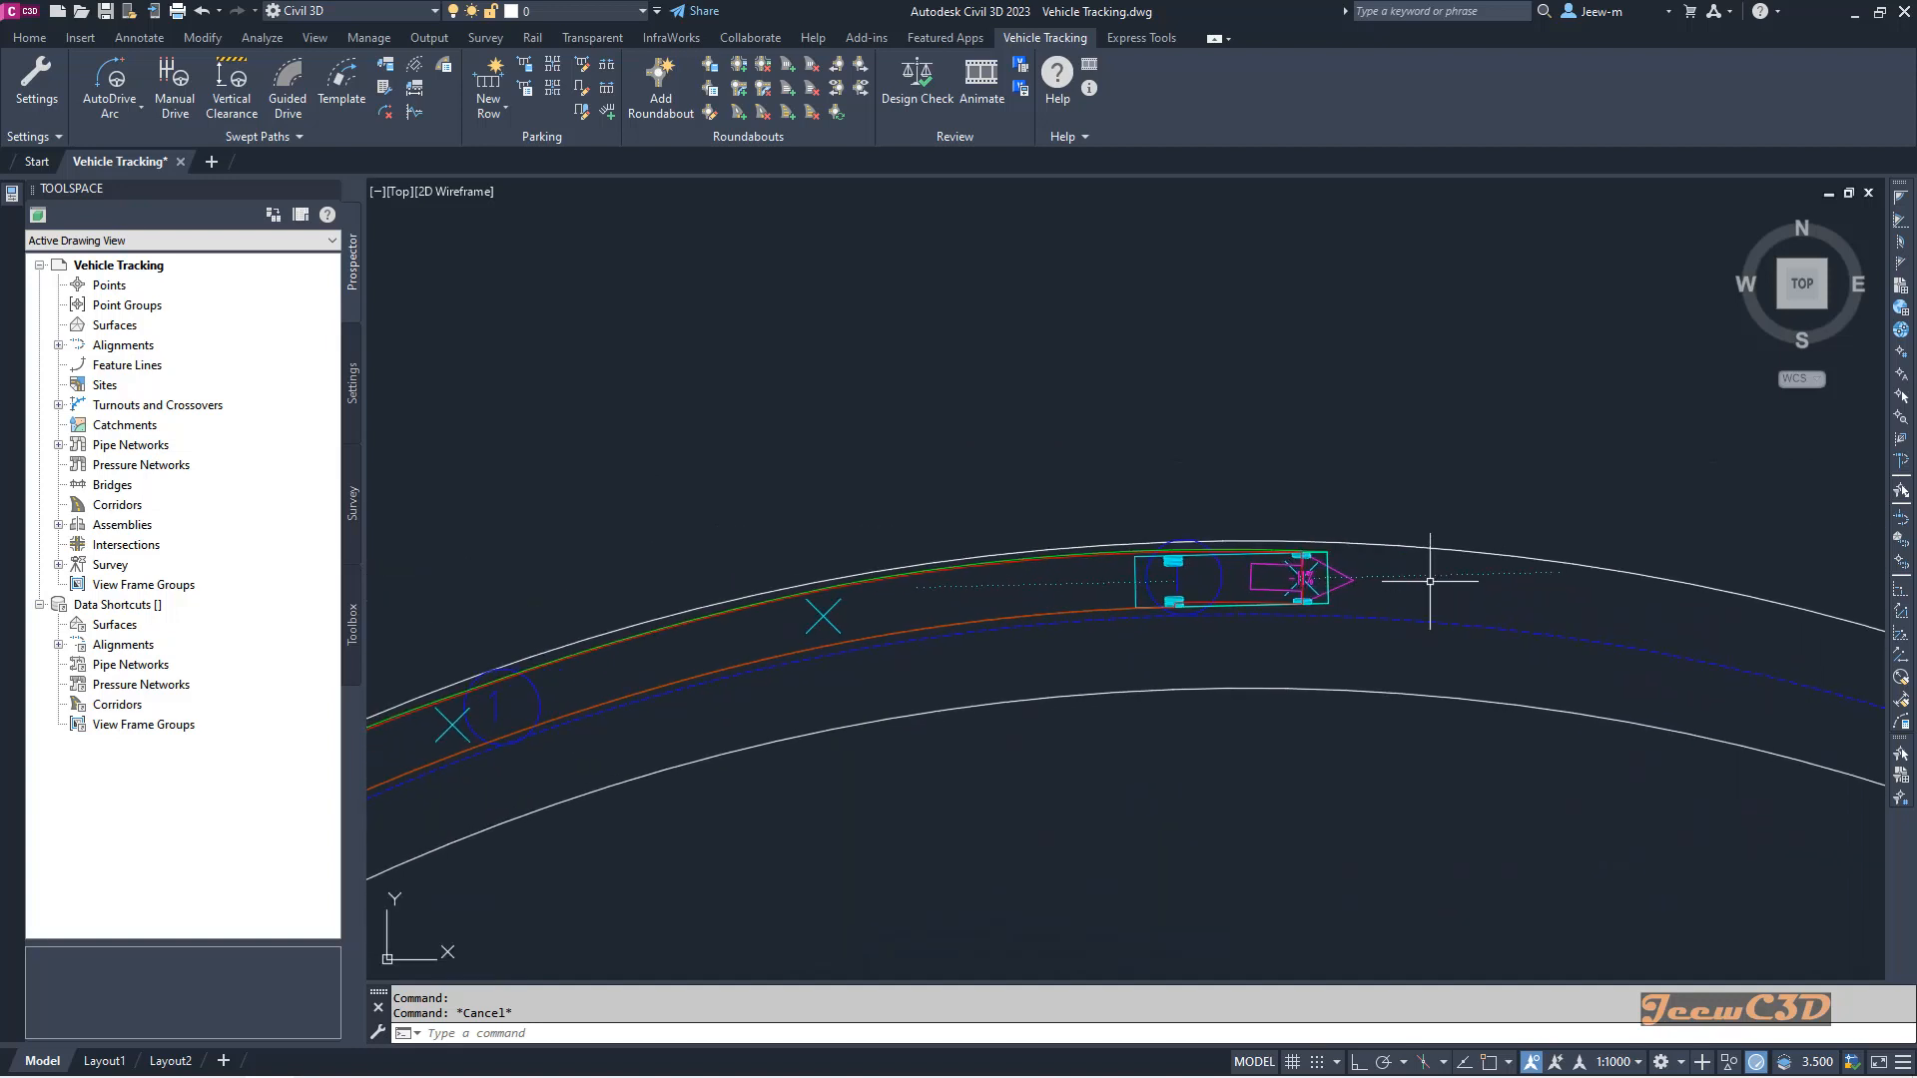
# Step: Select the vehicle path and try extending it from the two grips ahead of the last vehicle
pyautogui.click(1434, 576)
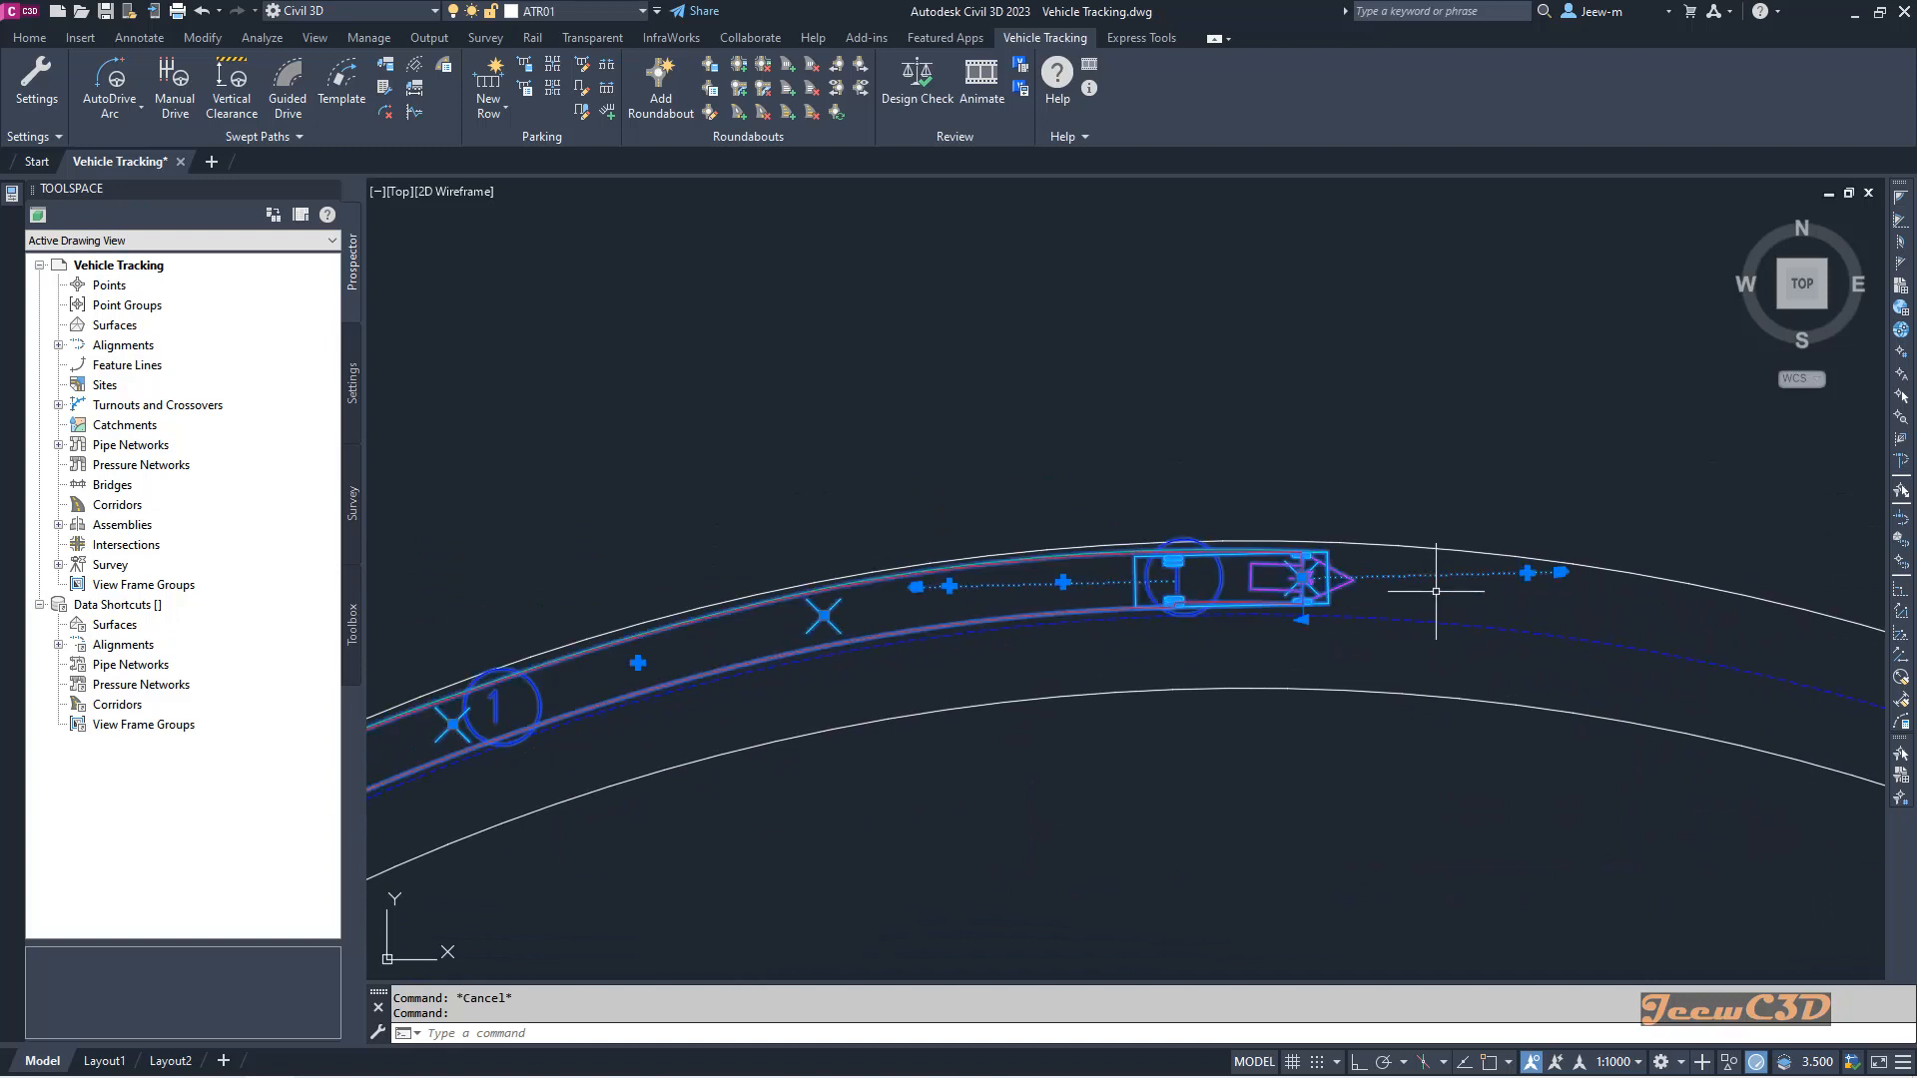
pyautogui.click(1527, 572)
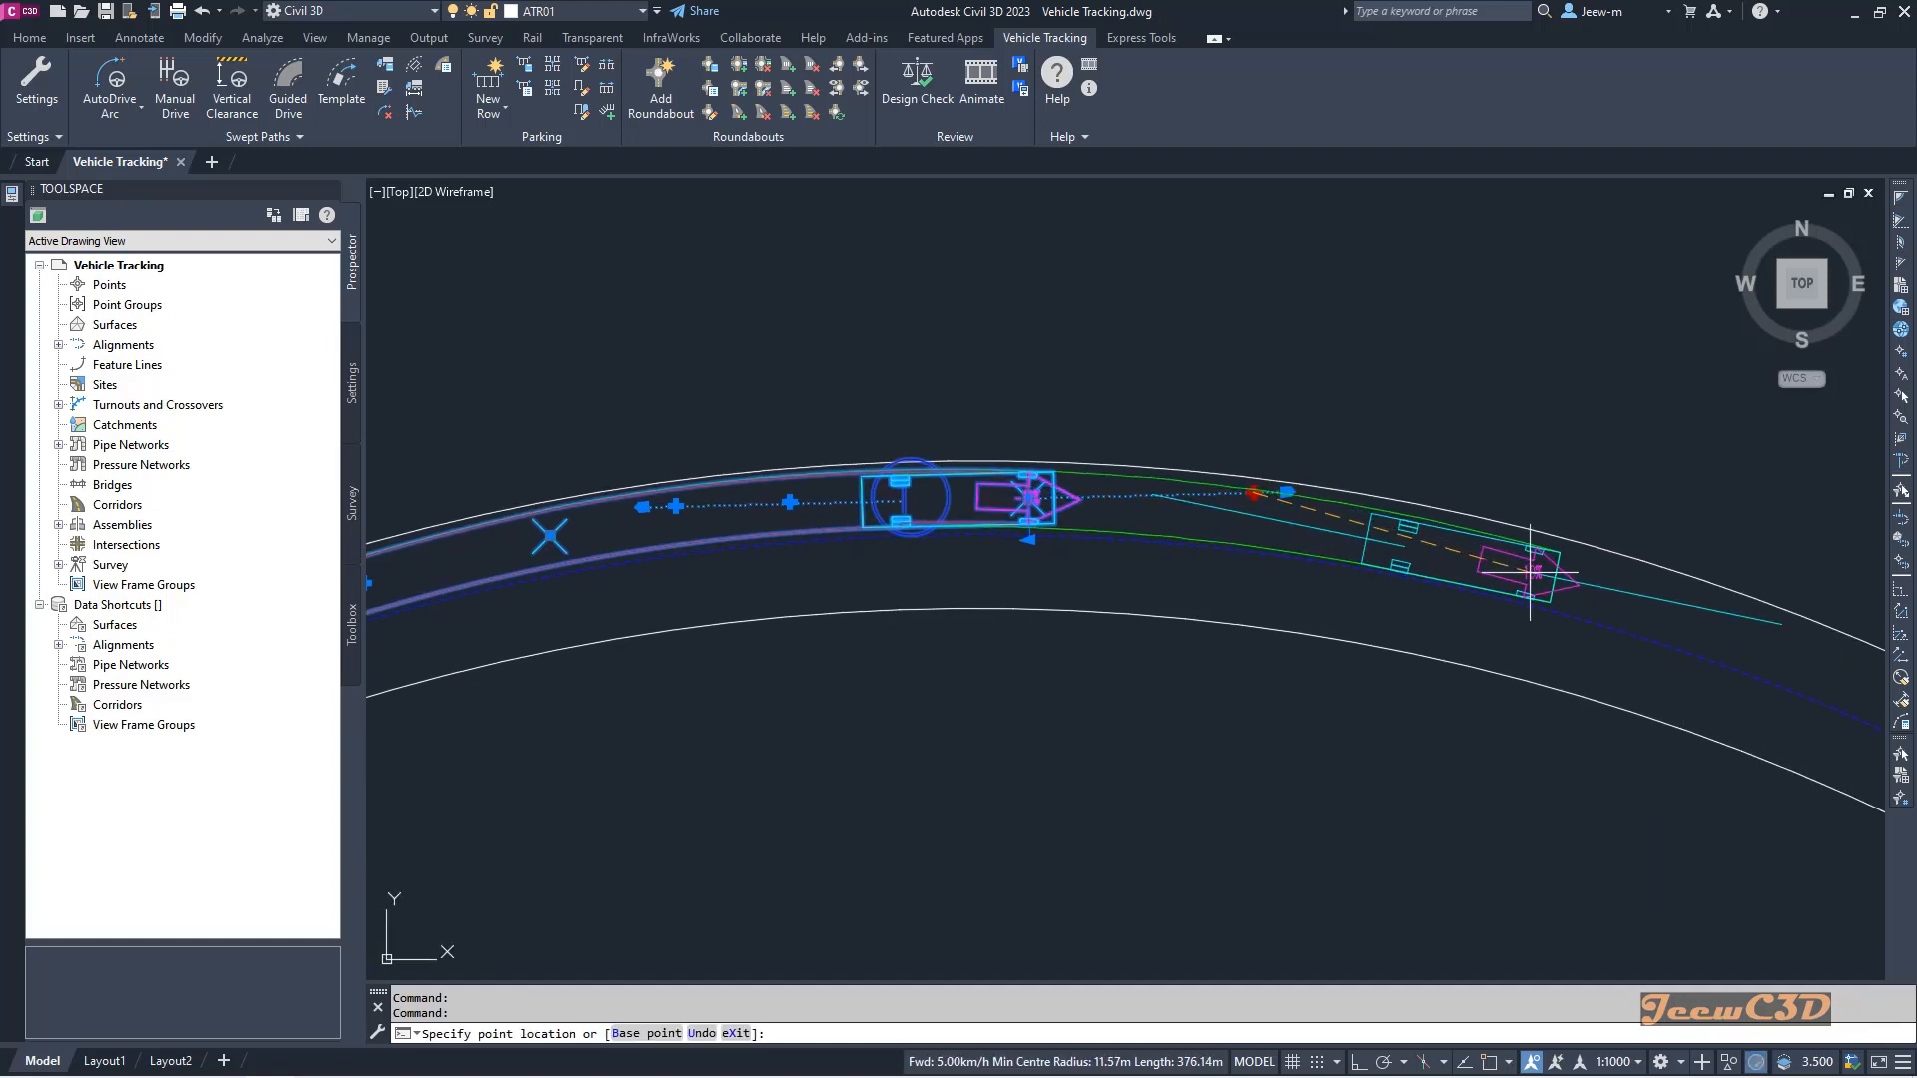
pyautogui.click(1411, 536)
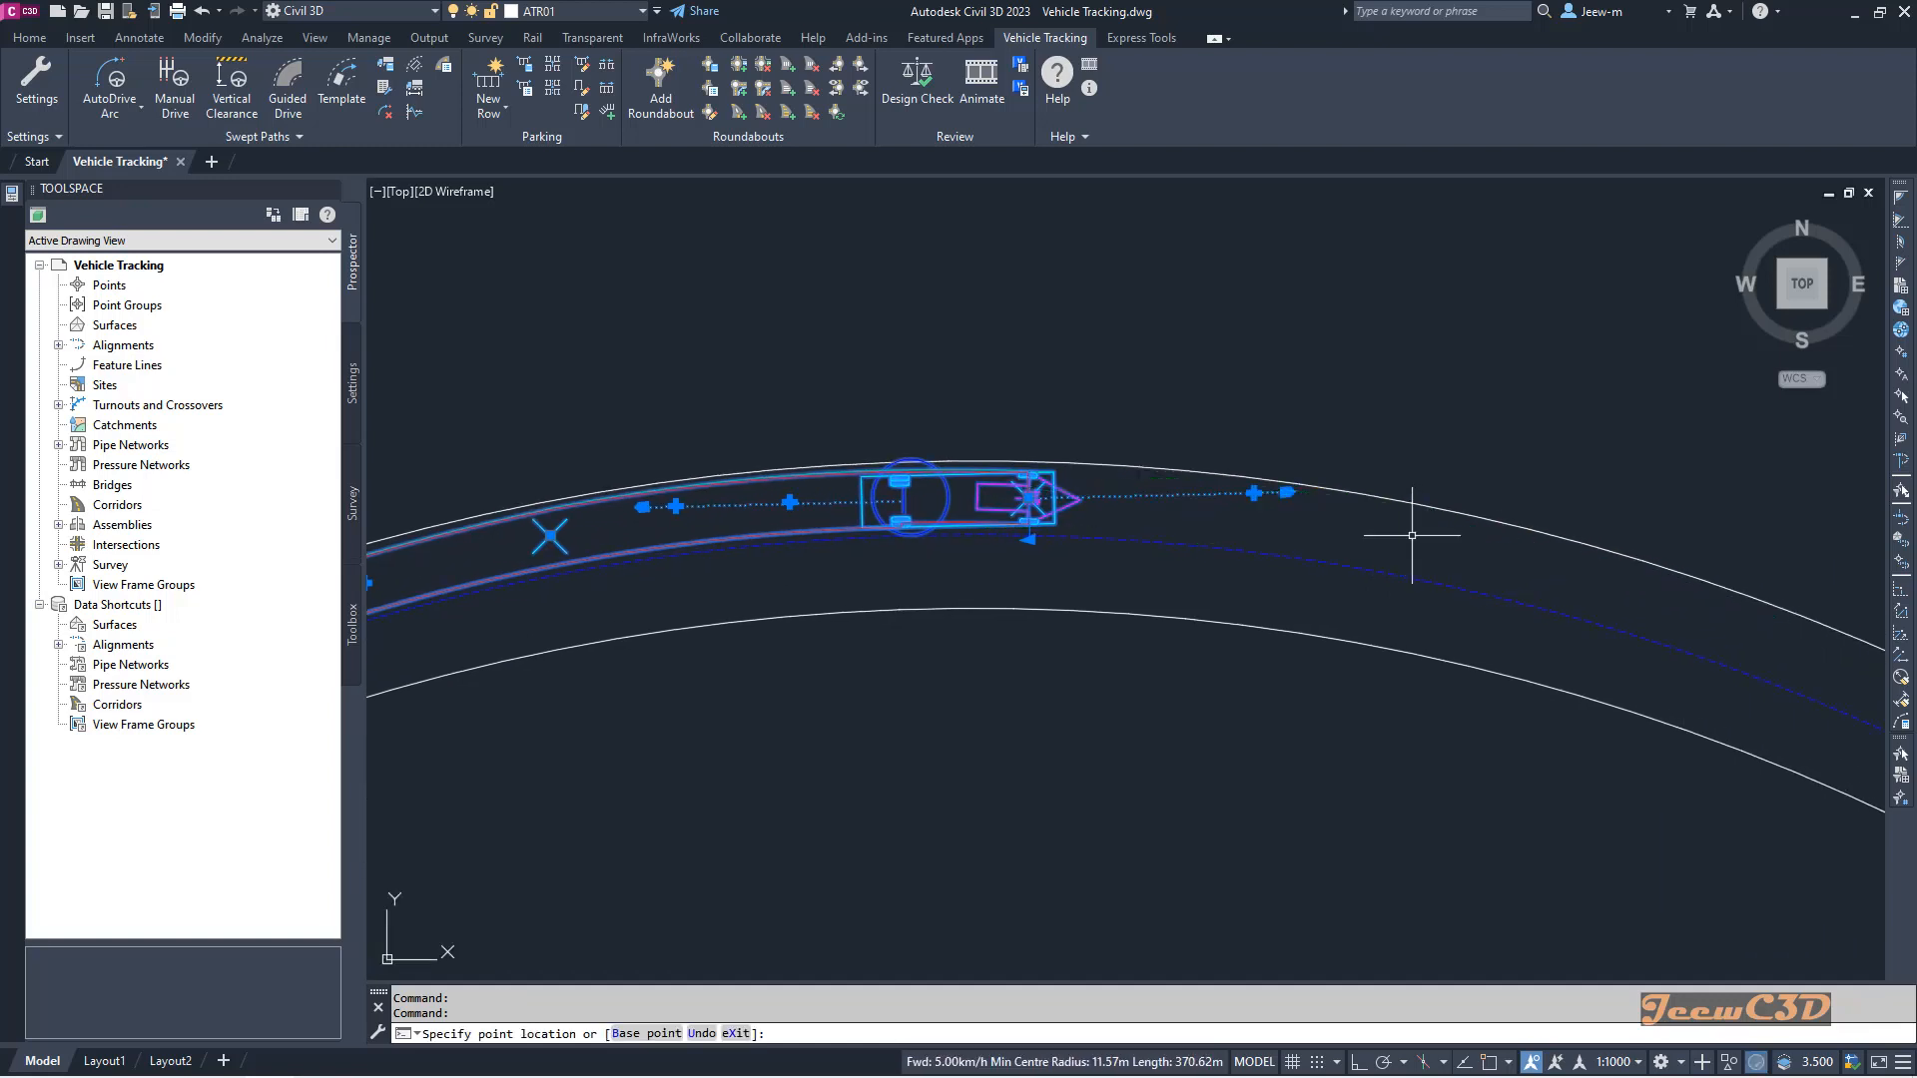
pyautogui.press('Escape')
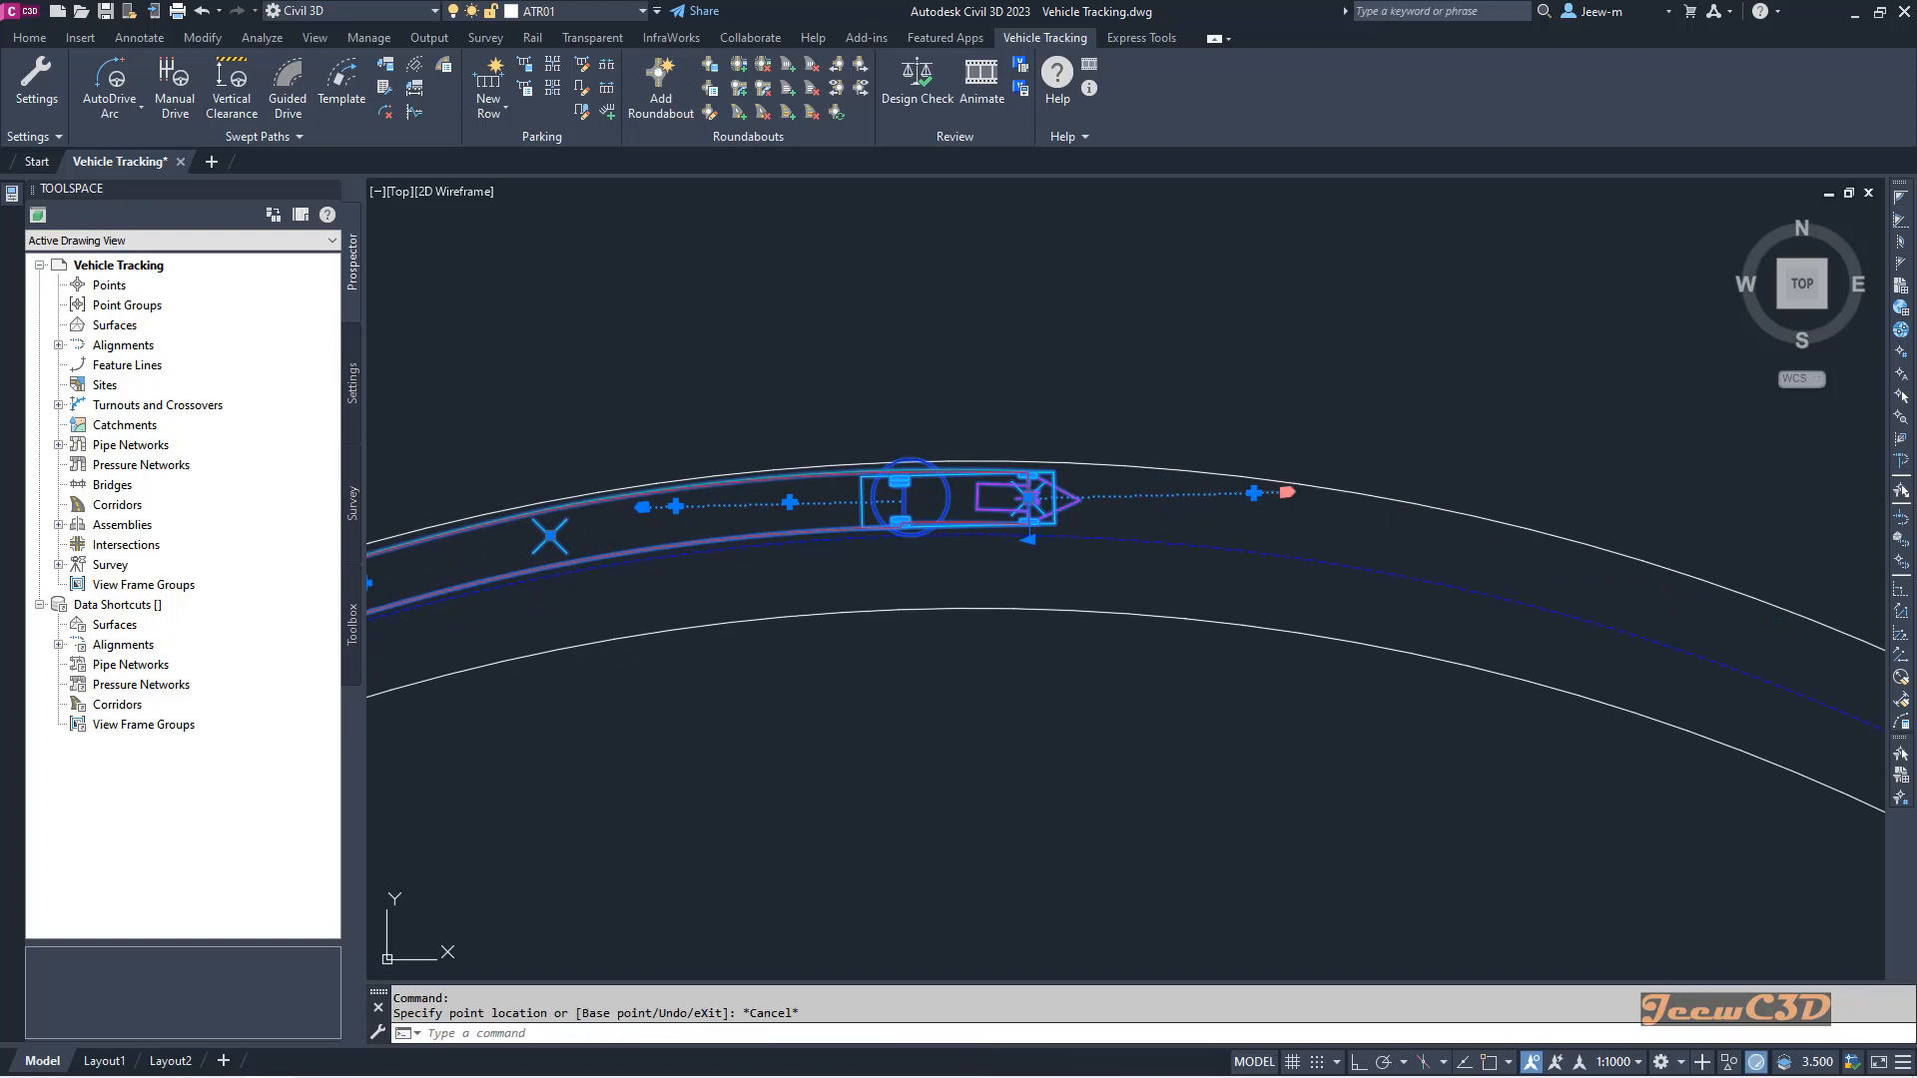
pyautogui.click(1285, 491)
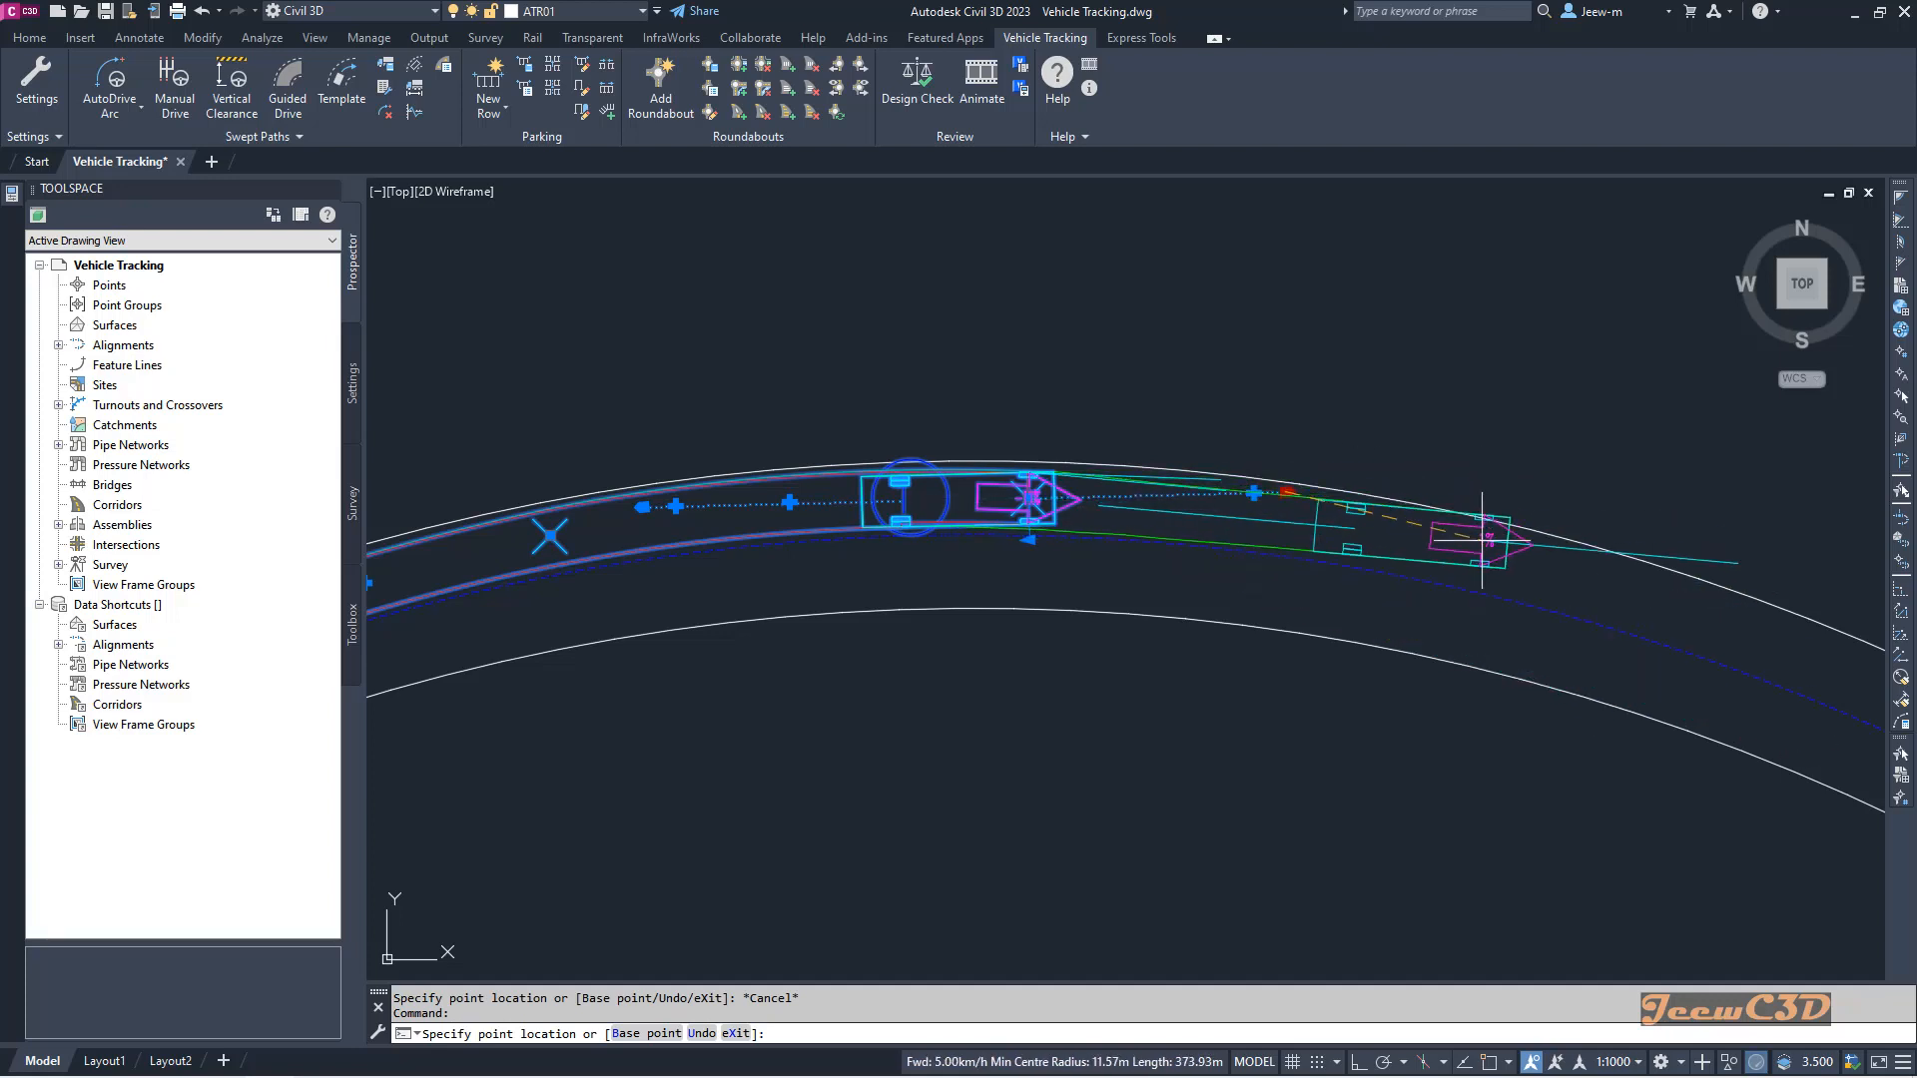
pyautogui.press('Escape')
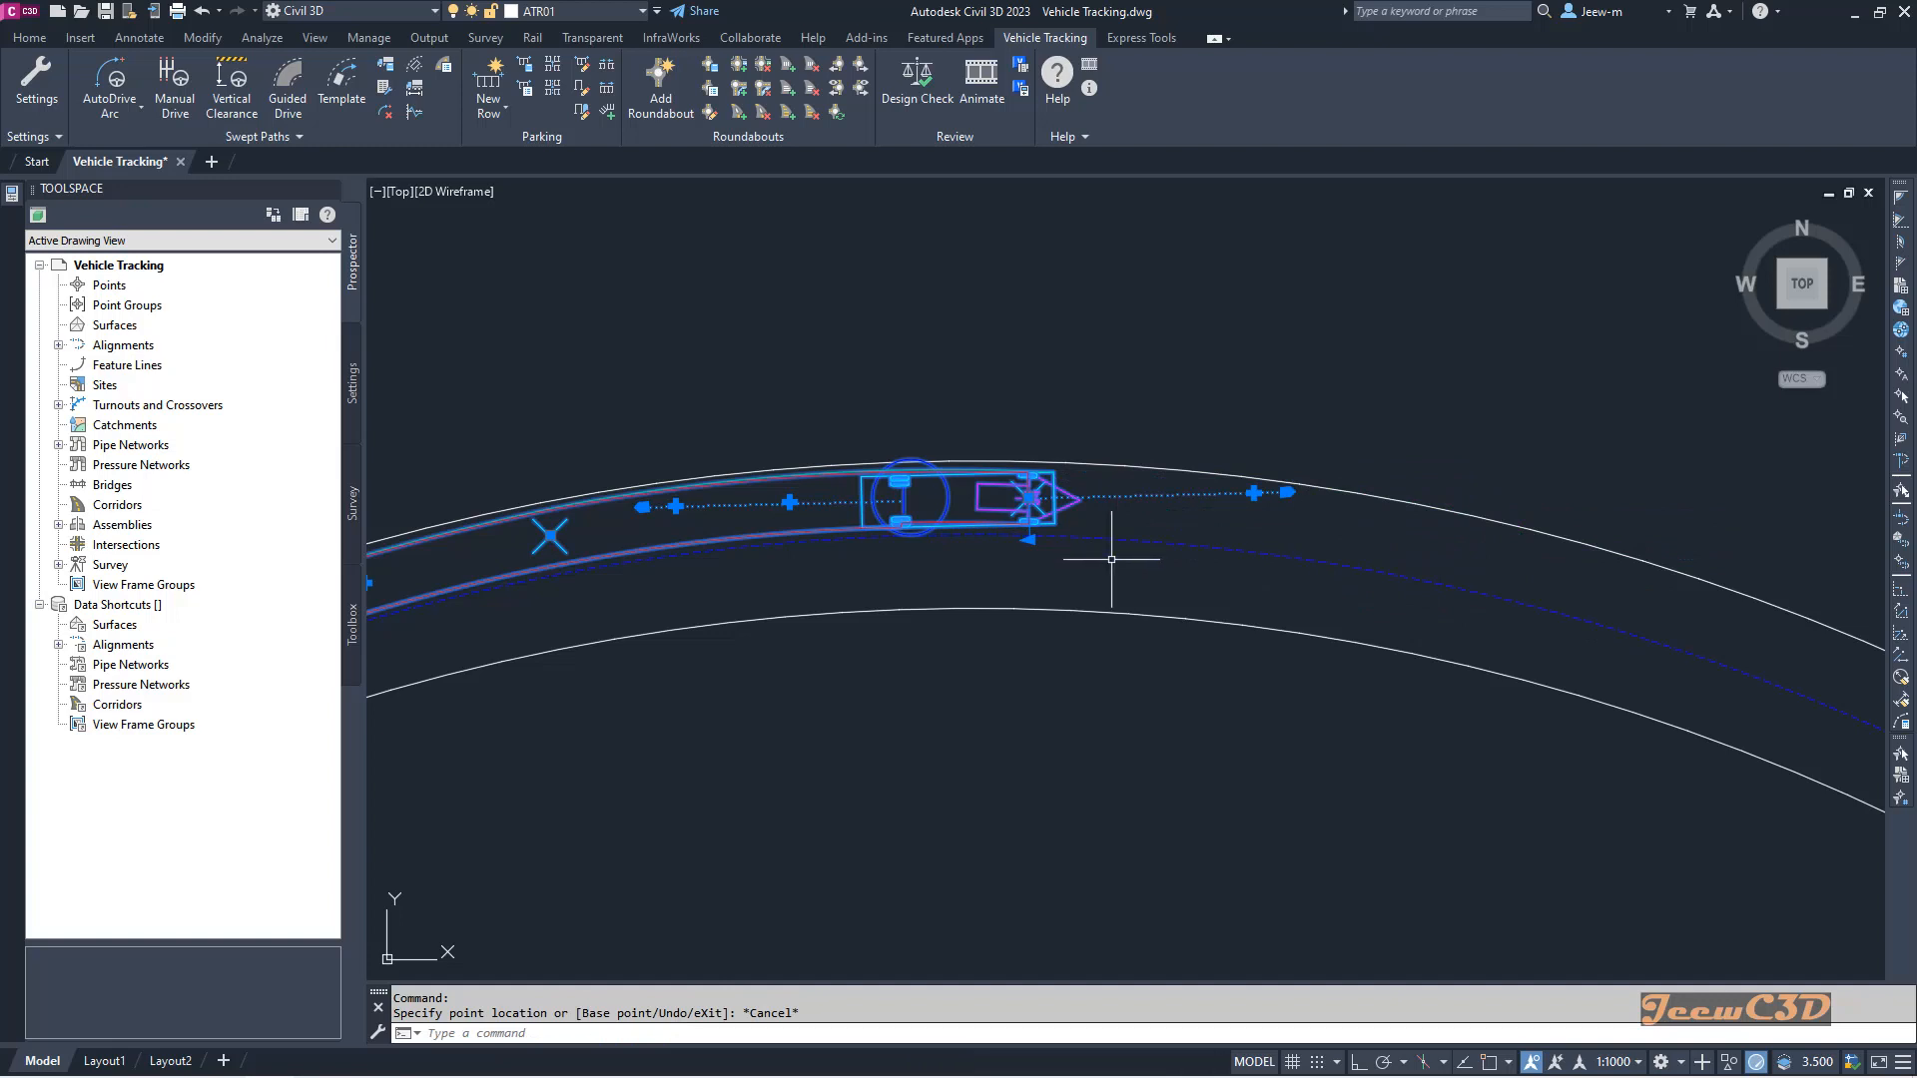
# Step: Adjust the last vehicle's target point forward along the lane, finishing at a path length of about 357 m
pyautogui.scroll(2, 1247, 500)
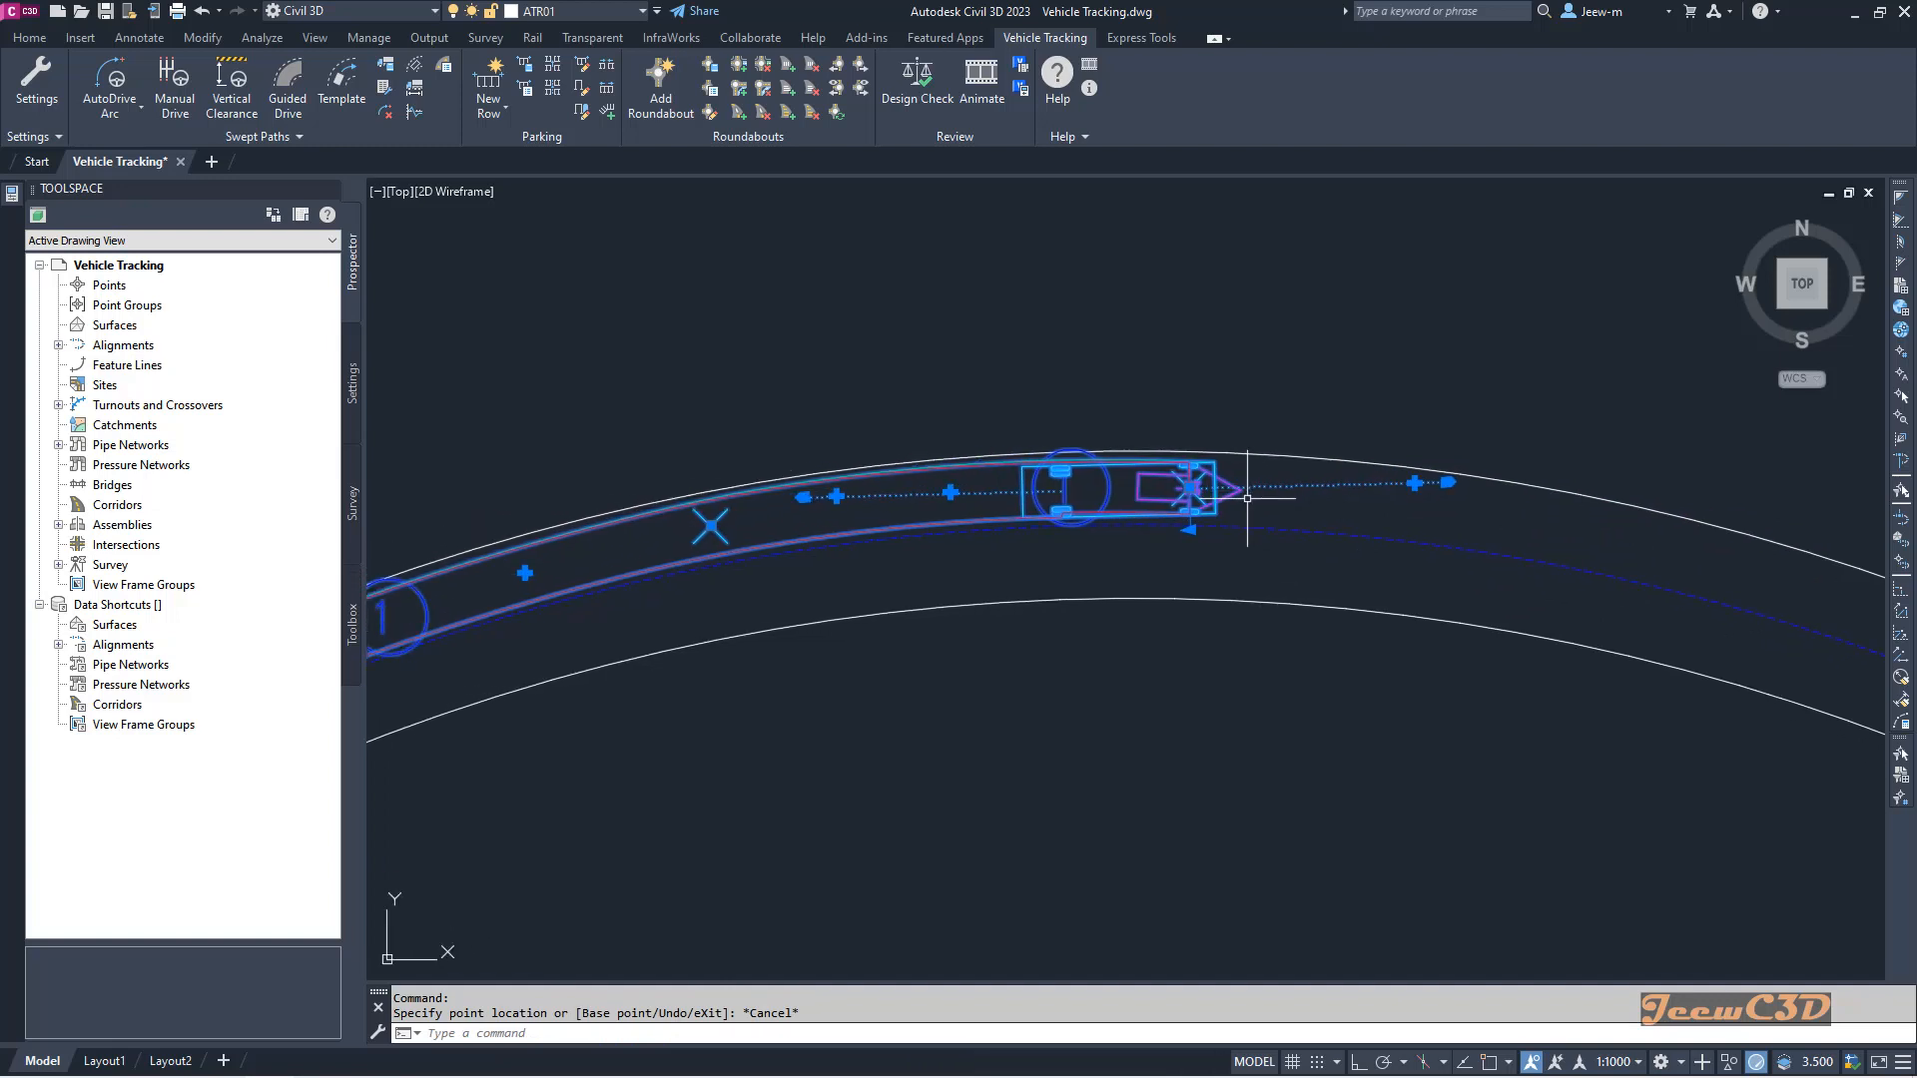
pyautogui.scroll(2, 1241, 500)
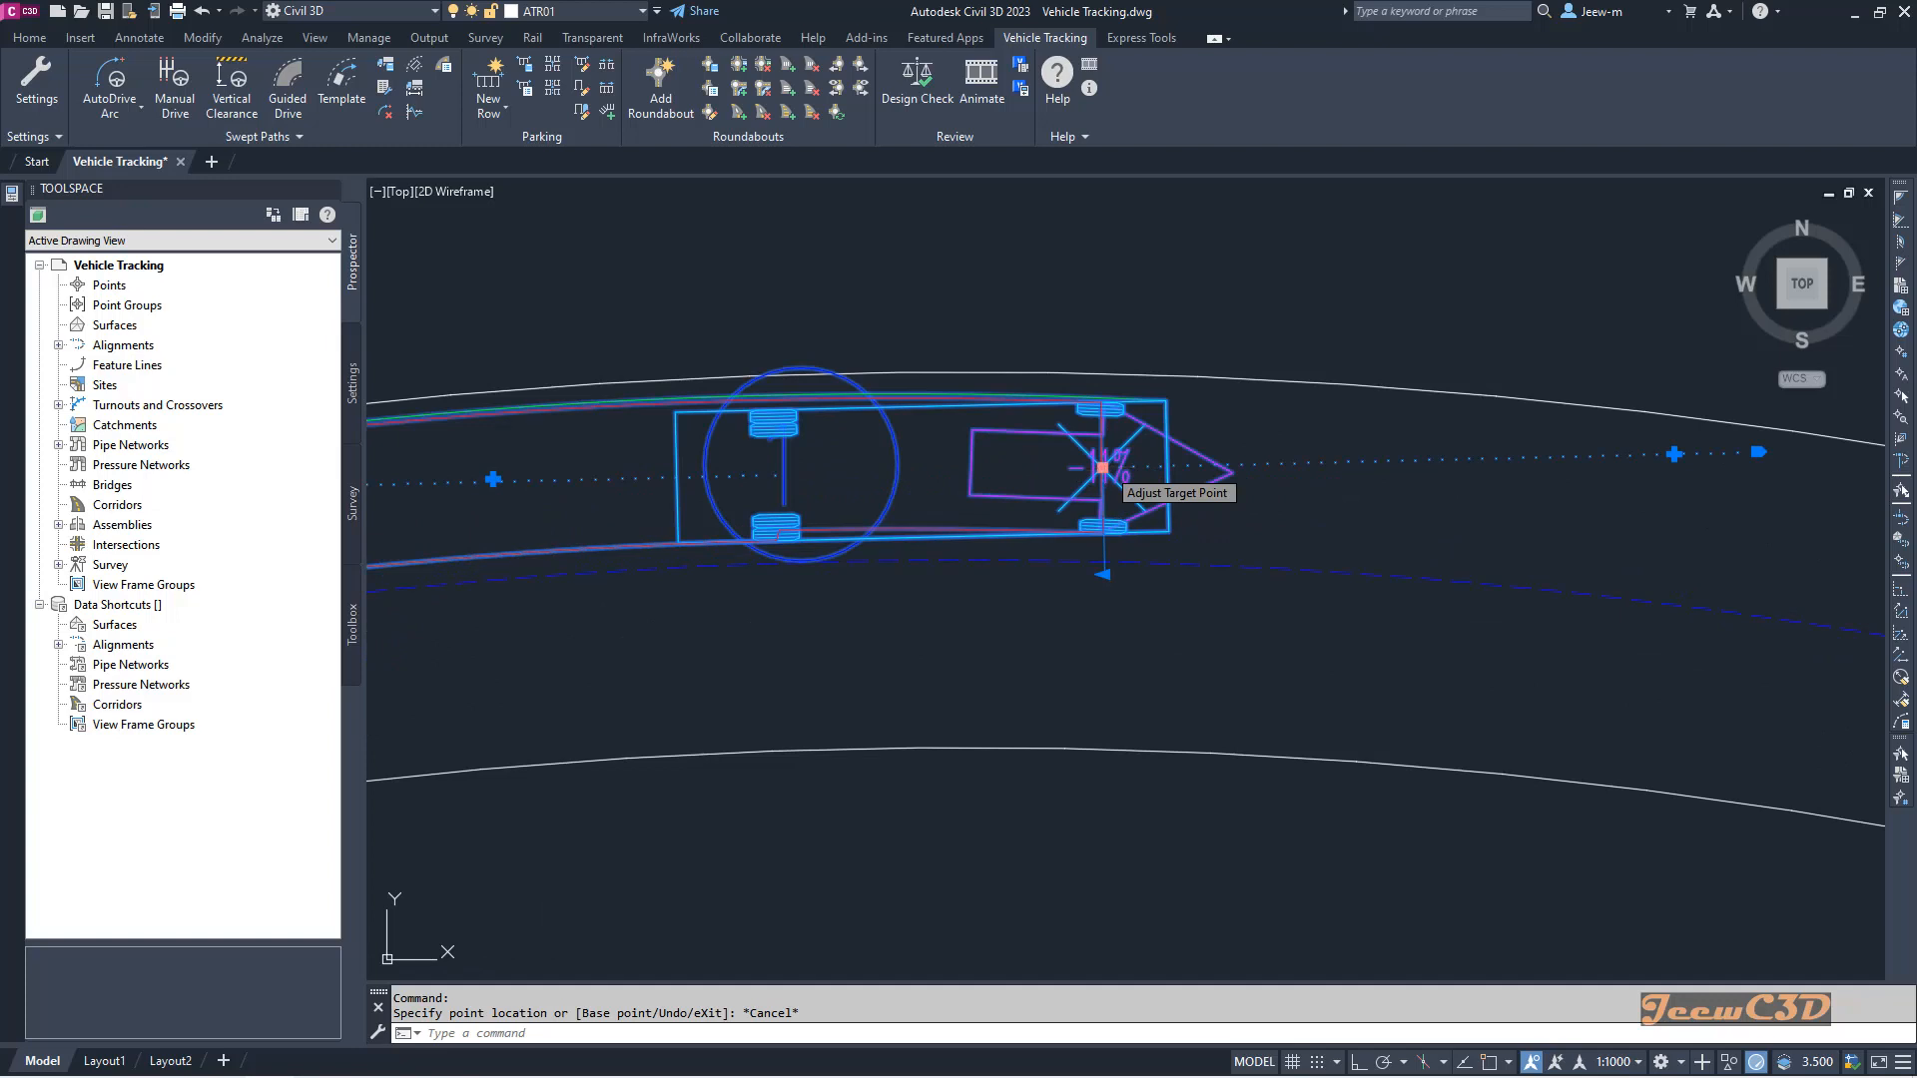
pyautogui.click(1102, 467)
pyautogui.moveTo(1284, 478); pyautogui.dragTo(1085, 439, button='middle')
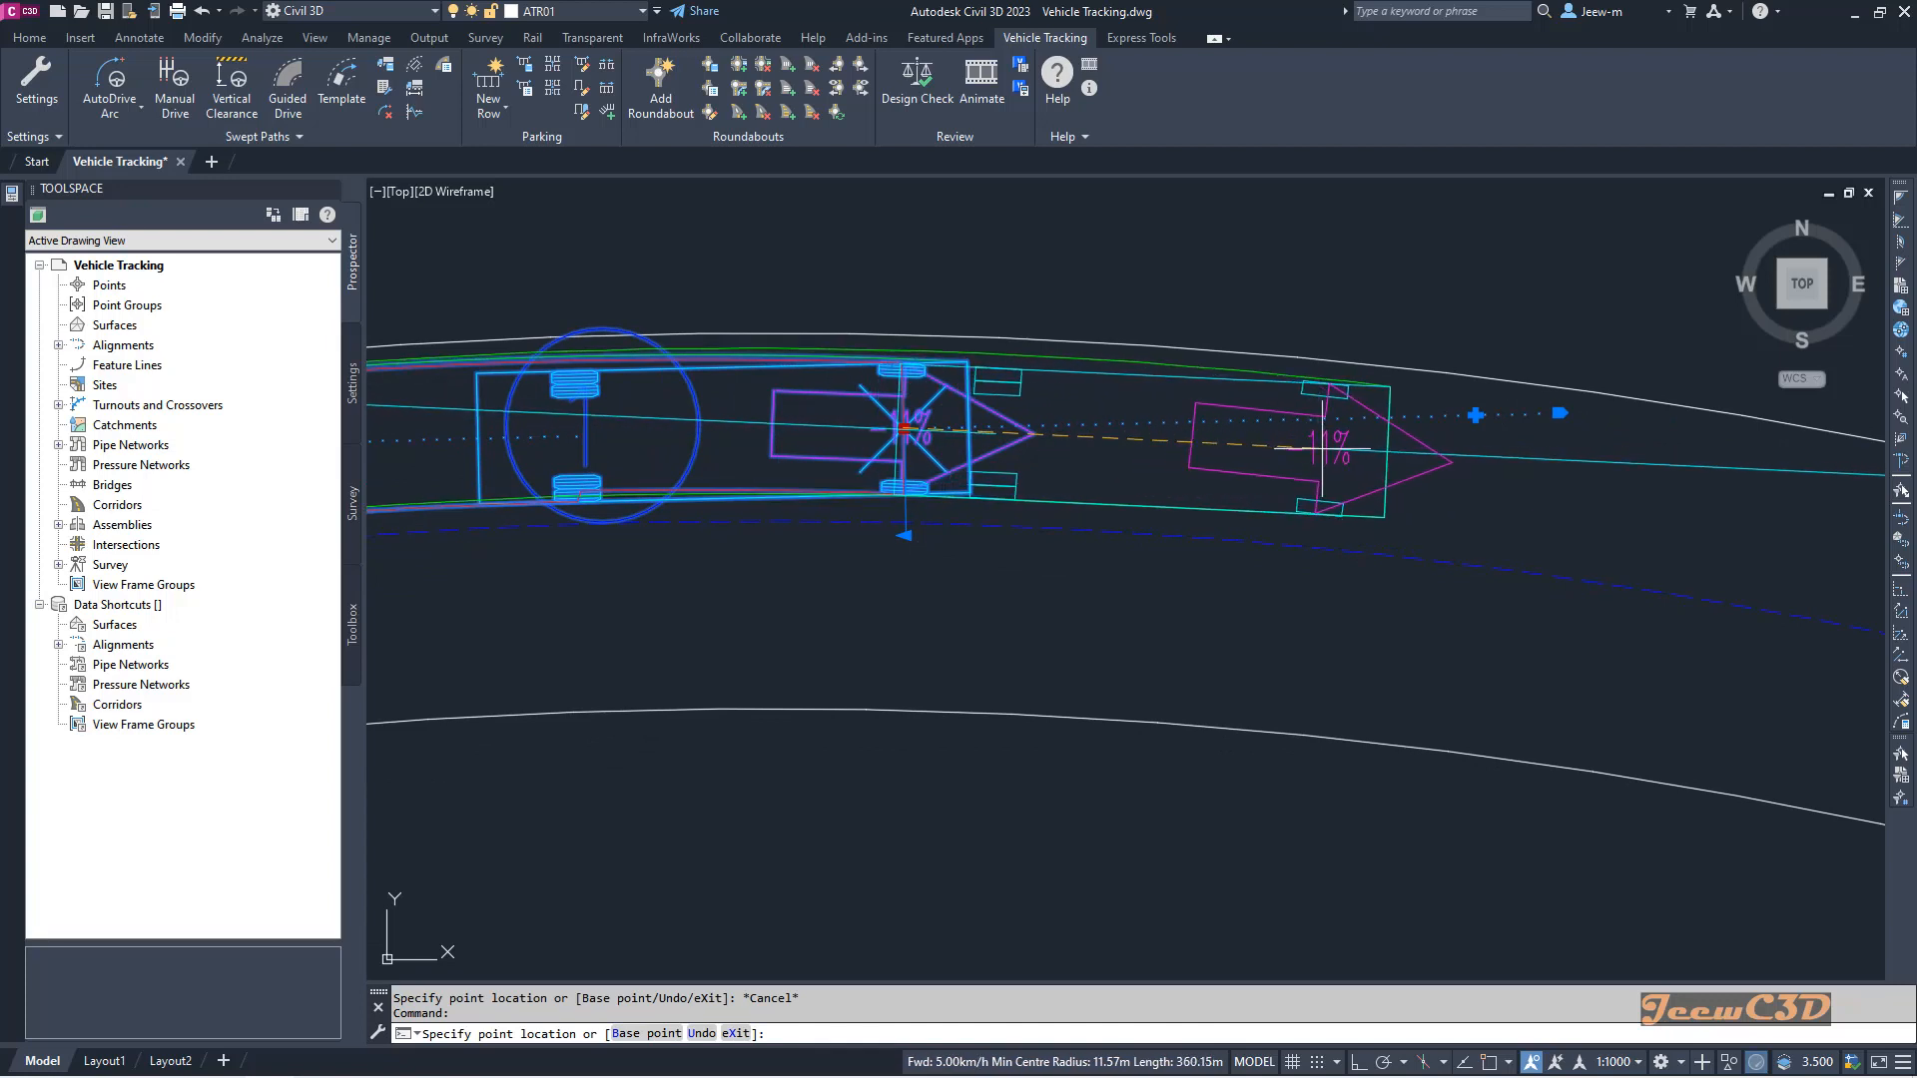
pyautogui.click(1324, 455)
pyautogui.click(1349, 455)
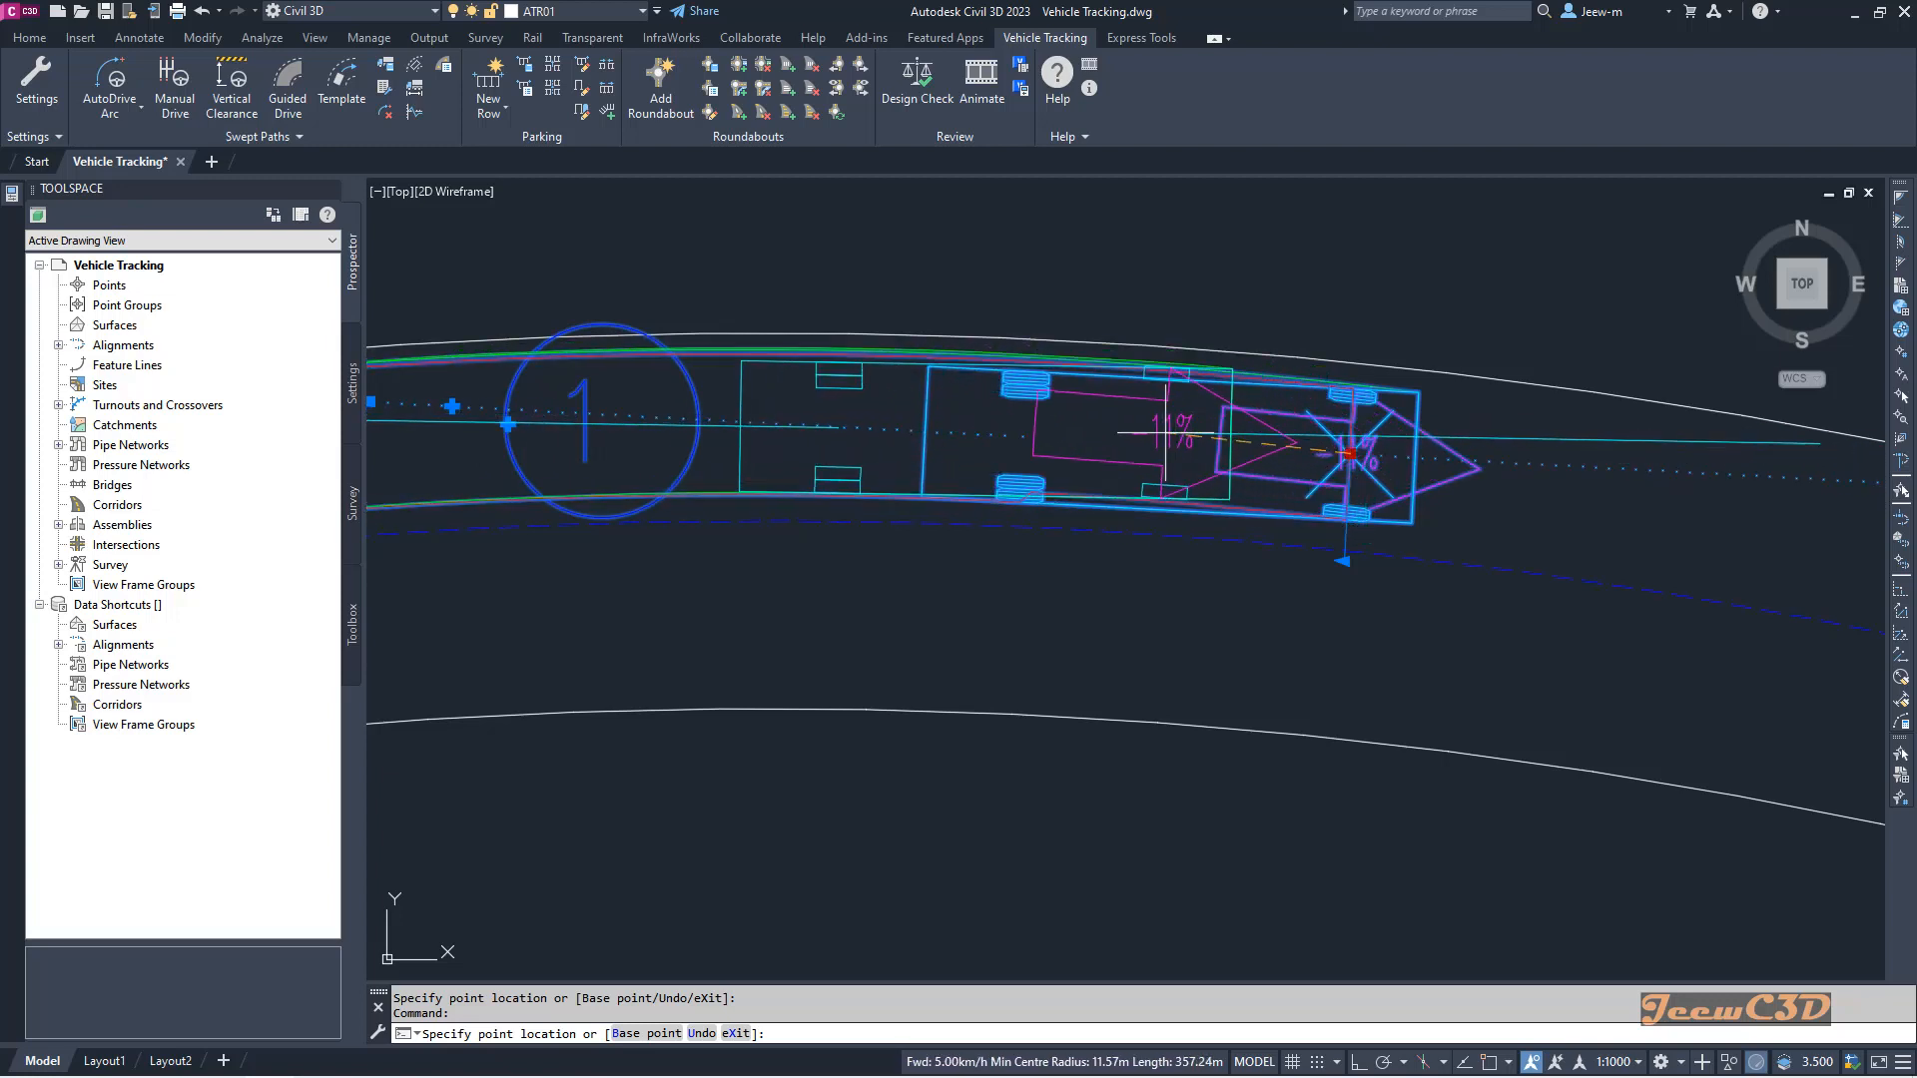
pyautogui.click(1160, 429)
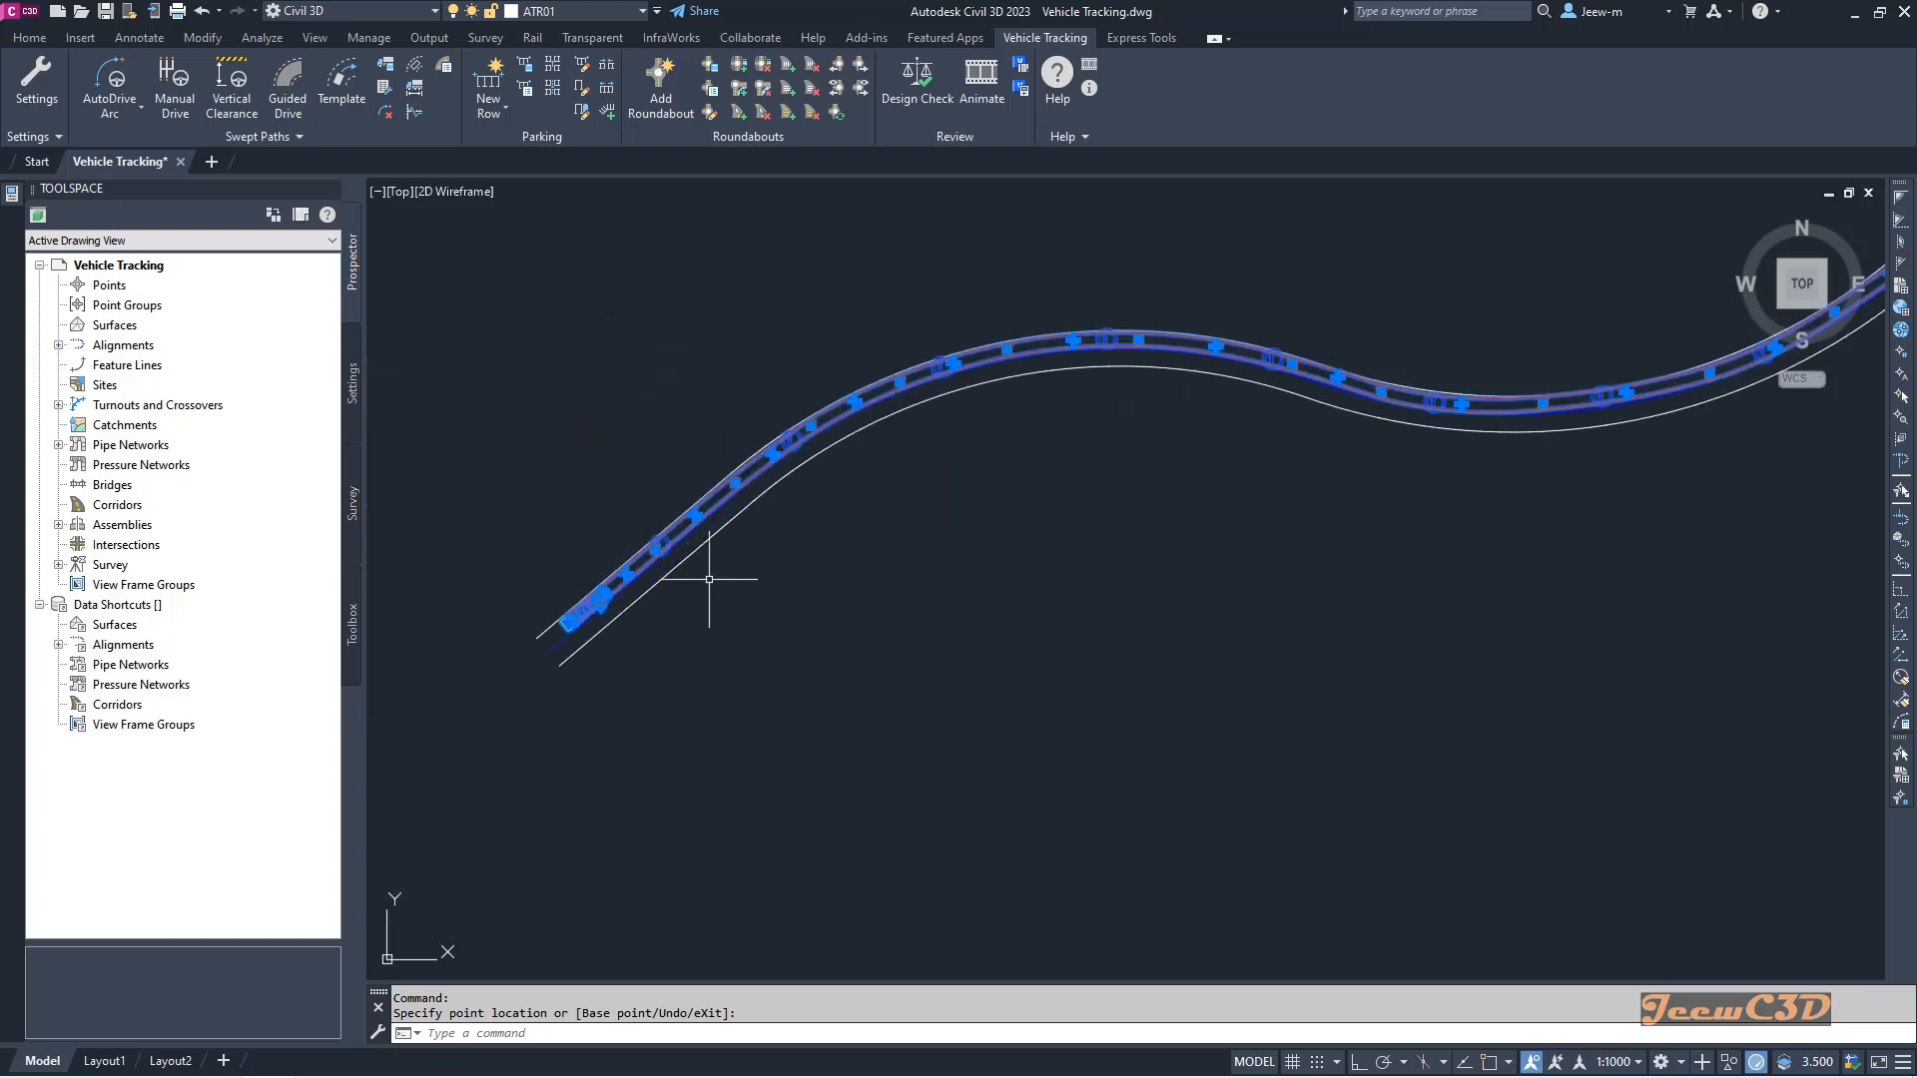
# Step: Move the starting SU-30 truck's target point slightly back along the lane at the beginning of the path
pyautogui.scroll(6, 492, 599)
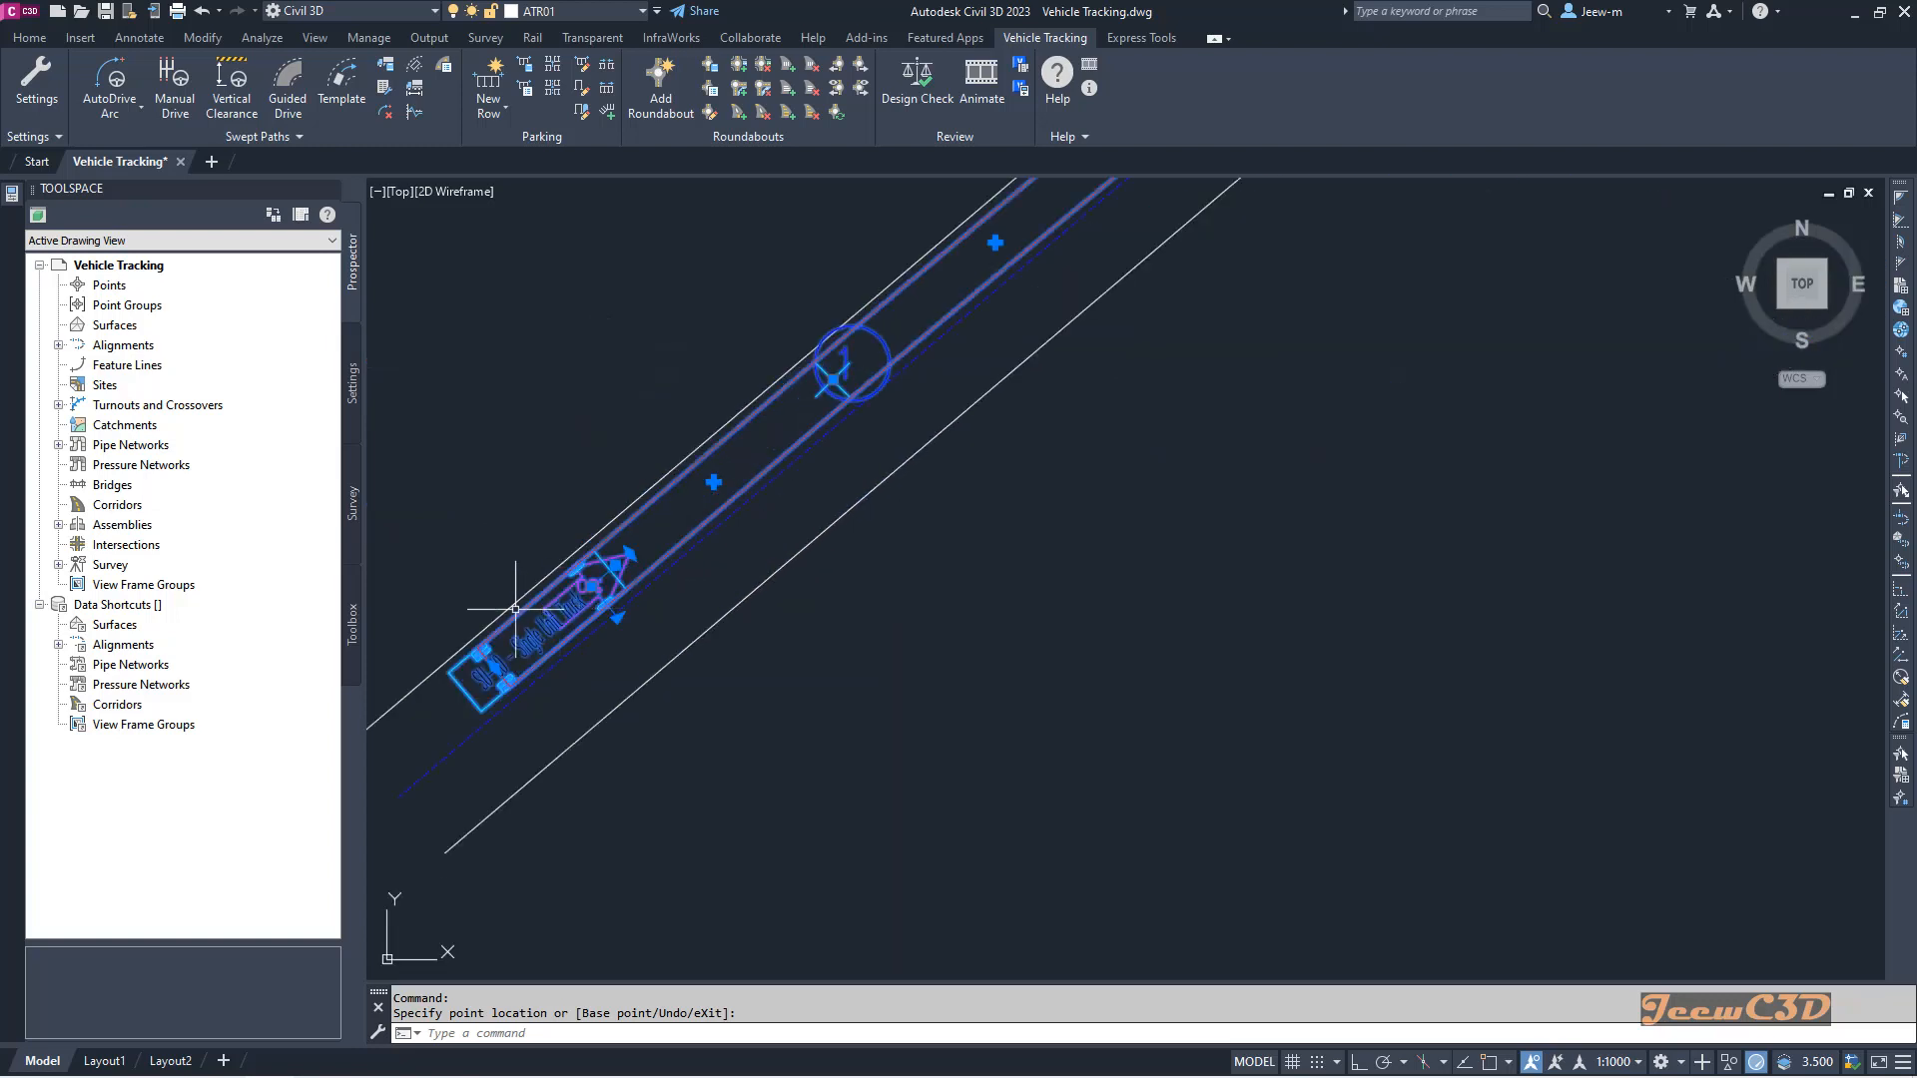
pyautogui.click(827, 517)
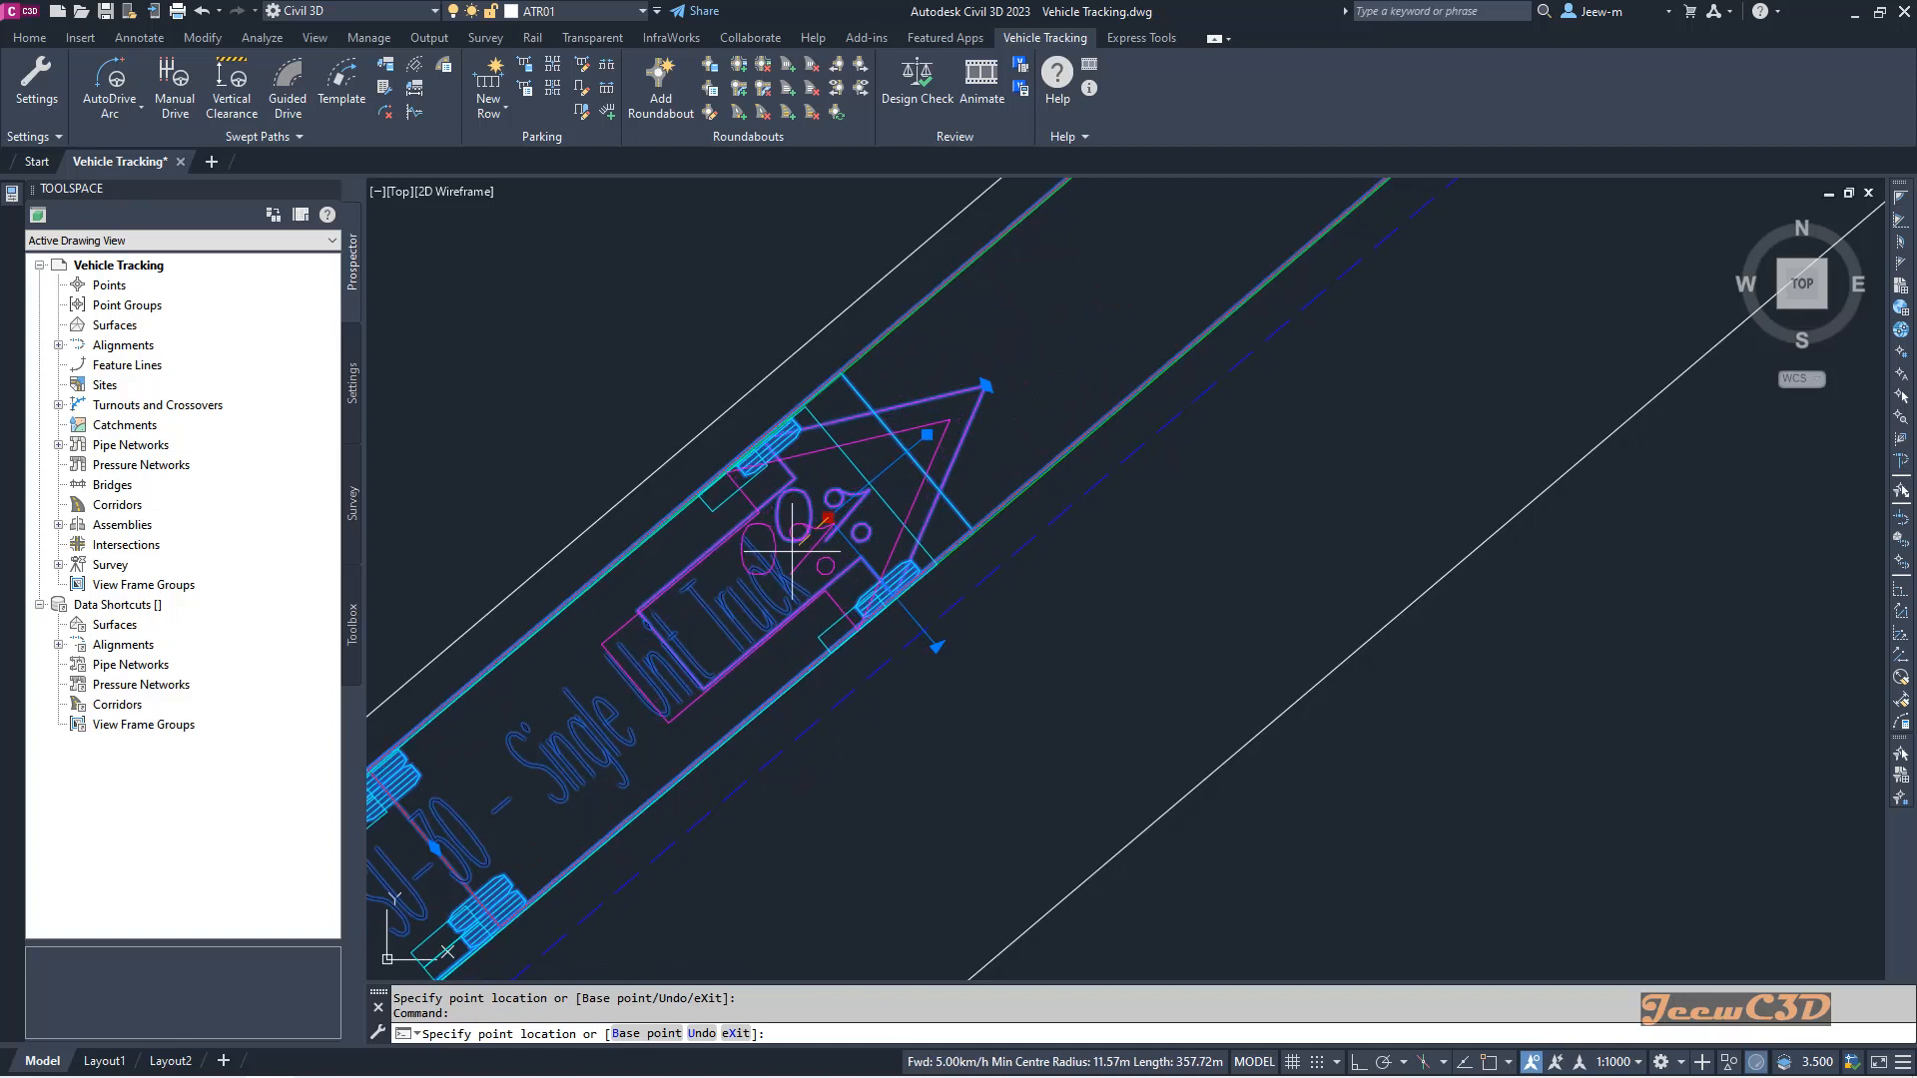
pyautogui.press('Return')
pyautogui.scroll(-4, 828, 557)
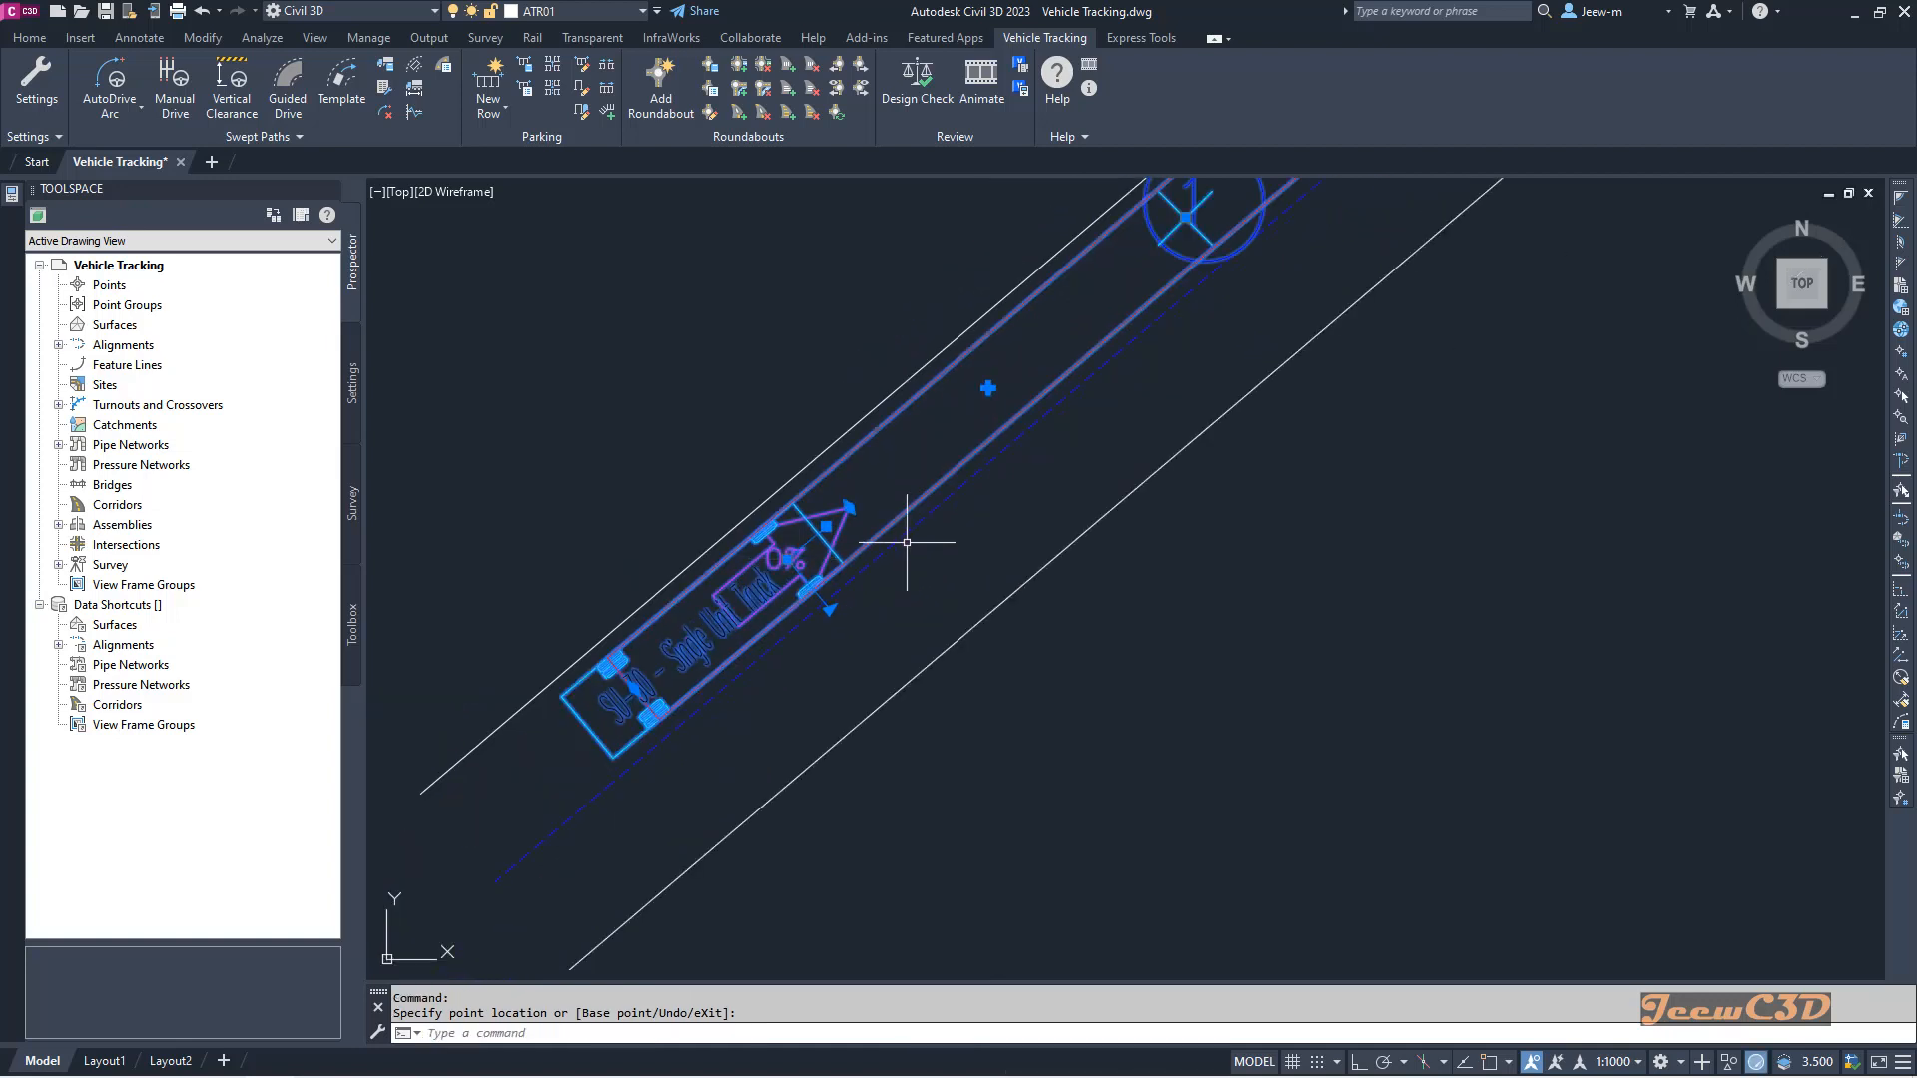
pyautogui.scroll(-2, 907, 542)
pyautogui.moveTo(1031, 462); pyautogui.dragTo(898, 600, button='middle')
pyautogui.scroll(4, 959, 481)
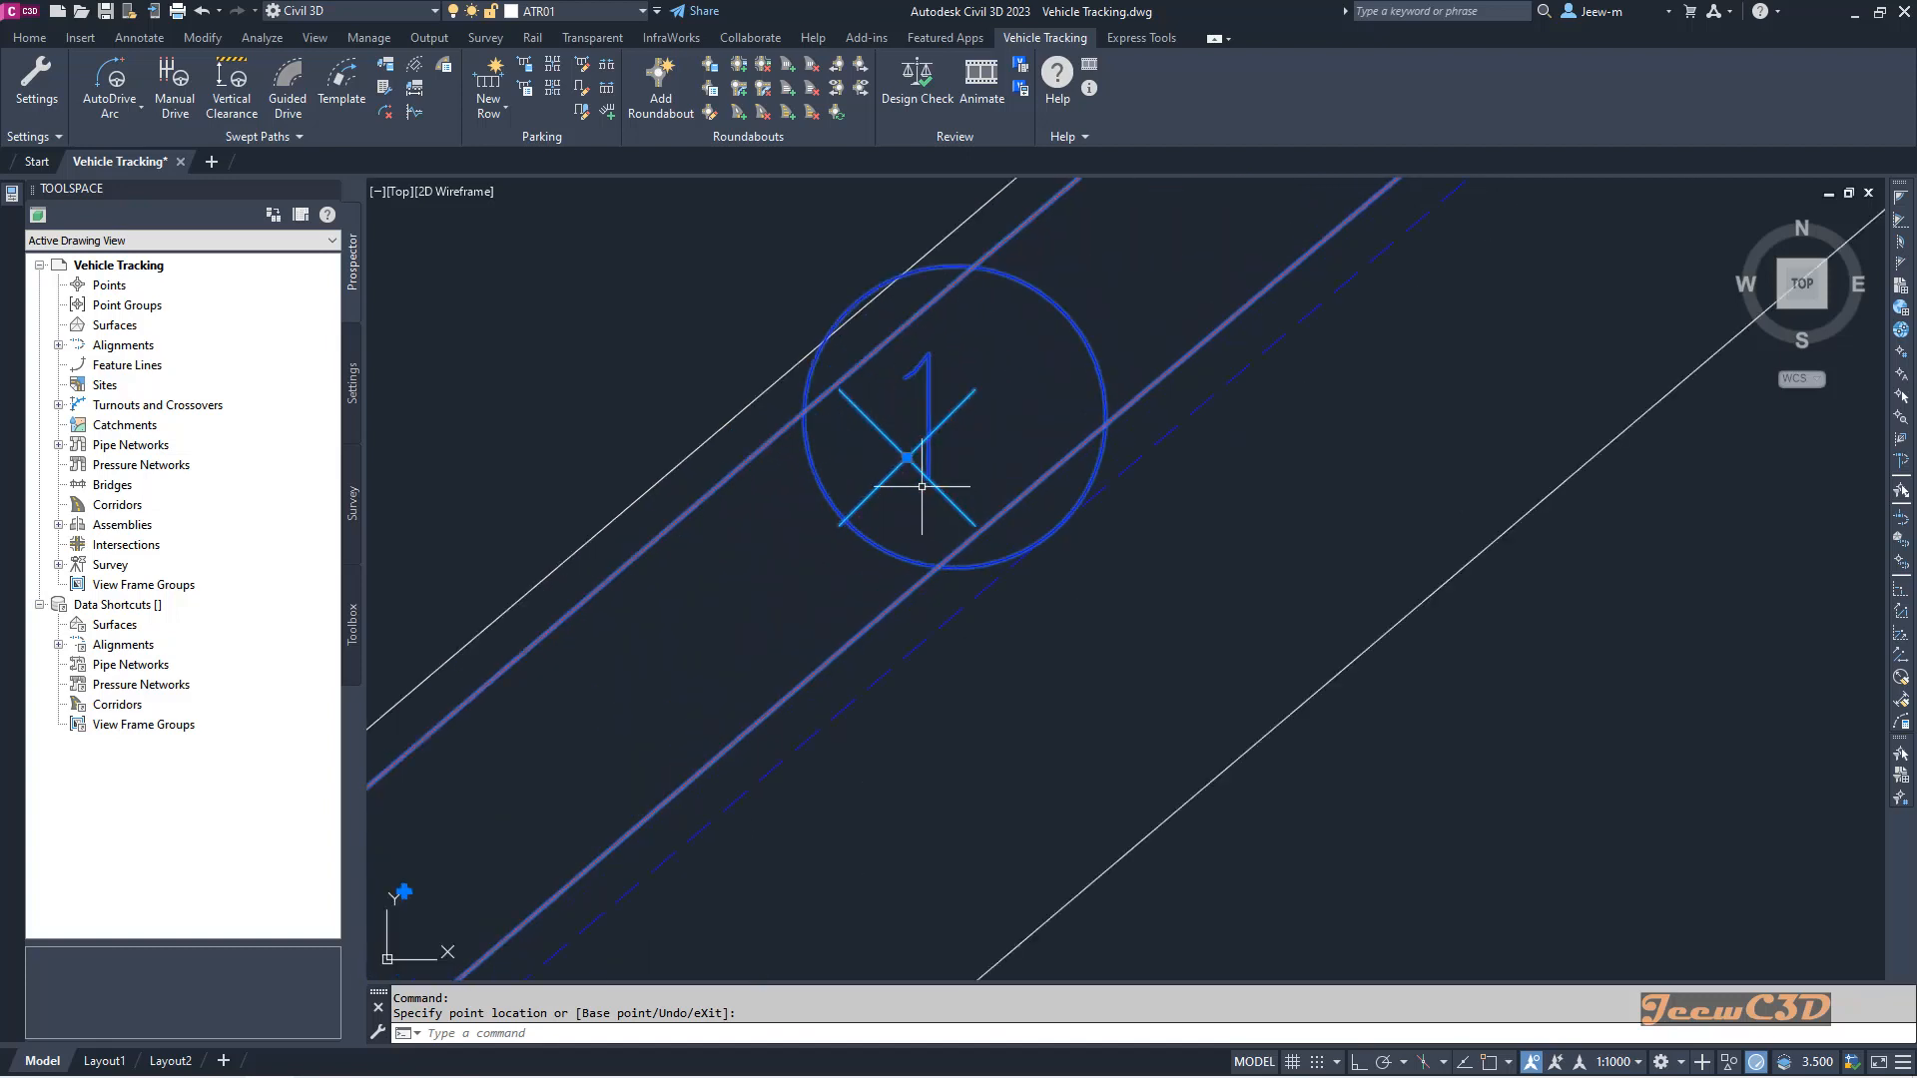
pyautogui.scroll(-3, 921, 486)
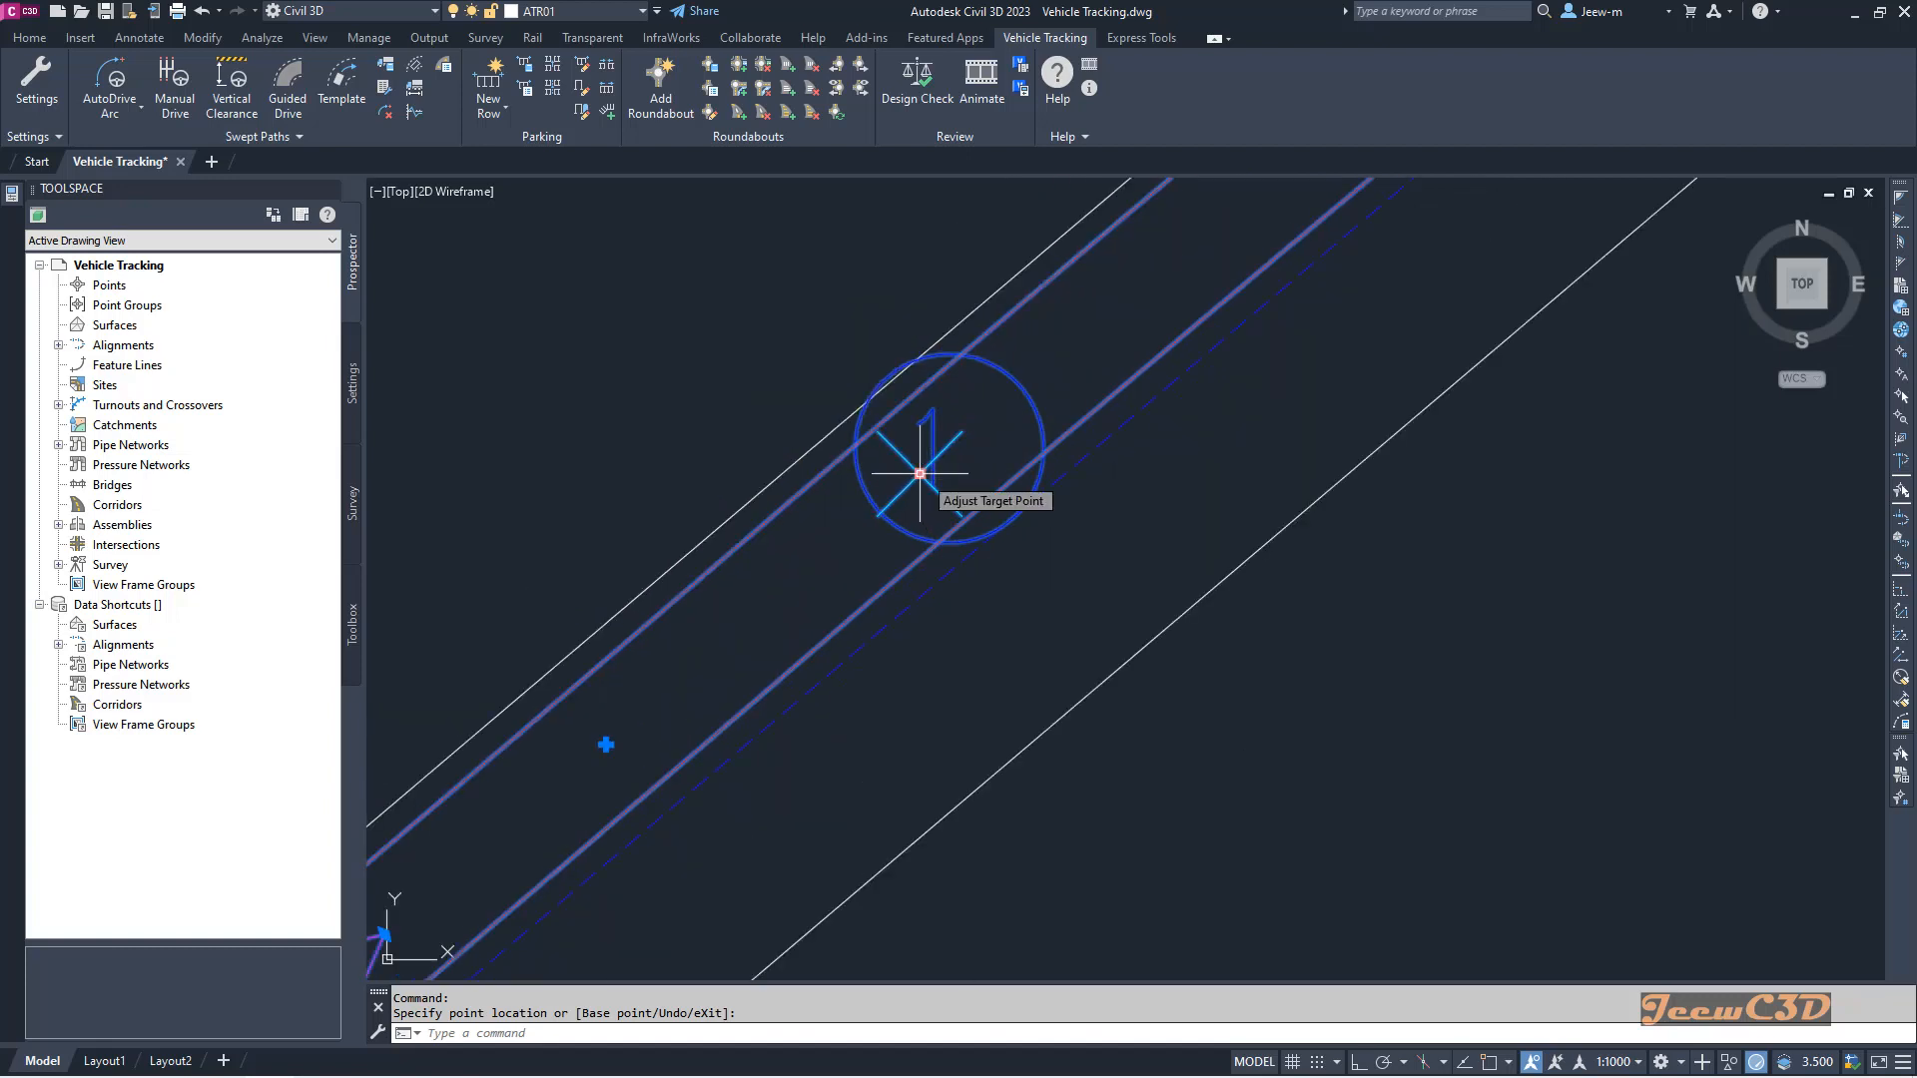
pyautogui.click(919, 473)
pyautogui.scroll(-4, 908, 466)
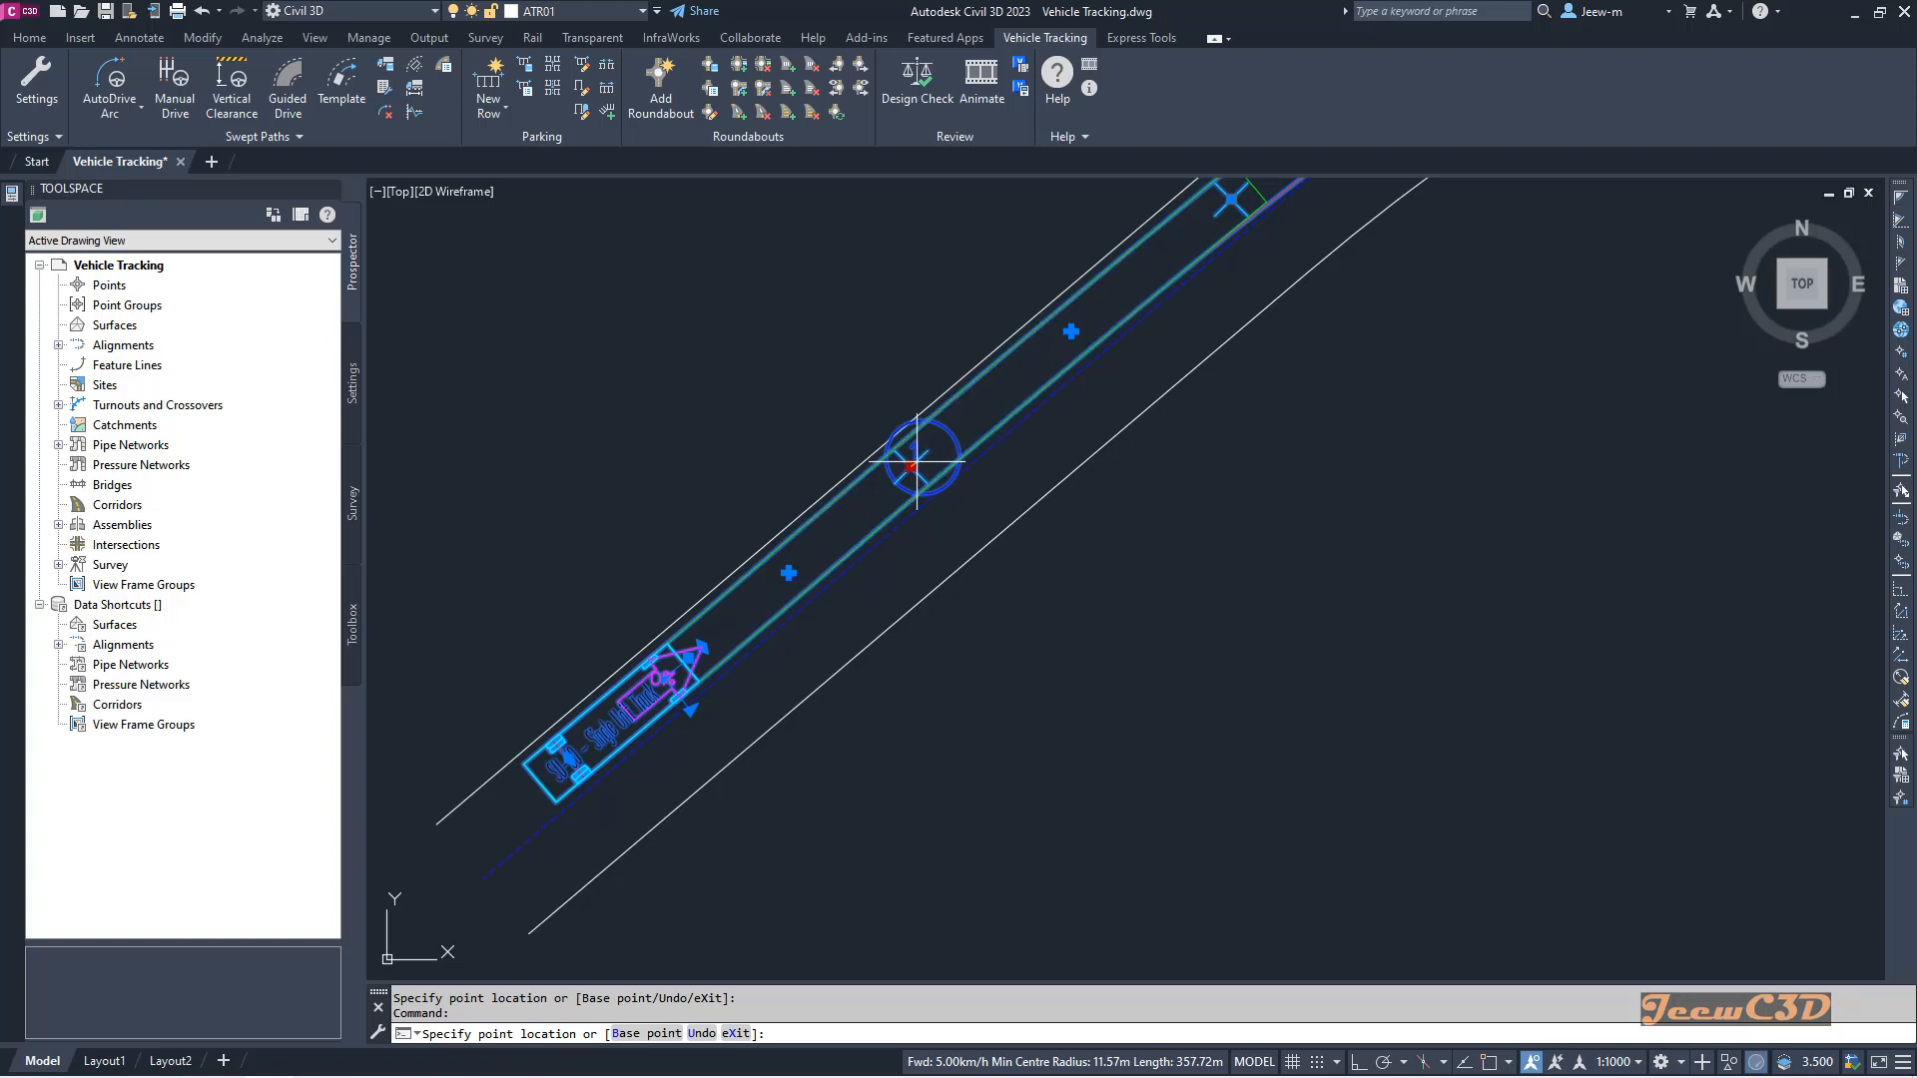
pyautogui.moveTo(917, 463); pyautogui.dragTo(896, 480, button='middle')
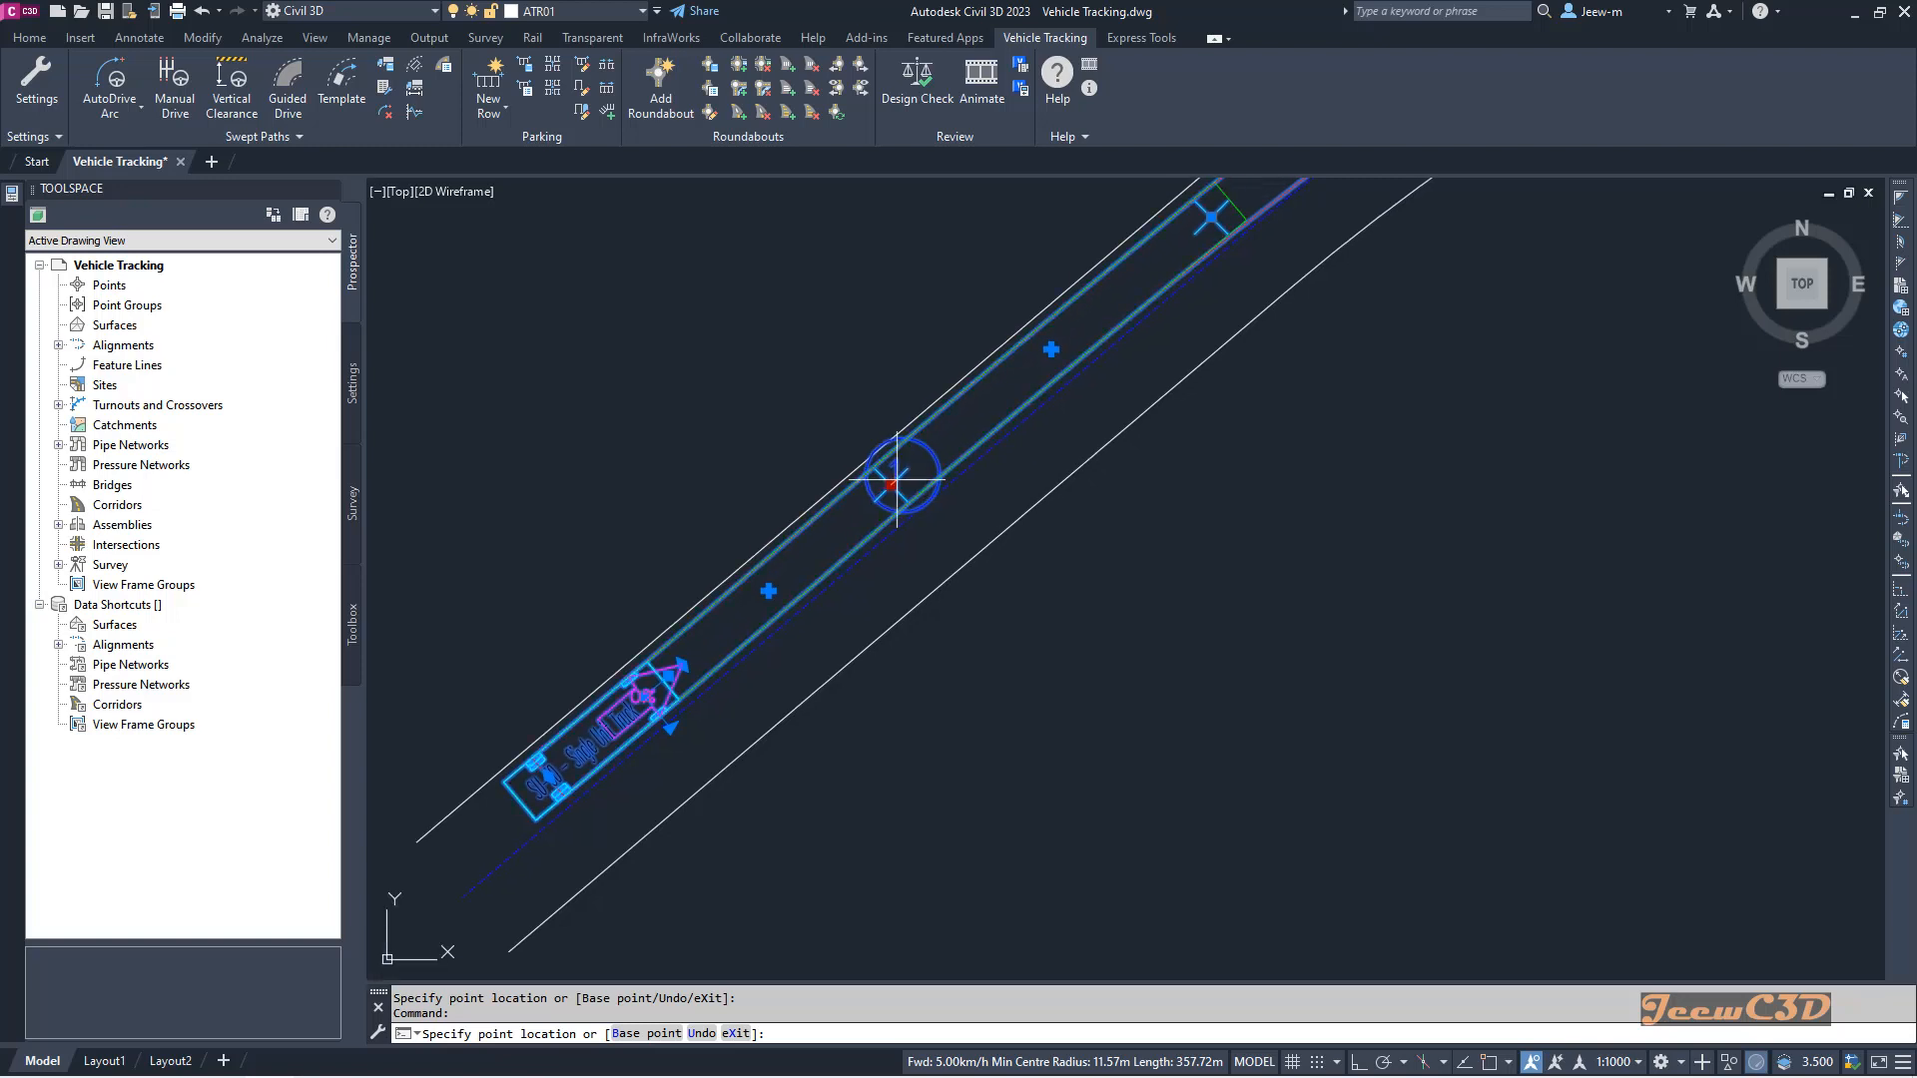
pyautogui.press('Escape')
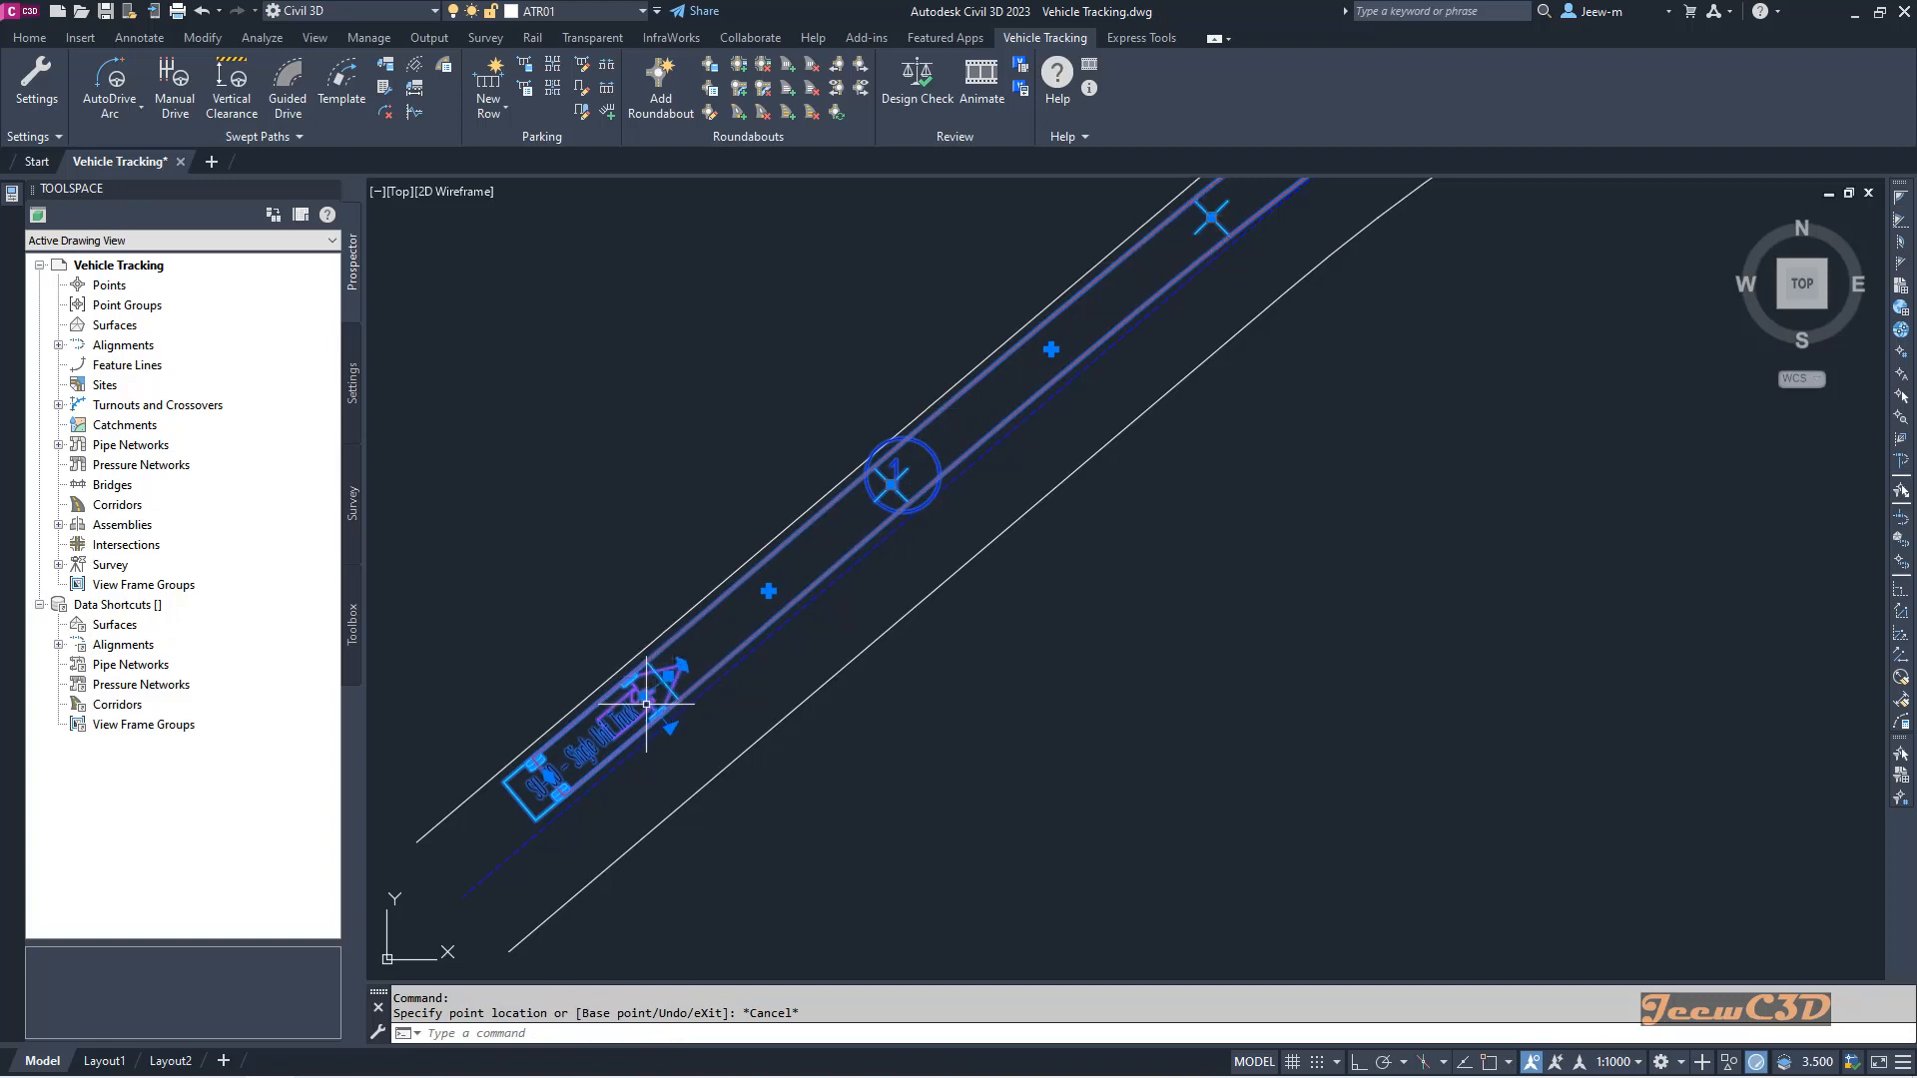
# Step: Nudge the first target point ahead of the starting truck slightly forward along the lane and deselect the path
pyautogui.click(894, 484)
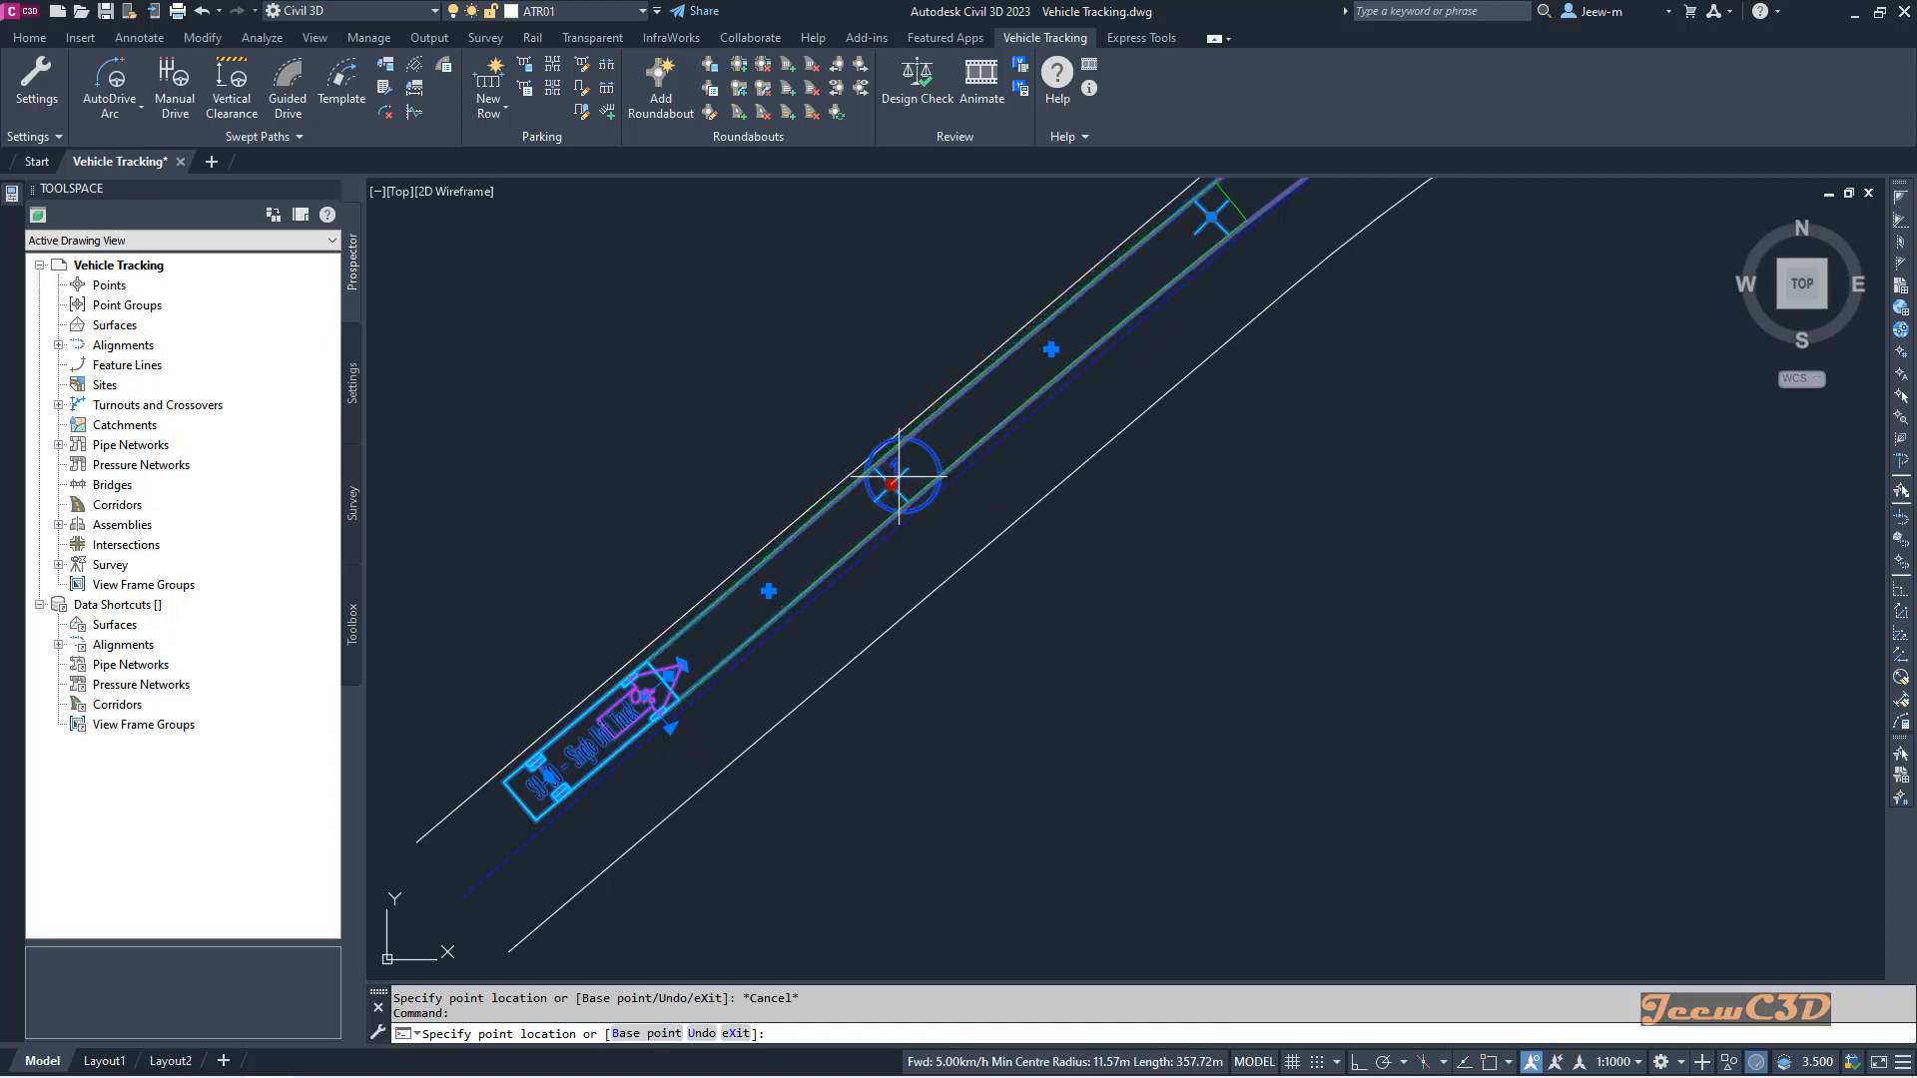
pyautogui.click(898, 476)
pyautogui.scroll(-5, 890, 516)
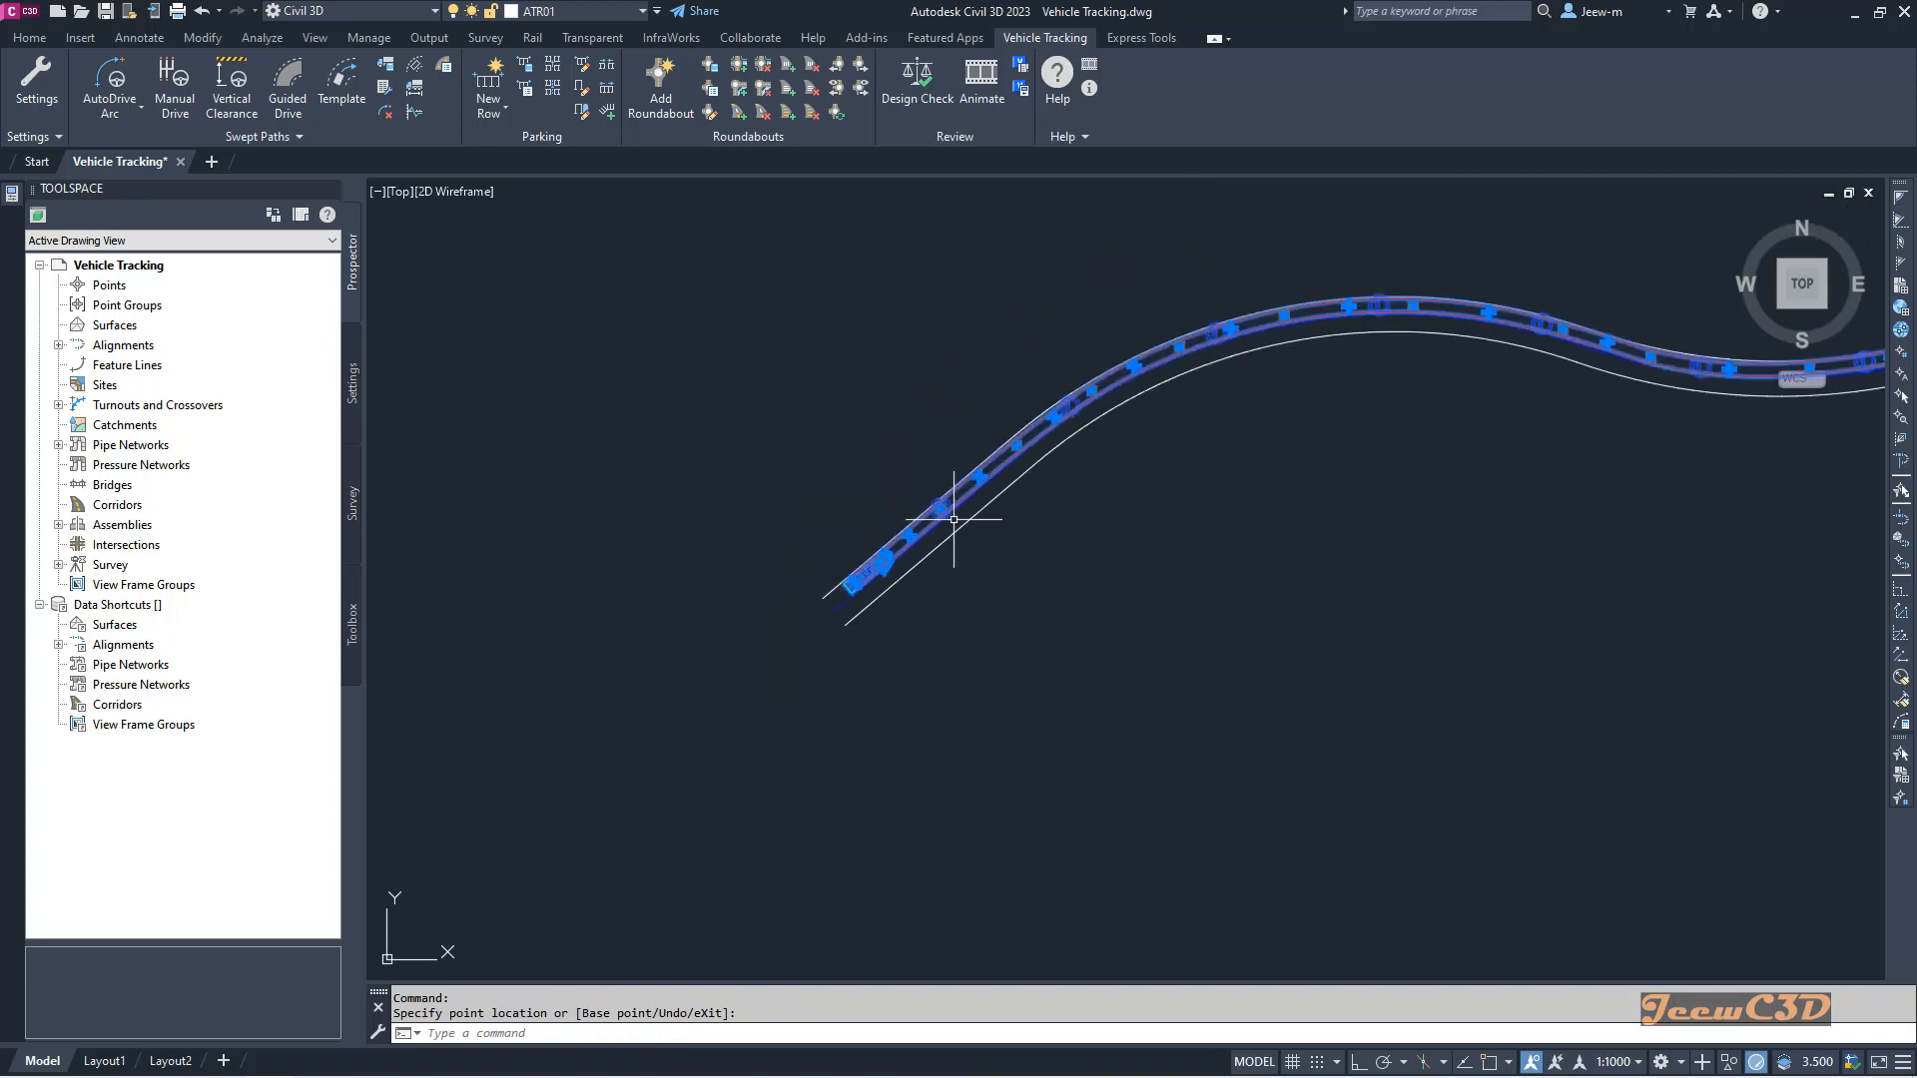
pyautogui.scroll(4, 1058, 439)
pyautogui.press('Escape')
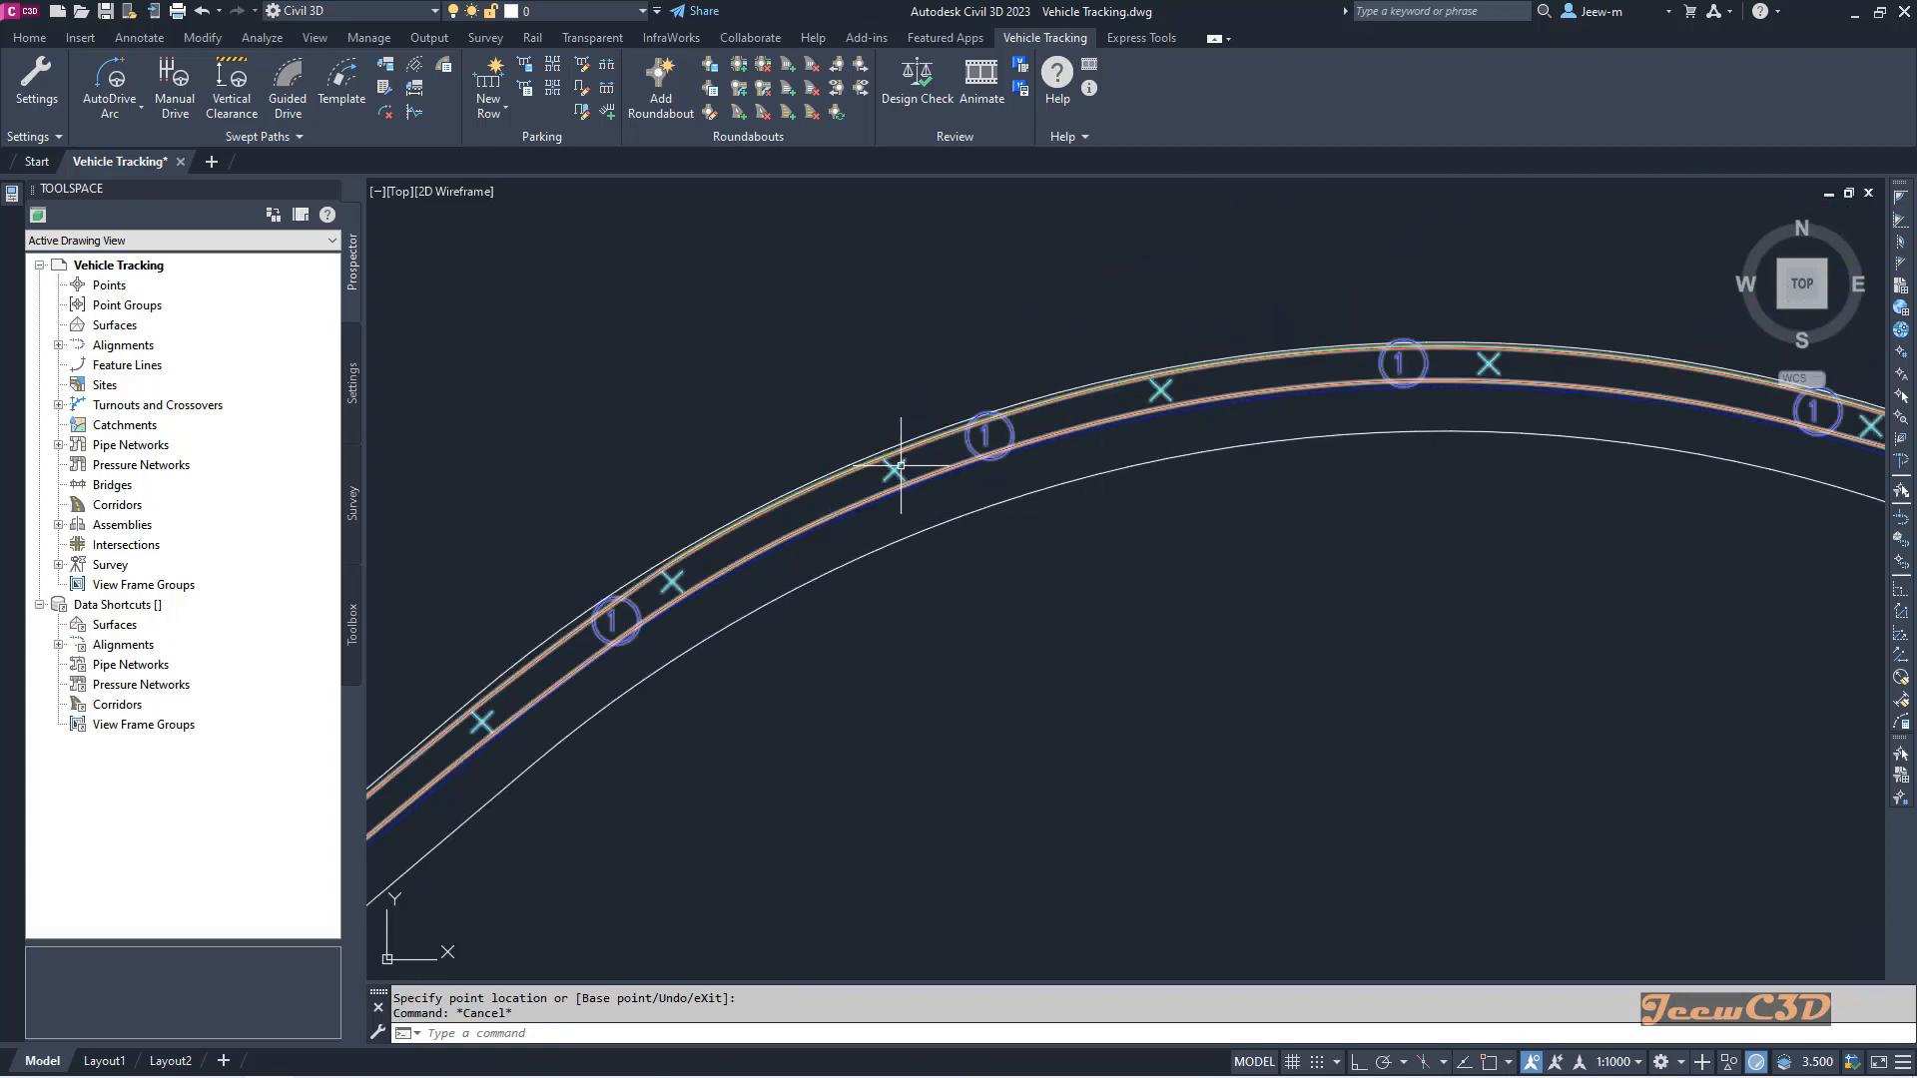
# Step: Select the vehicle path and insert a new target point midway between the two targets just past the first curve's crest
pyautogui.click(905, 496)
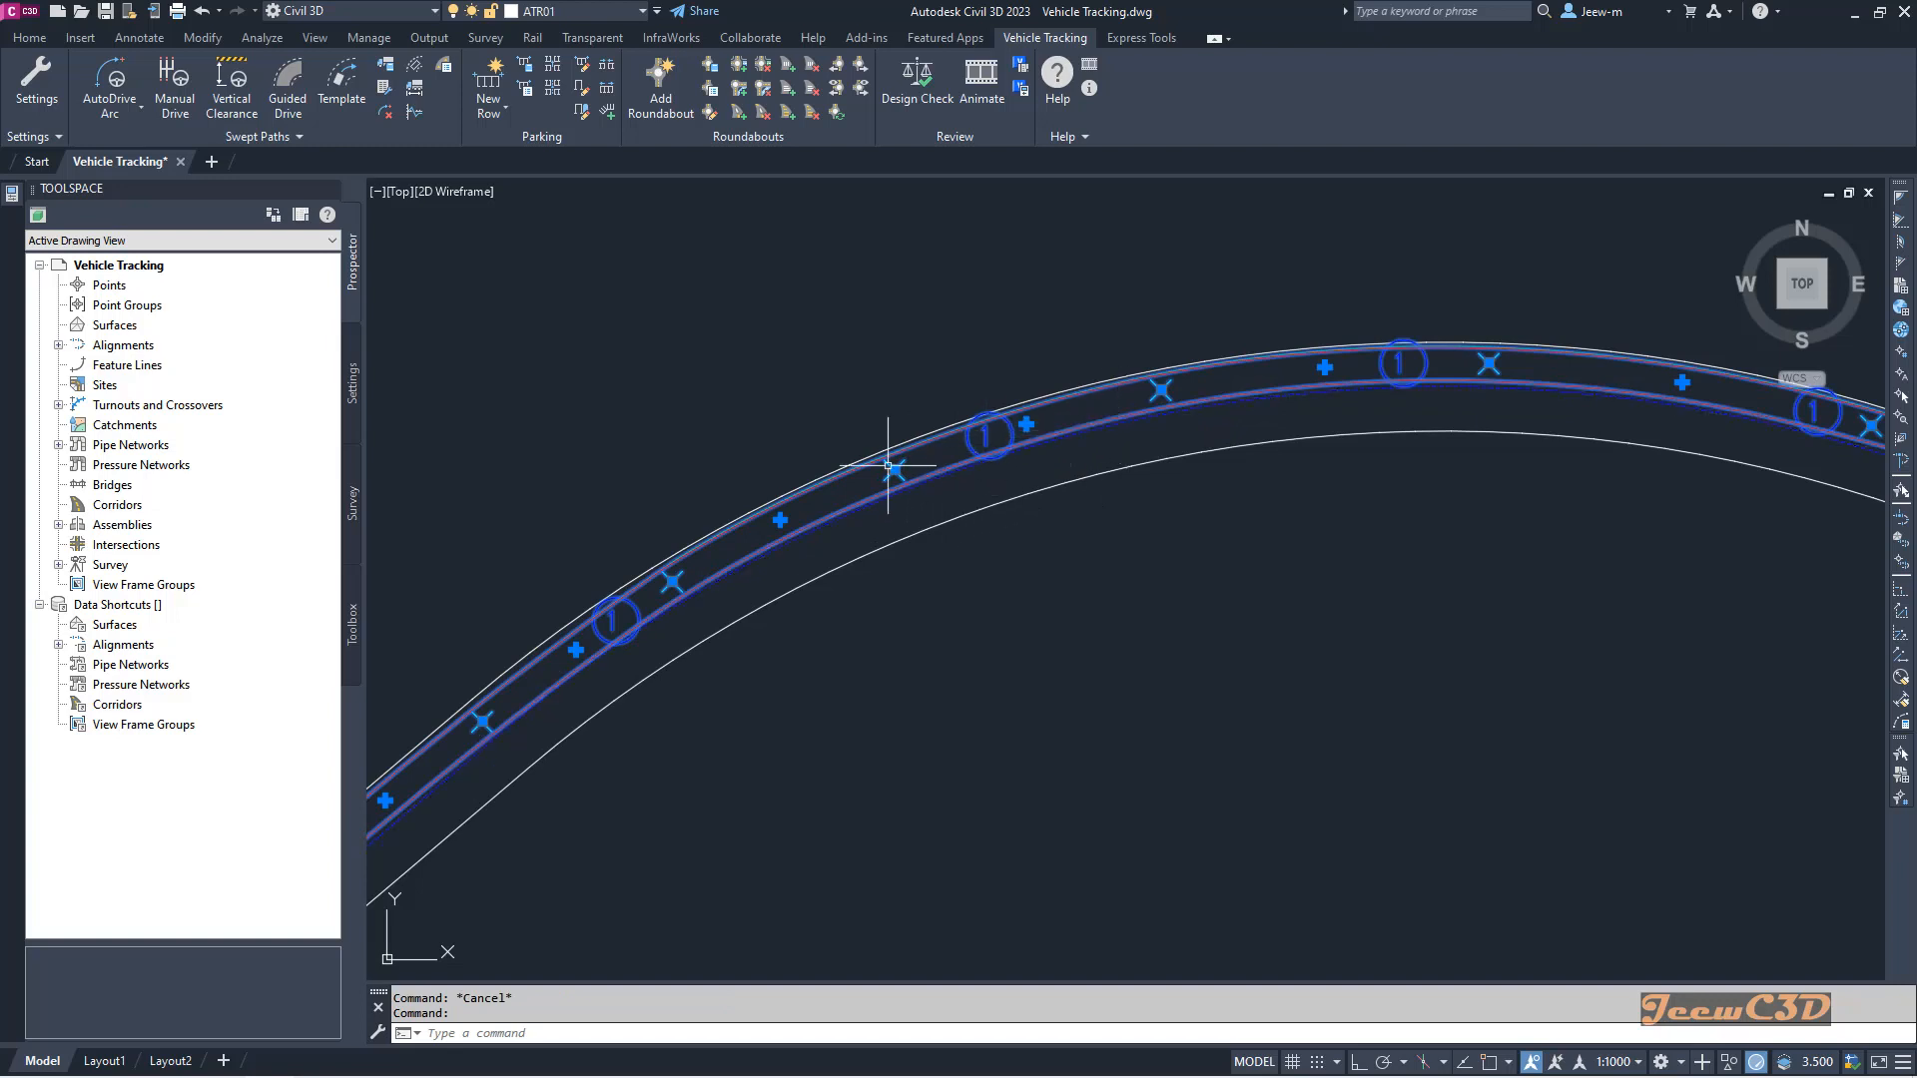
pyautogui.moveTo(1419, 414); pyautogui.dragTo(912, 481, button='middle')
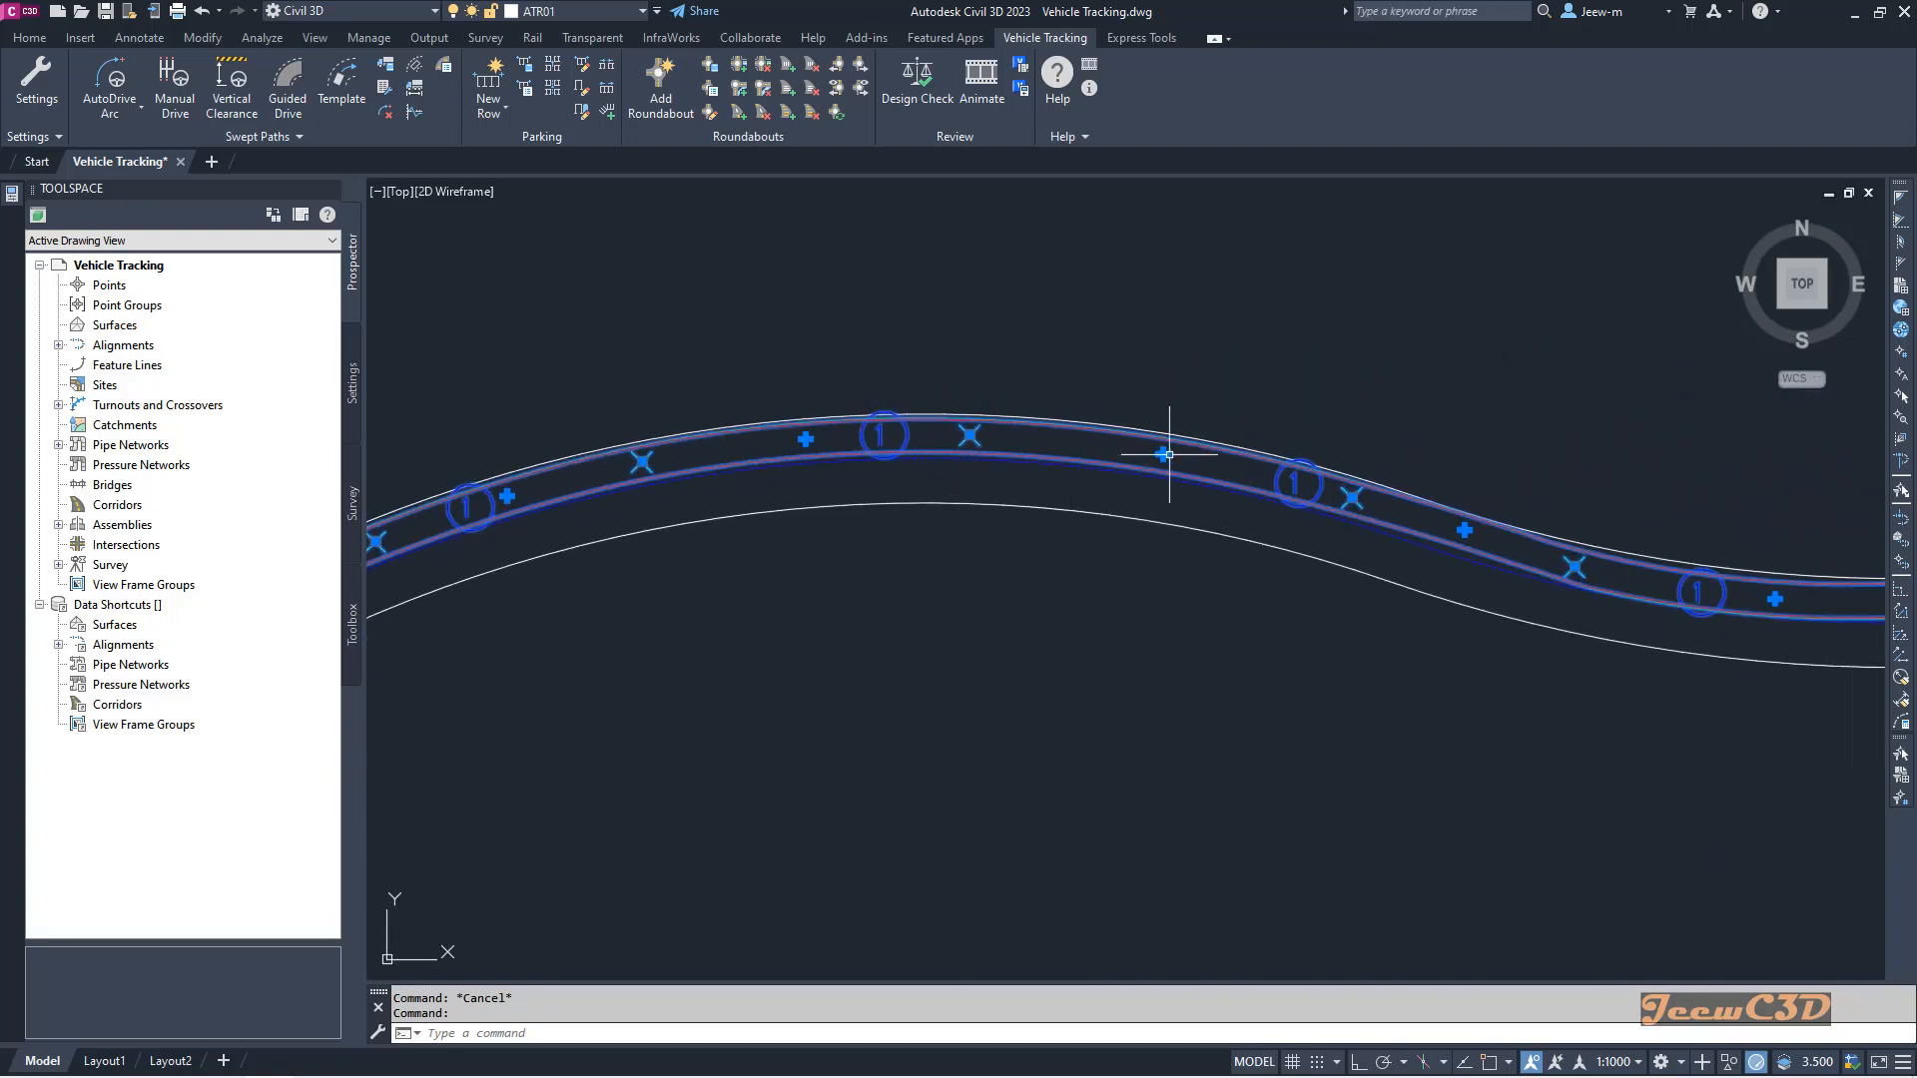
pyautogui.scroll(4, 1162, 453)
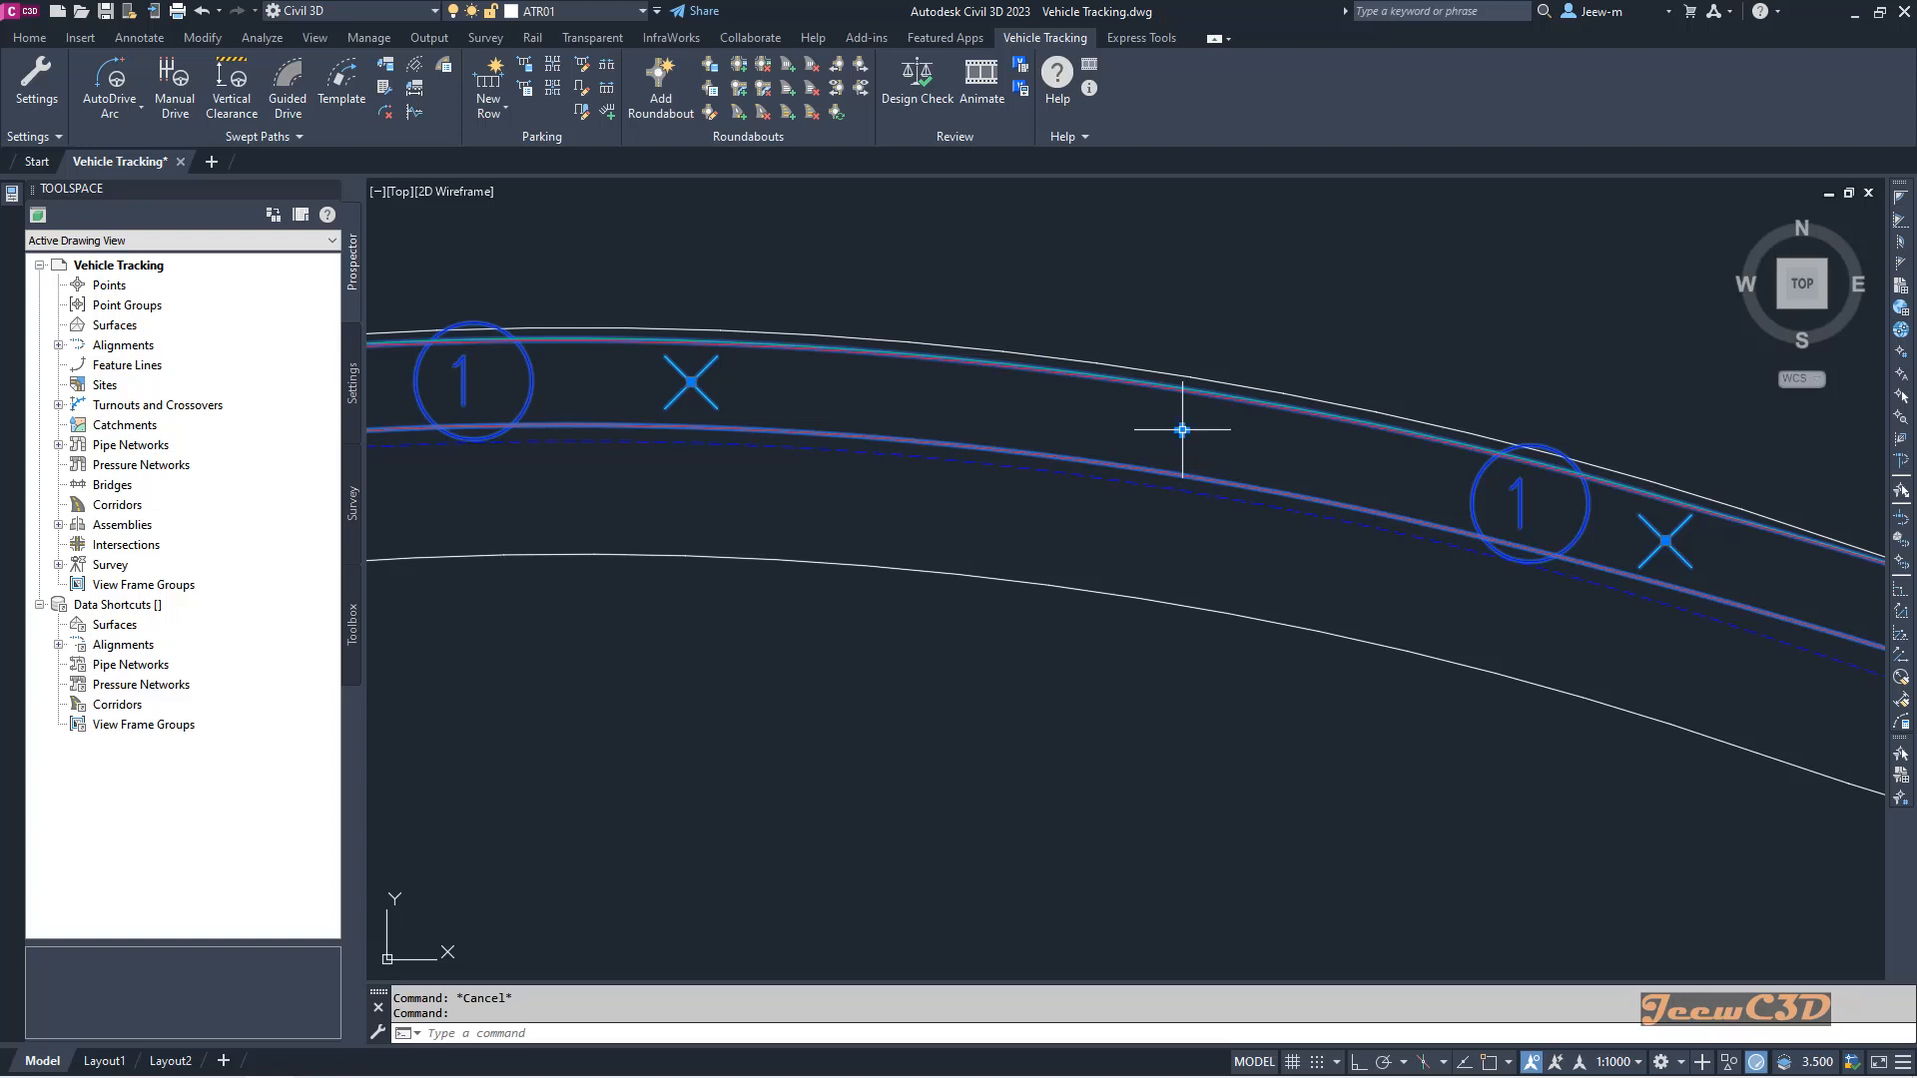
pyautogui.scroll(2, 1182, 429)
pyautogui.click(1185, 428)
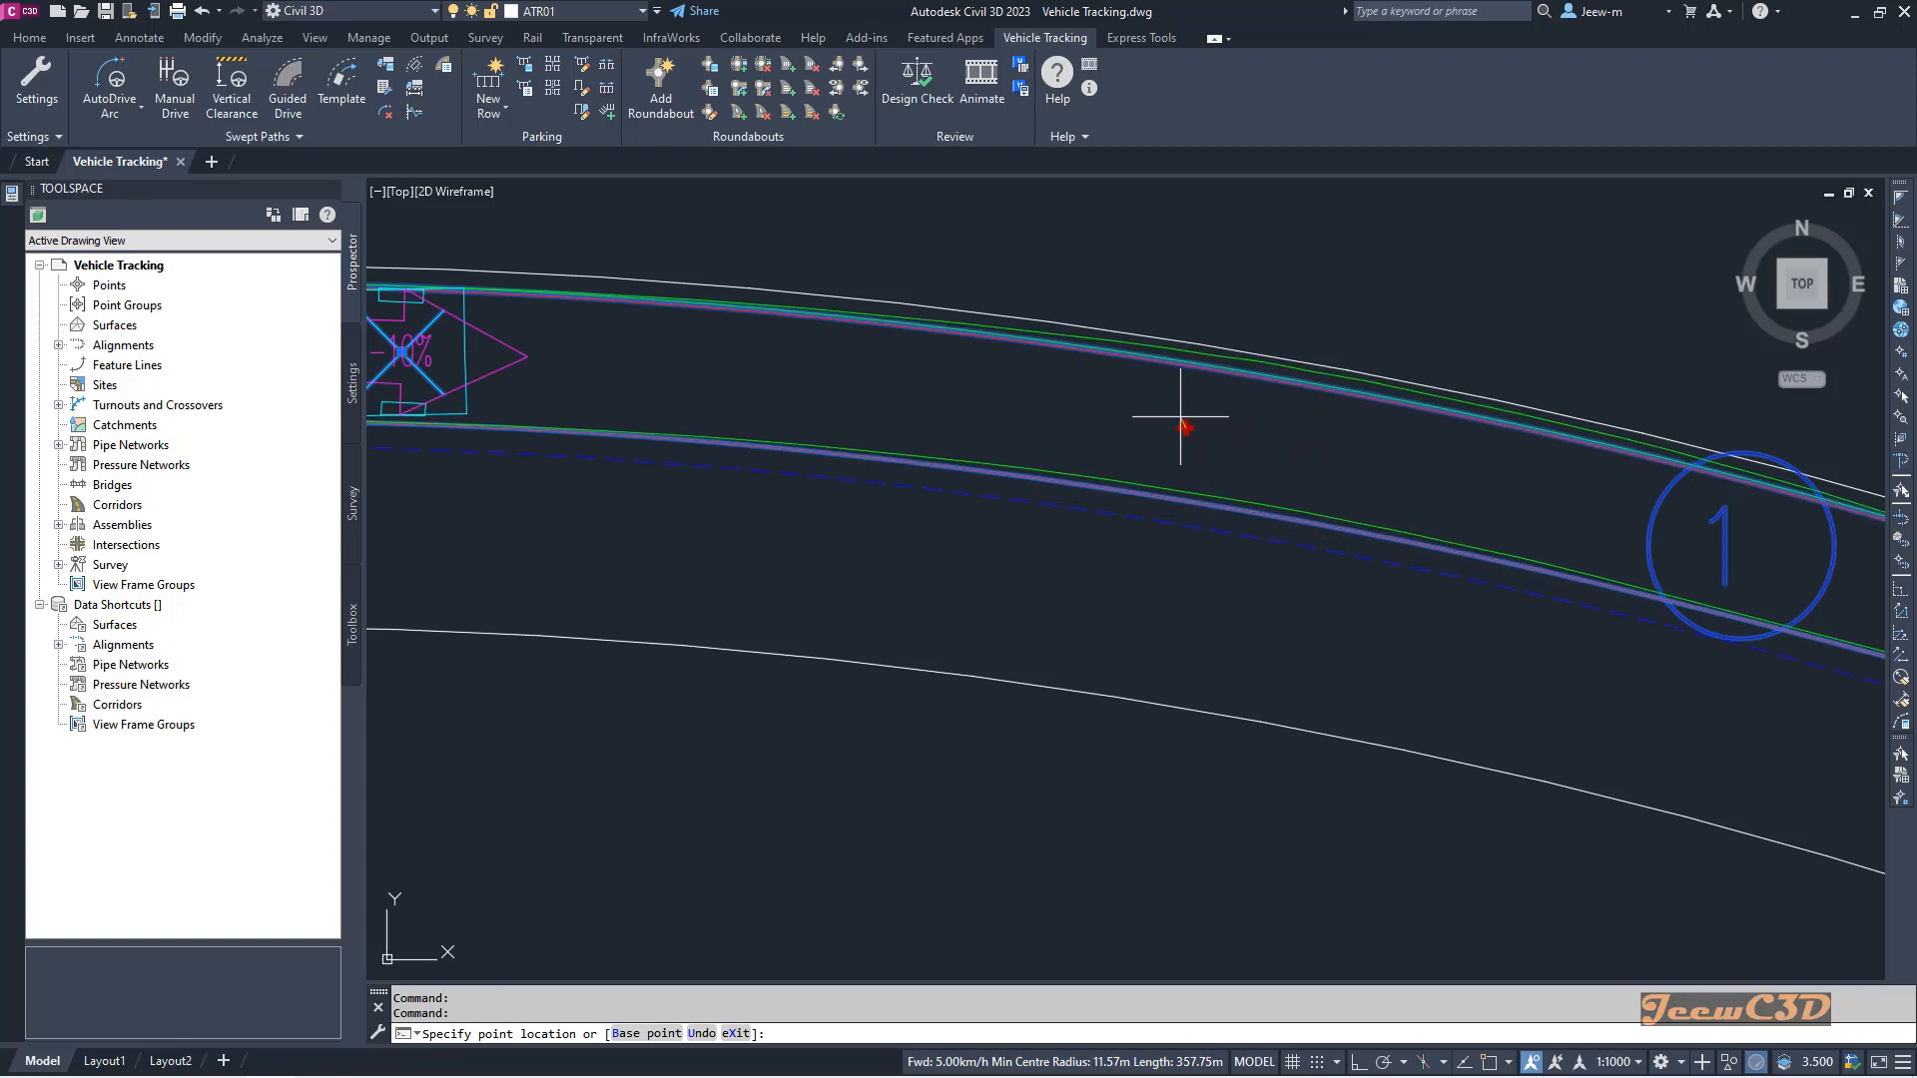
pyautogui.click(1179, 417)
pyautogui.press('Return')
pyautogui.scroll(-2, 1128, 490)
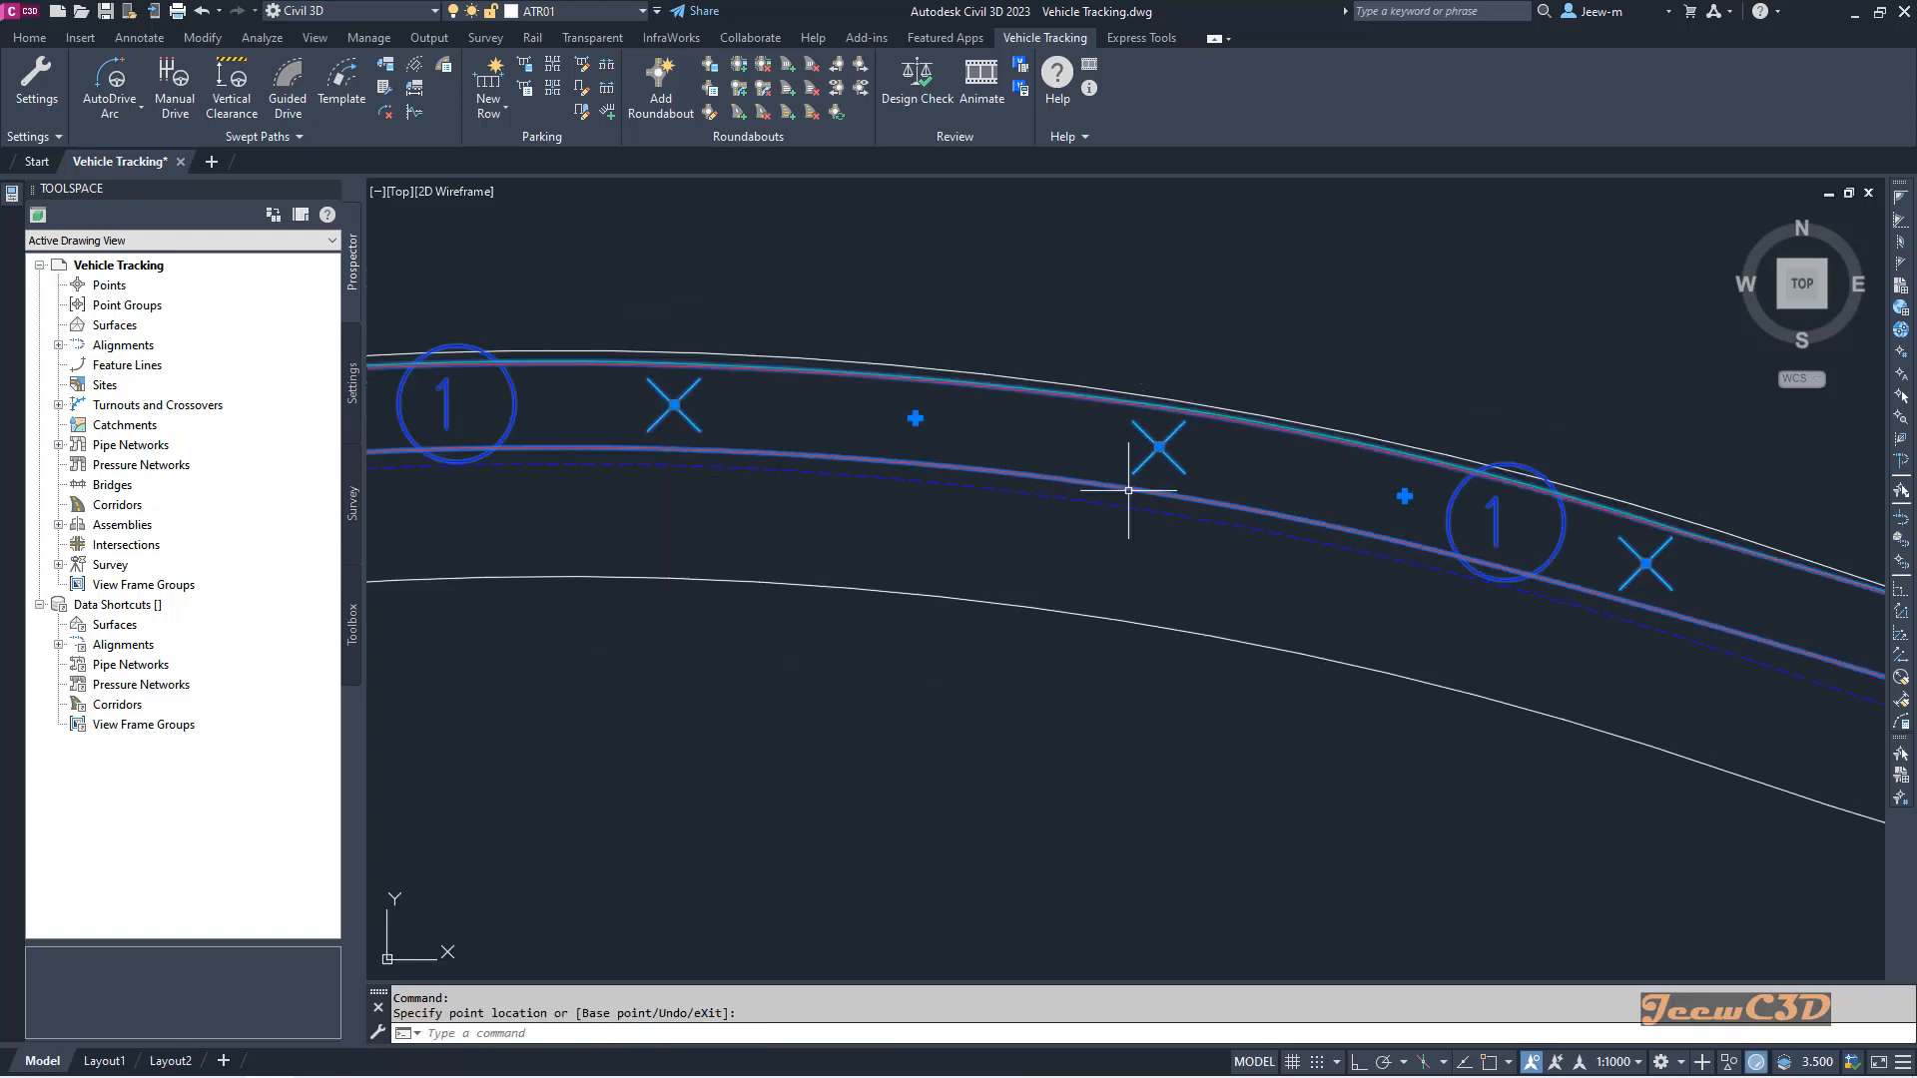
# Step: Try adjusting the newly inserted target point past the first curve's crest, then deselect the path
pyautogui.scroll(-5, 1128, 490)
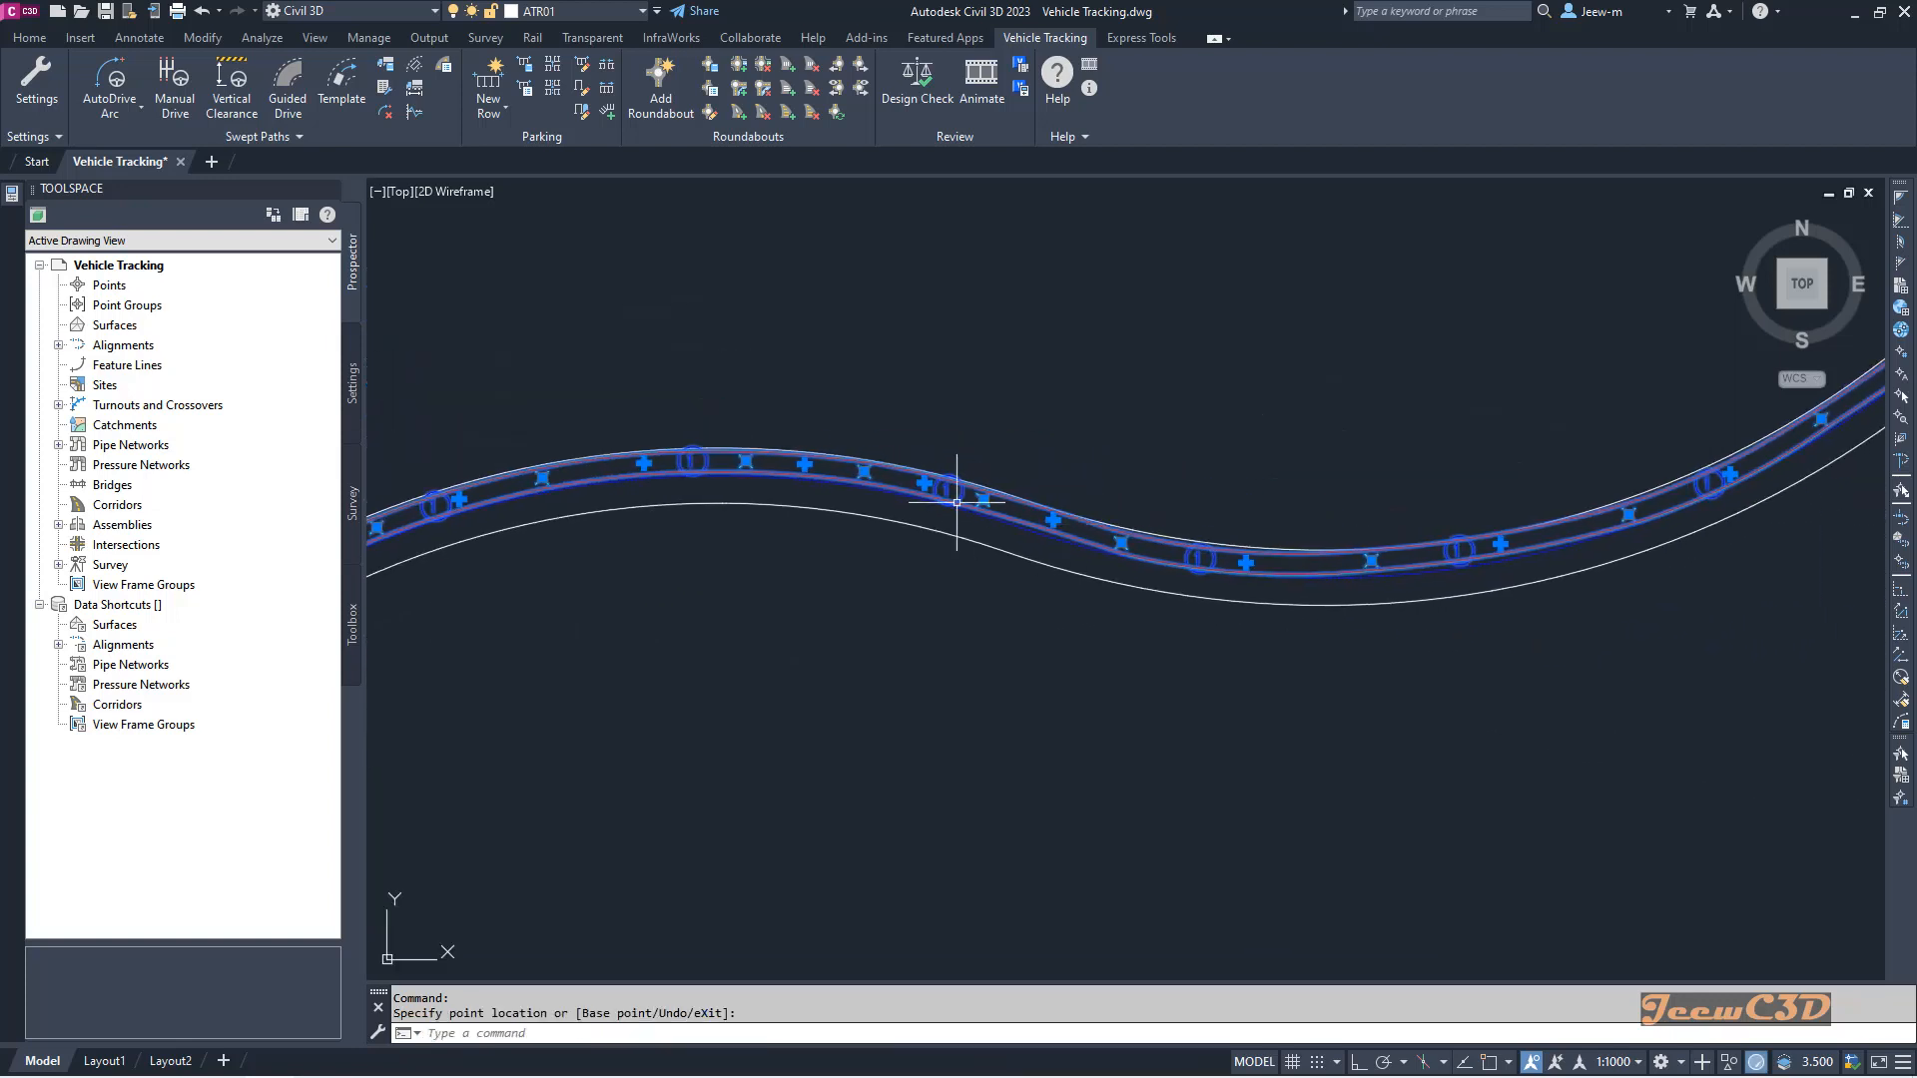
pyautogui.scroll(4, 868, 477)
pyautogui.click(857, 466)
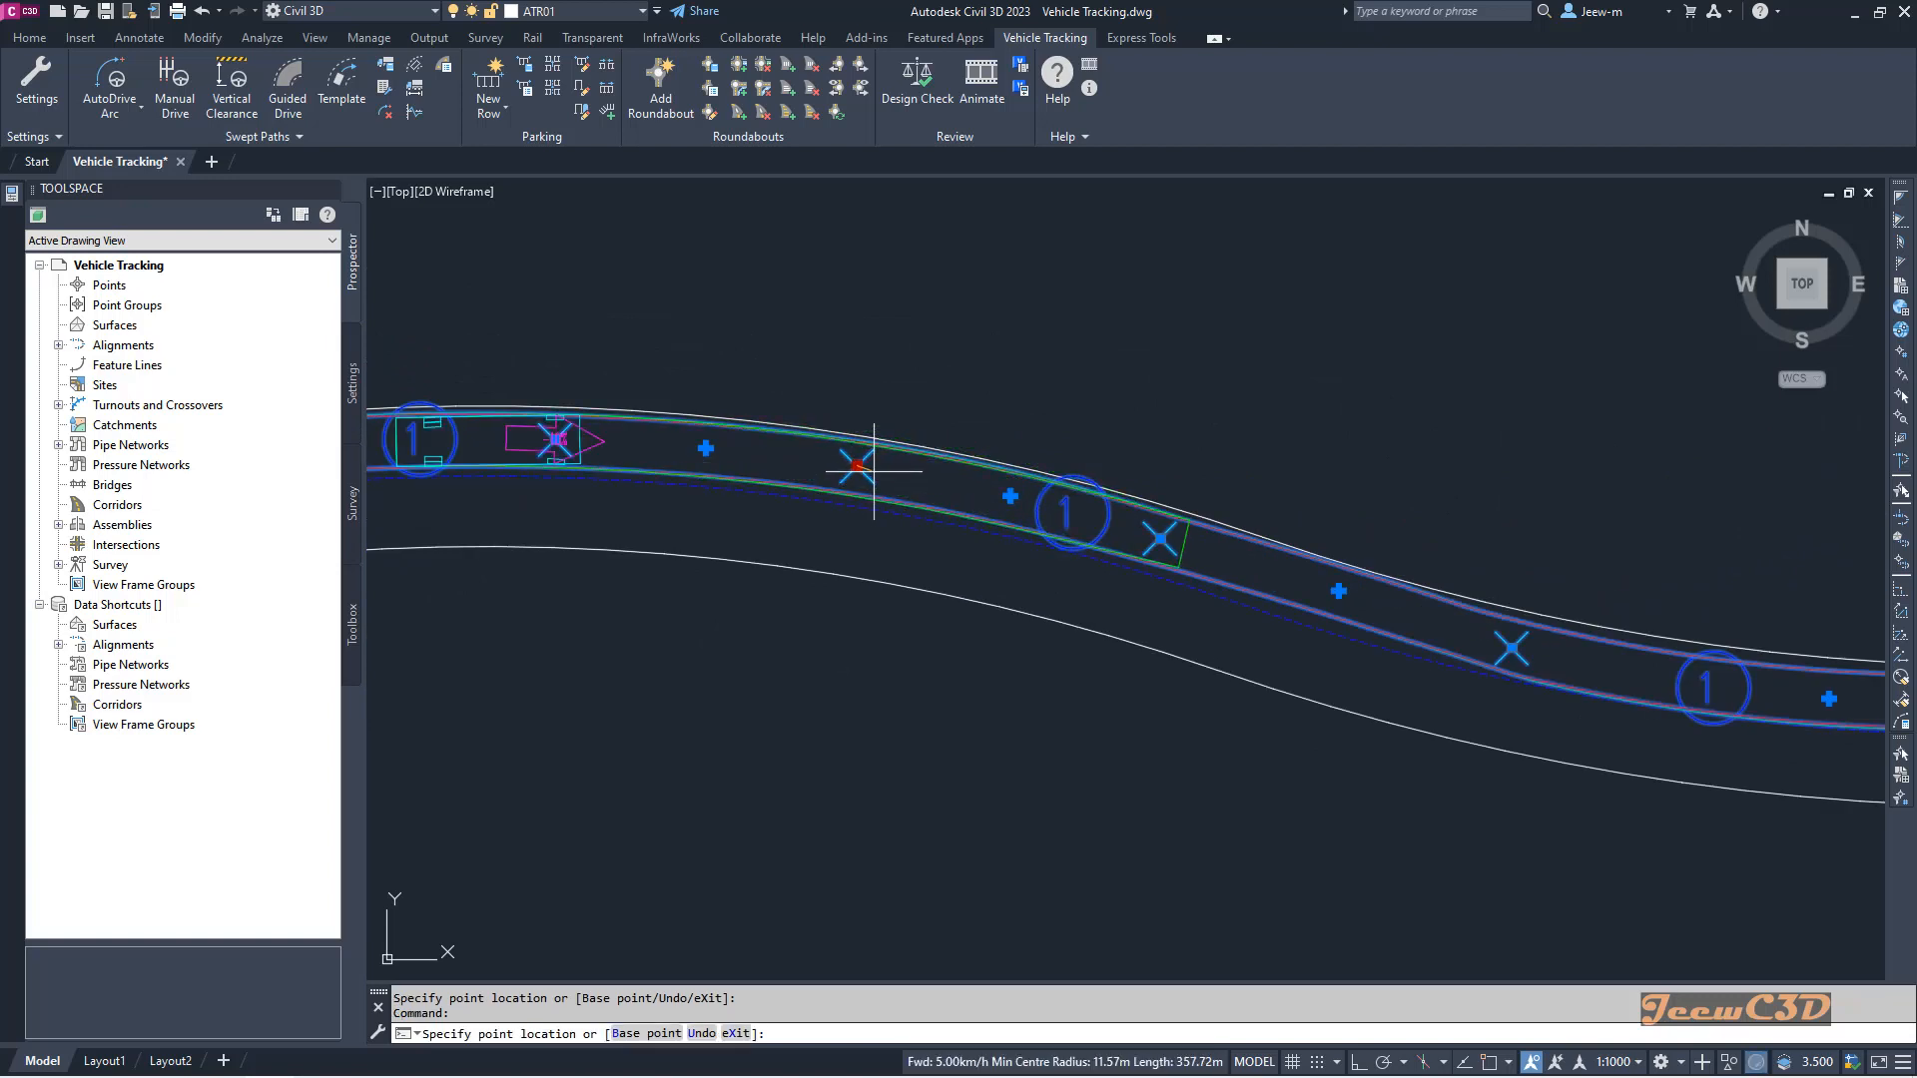
pyautogui.press('Escape')
pyautogui.scroll(-3, 874, 486)
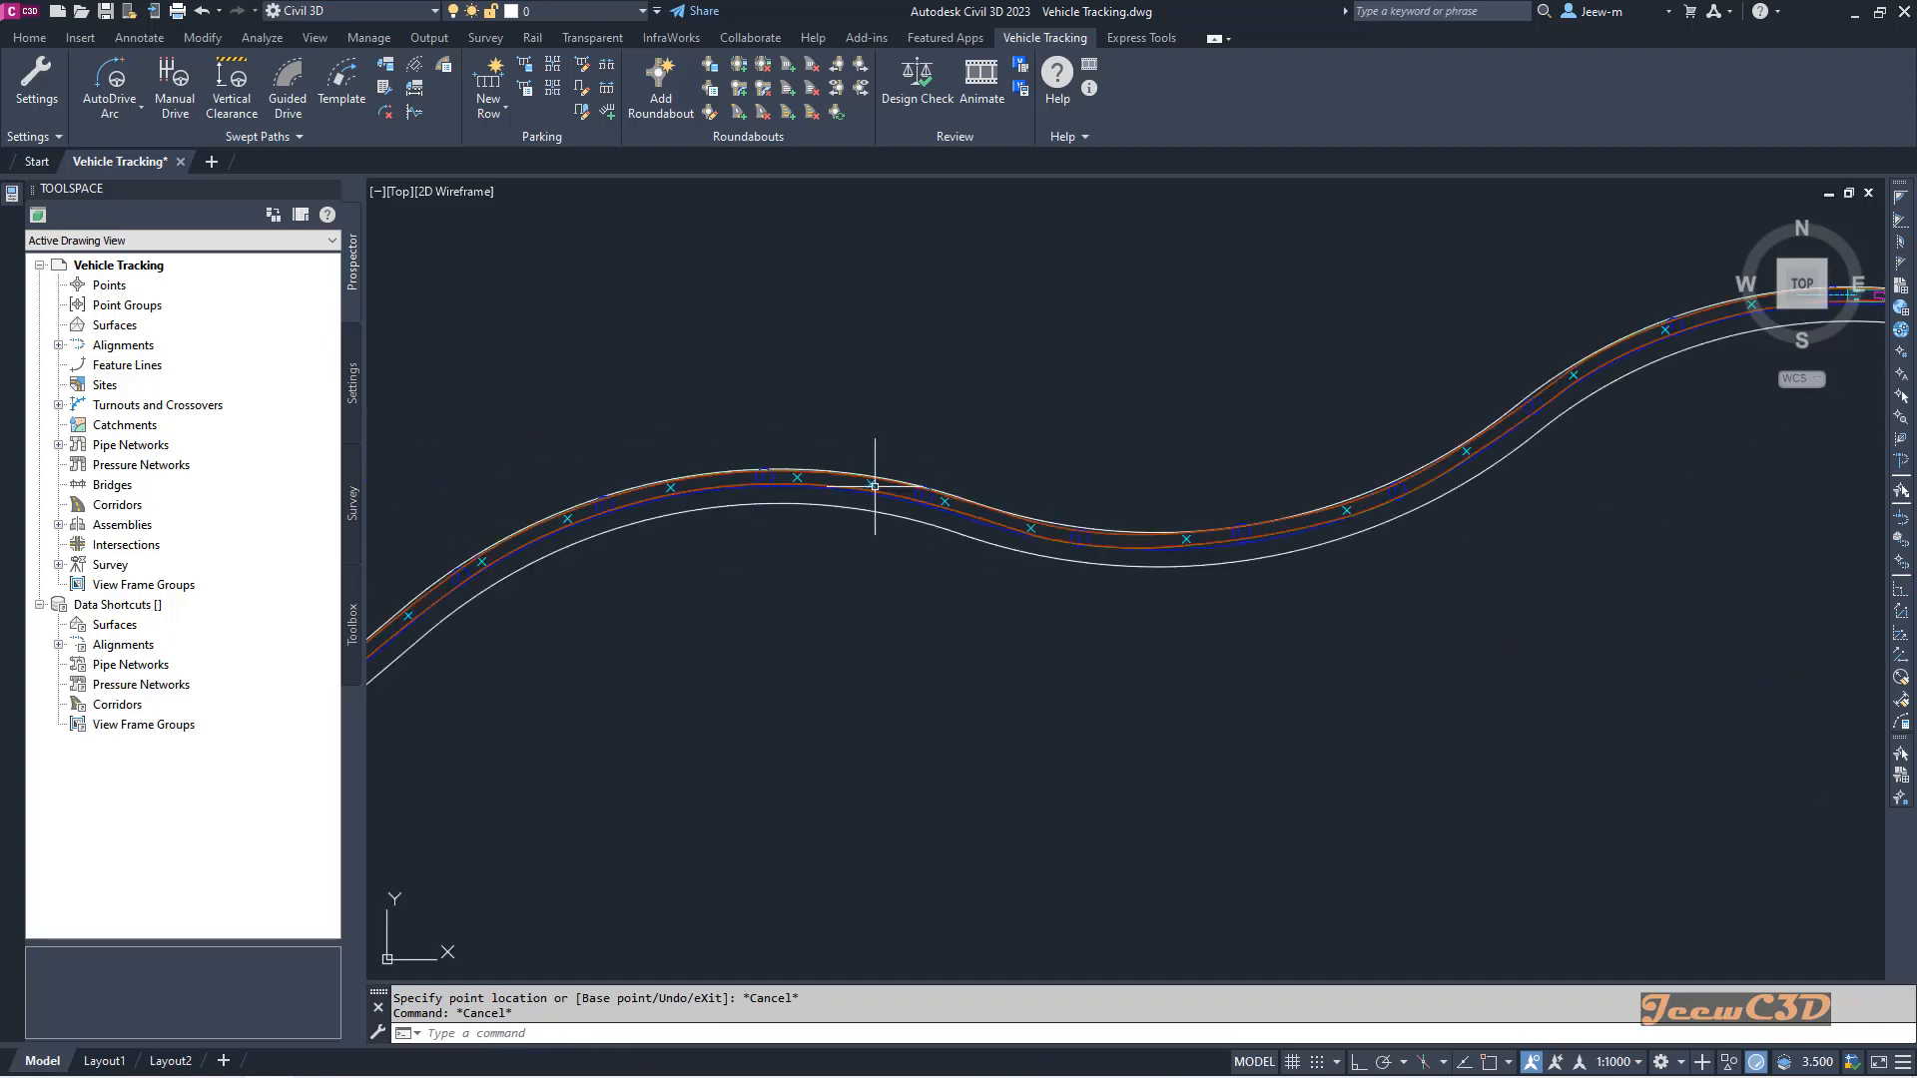
pyautogui.scroll(-2, 875, 487)
pyautogui.moveTo(1416, 475)
pyautogui.mouseDown(button='middle')
pyautogui.moveTo(1391, 490)
pyautogui.moveTo(1554, 384)
pyautogui.mouseUp(button='middle')
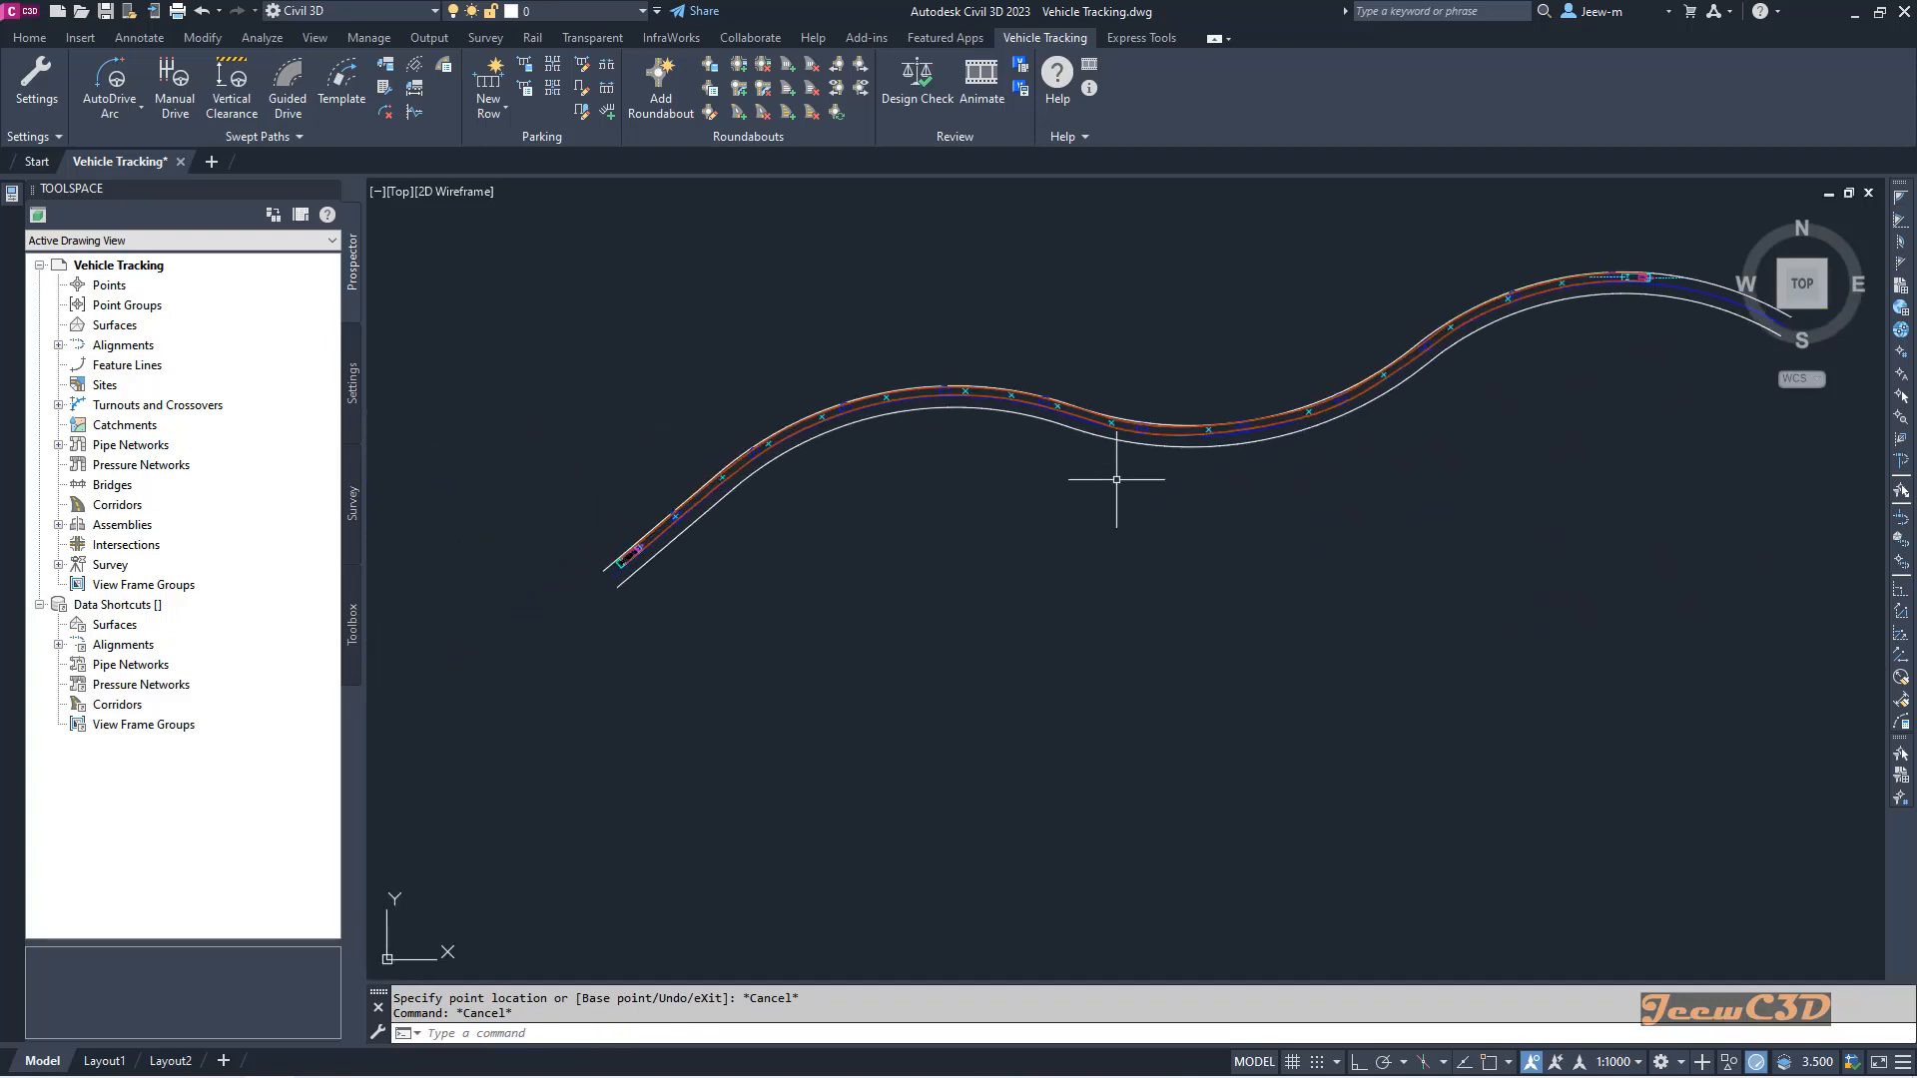
# Step: Select the path at the starting SU-30 truck and try adjusting its spine angle and its steering angle
pyautogui.scroll(15, 663, 535)
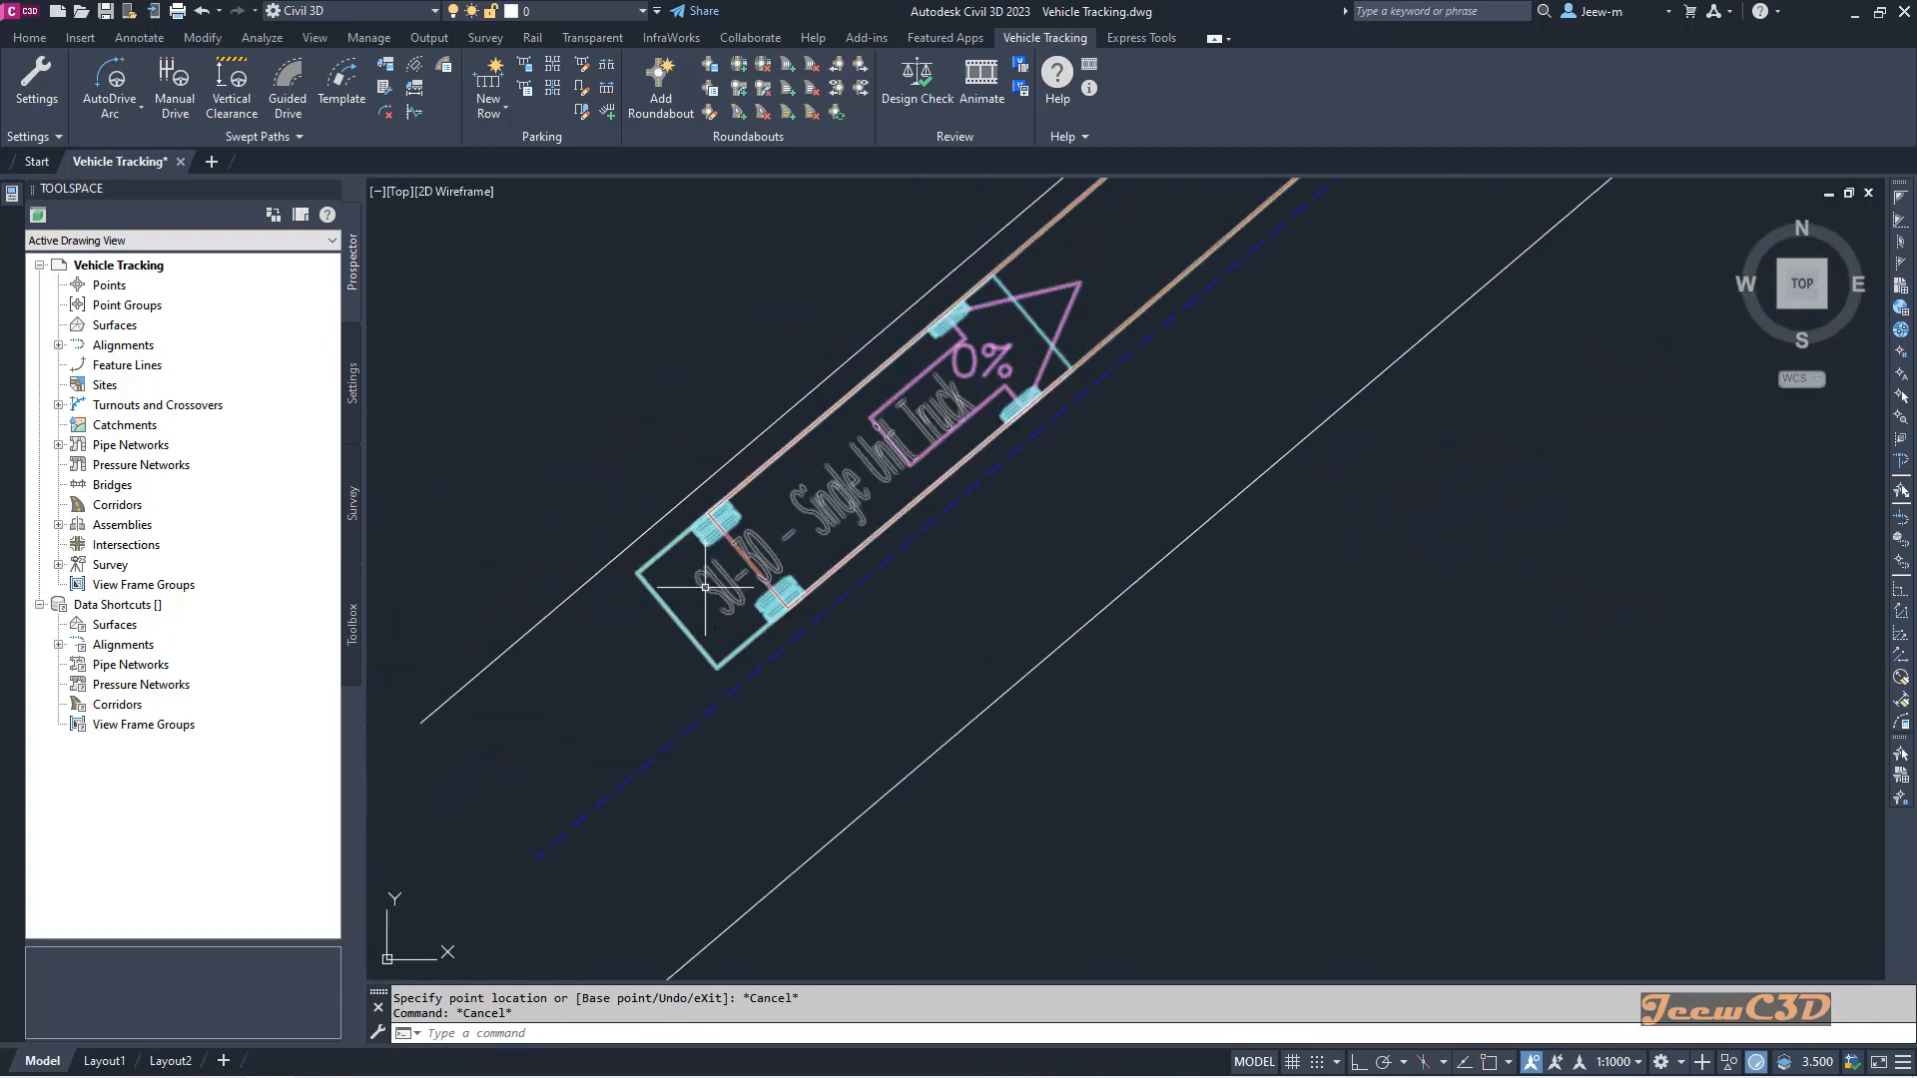
pyautogui.click(728, 536)
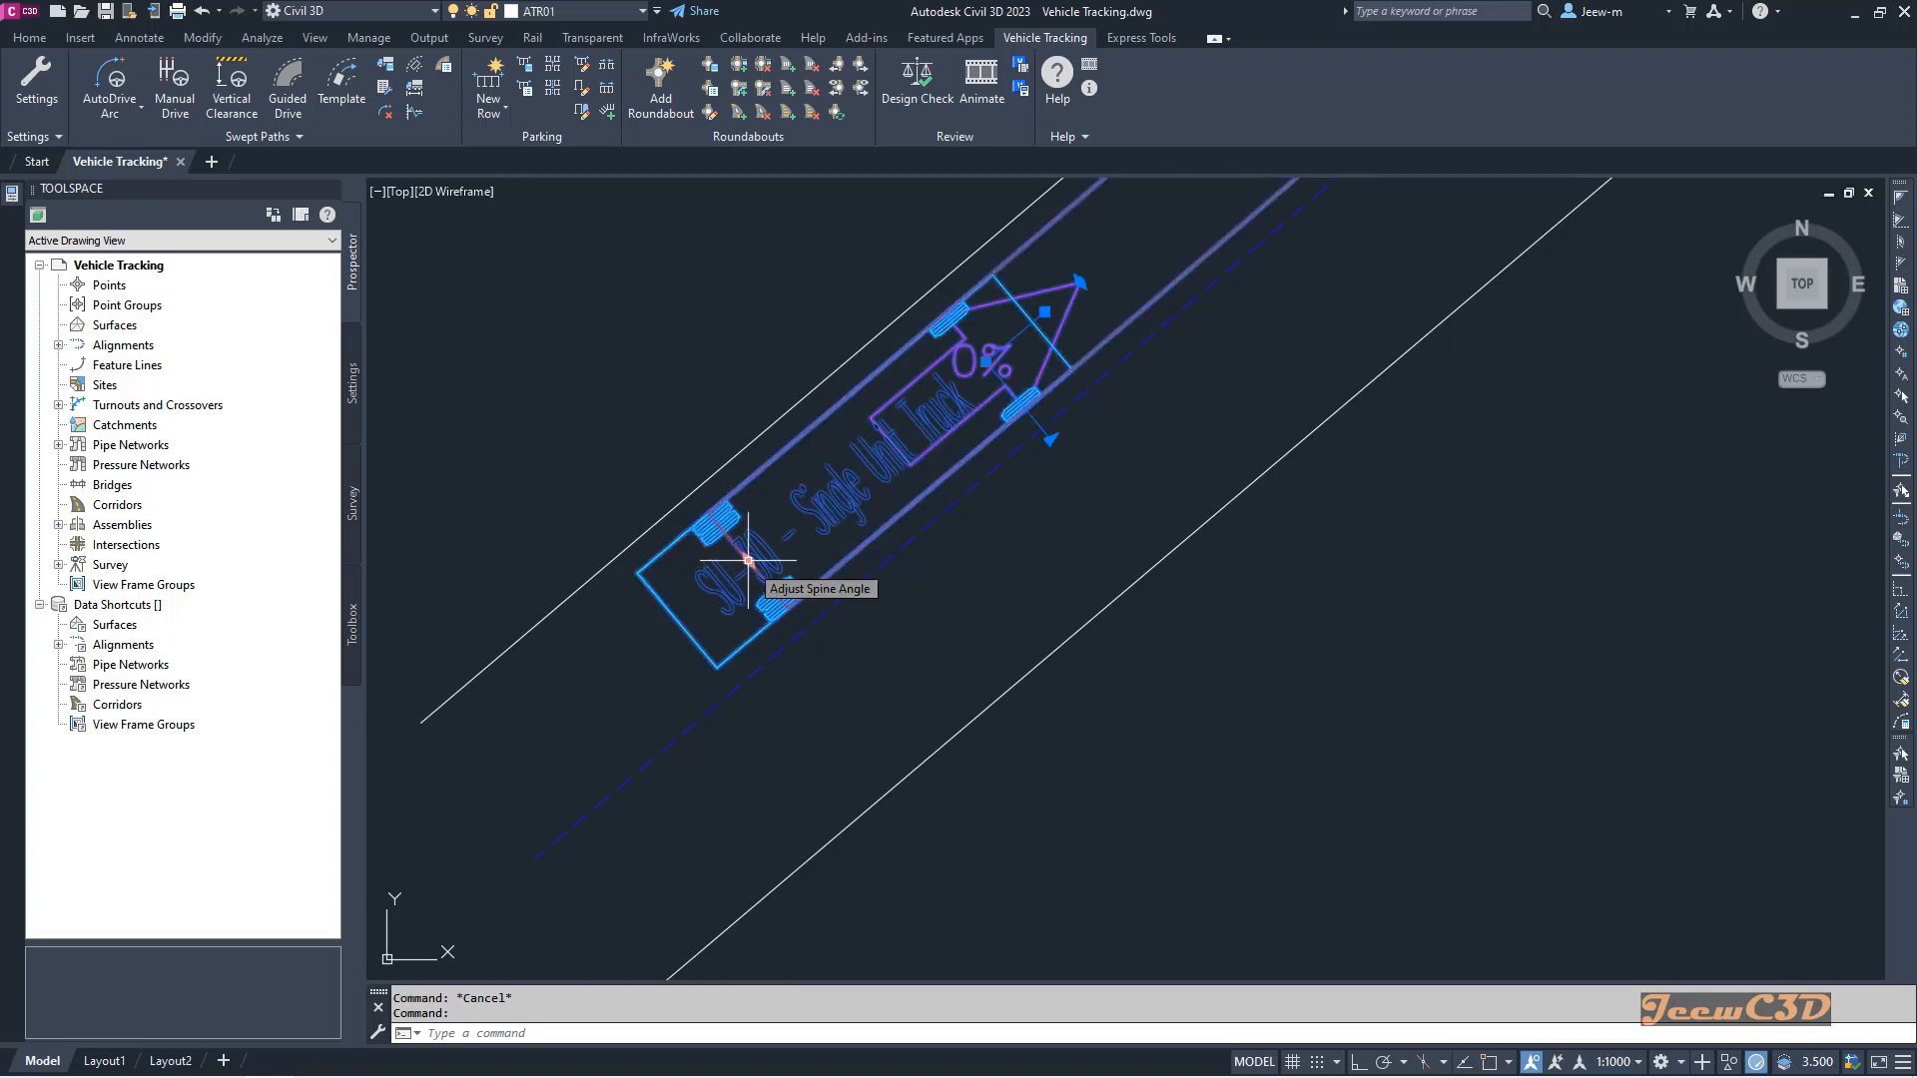
pyautogui.click(749, 561)
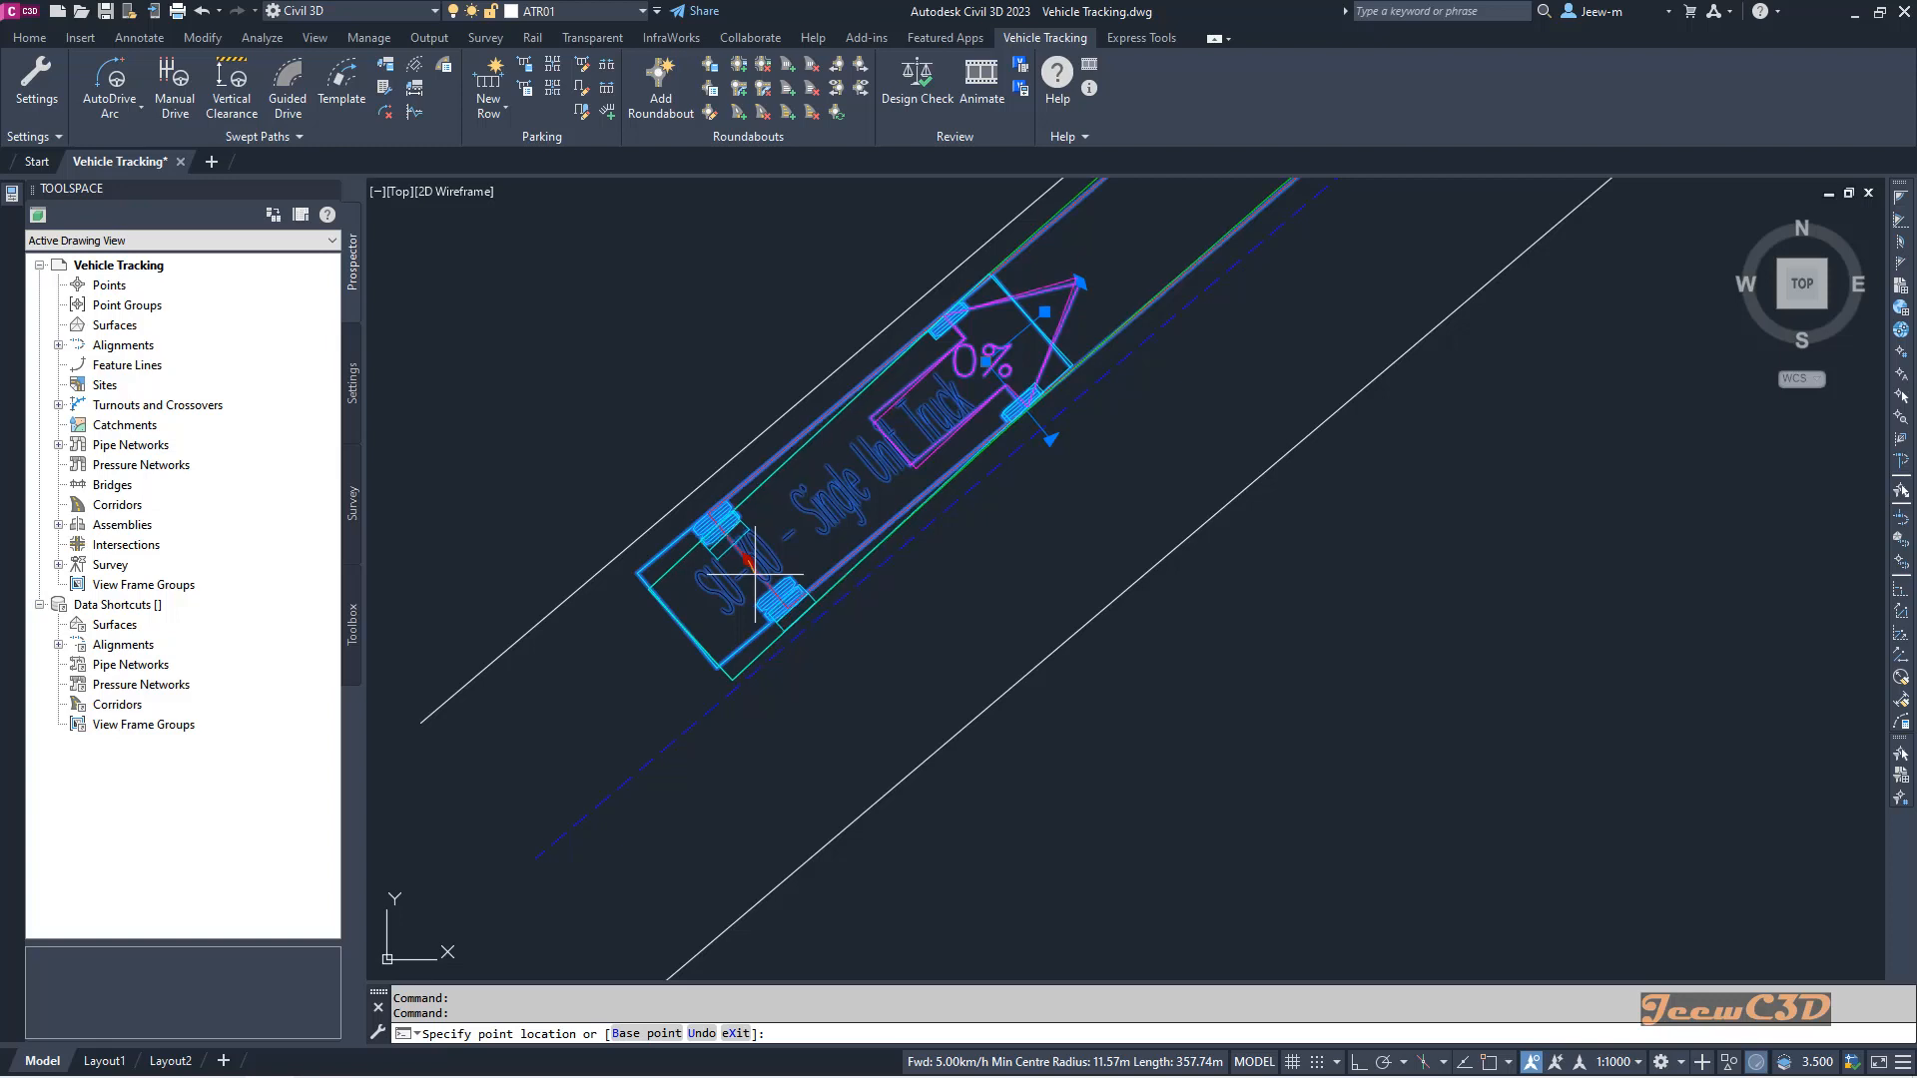
pyautogui.press('Escape')
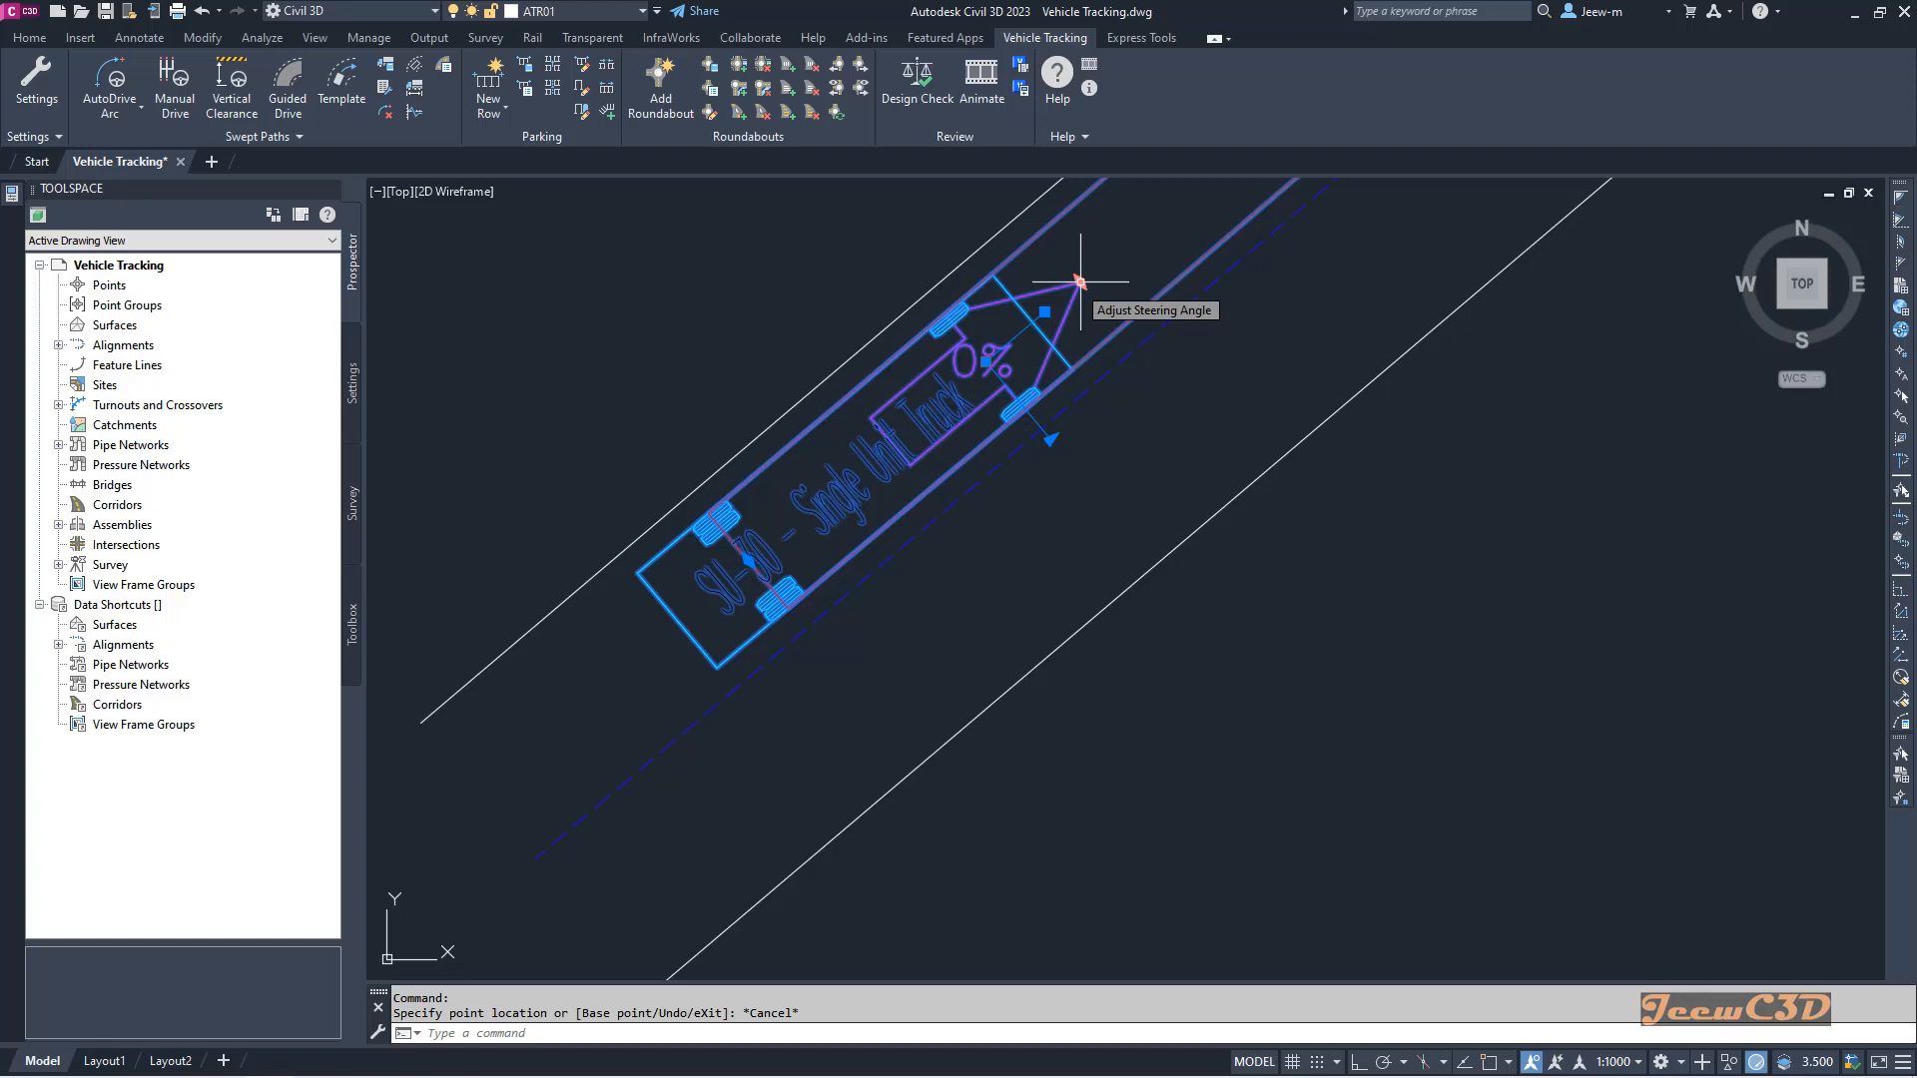
pyautogui.click(1079, 282)
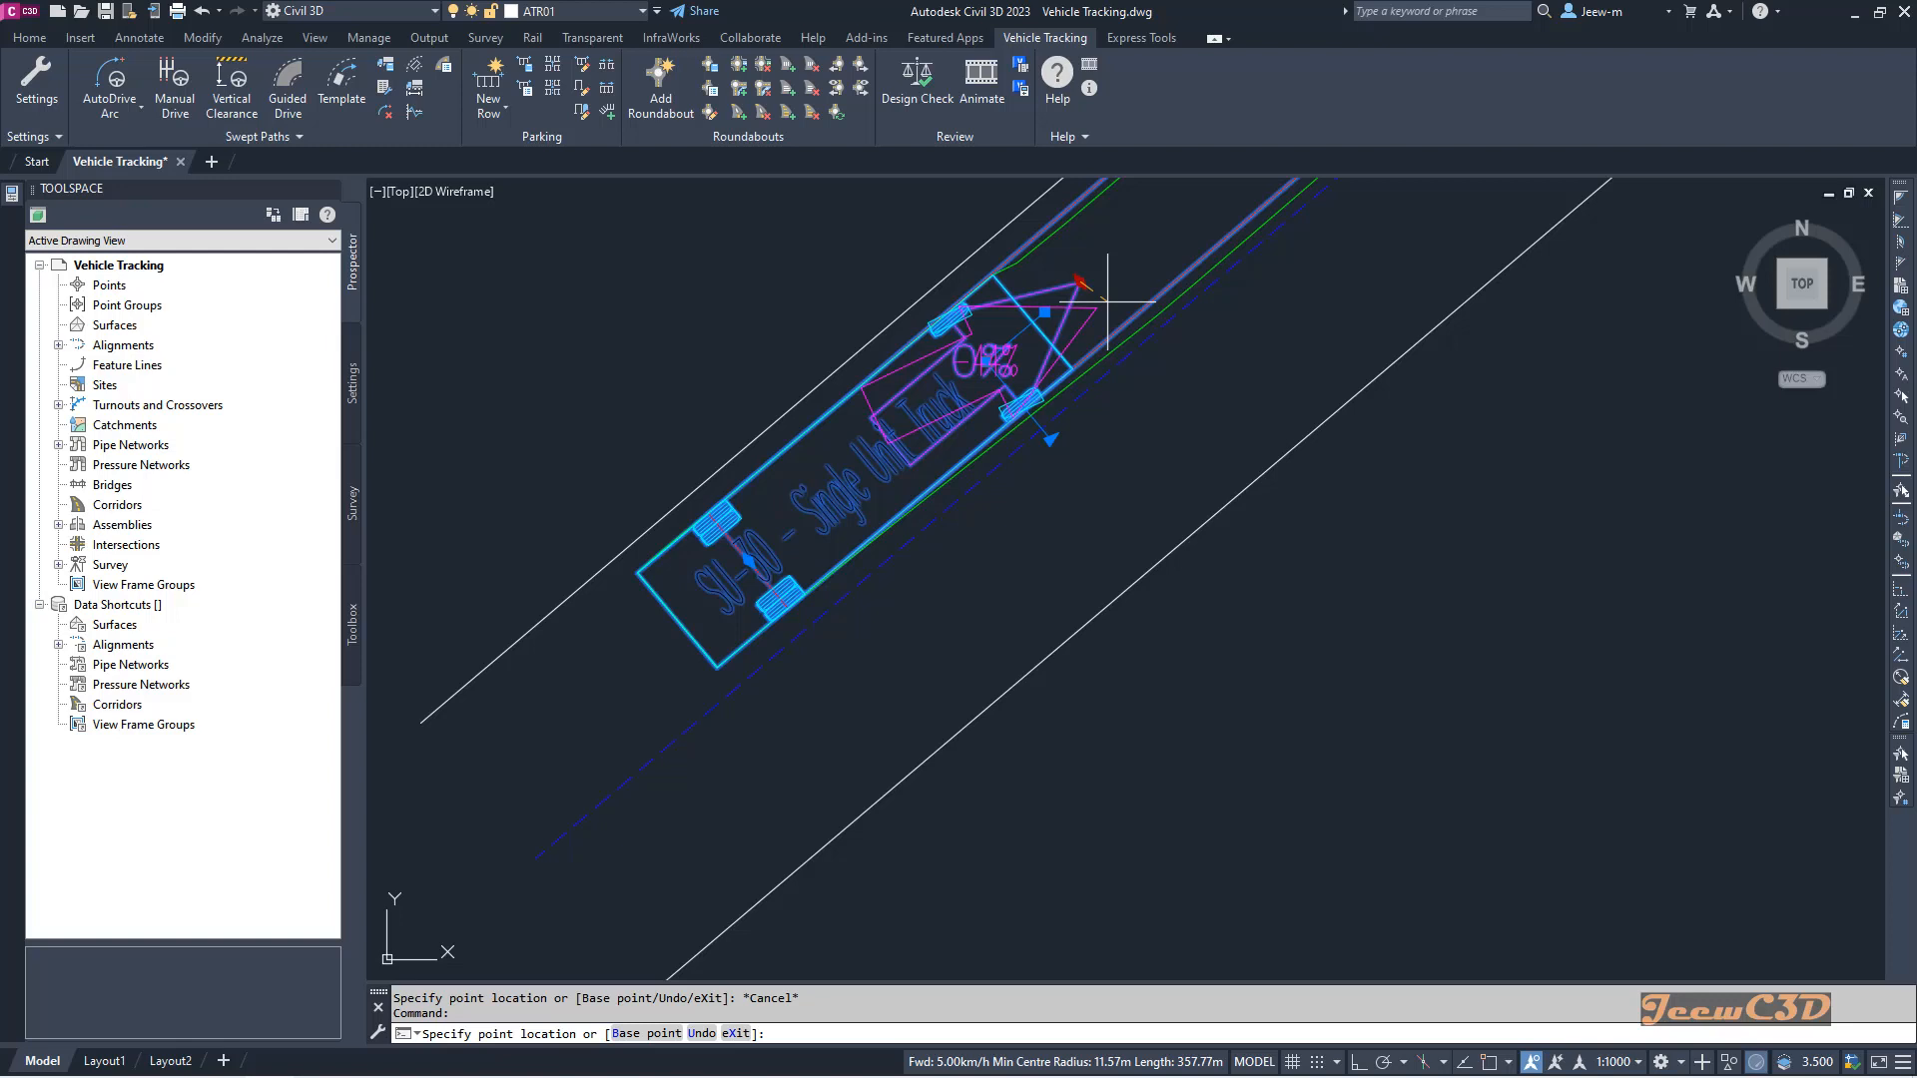
pyautogui.press('Escape')
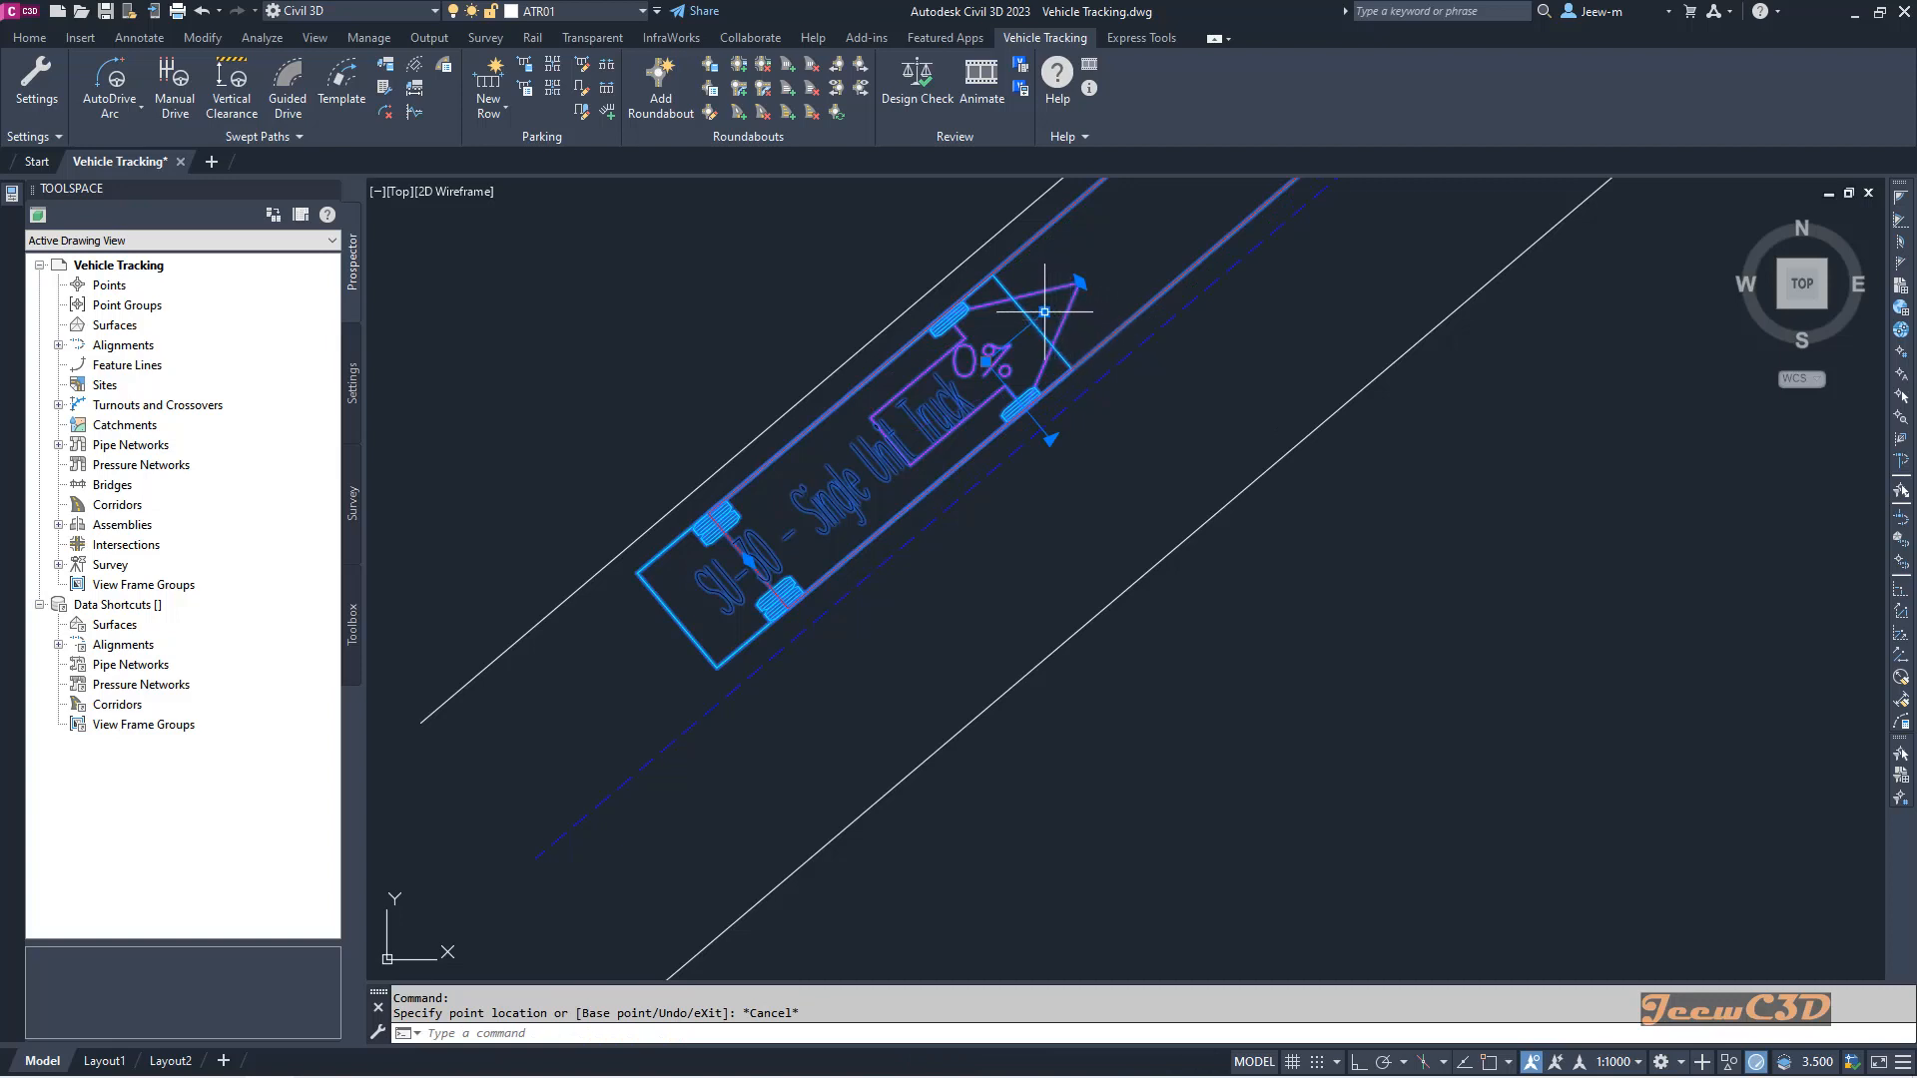
# Step: Try moving the whole vehicle path off the road from the starting truck
pyautogui.scroll(-8, 1044, 311)
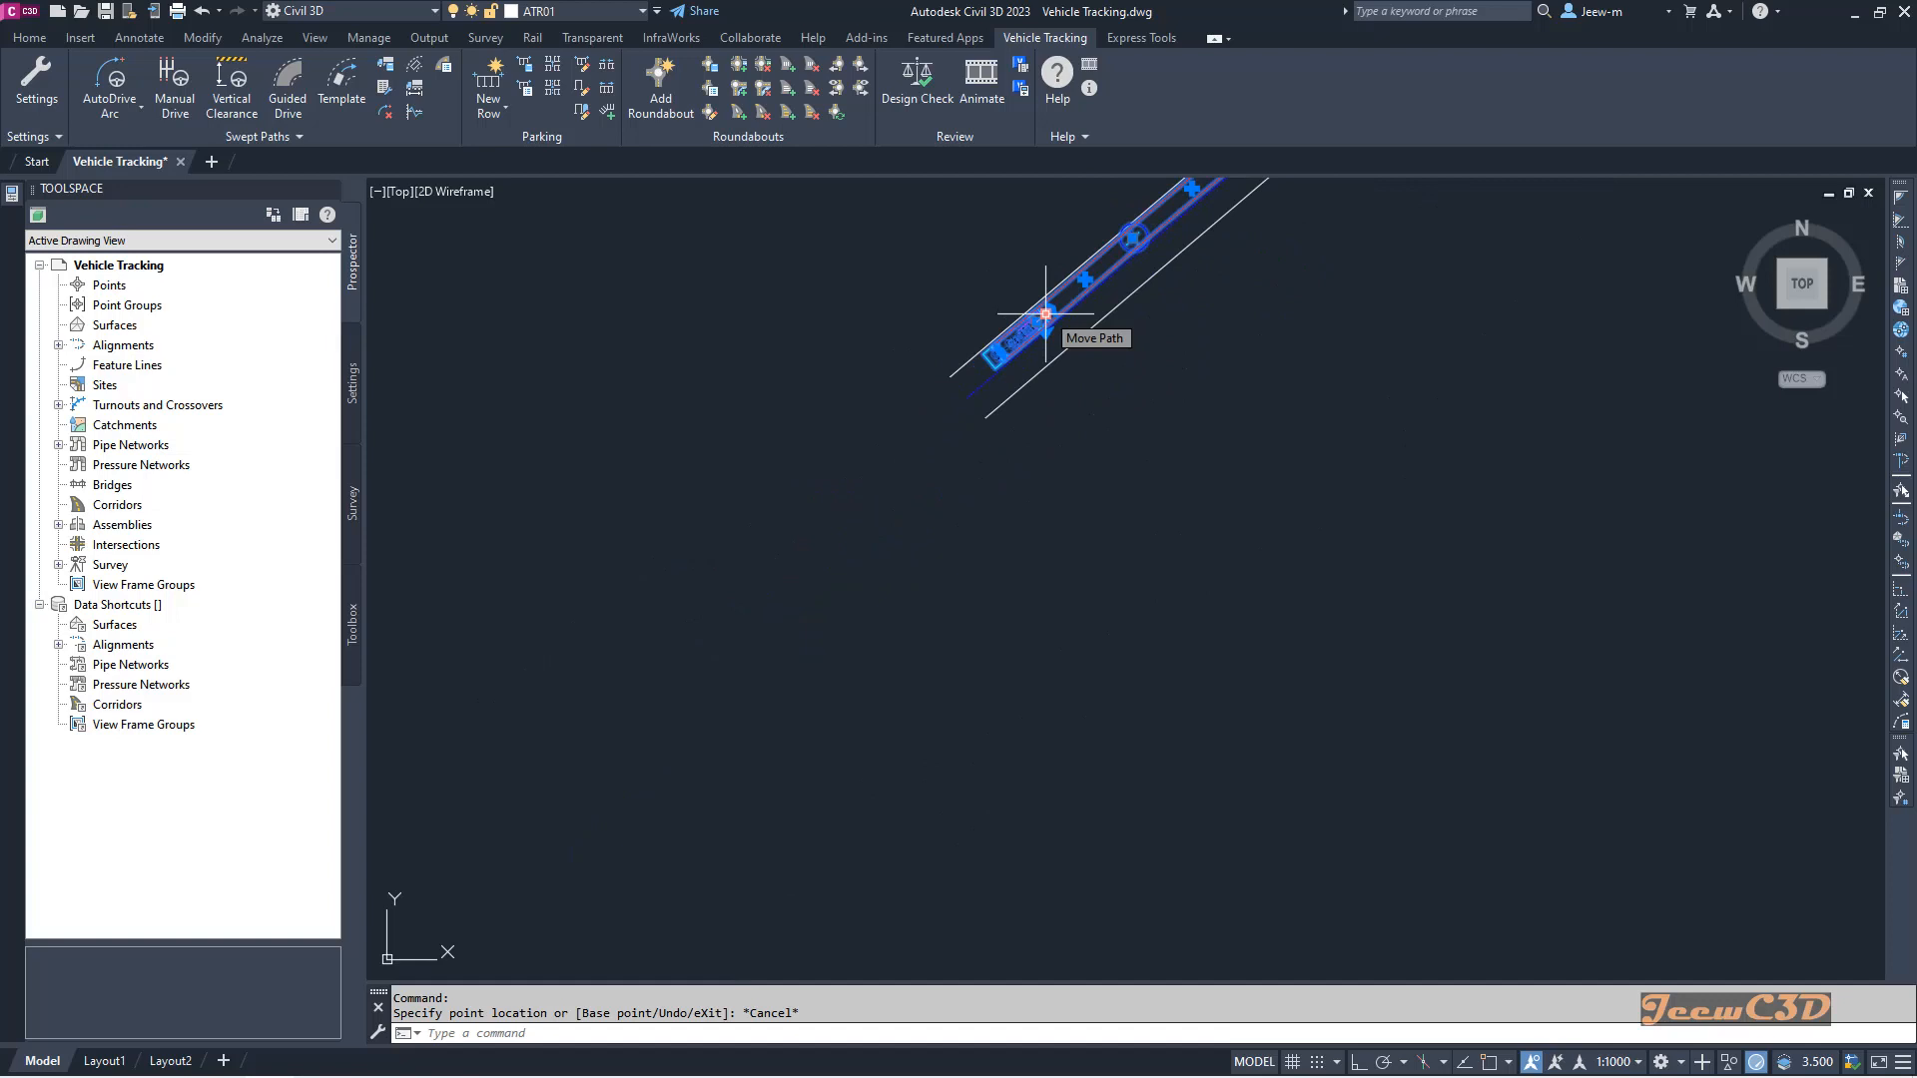
pyautogui.scroll(8, 1044, 313)
pyautogui.click(1019, 334)
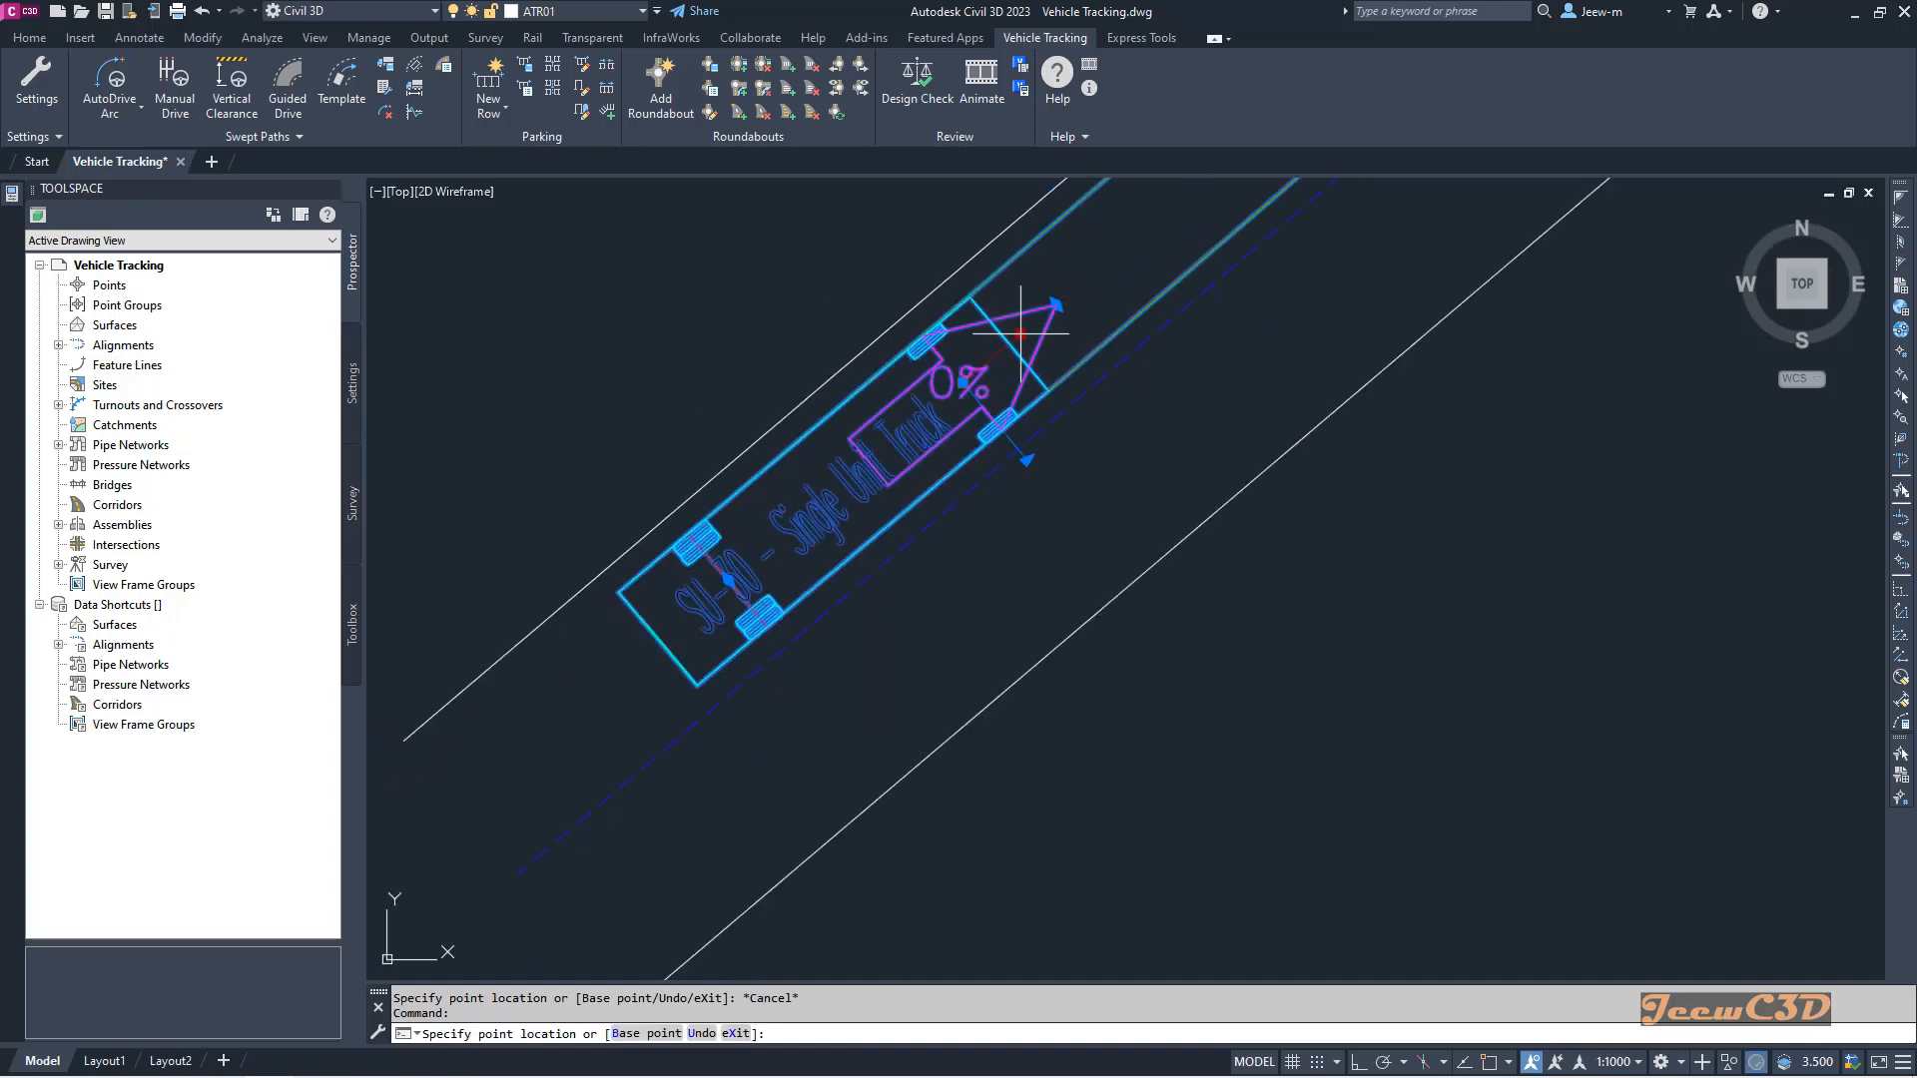
pyautogui.scroll(-8, 1014, 320)
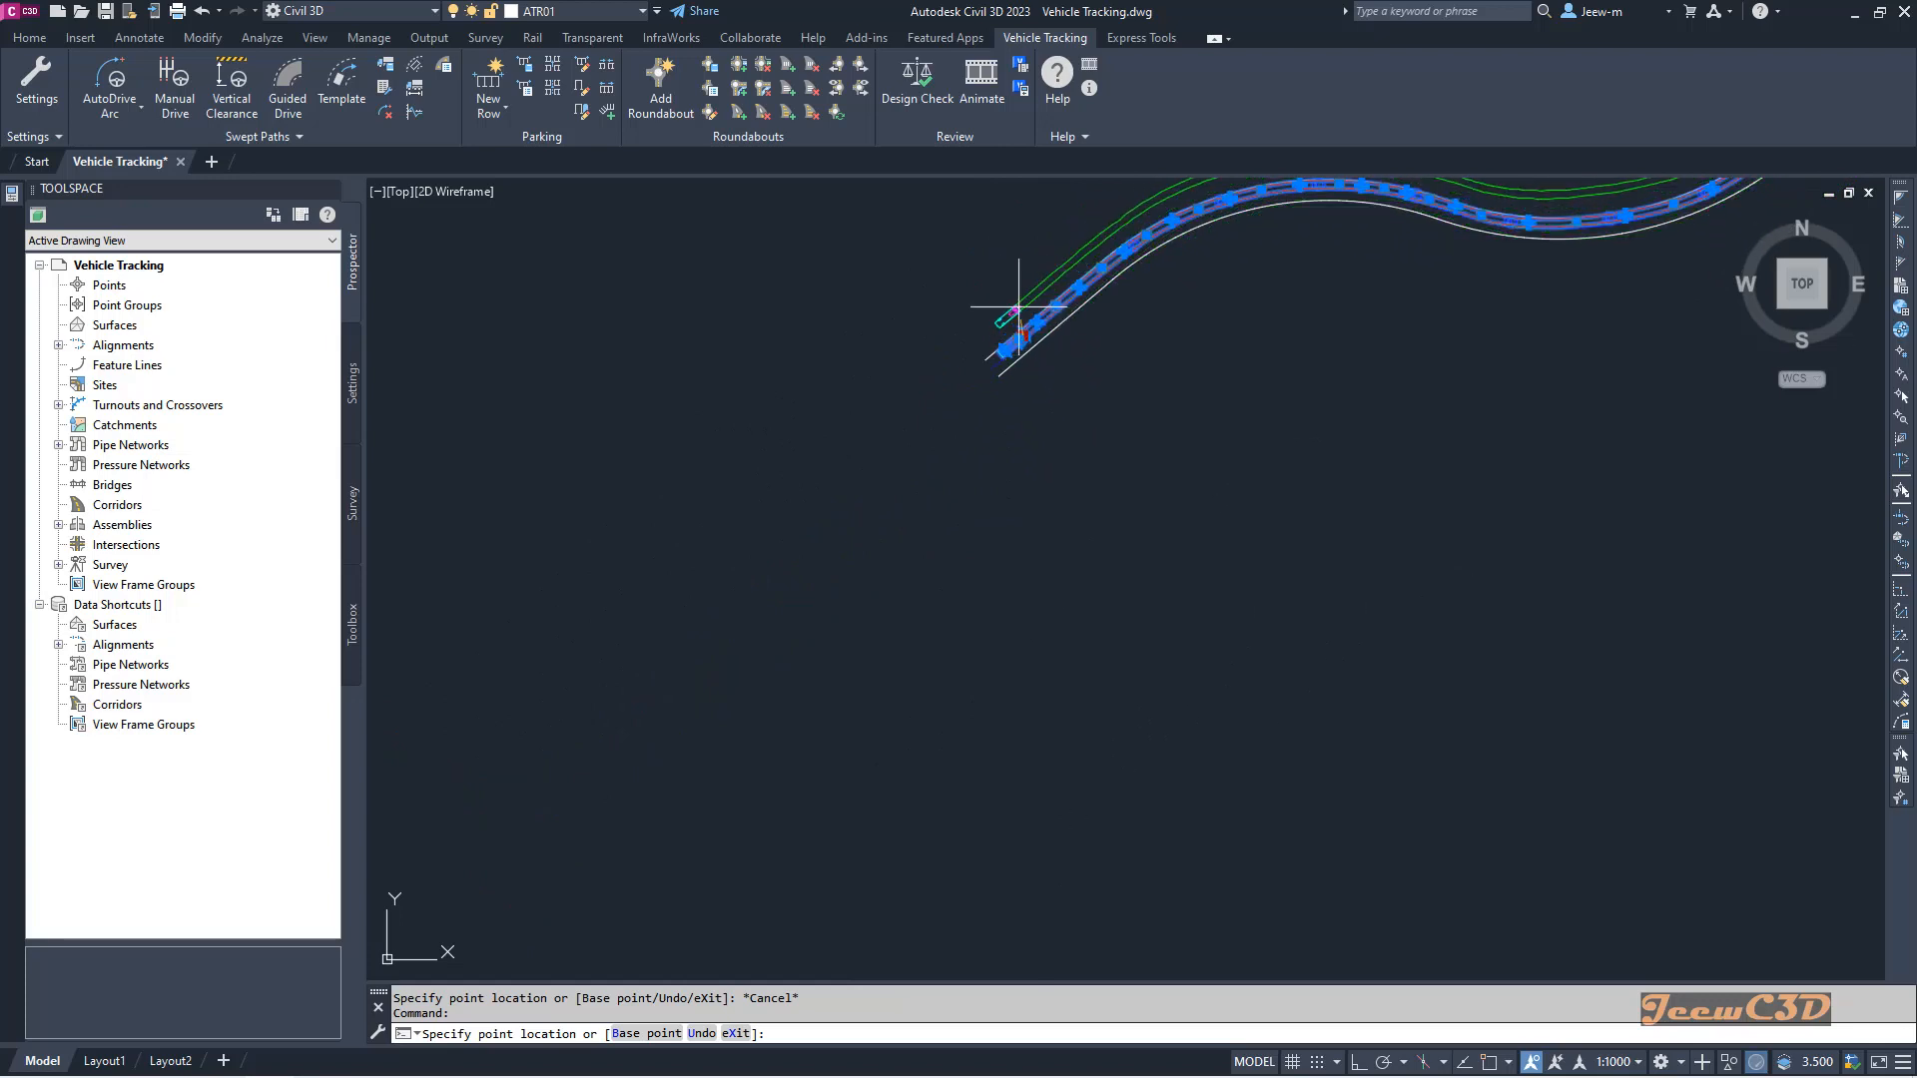
pyautogui.press('Escape')
pyautogui.scroll(5, 1023, 335)
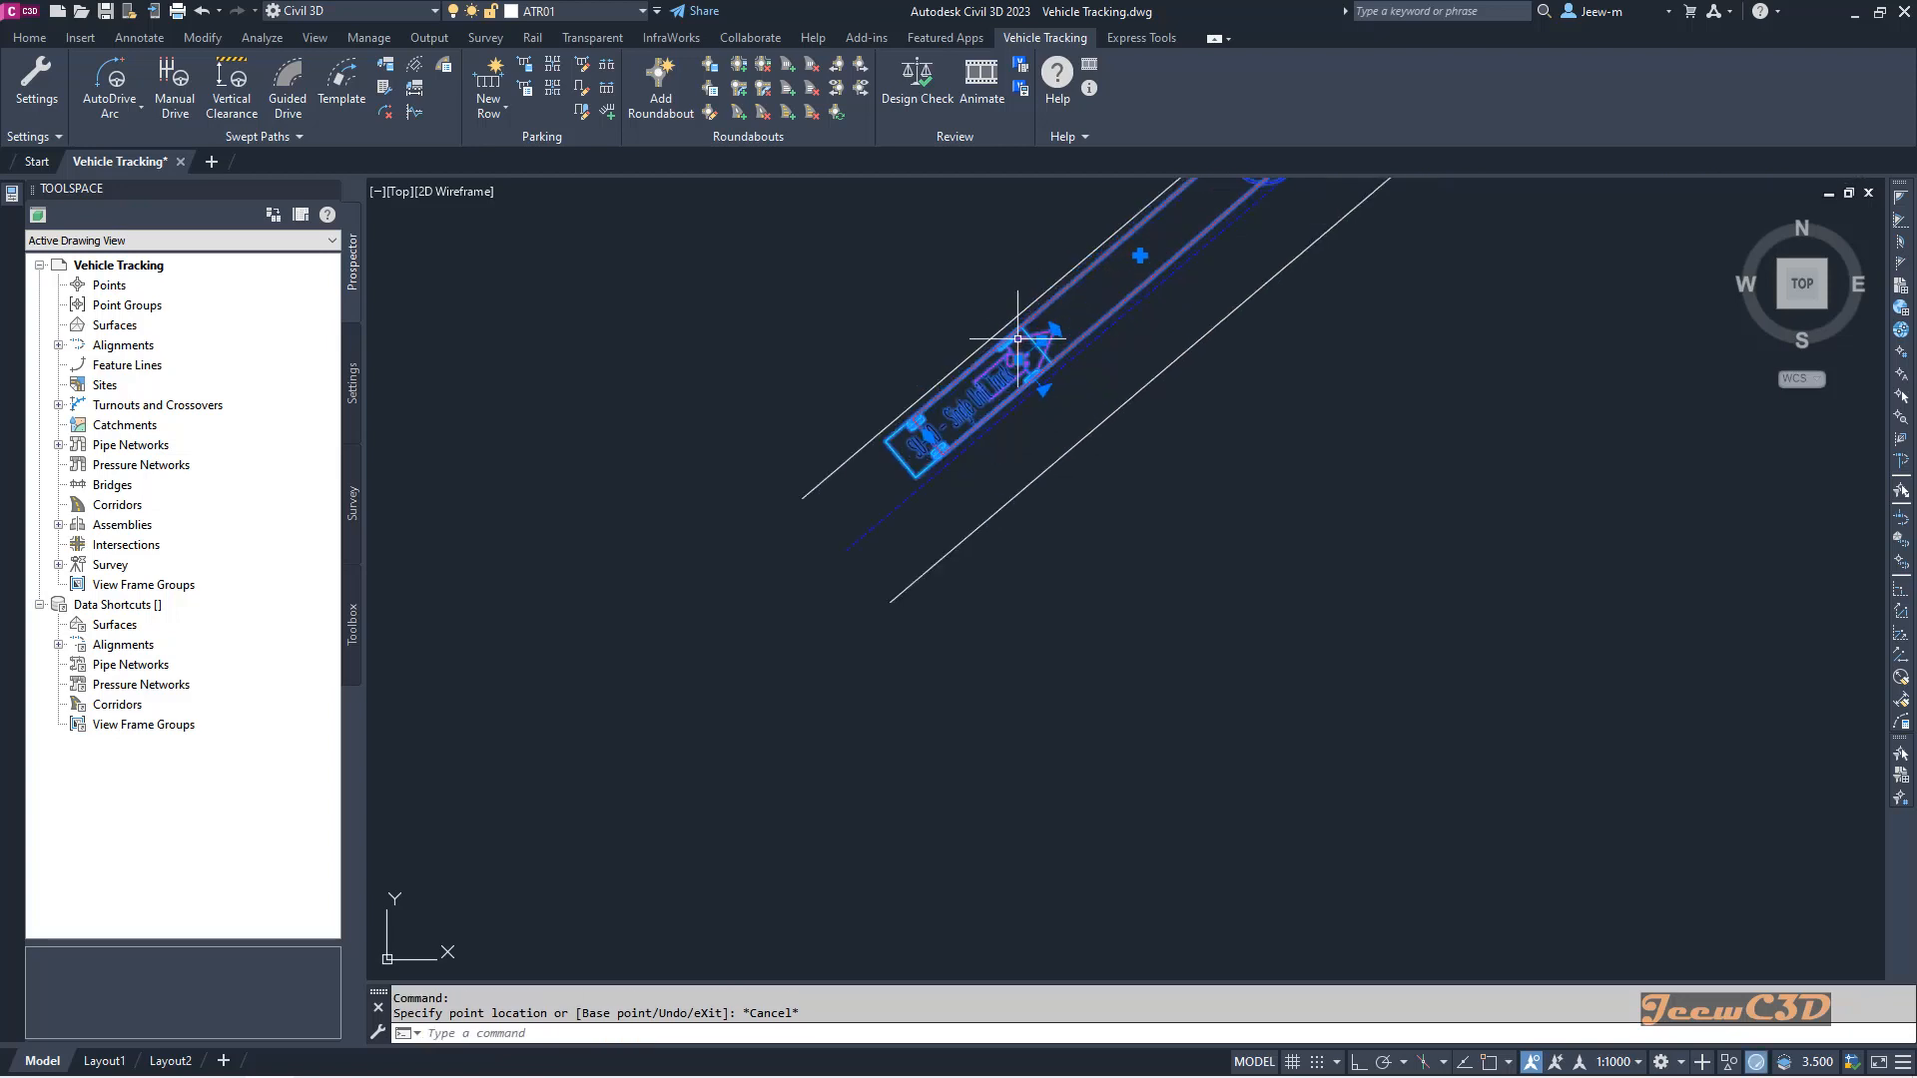
# Step: Trim the start of the path forward beyond the first target point, to a path length of about 328 m
pyautogui.scroll(6, 942, 461)
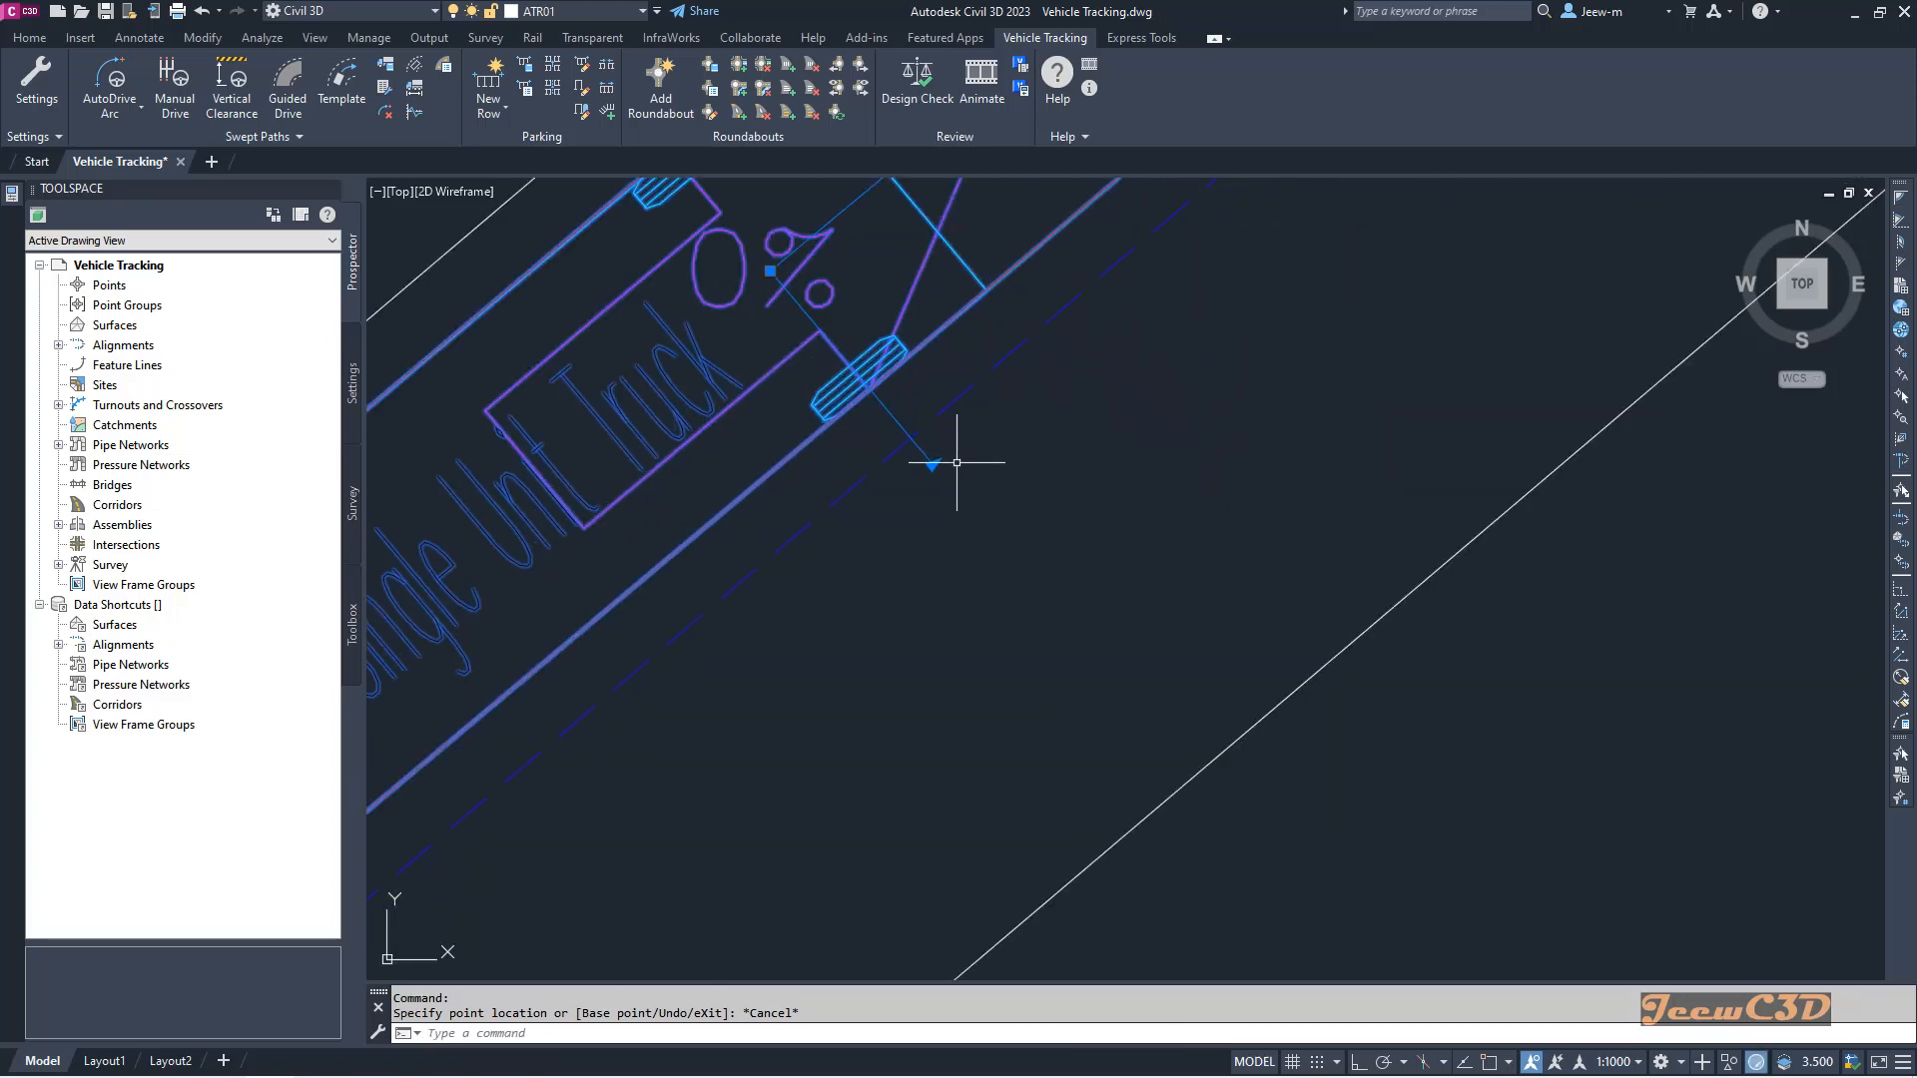
pyautogui.click(933, 464)
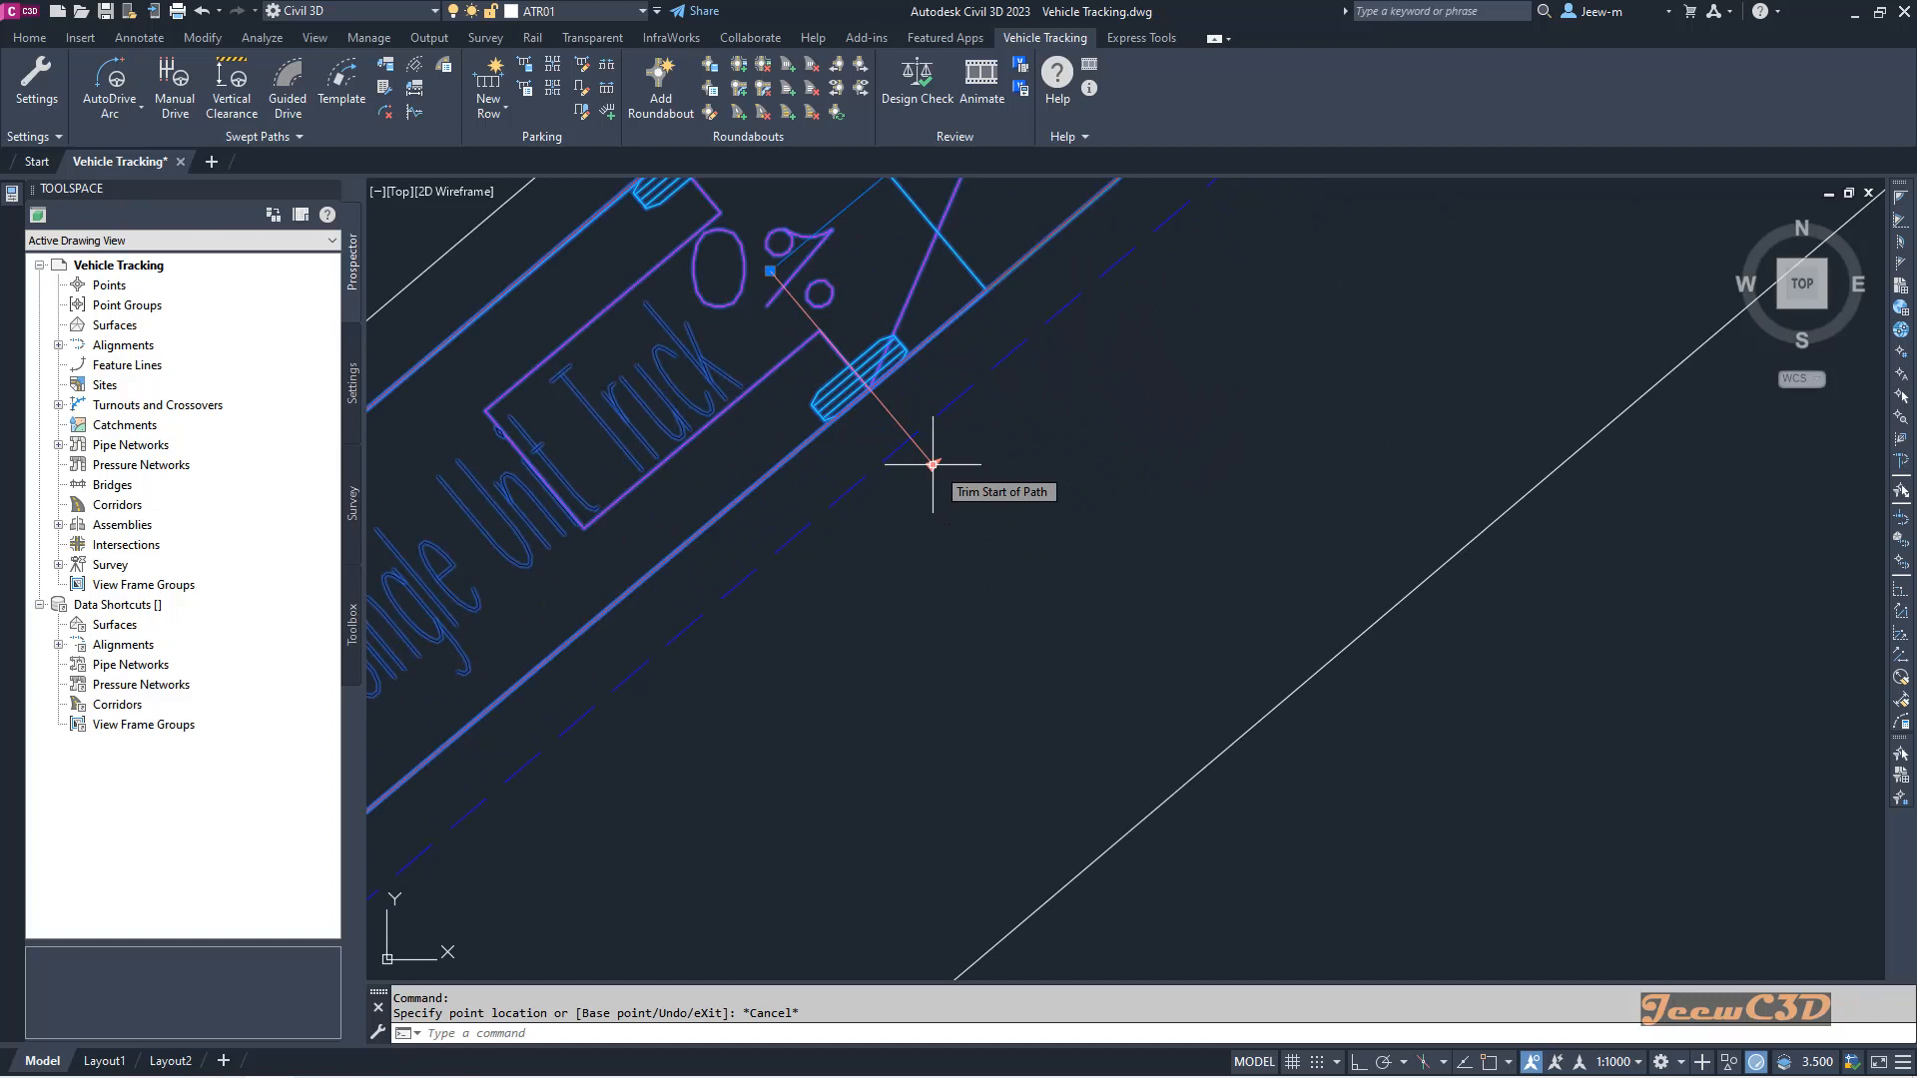
pyautogui.click(932, 464)
pyautogui.scroll(-4, 934, 465)
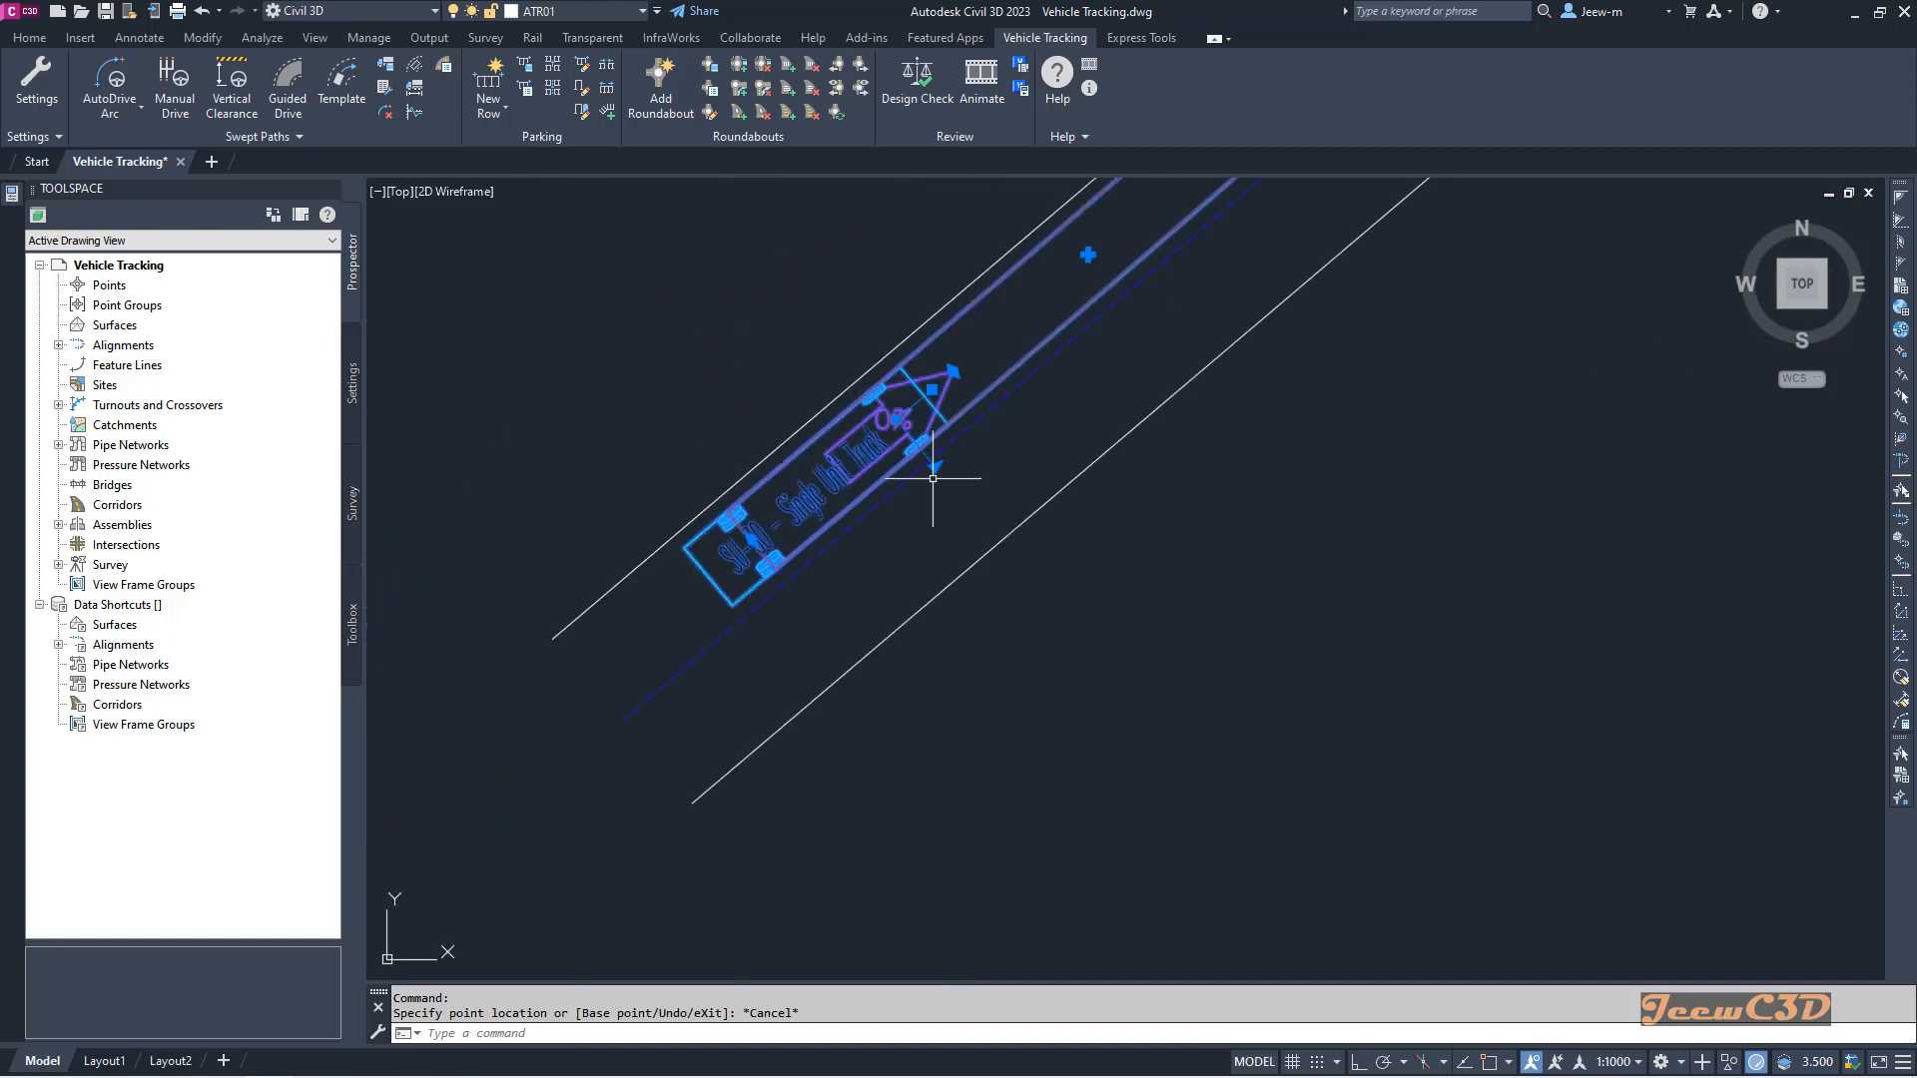
pyautogui.click(934, 466)
pyautogui.scroll(-4, 961, 442)
pyautogui.moveTo(1018, 381); pyautogui.dragTo(814, 587, button='middle')
pyautogui.scroll(4, 921, 485)
pyautogui.scroll(-2, 847, 569)
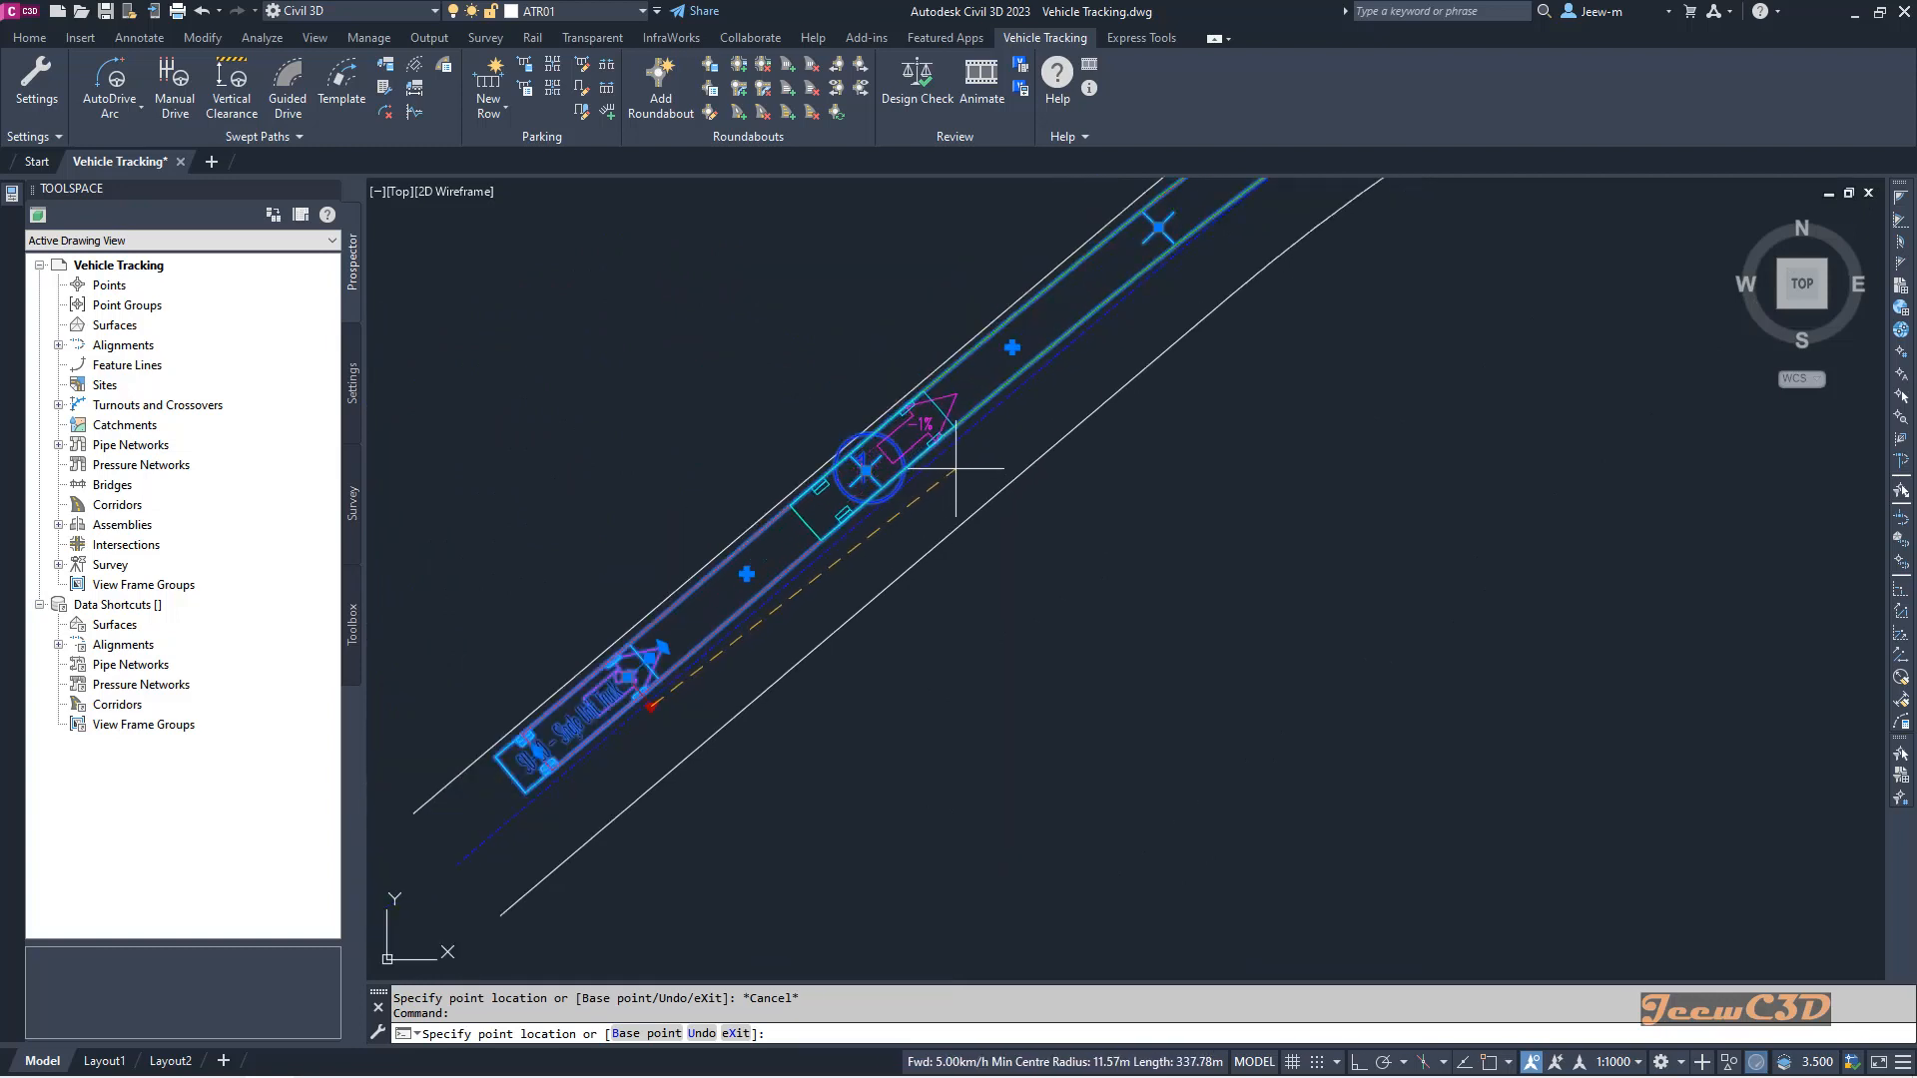
pyautogui.moveTo(1029, 407); pyautogui.dragTo(944, 486, button='middle')
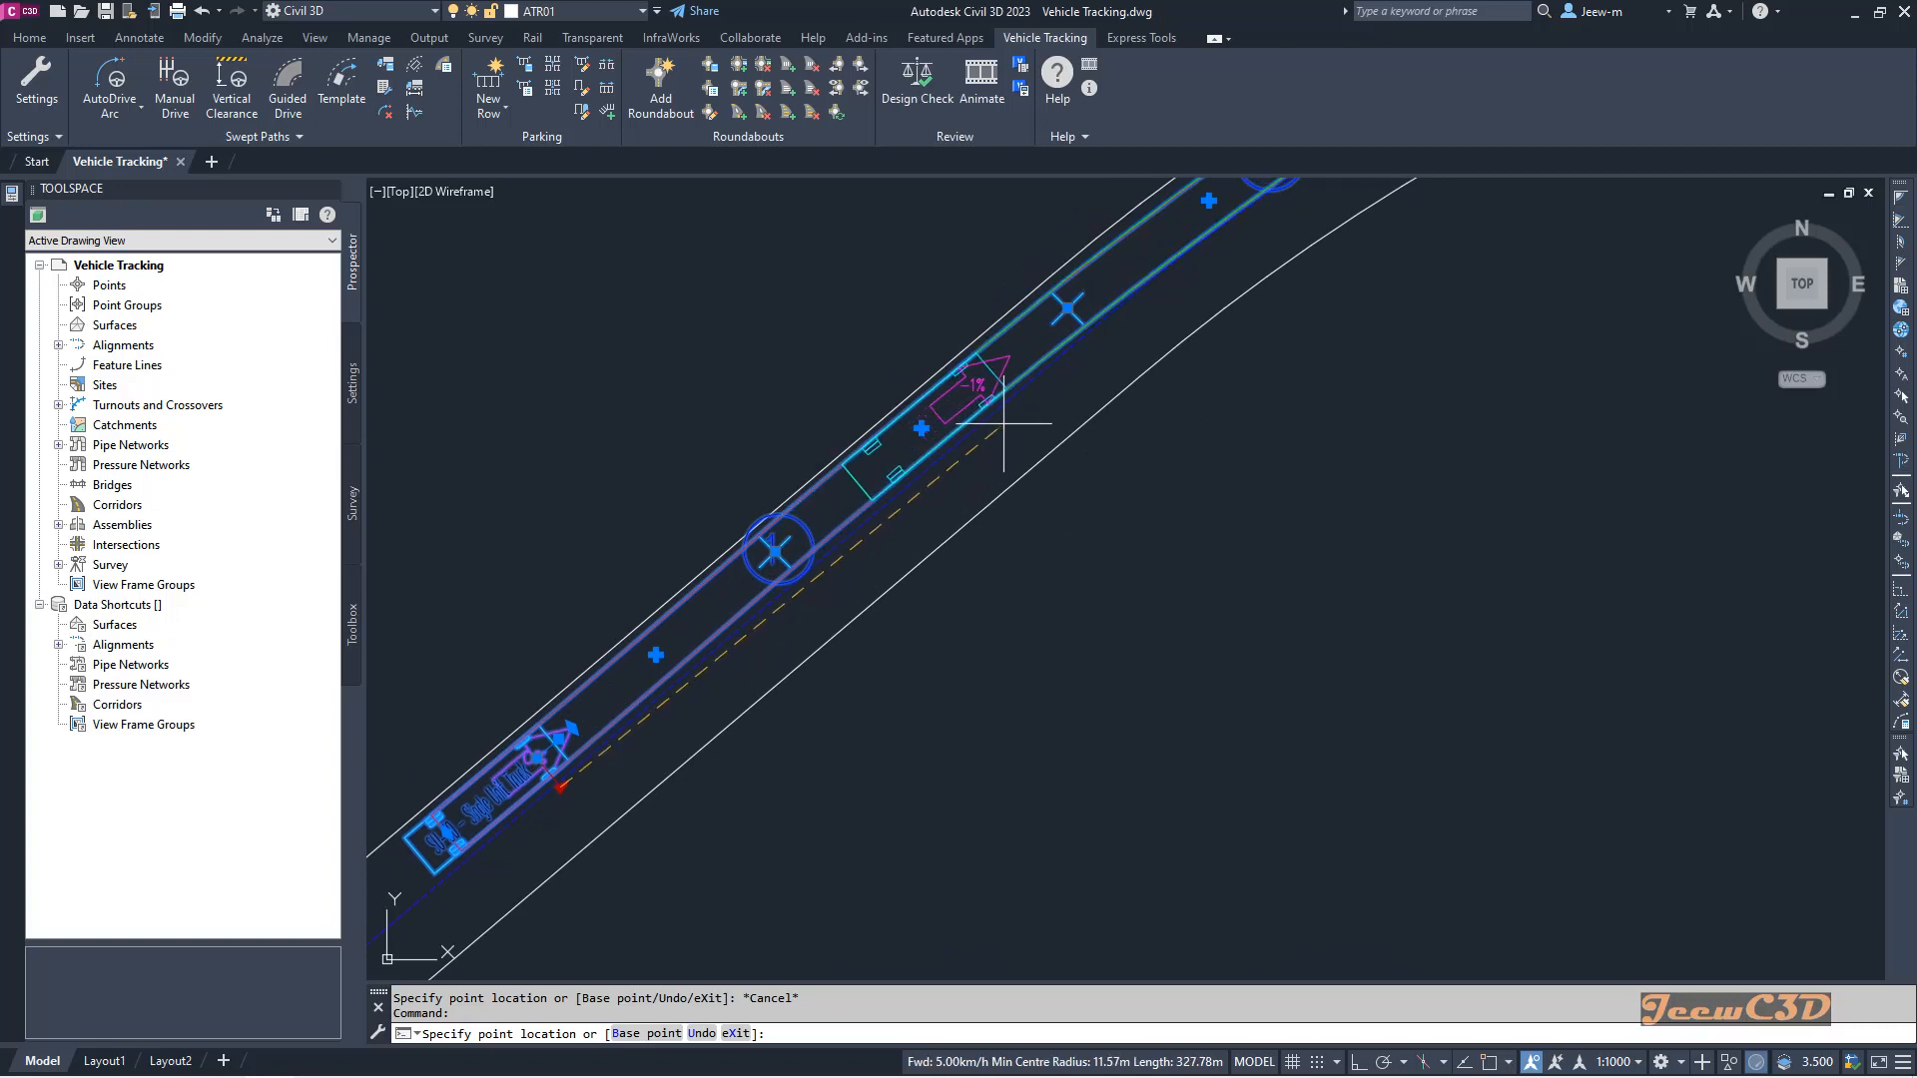
pyautogui.press('Return')
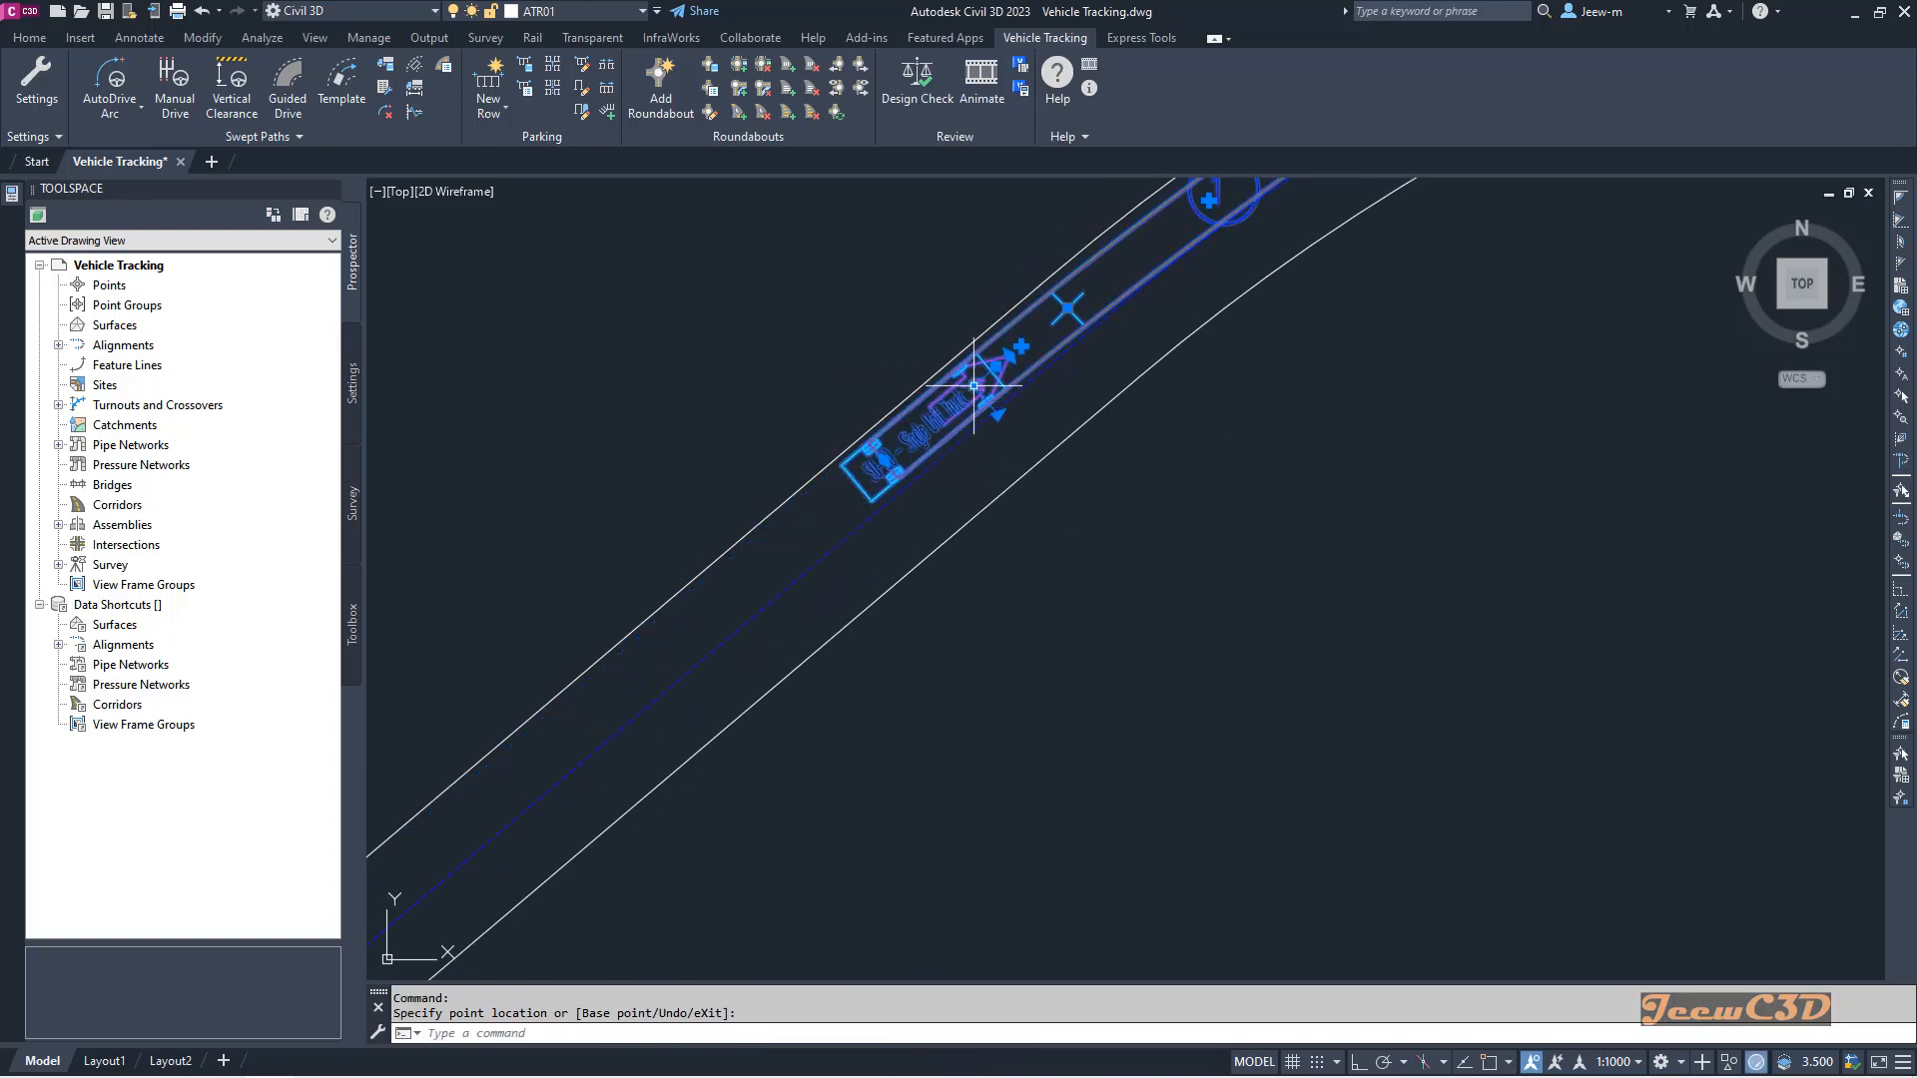
# Step: Trim the start of the path further forward, to a path length of about 318 m, and deselect the path
pyautogui.press('Return')
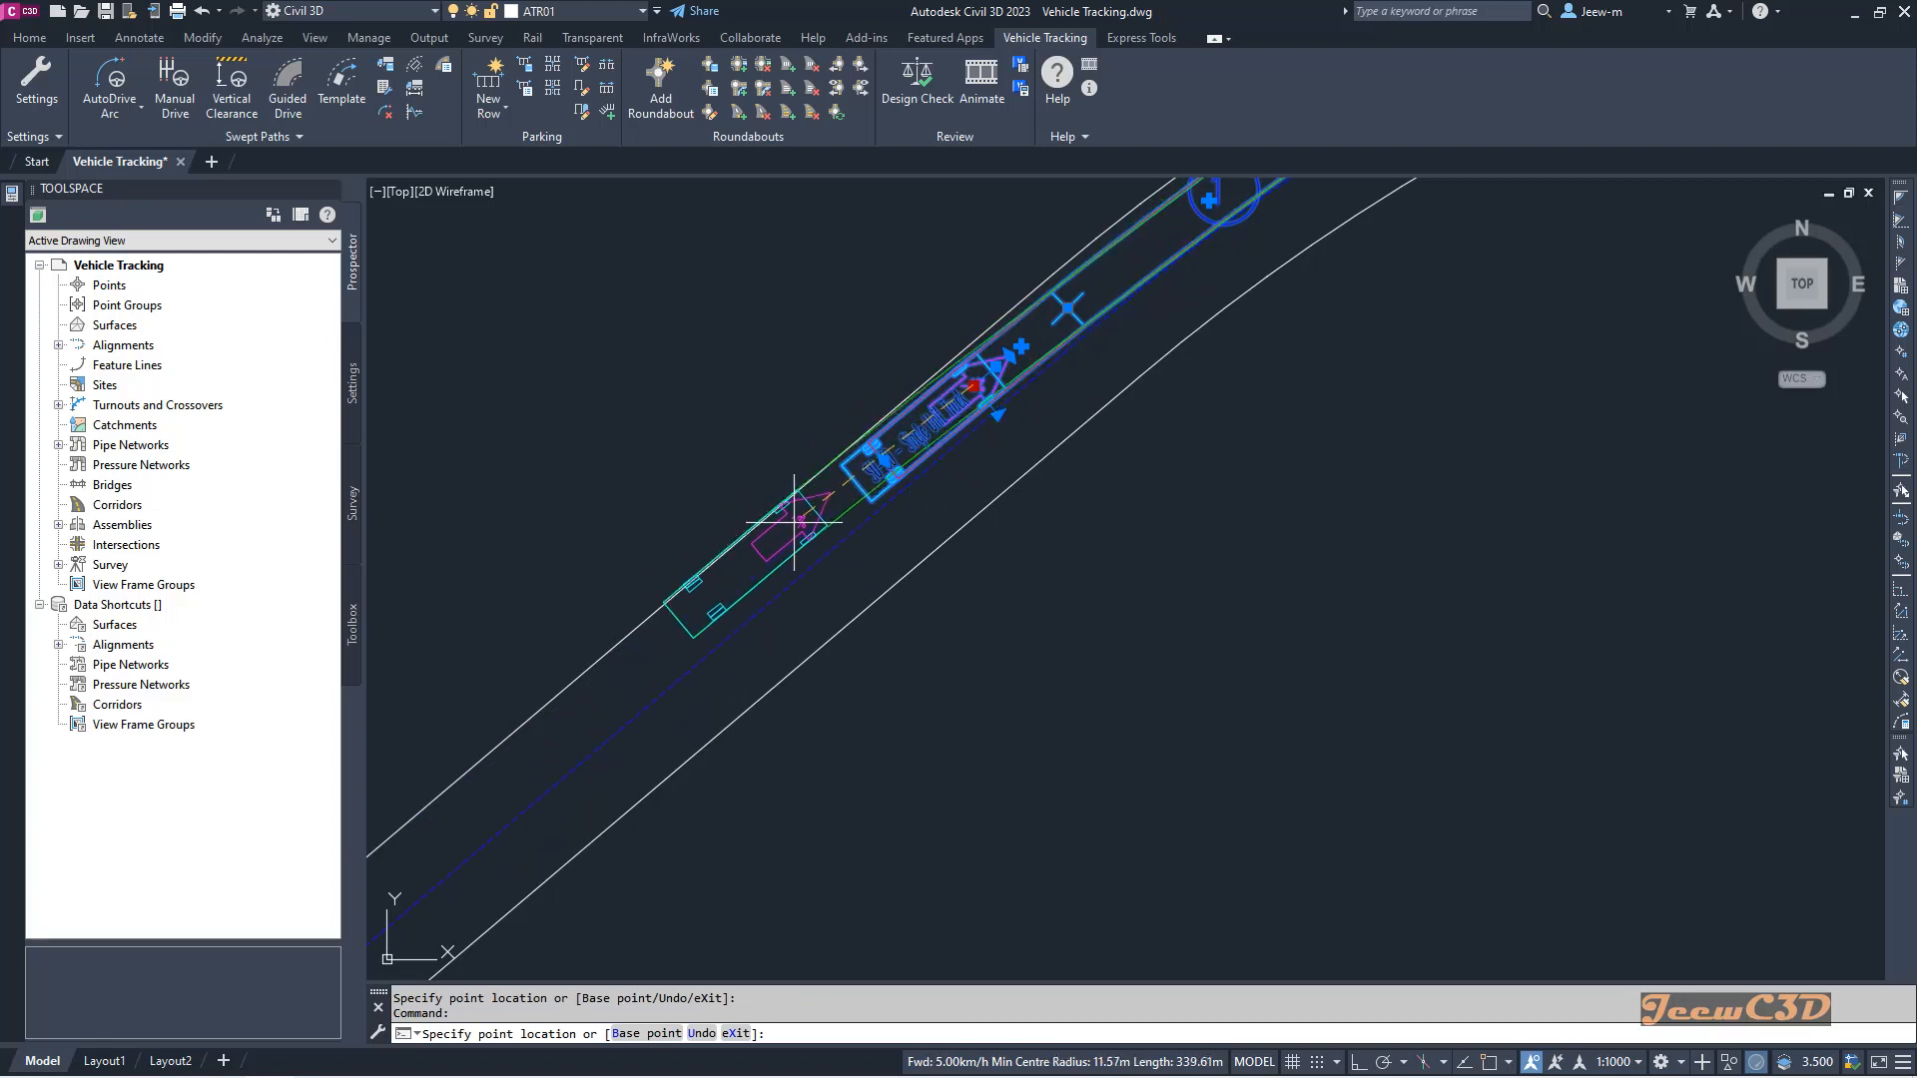
pyautogui.press('Escape')
pyautogui.press('Return')
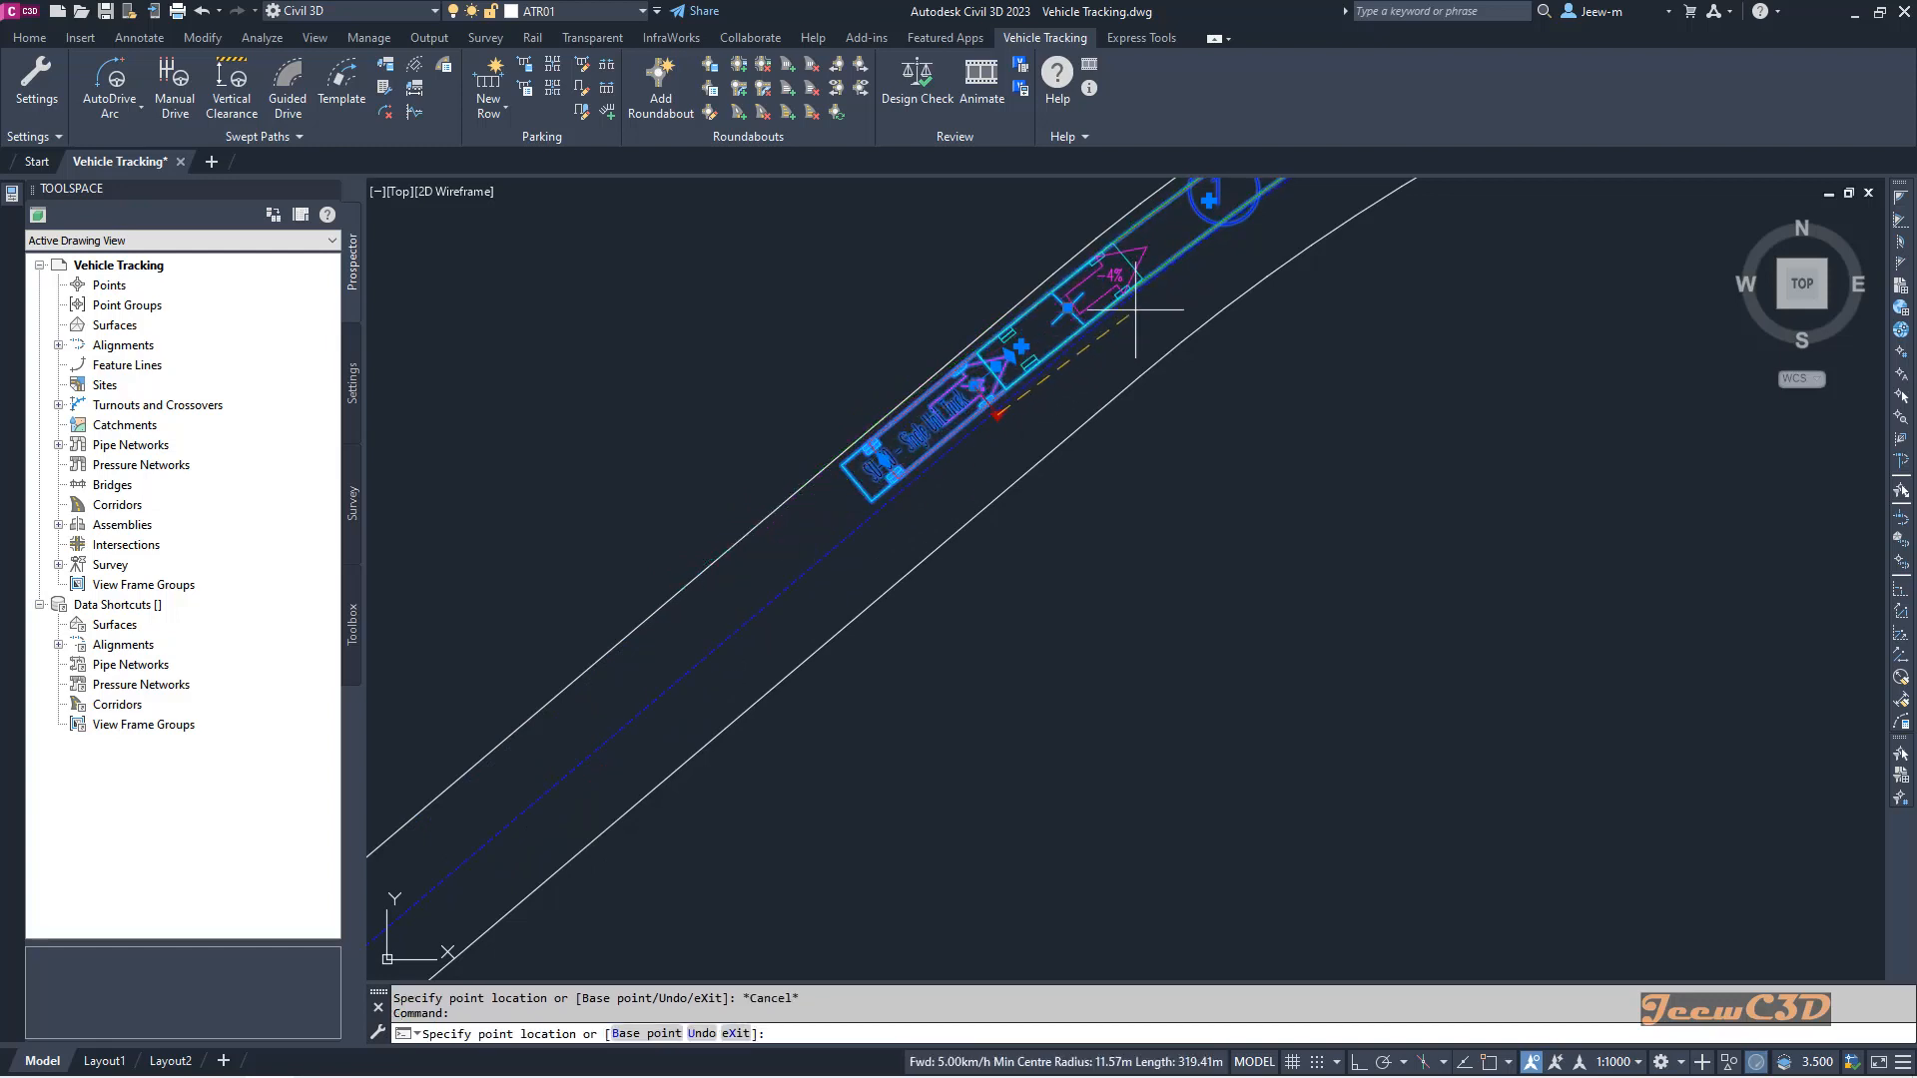
pyautogui.moveTo(1121, 300); pyautogui.dragTo(879, 556, button='middle')
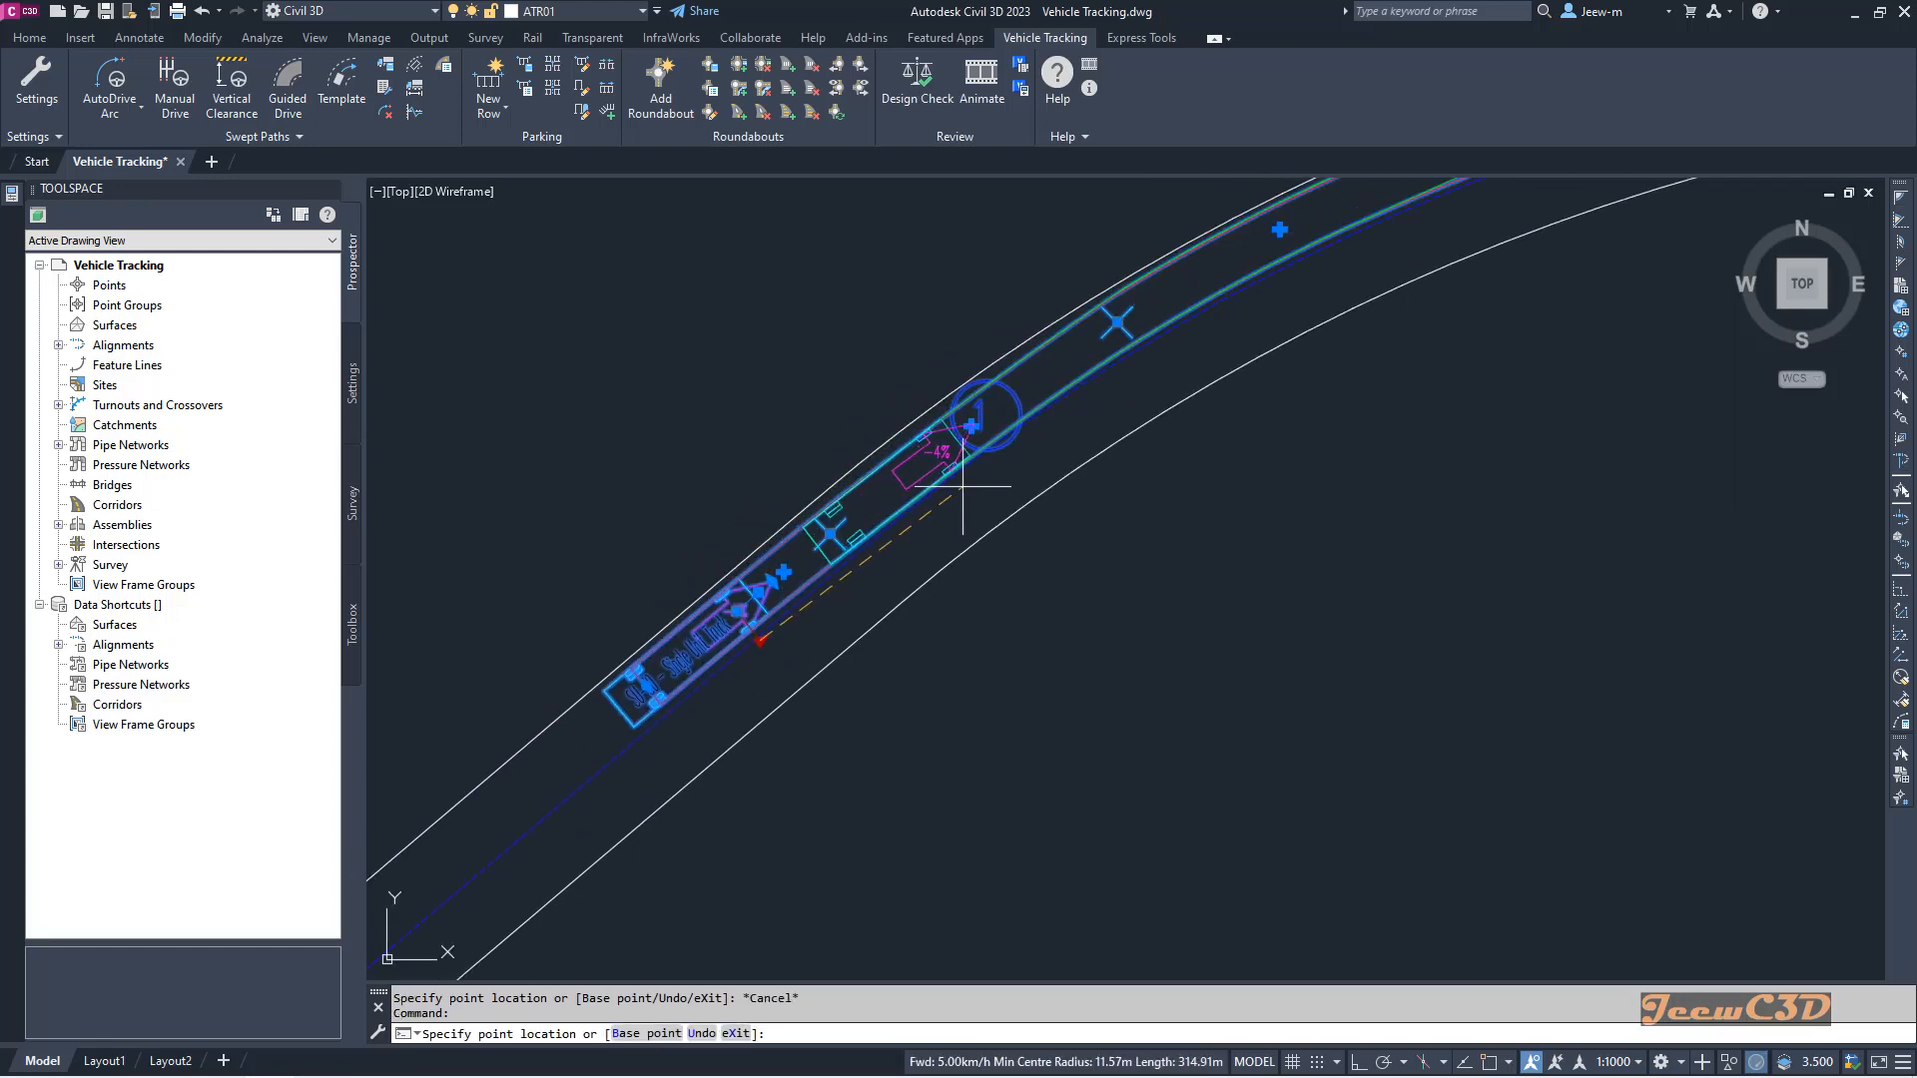
pyautogui.click(1056, 418)
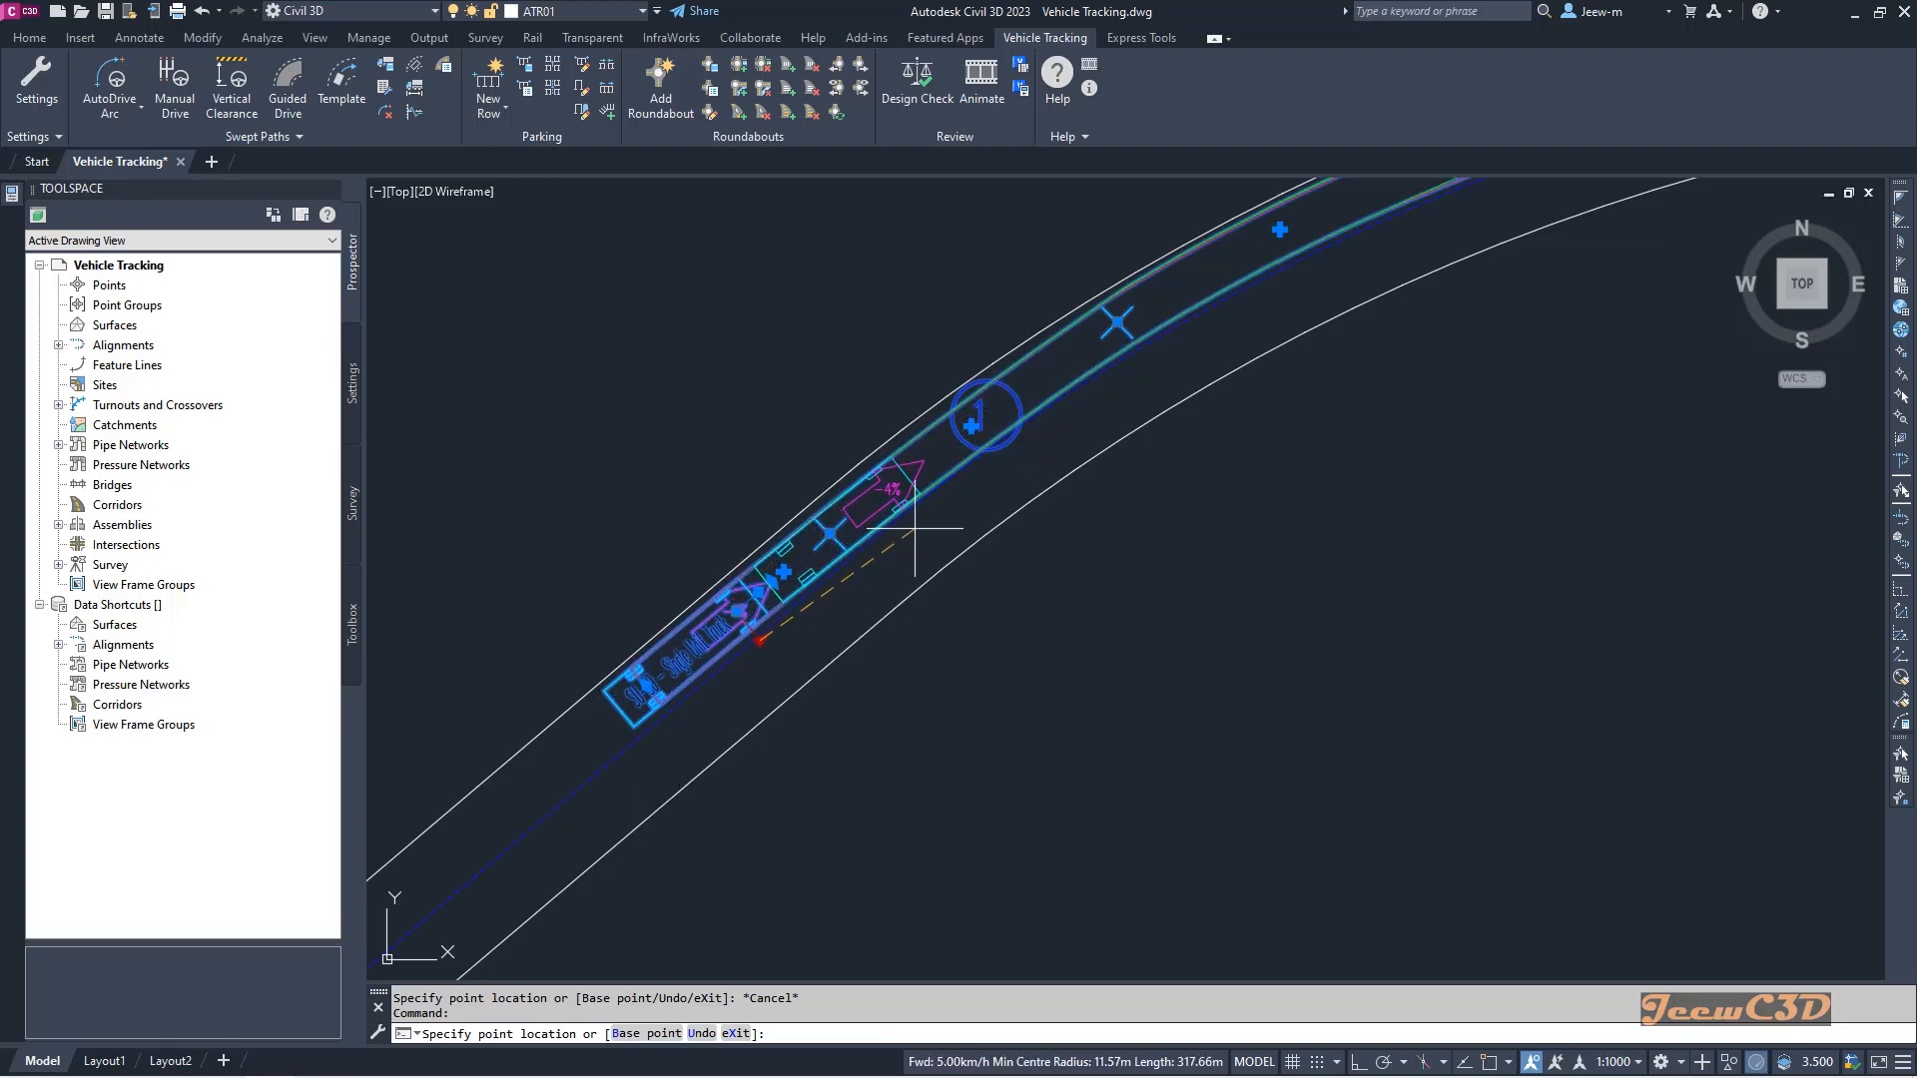
pyautogui.press('Escape')
# Step: Select the path at its final truck and trim its end back to before the last curve's crest
pyautogui.scroll(-5, 880, 579)
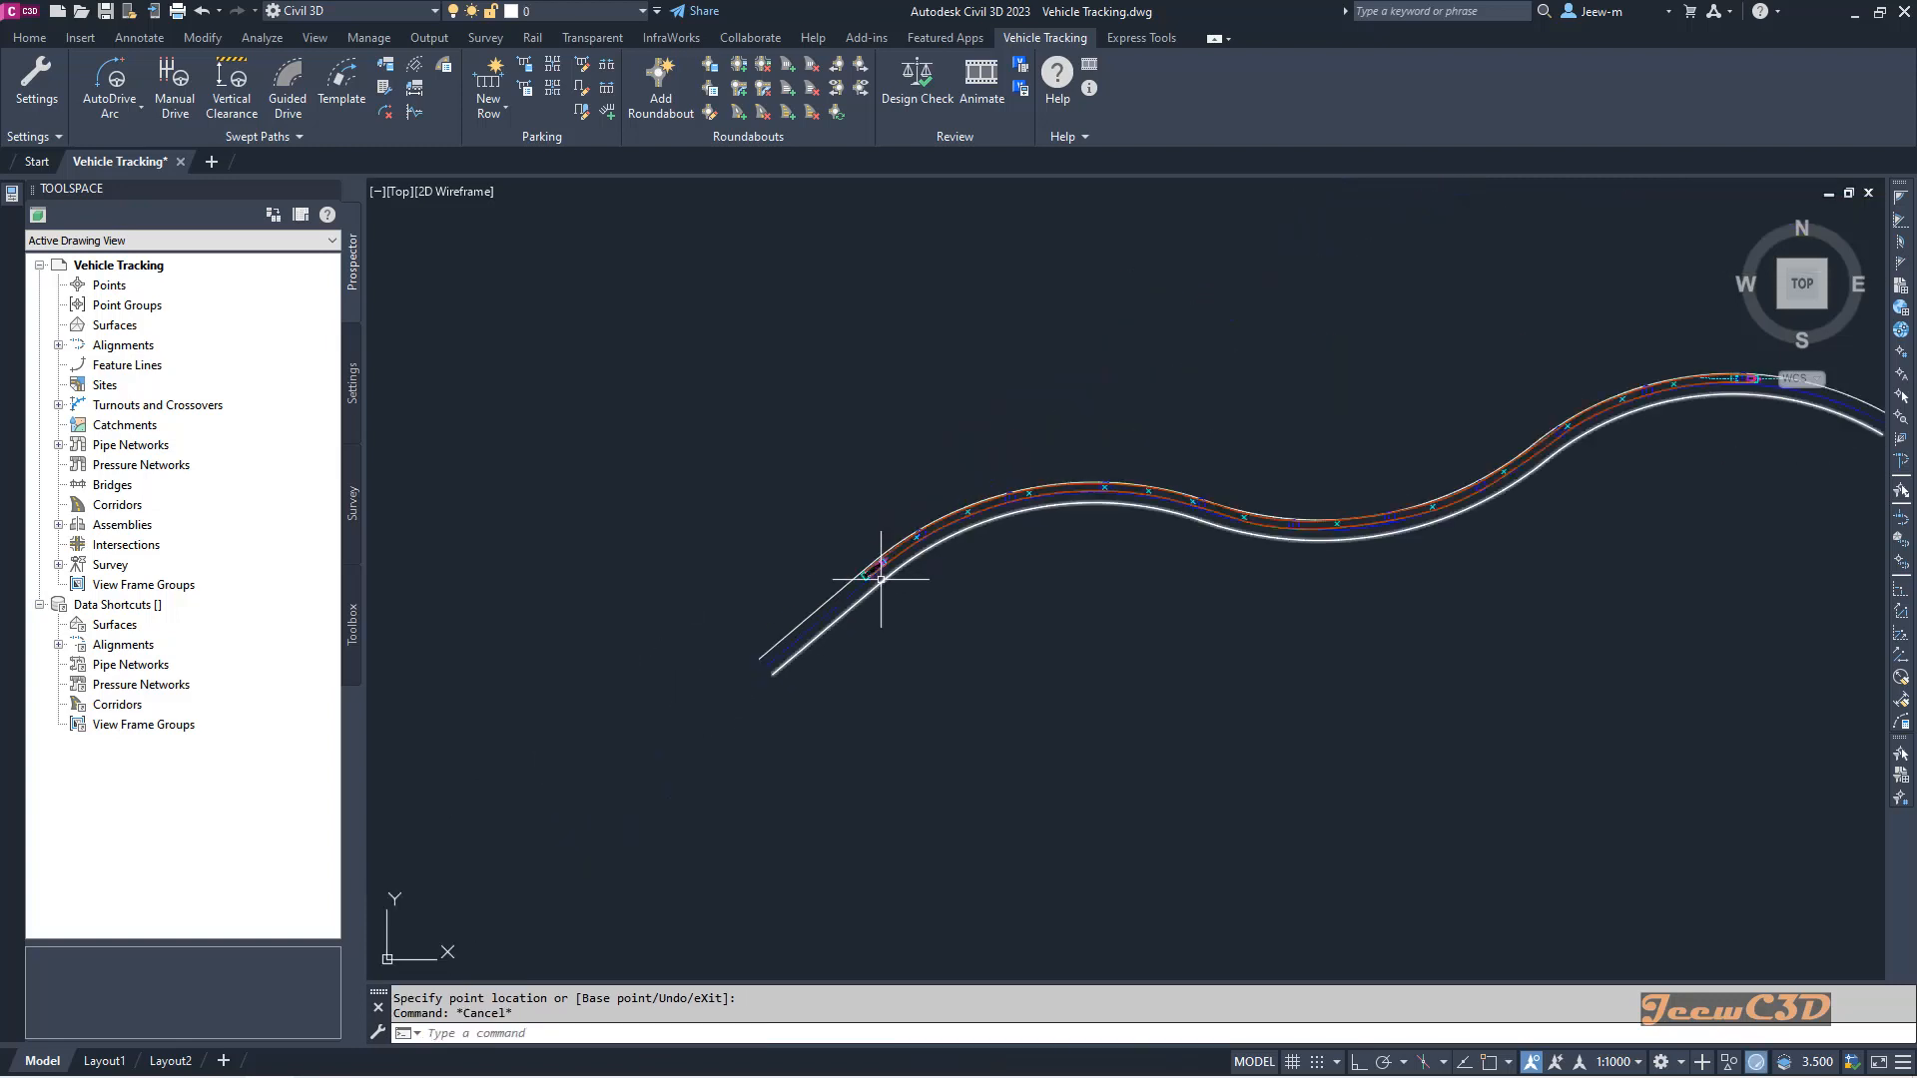
pyautogui.scroll(-2, 1314, 535)
pyautogui.scroll(10, 1104, 514)
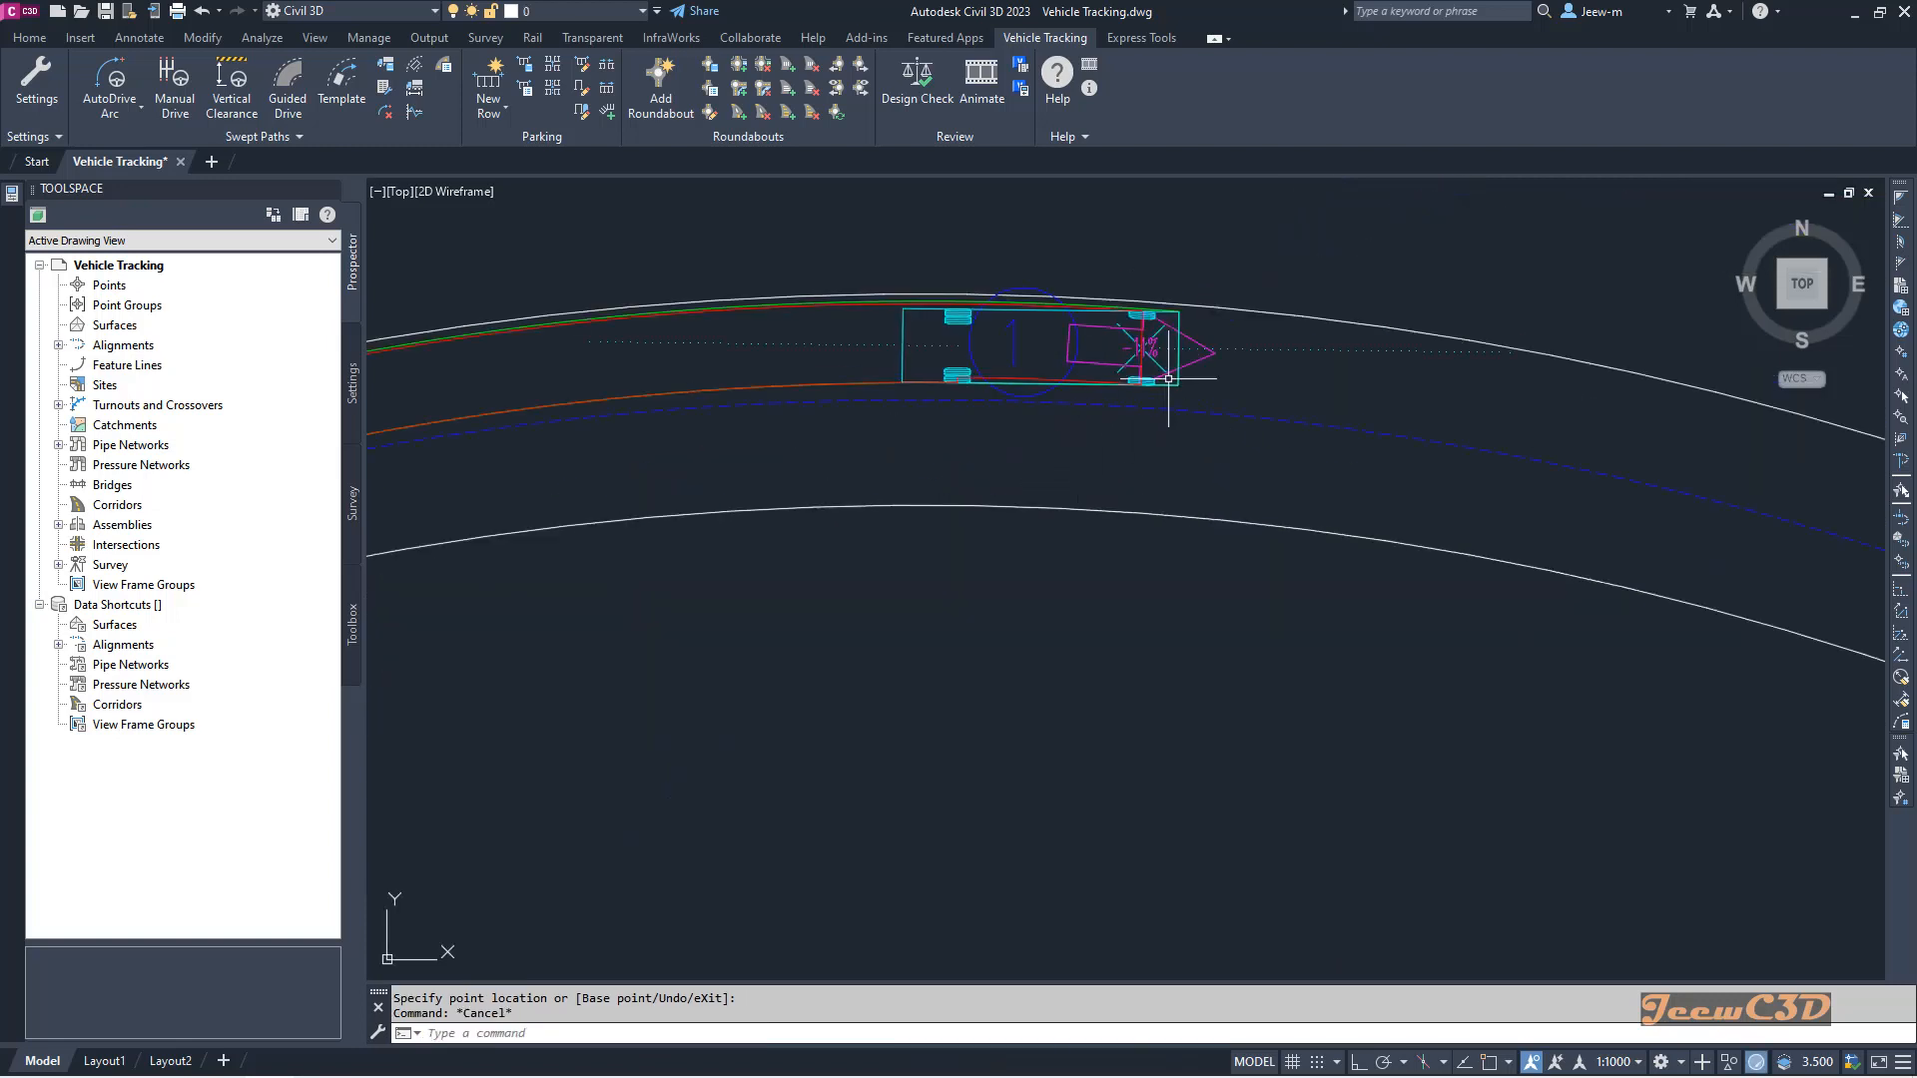
pyautogui.click(1168, 378)
pyautogui.scroll(4, 1138, 379)
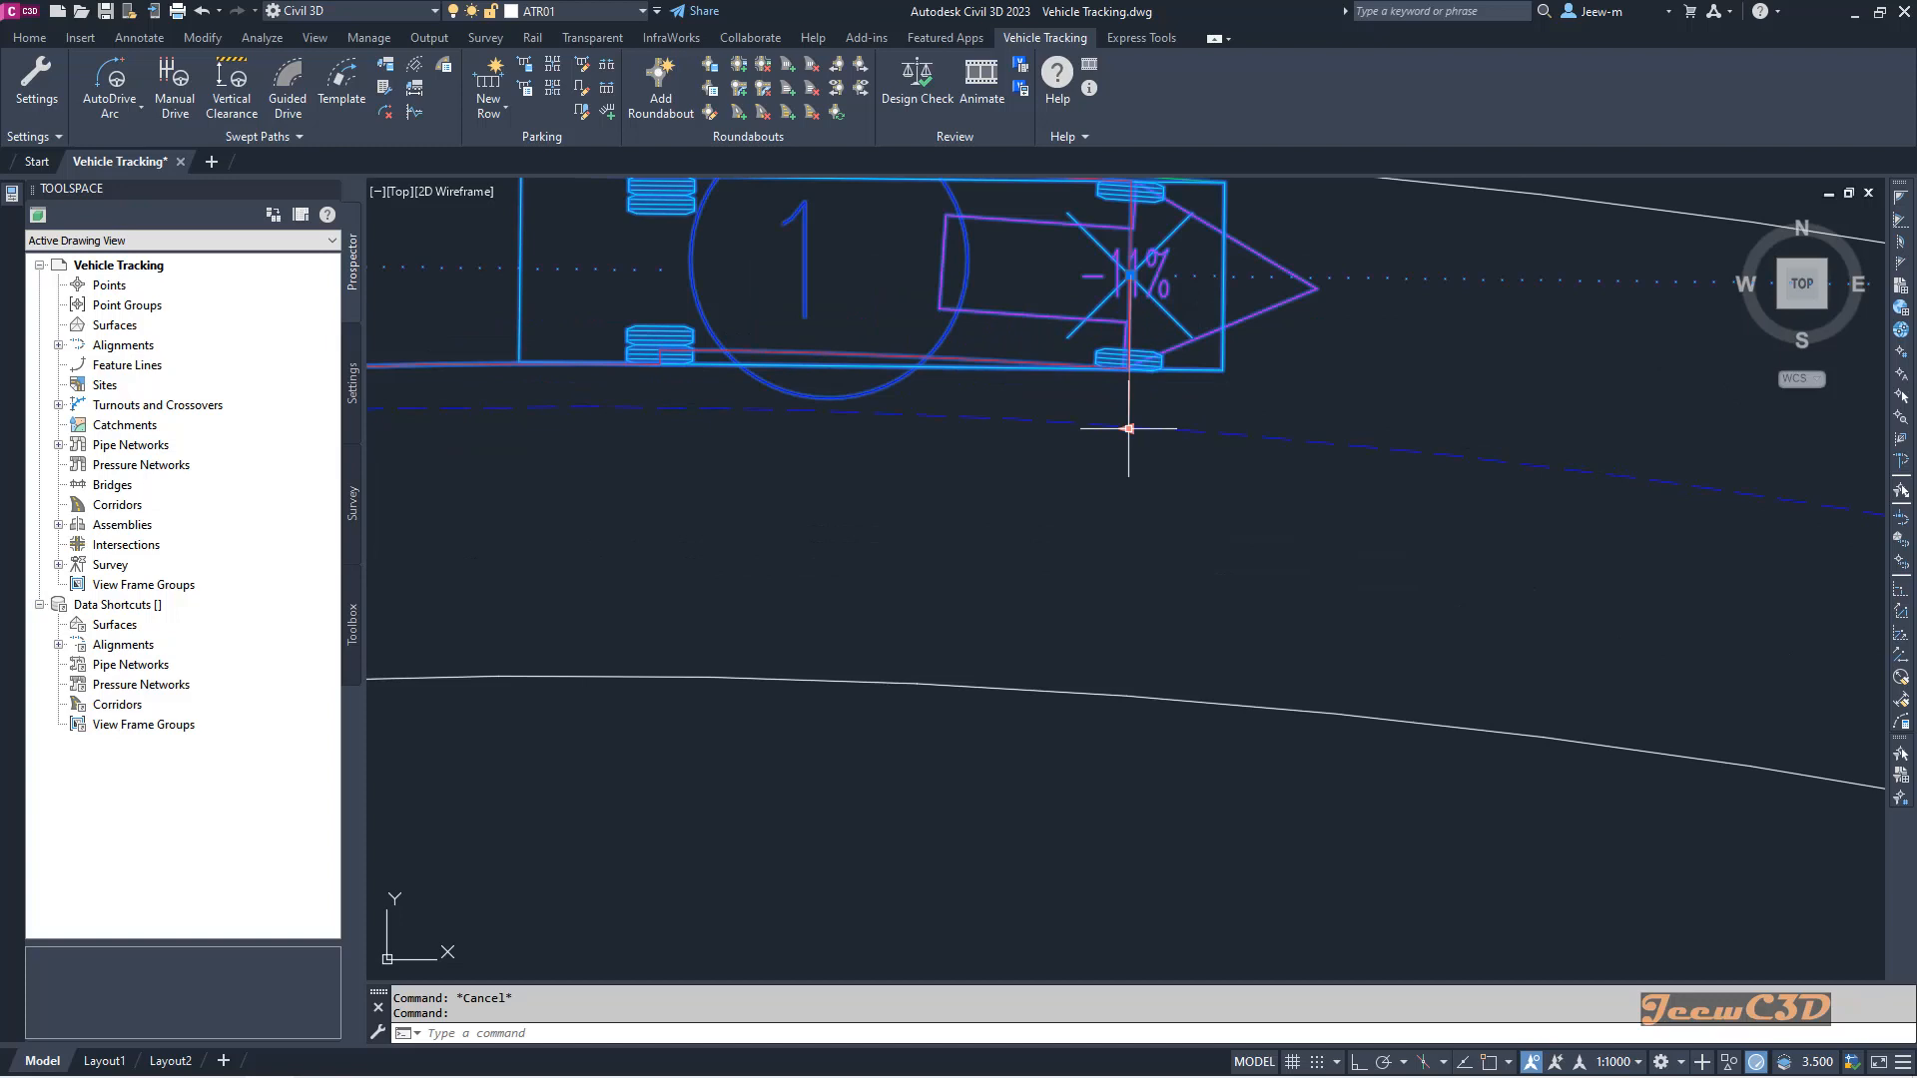
pyautogui.click(1128, 428)
pyautogui.scroll(-4, 1121, 417)
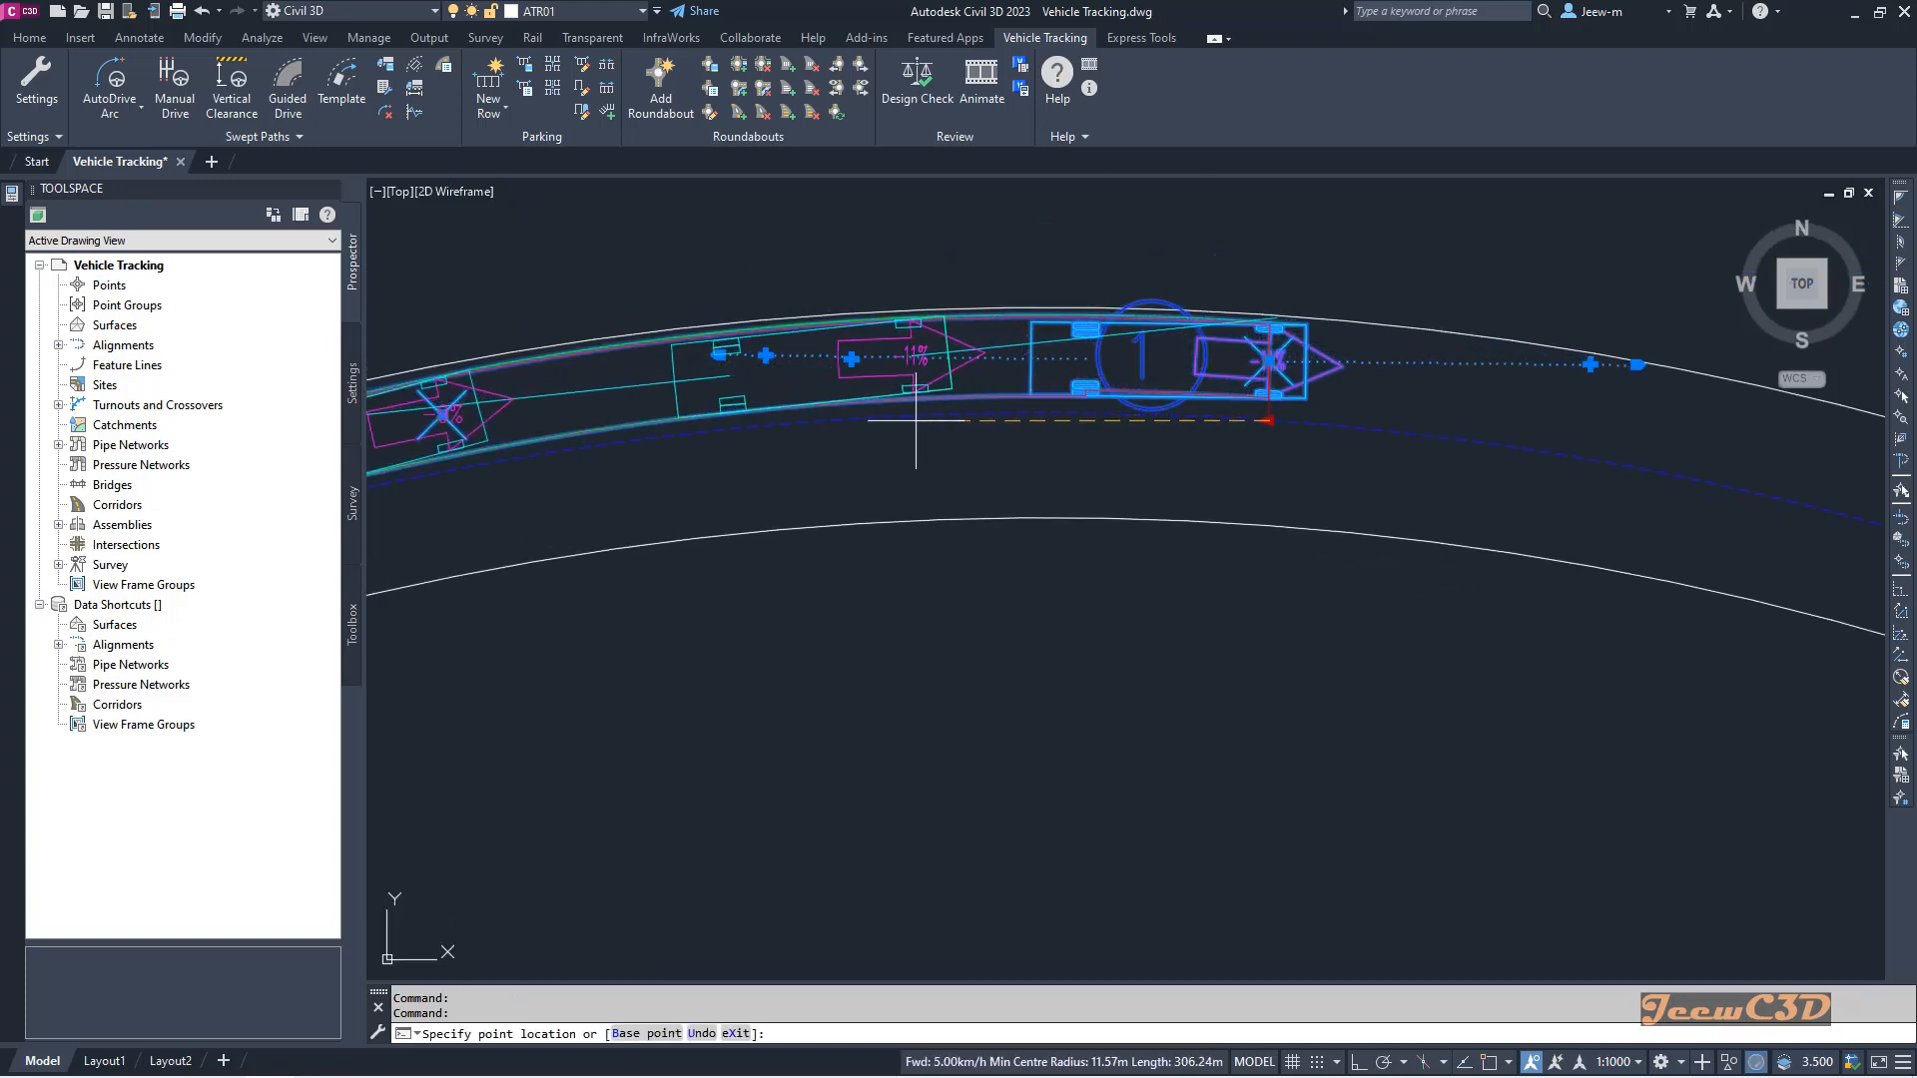
pyautogui.click(836, 458)
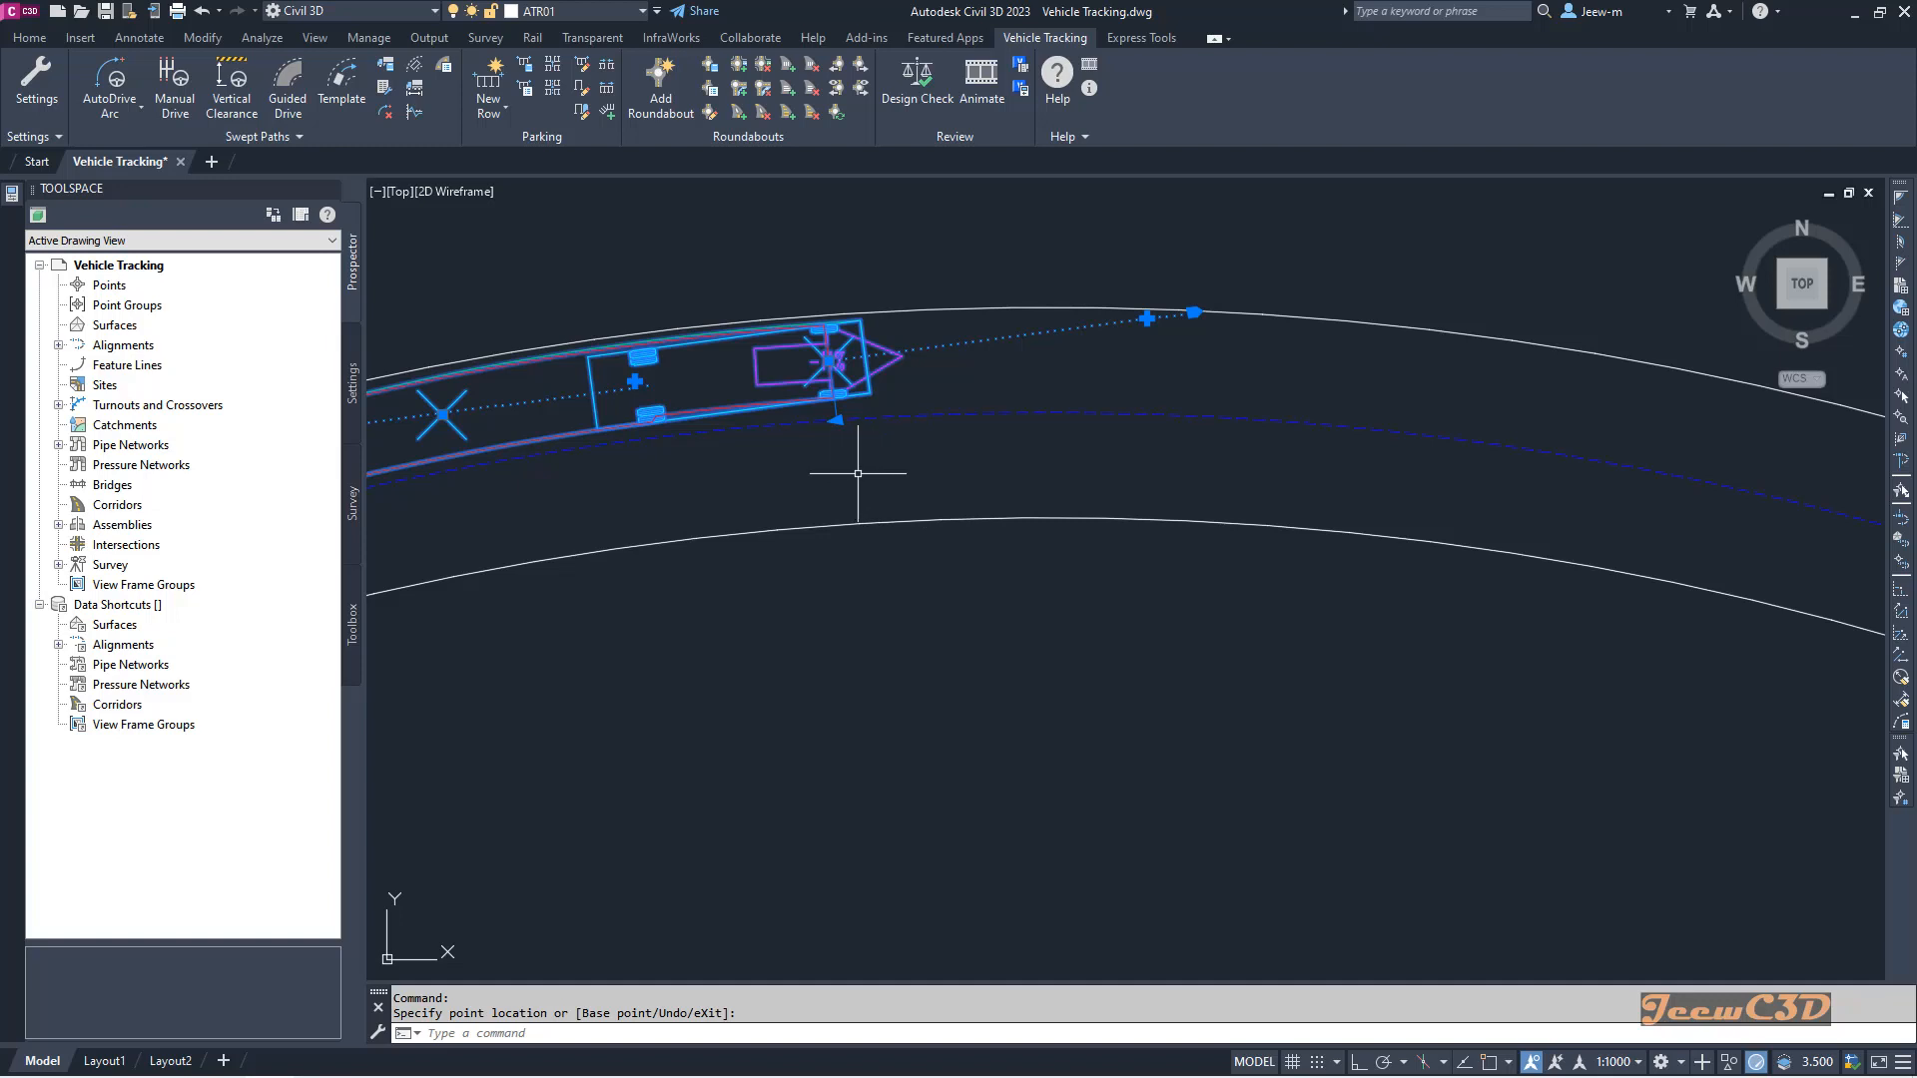
# Step: Continue the path from its trimmed end with AutoDrive Arc, placing one point past the crest and one near the road's end
pyautogui.scroll(-4, 954, 416)
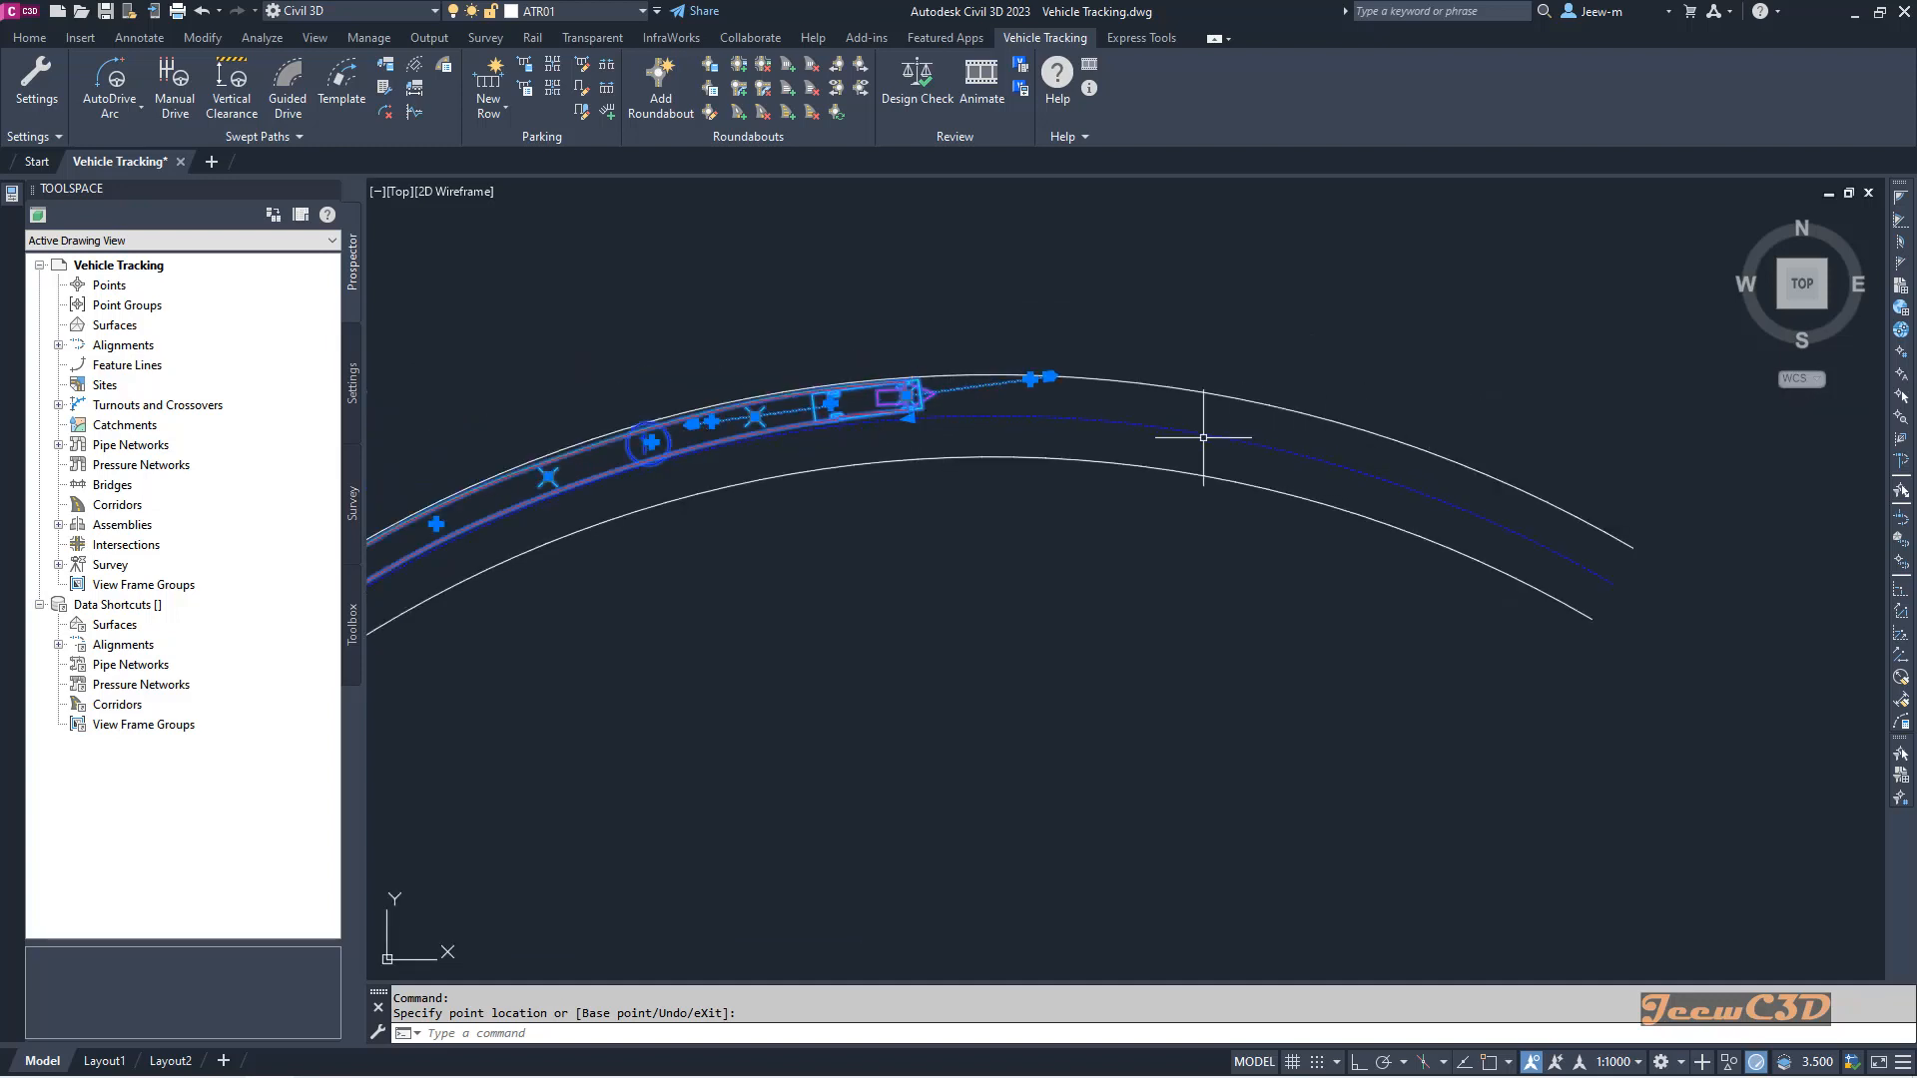
pyautogui.click(119, 123)
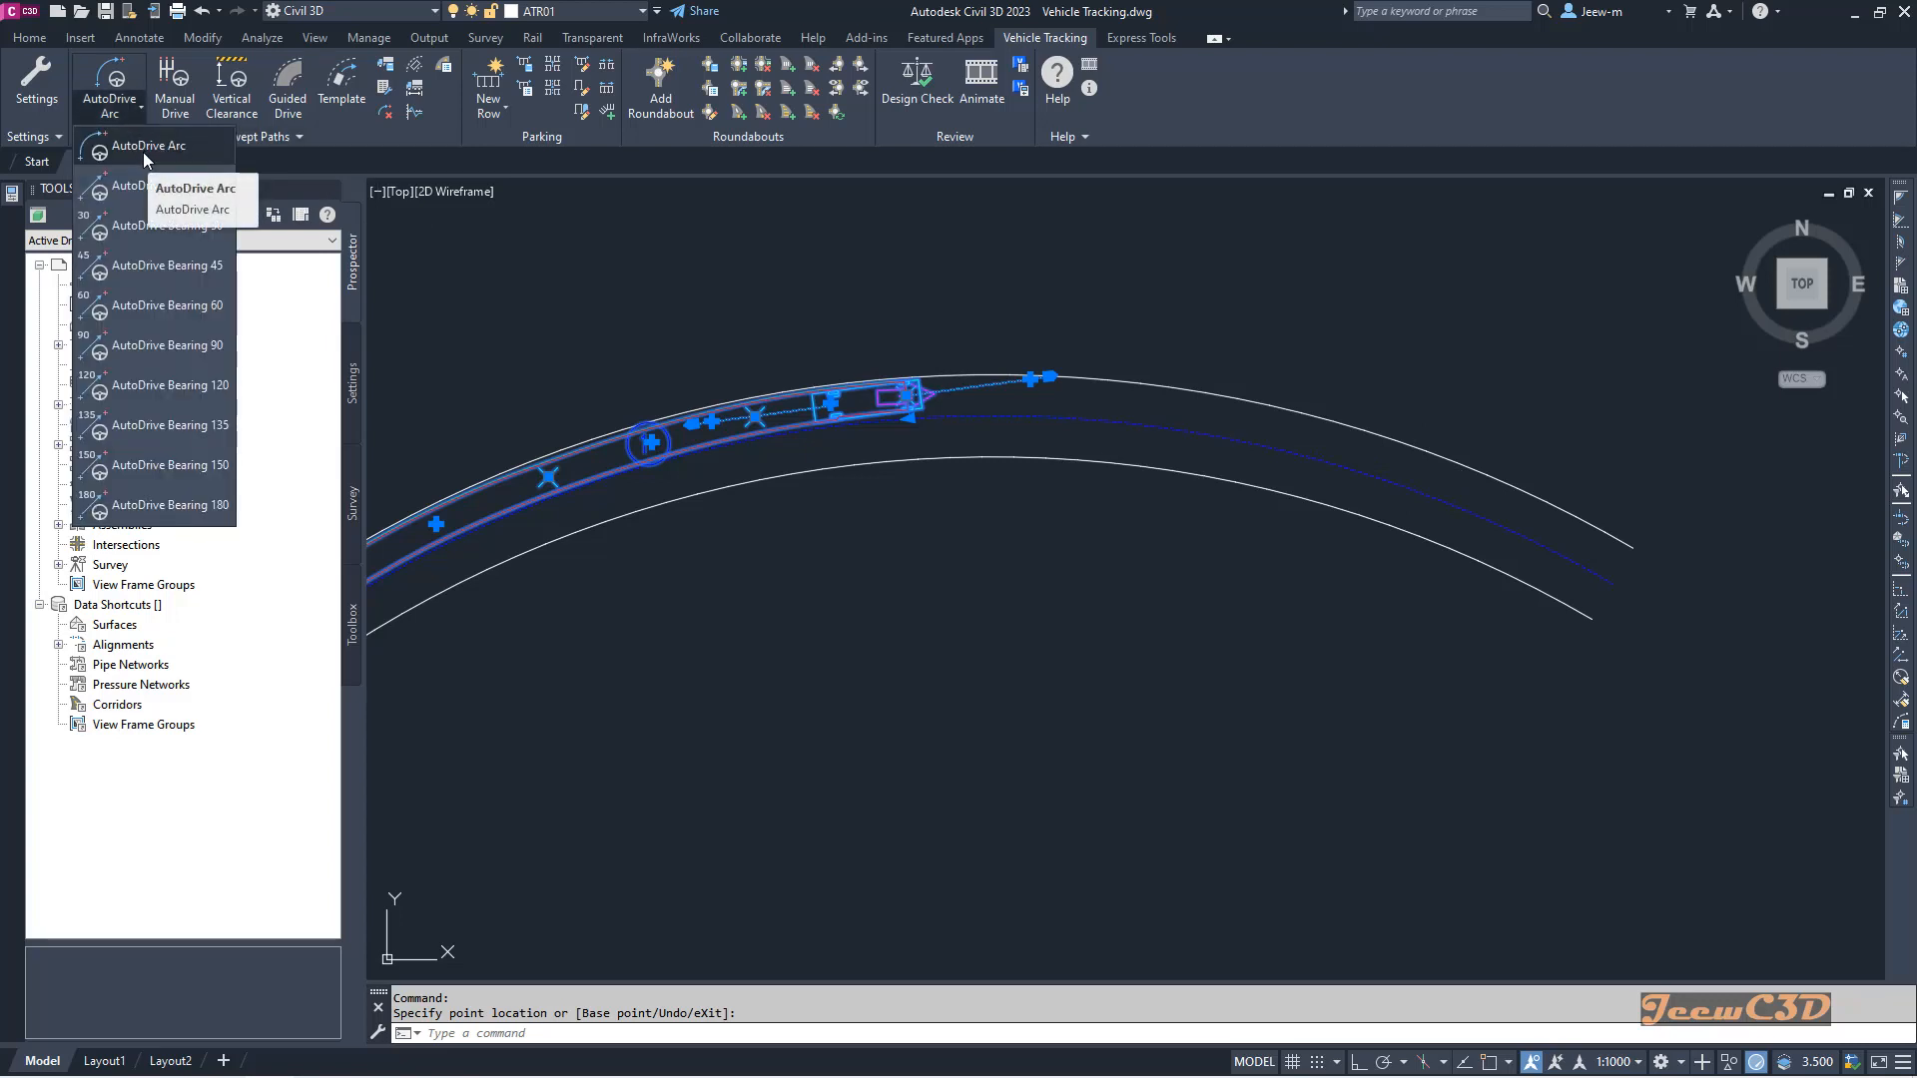
pyautogui.click(146, 148)
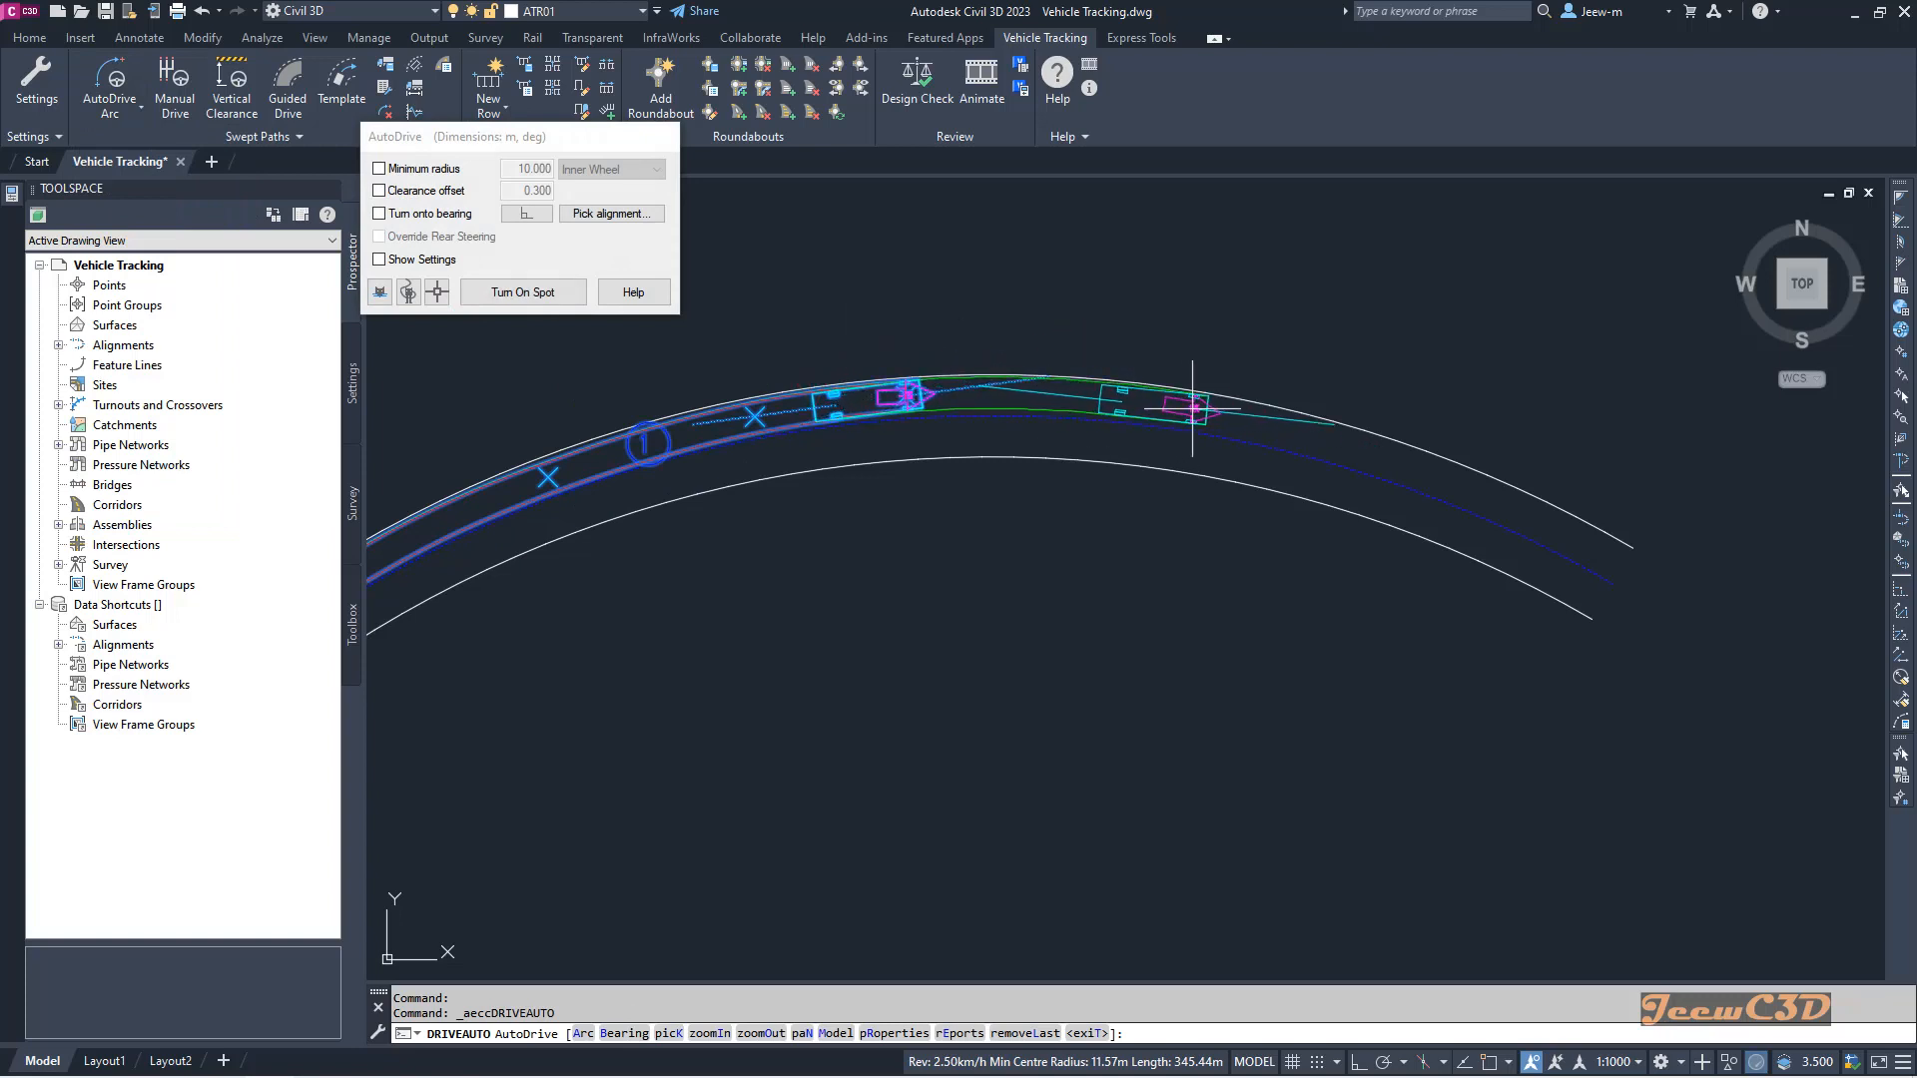
pyautogui.click(1233, 411)
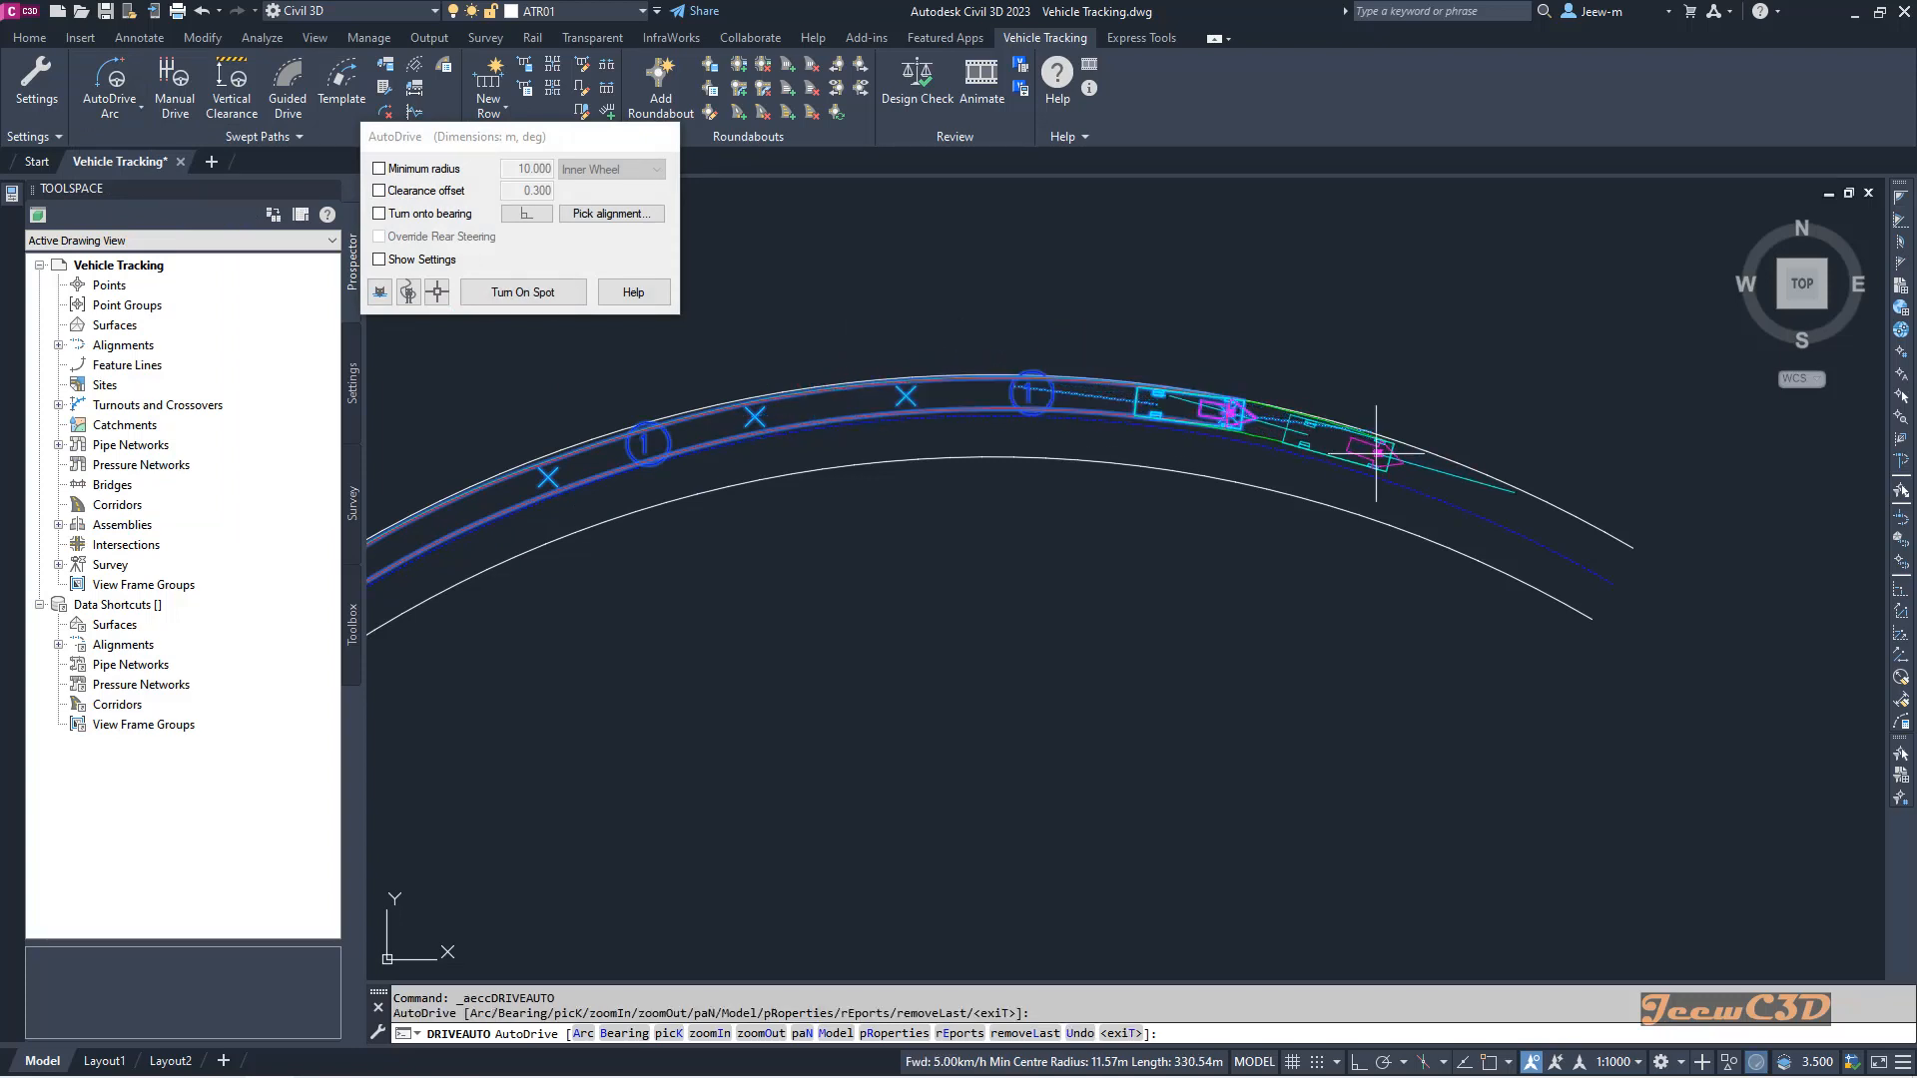
pyautogui.click(1594, 549)
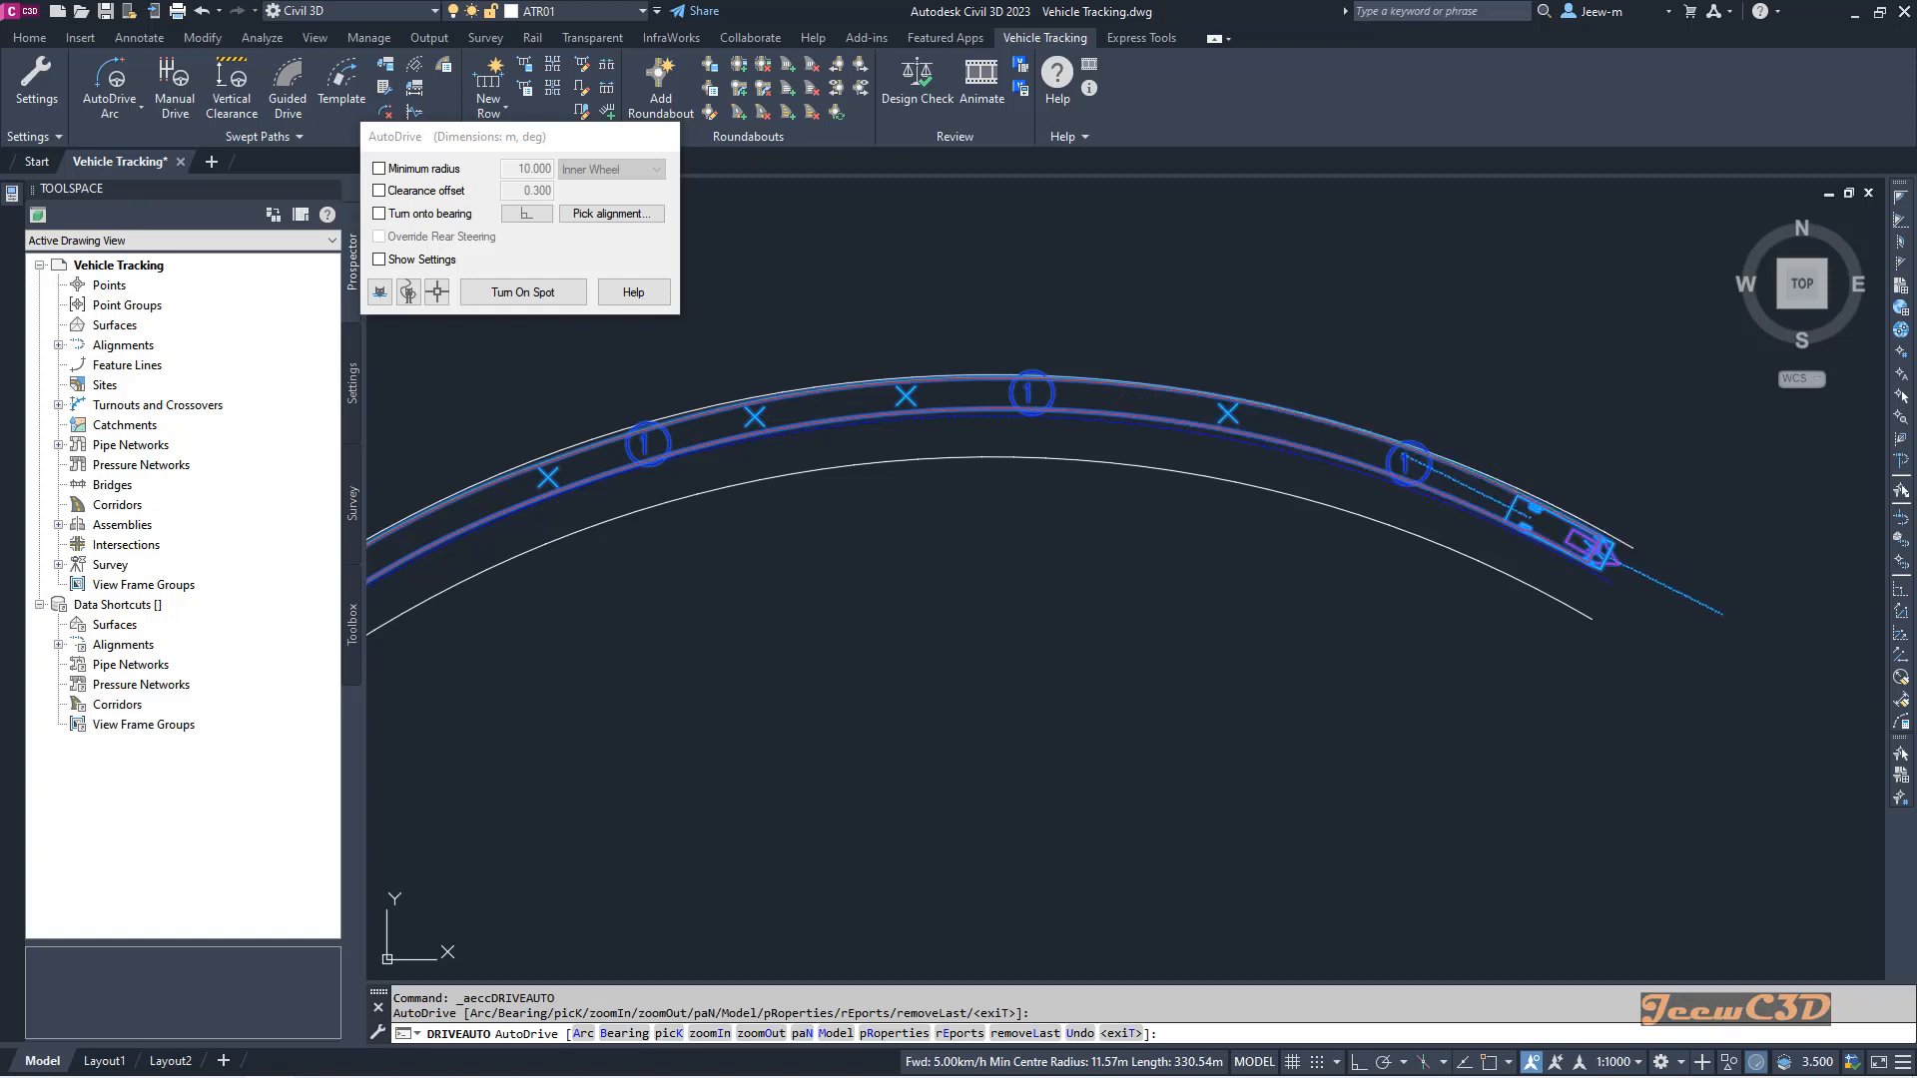
# Step: Try driving the path past the road's end with a sharp turn, and remove that last section
pyautogui.scroll(3, 1588, 559)
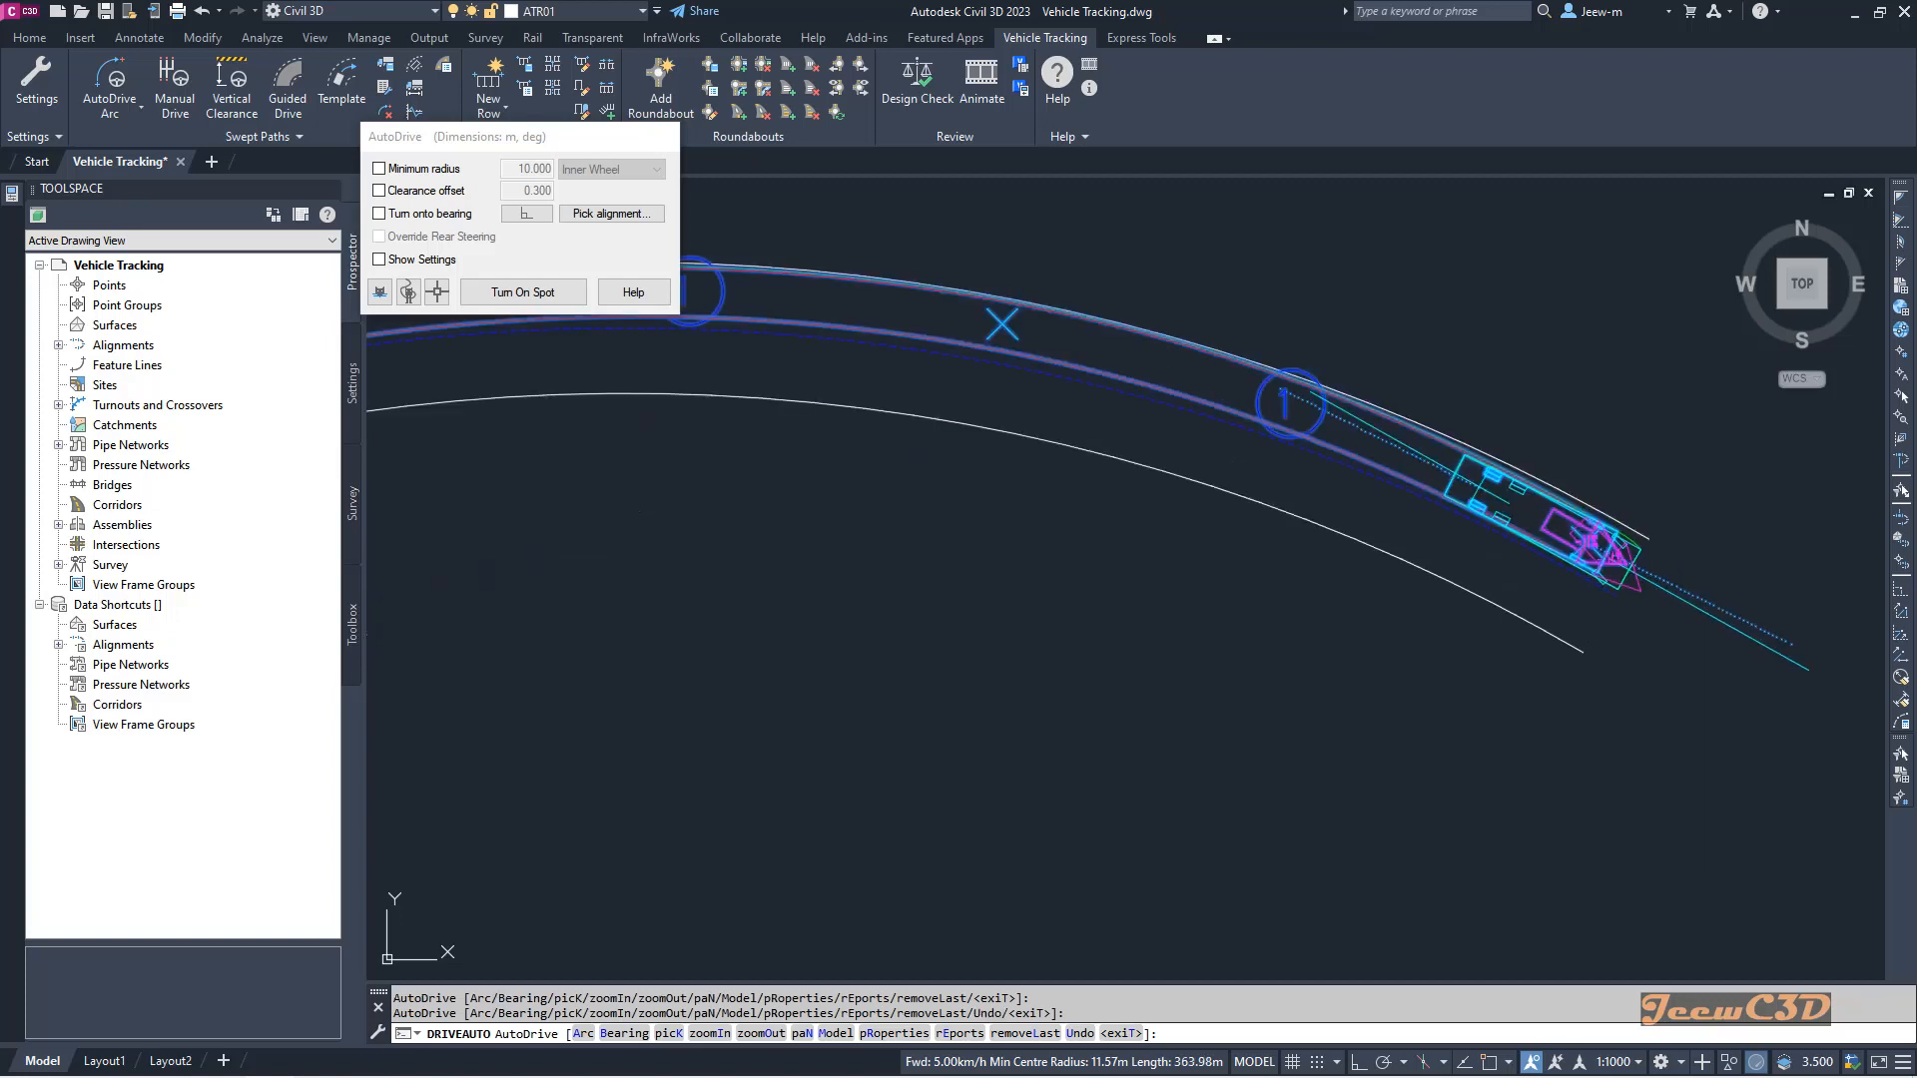
pyautogui.moveTo(1555, 658); pyautogui.dragTo(1566, 498, button='middle')
pyautogui.click(1597, 650)
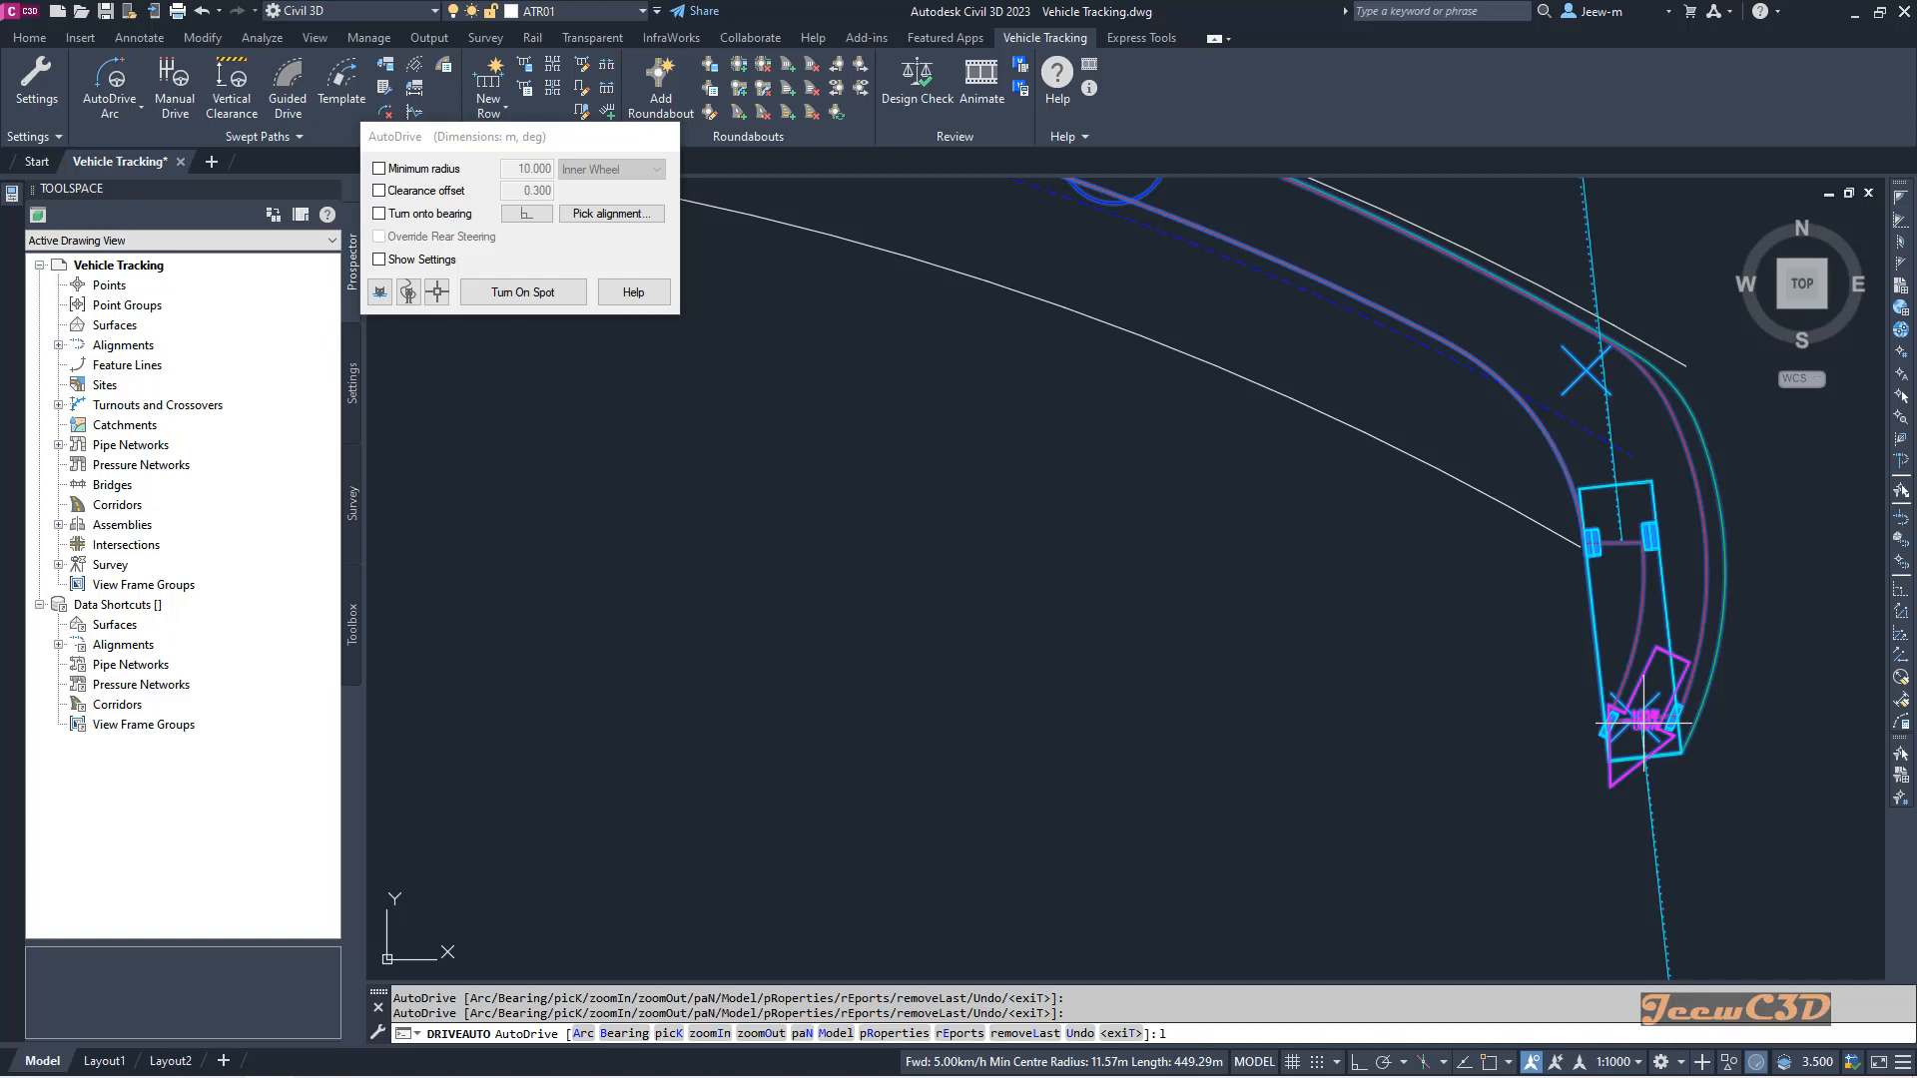
pyautogui.press('Return')
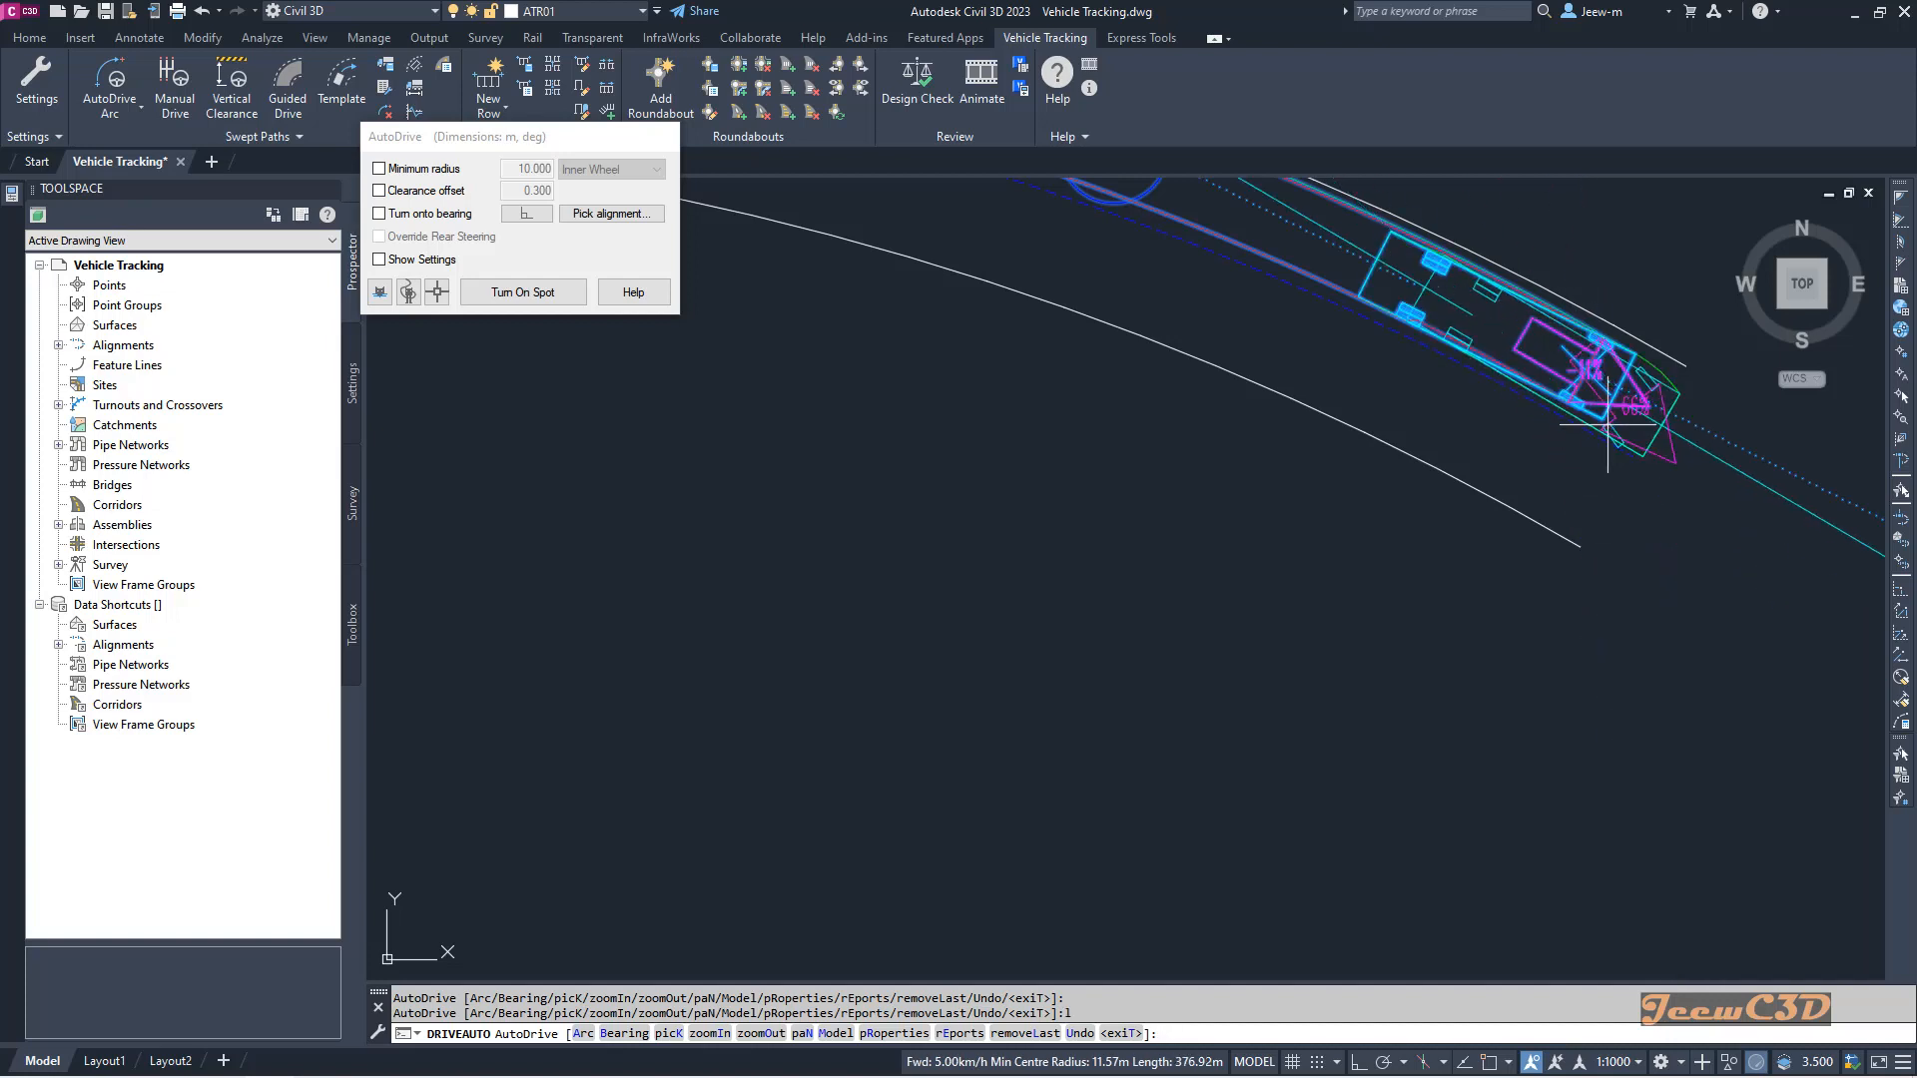
# Step: Remove the last four path sections within AutoDrive, back to the truck position on the approach to the last curve's crest
pyautogui.scroll(-5, 1678, 456)
pyautogui.scroll(6, 1627, 407)
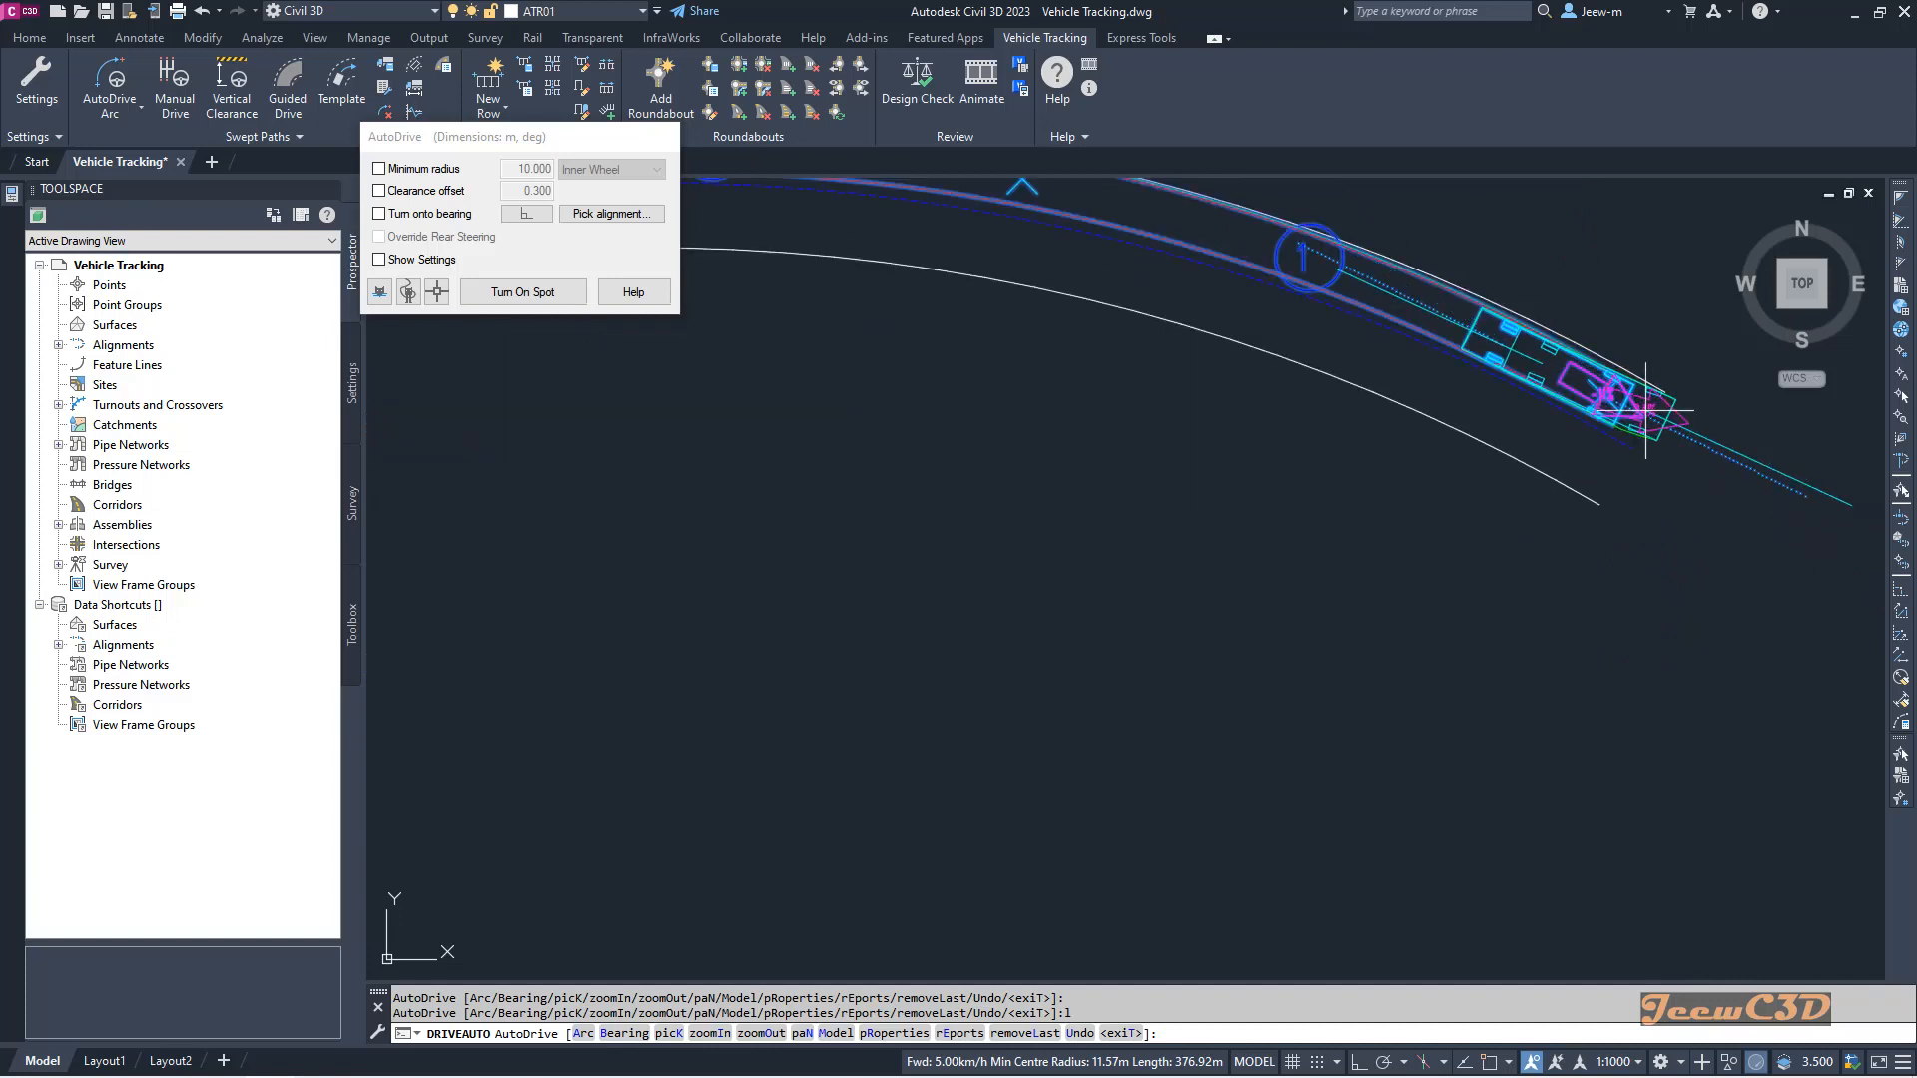
pyautogui.press('Return')
pyautogui.scroll(-4, 1585, 413)
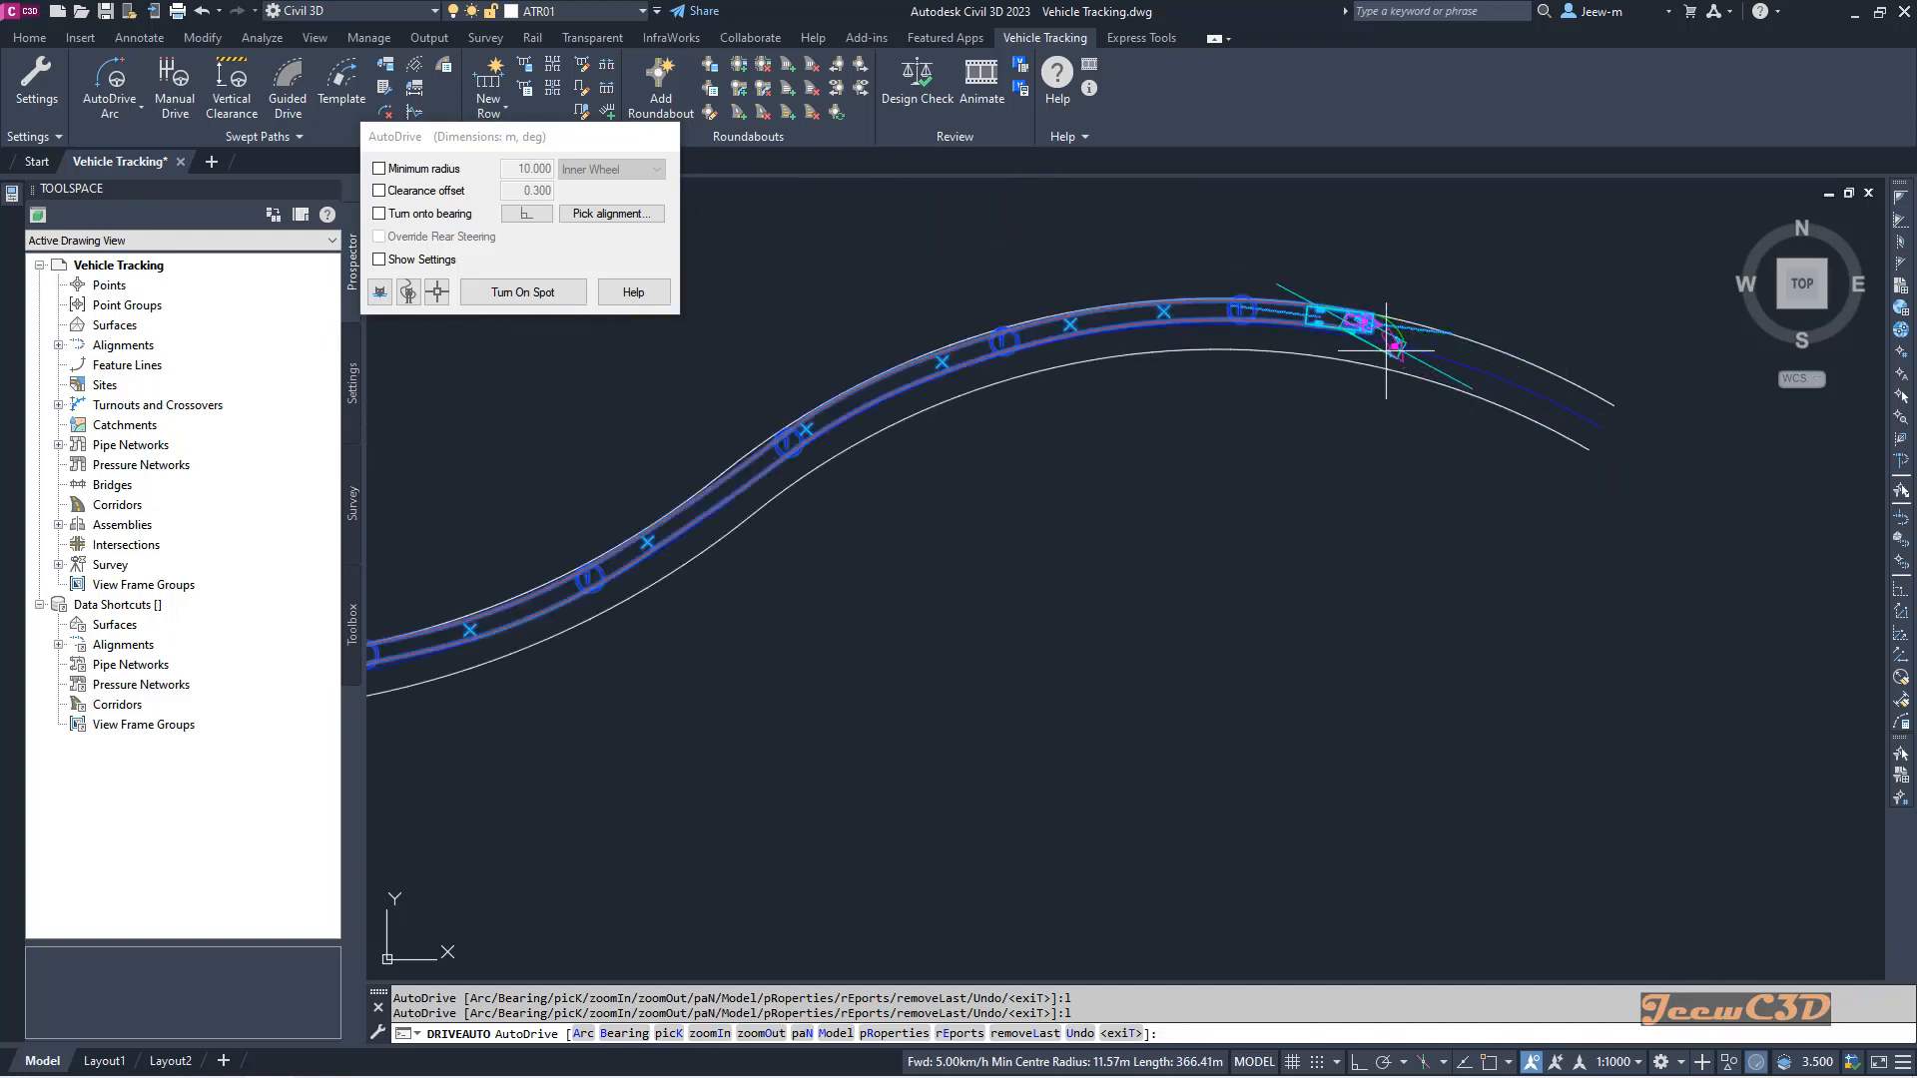
pyautogui.scroll(4, 1387, 348)
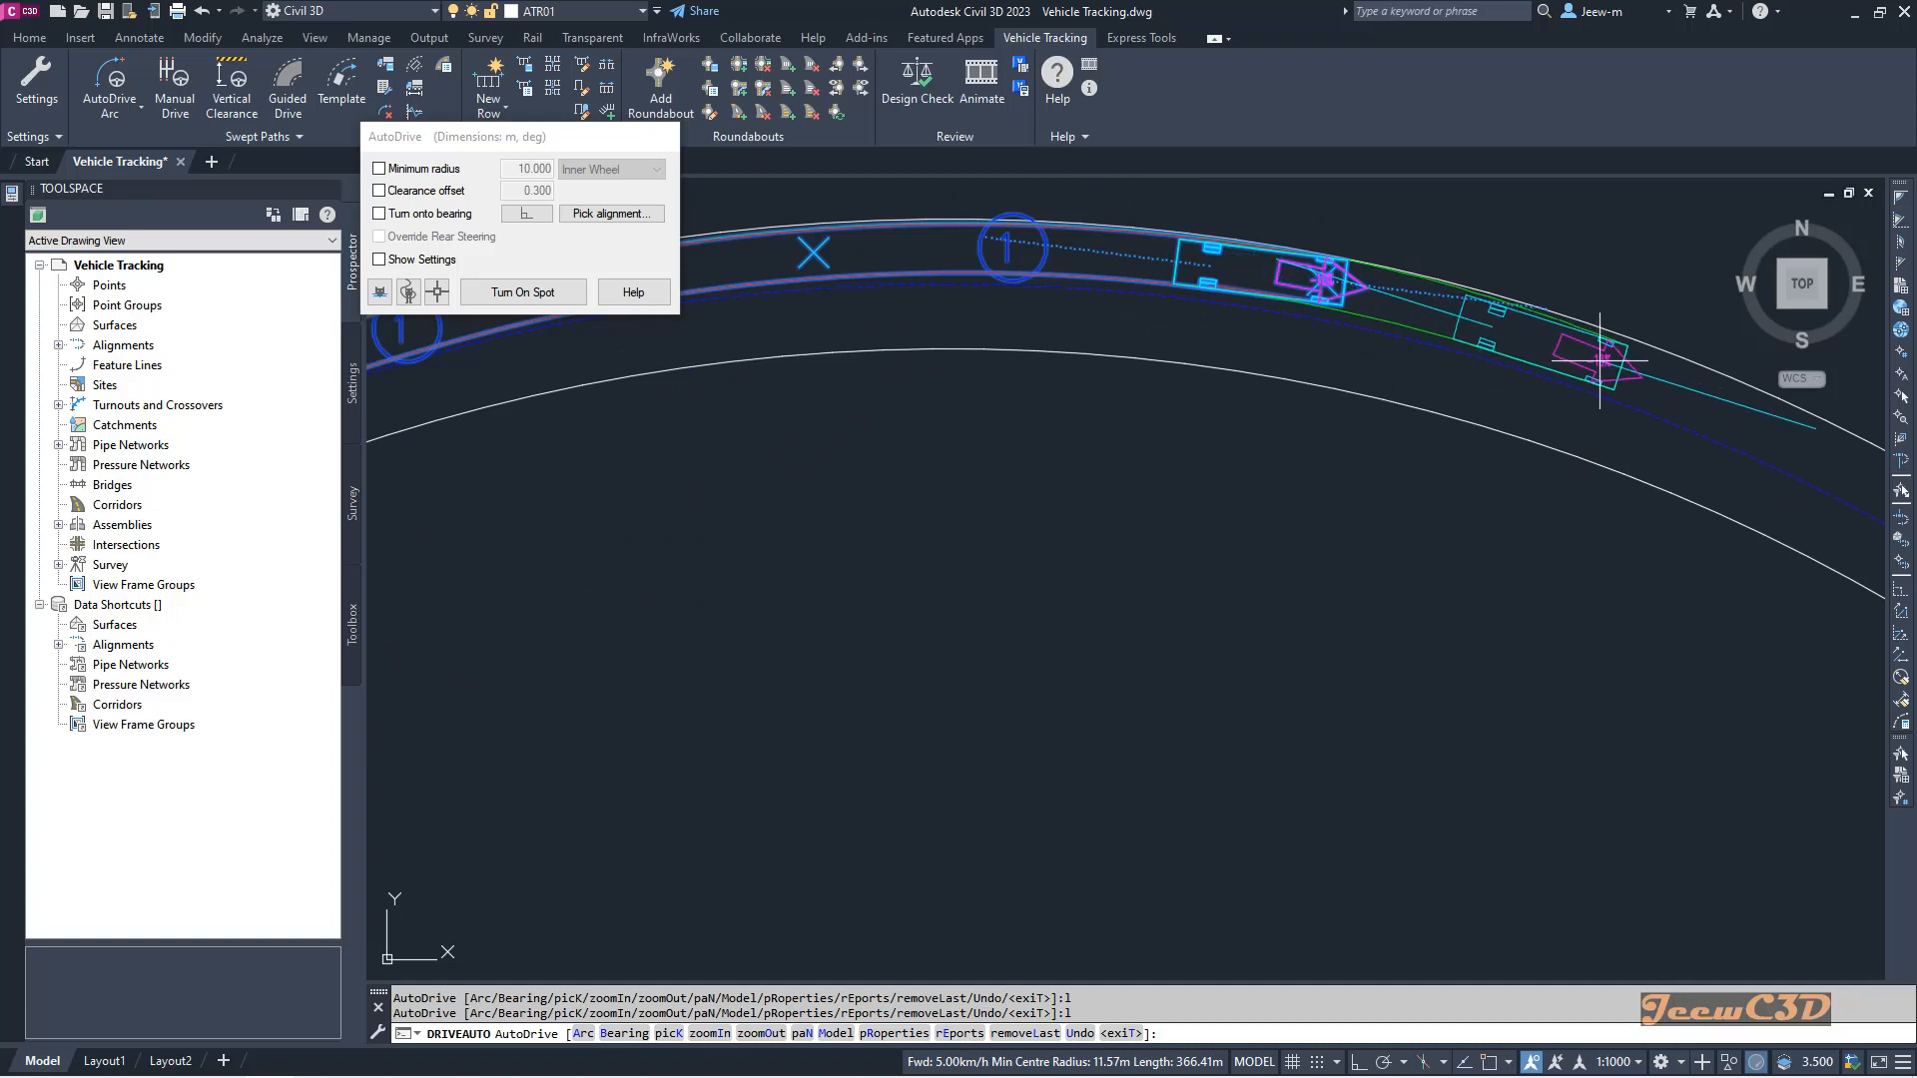
pyautogui.moveTo(1599, 360); pyautogui.dragTo(1388, 324, button='middle')
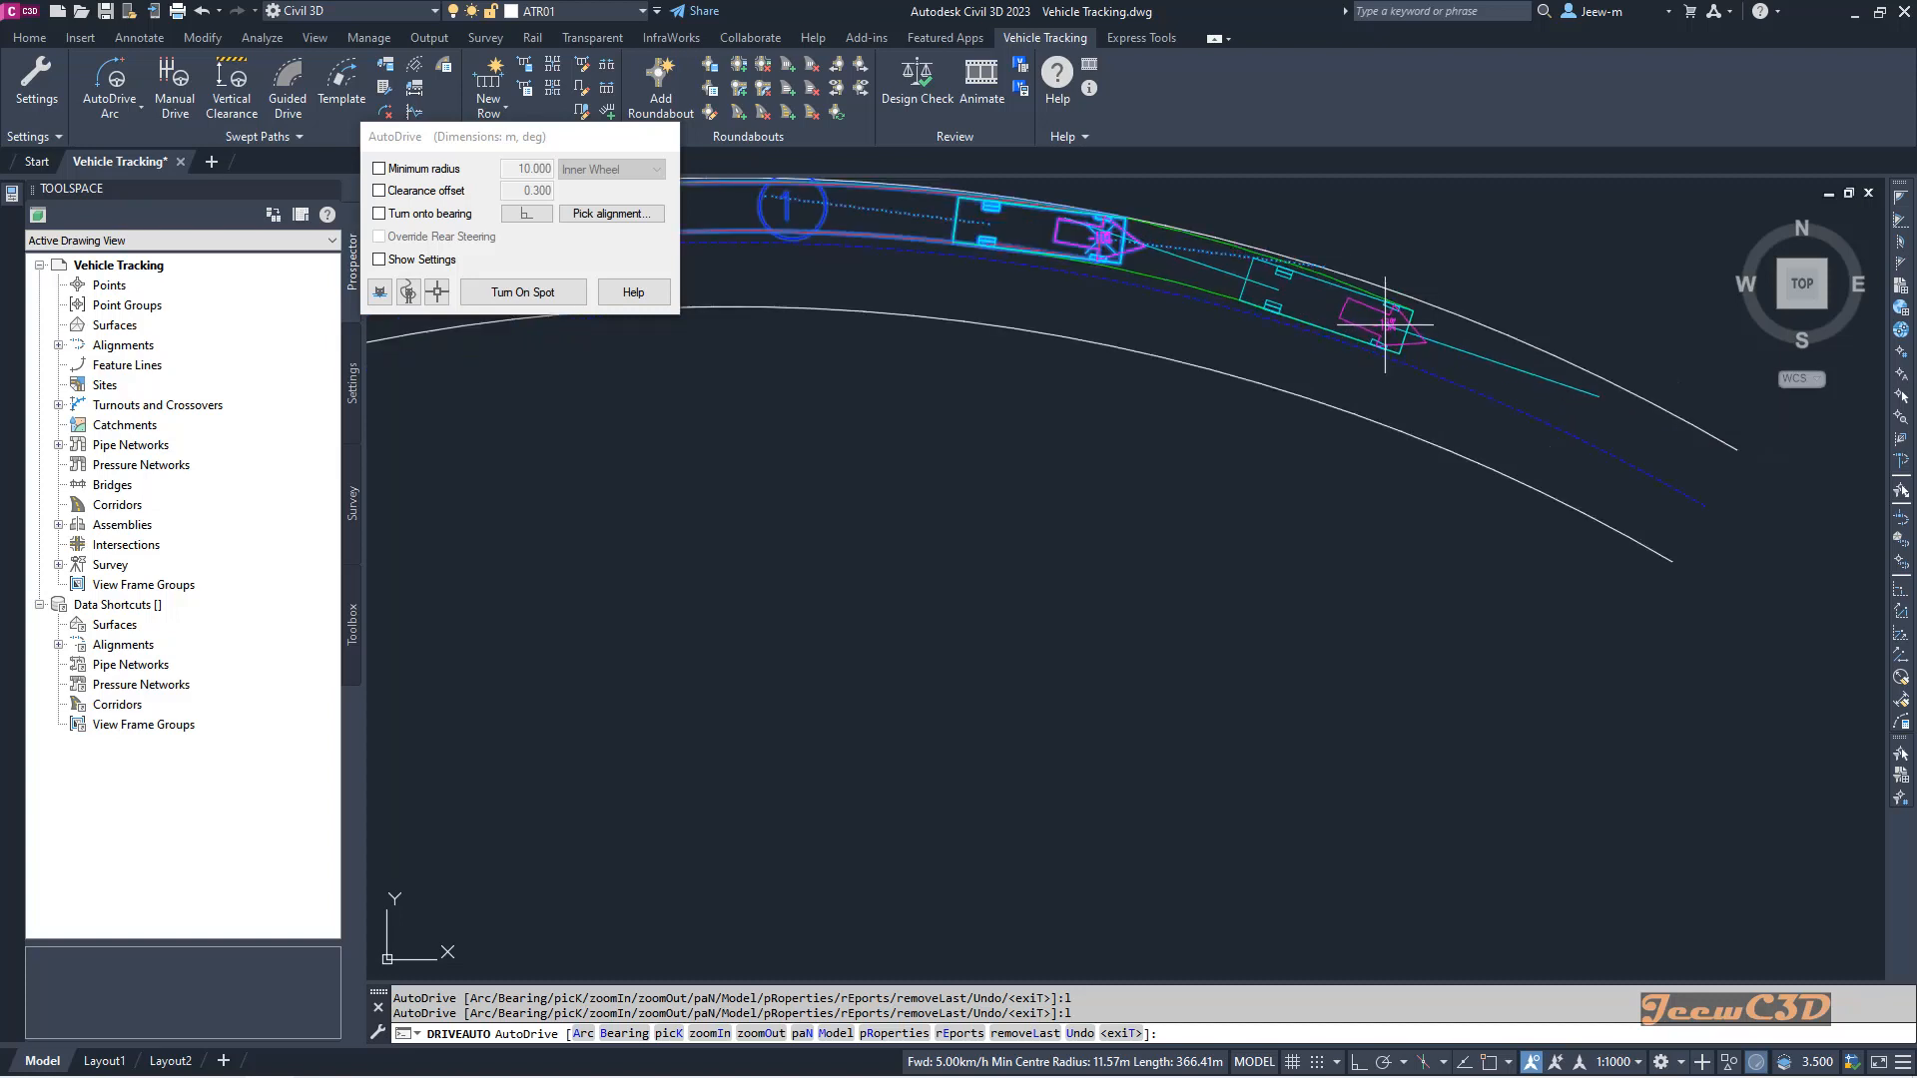
pyautogui.scroll(-6, 1382, 322)
pyautogui.scroll(4, 1447, 320)
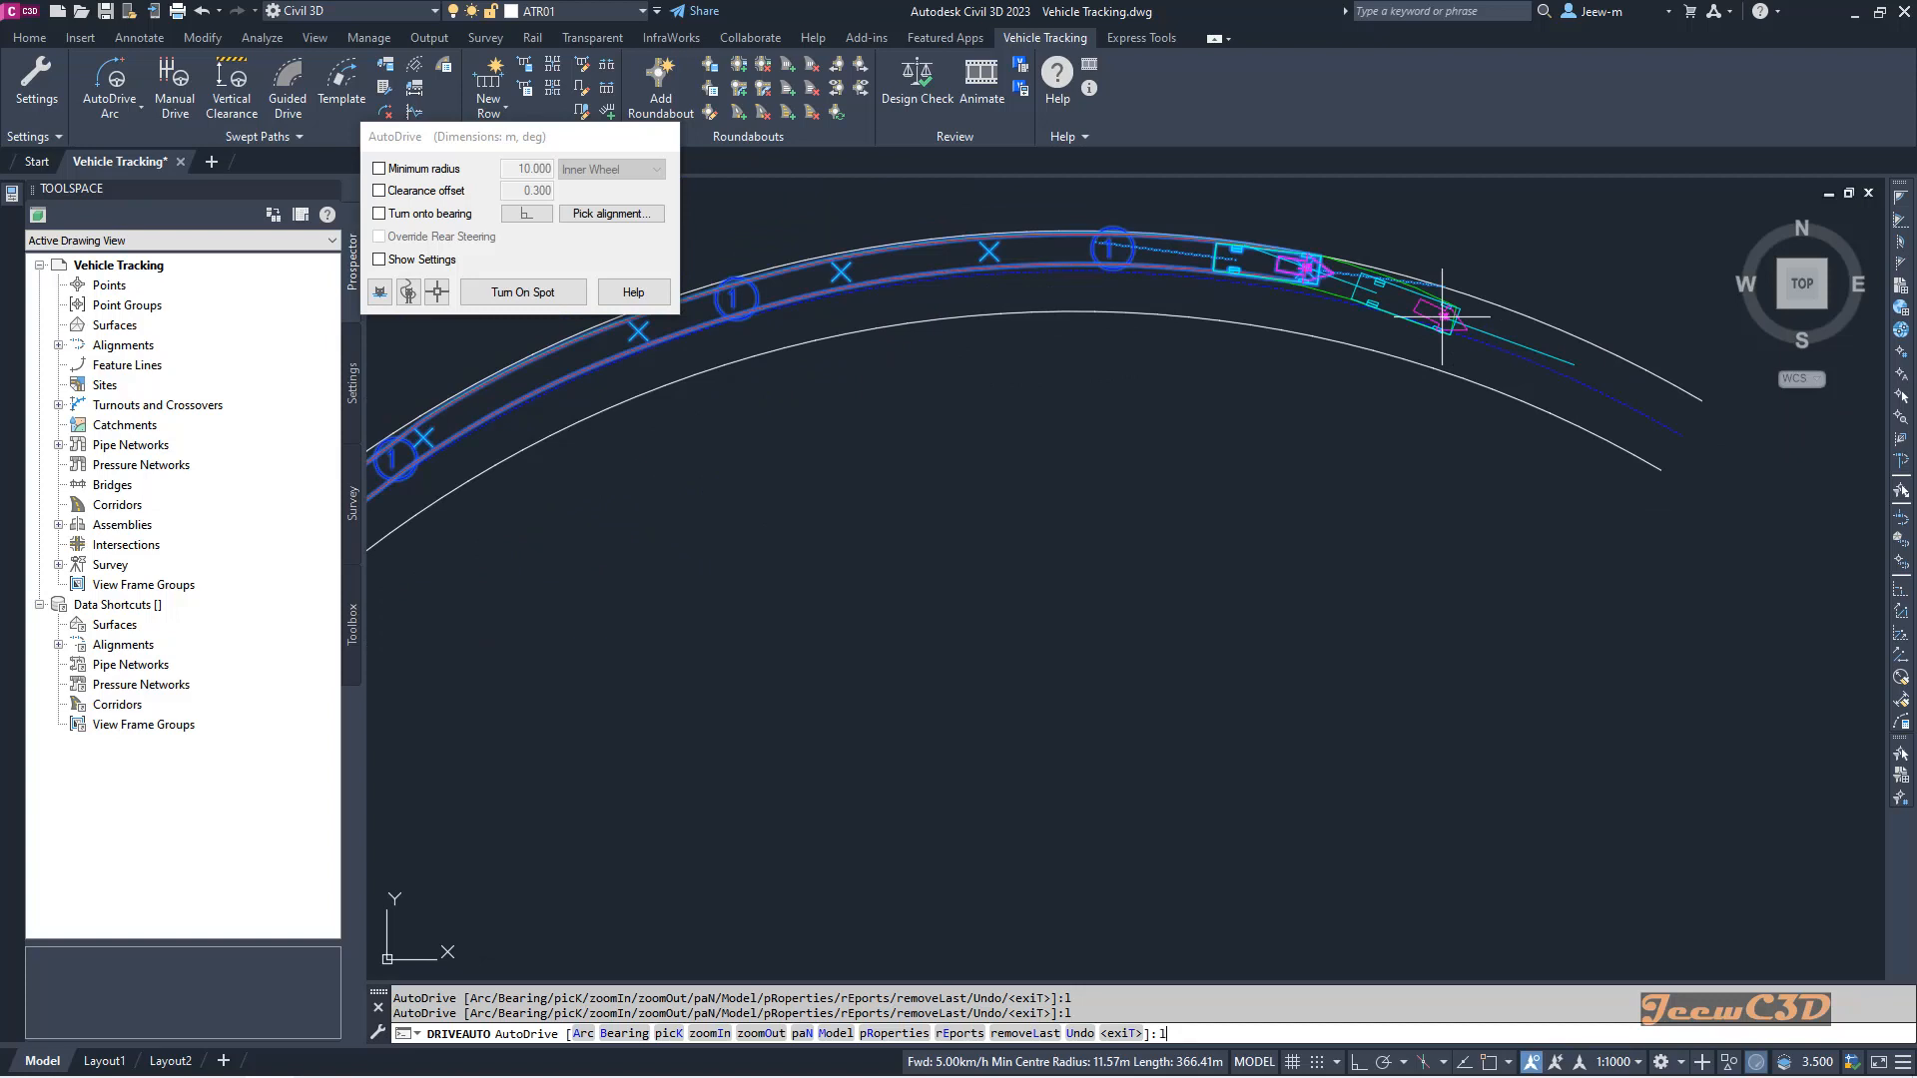
pyautogui.press('Return')
pyautogui.write('l')
pyautogui.press('Return')
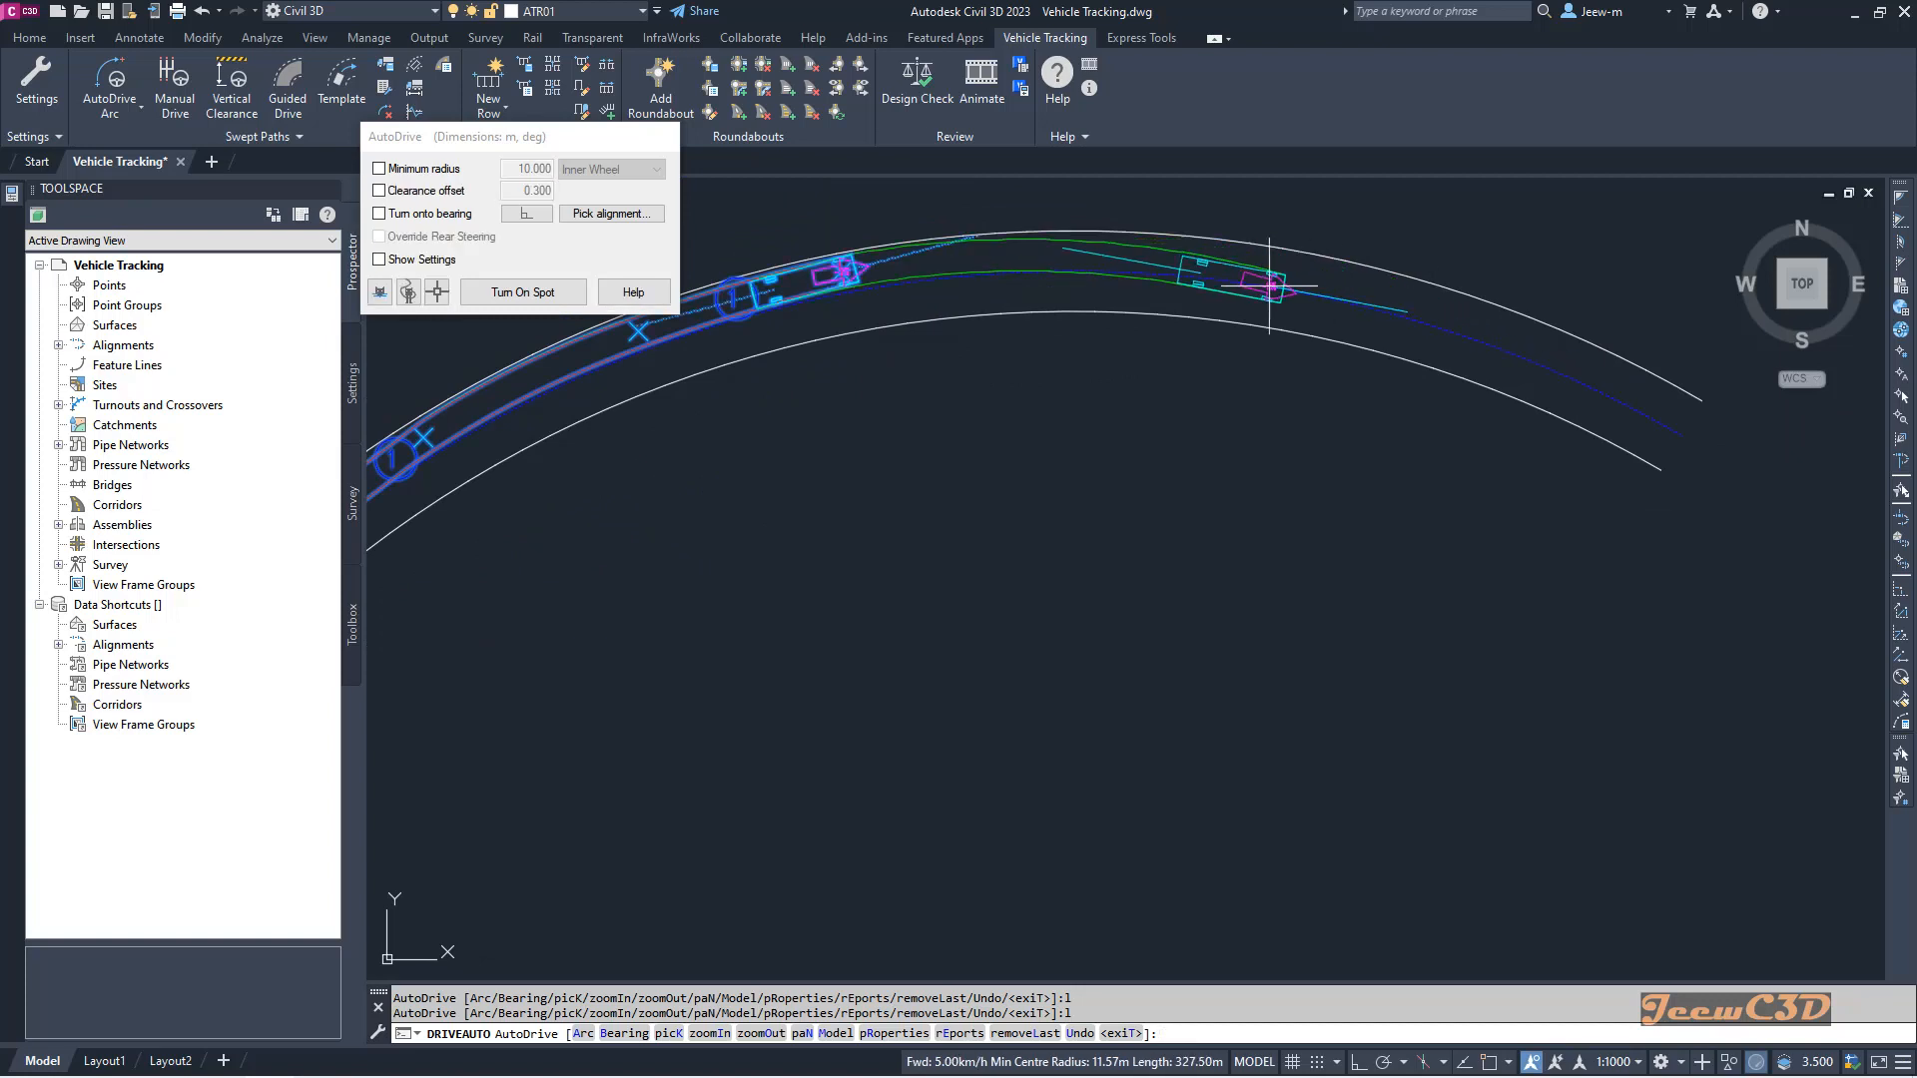
pyautogui.moveTo(1171, 289); pyautogui.dragTo(1394, 288, button='middle')
pyautogui.press('Return')
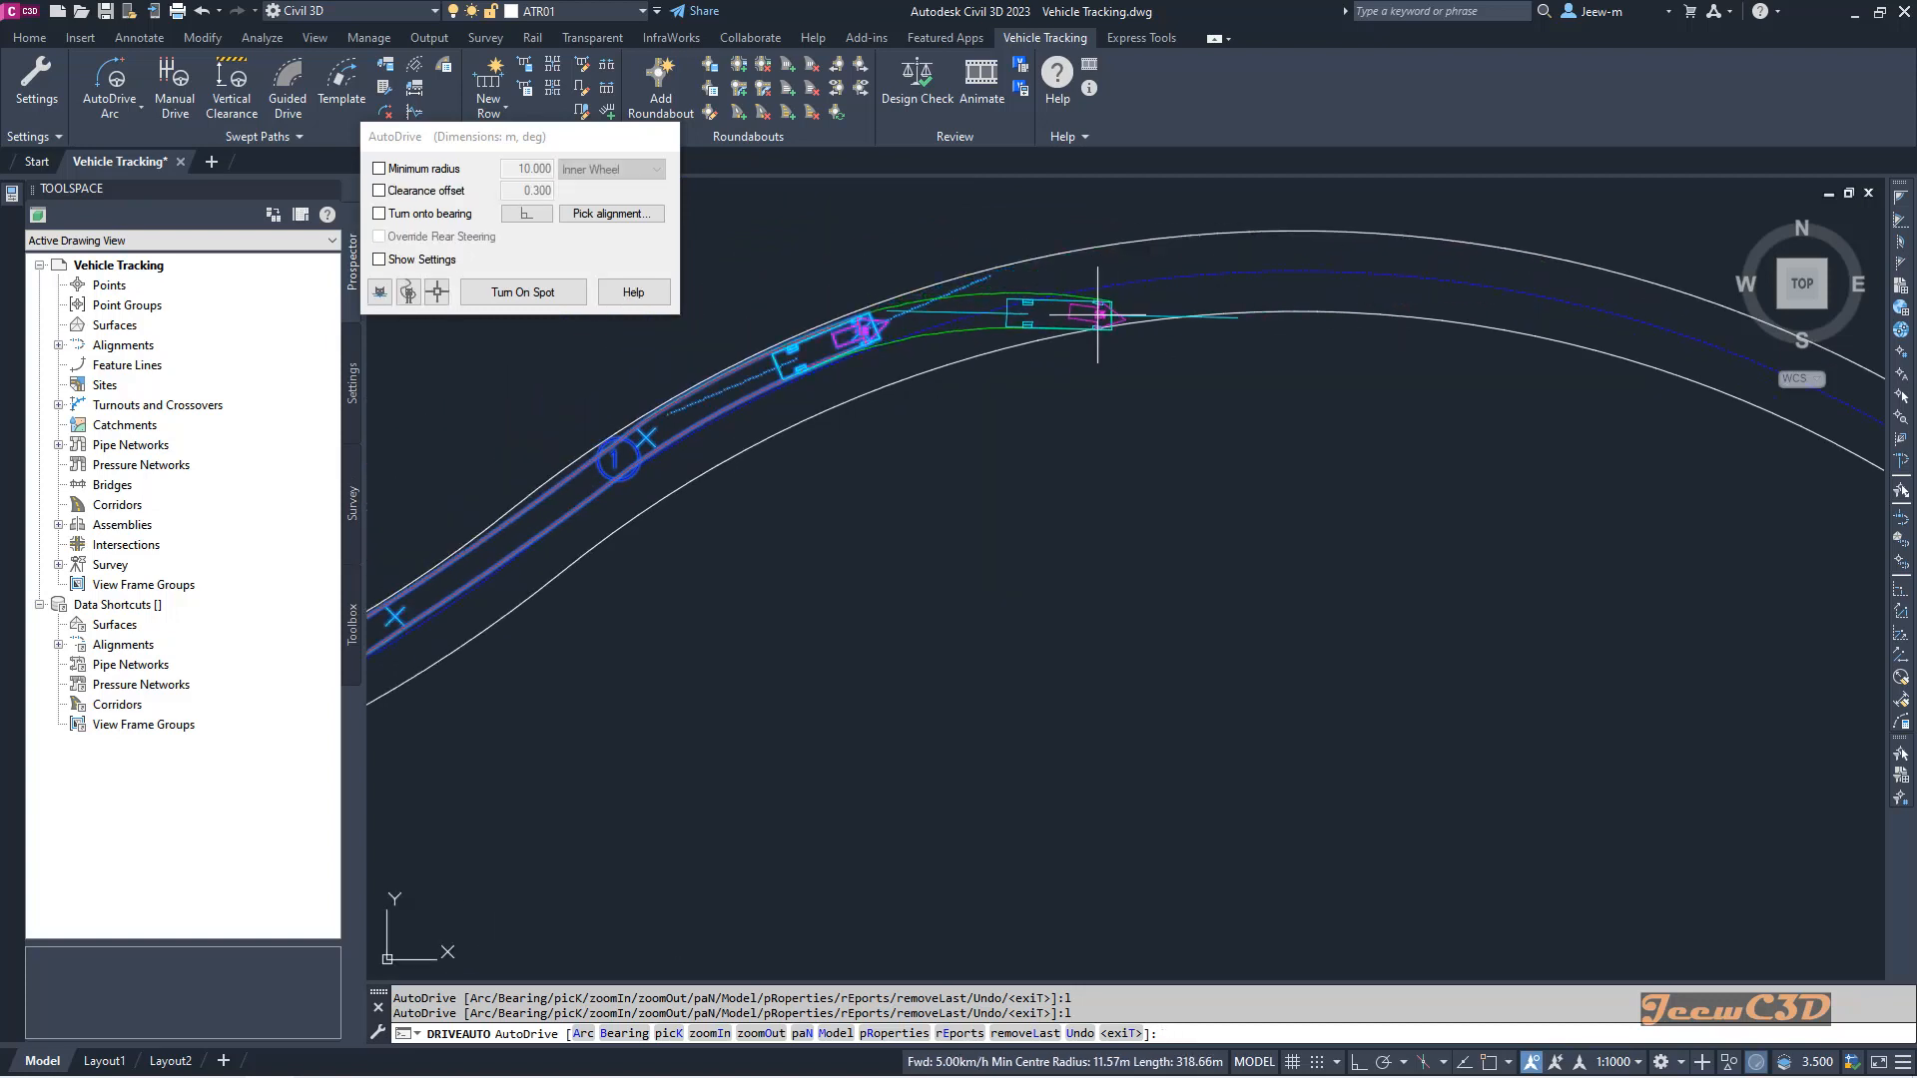
# Step: Enable a clearance offset of 0.300 and extend the path to just before the last curve's crest, inside the lane
pyautogui.scroll(4, 1076, 305)
pyautogui.scroll(-2, 1073, 272)
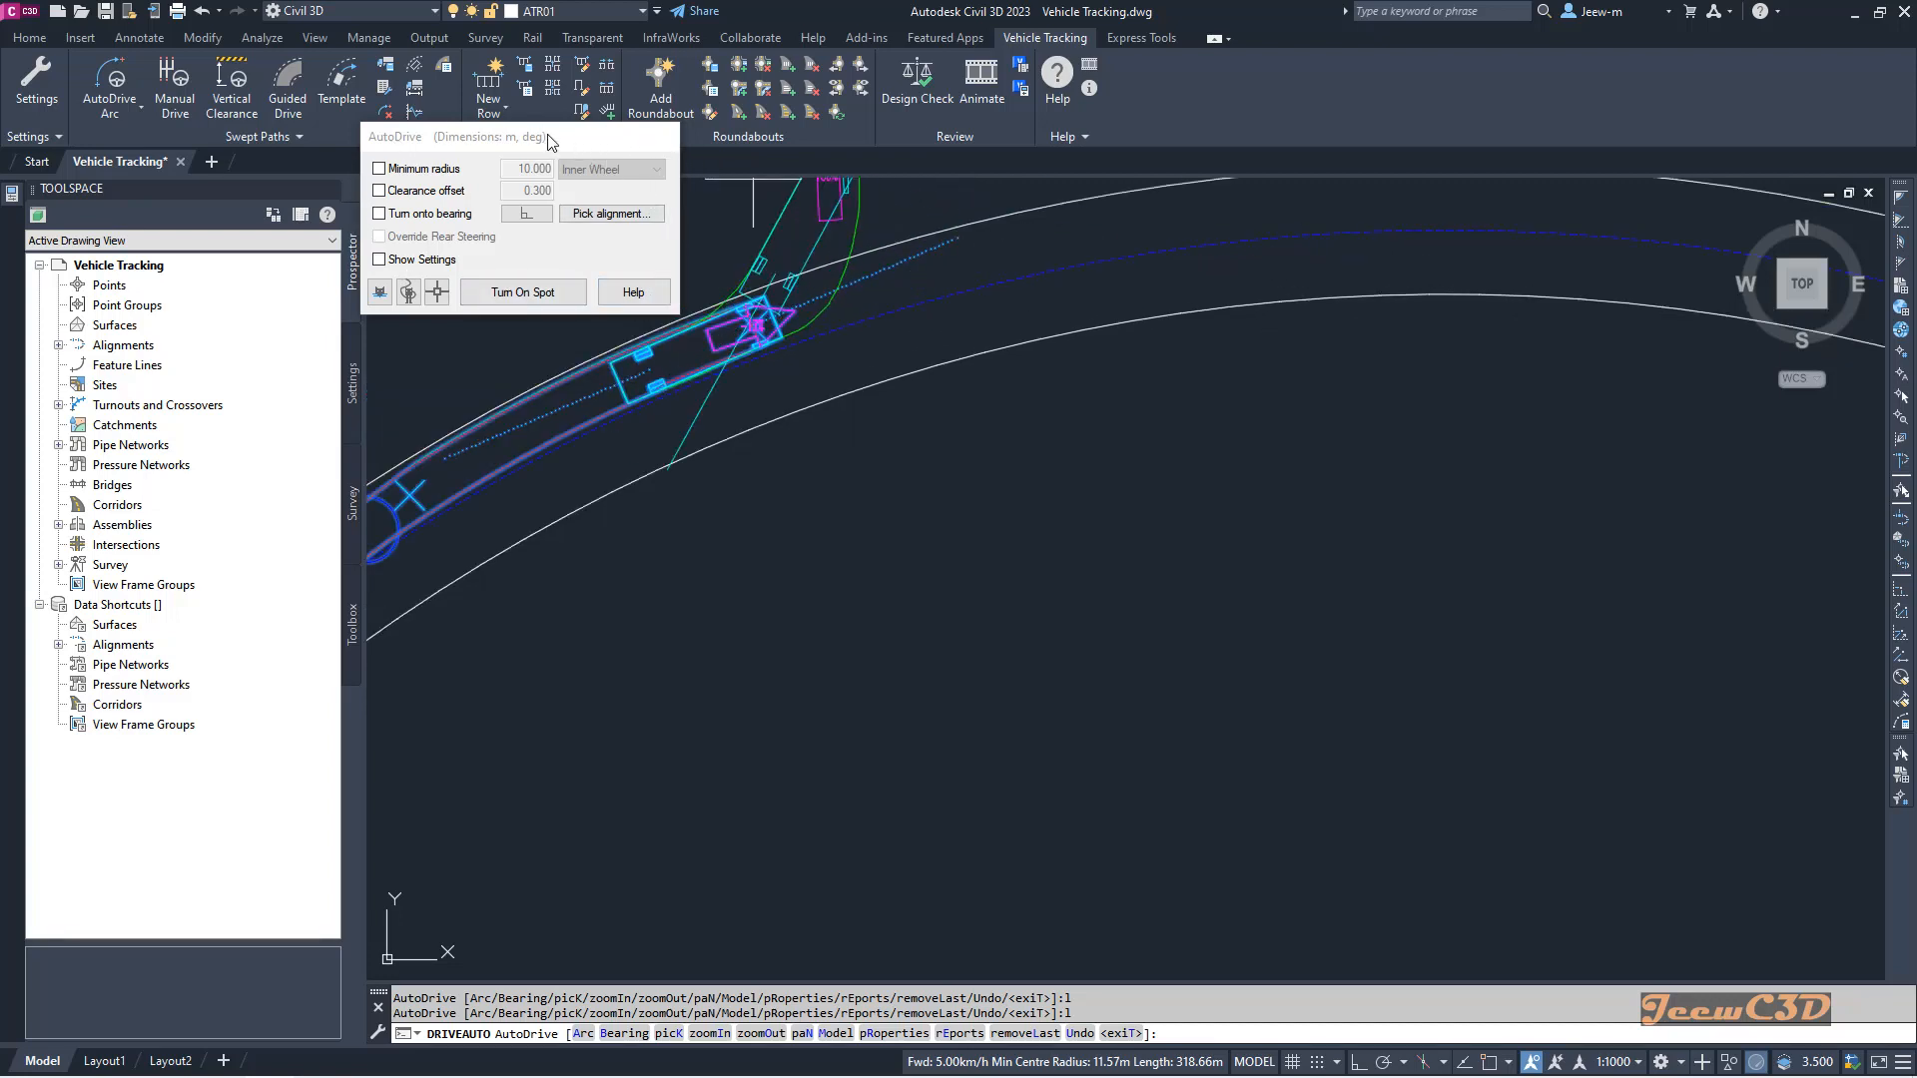
pyautogui.click(379, 191)
pyautogui.scroll(-2, 870, 247)
pyautogui.moveTo(971, 240); pyautogui.dragTo(830, 302, button='middle')
pyautogui.scroll(6, 872, 292)
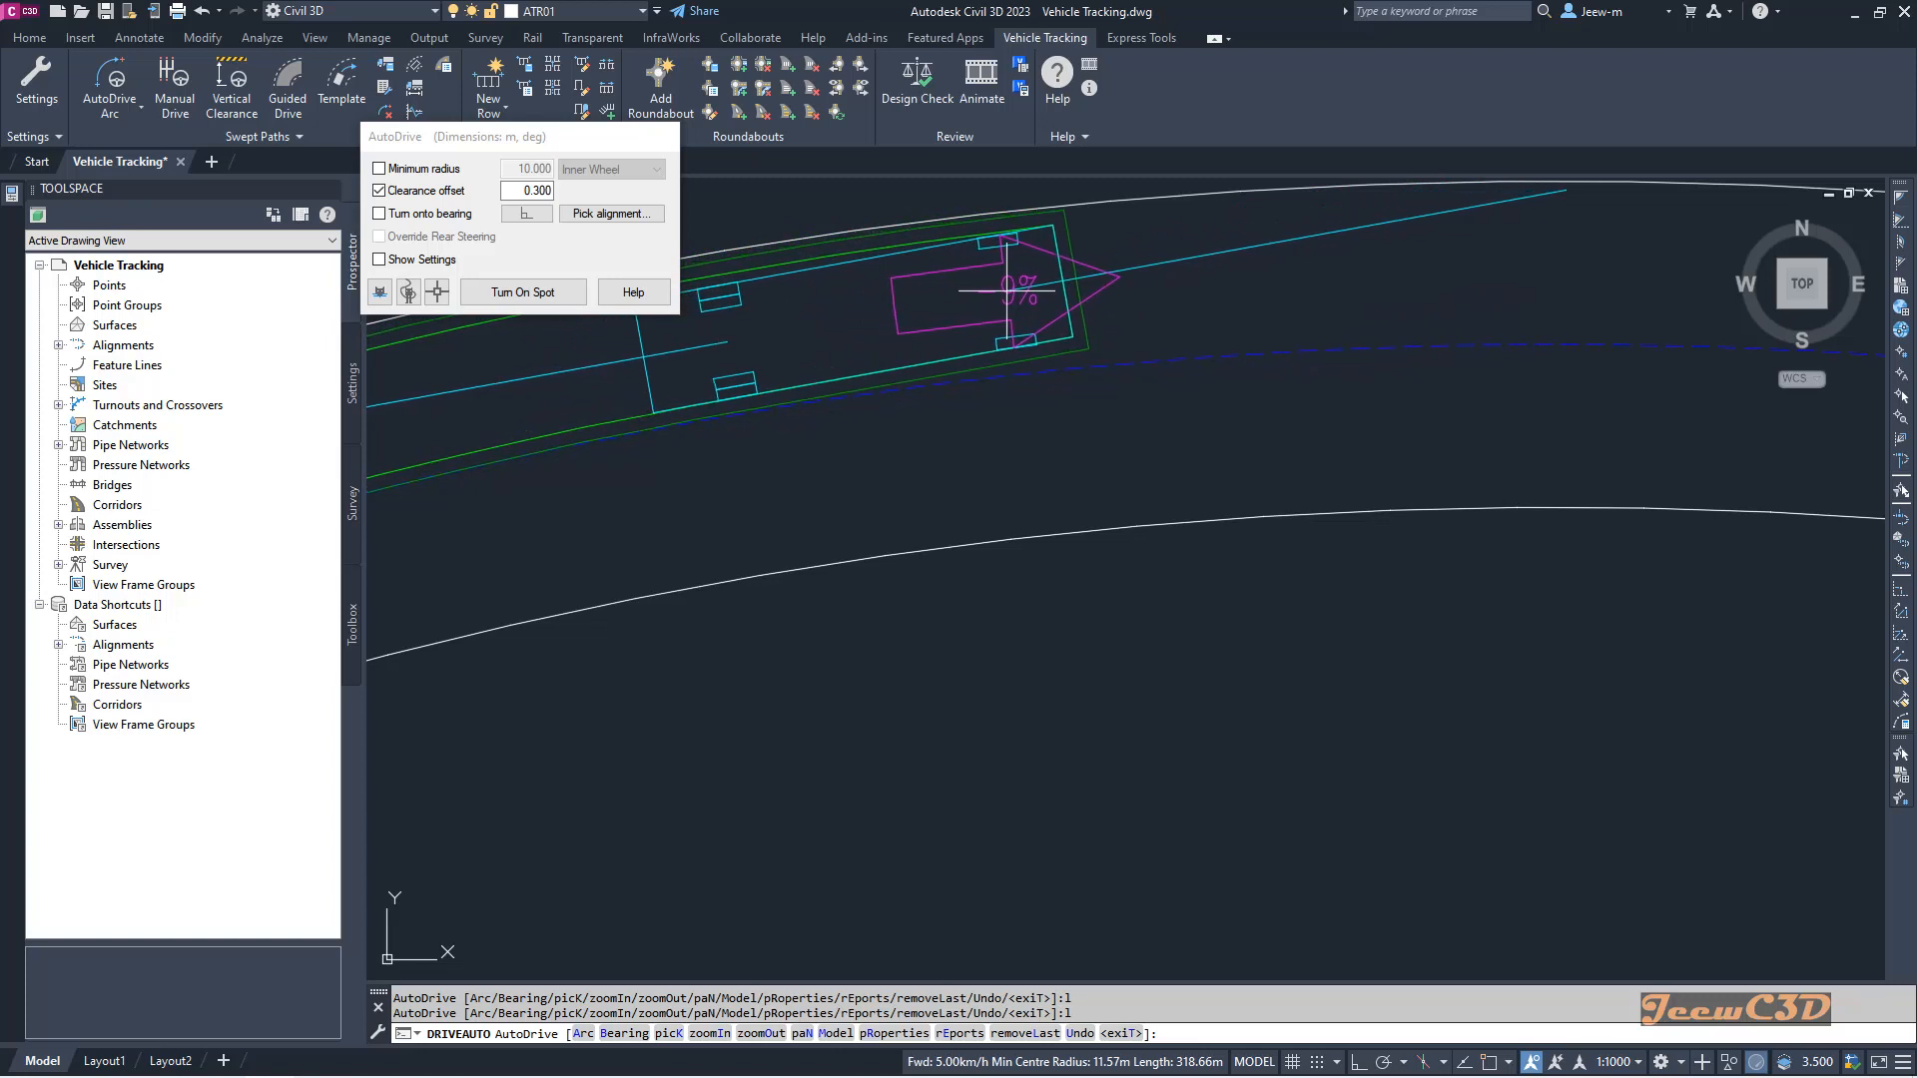
pyautogui.scroll(-5, 998, 293)
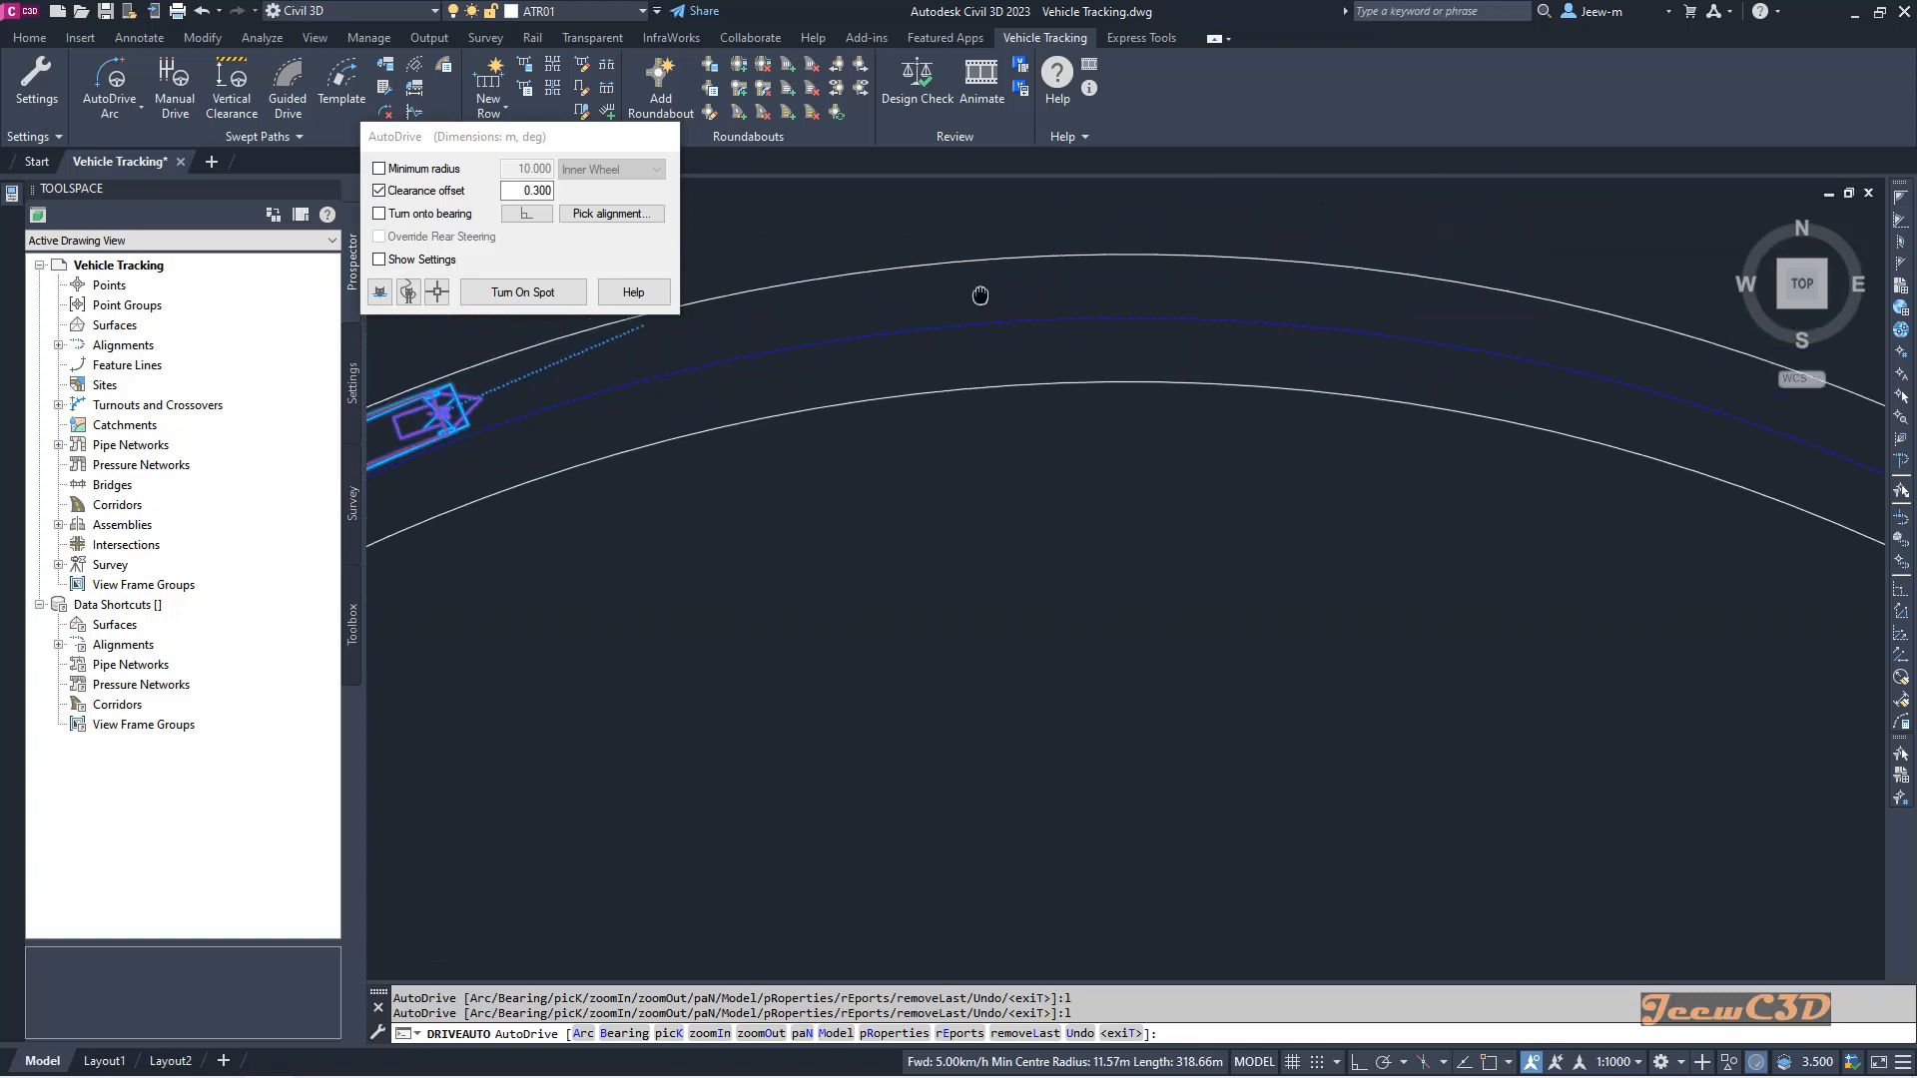
pyautogui.scroll(5, 979, 295)
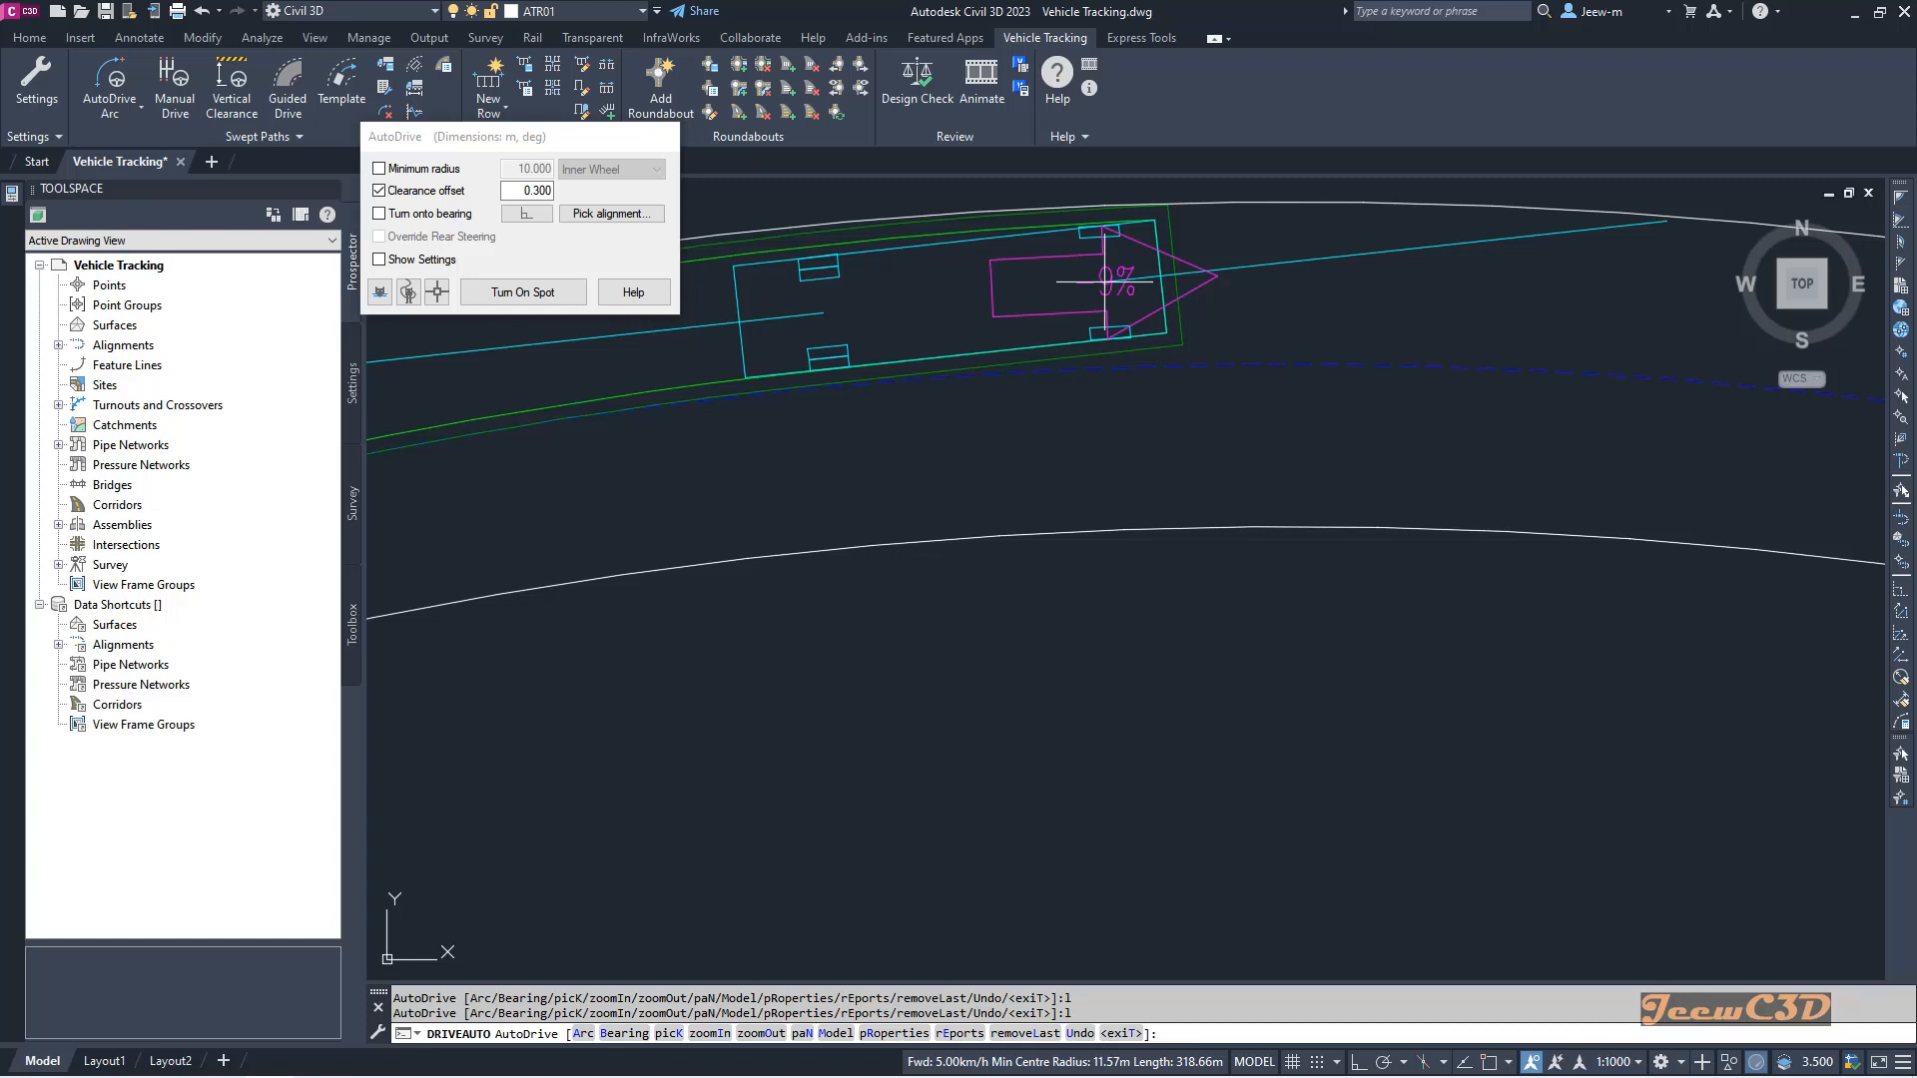
pyautogui.click(1104, 282)
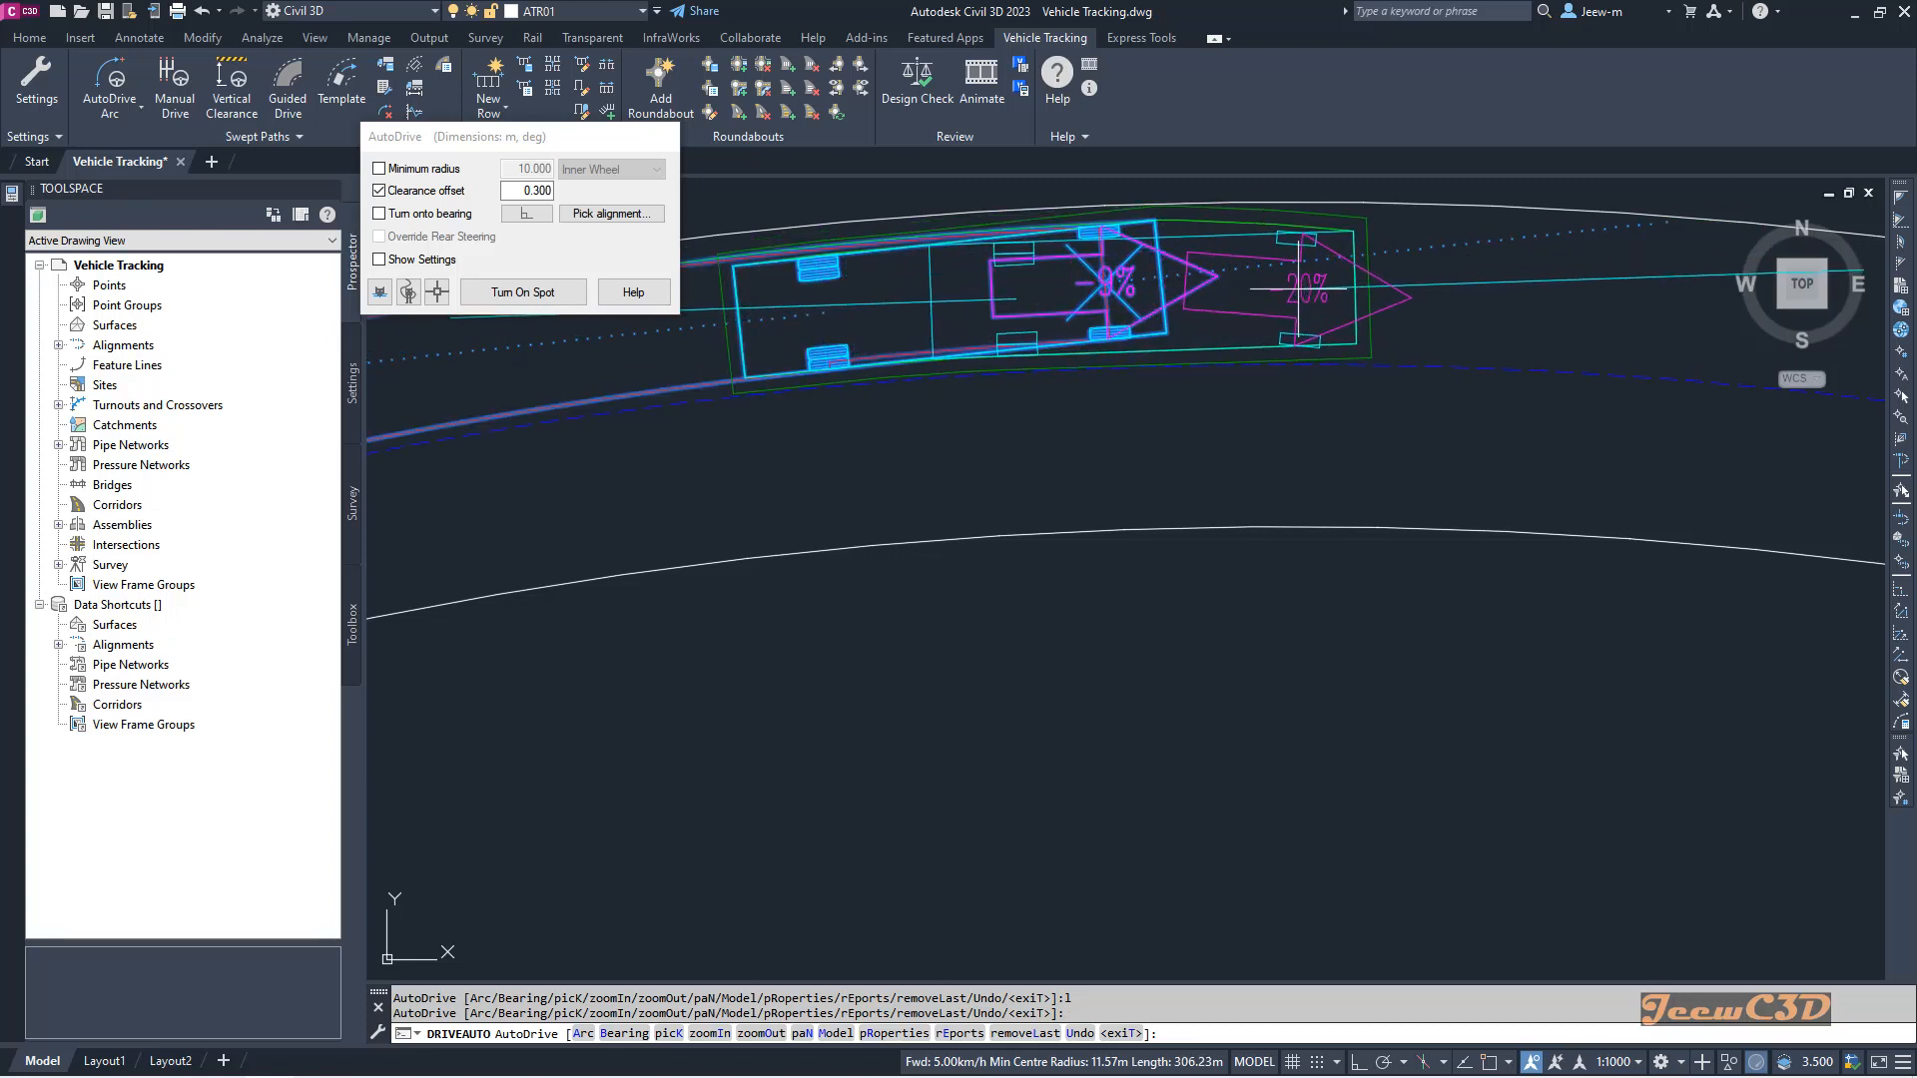
# Step: Extend the path past the last curve's crest, keeping the clearance outline between the road edge and the centreline
pyautogui.moveTo(1302, 291)
pyautogui.mouseDown(button='middle')
pyautogui.moveTo(1079, 265)
pyautogui.moveTo(1250, 270)
pyautogui.moveTo(1158, 285)
pyautogui.mouseUp(button='middle')
pyautogui.scroll(-2, 1158, 285)
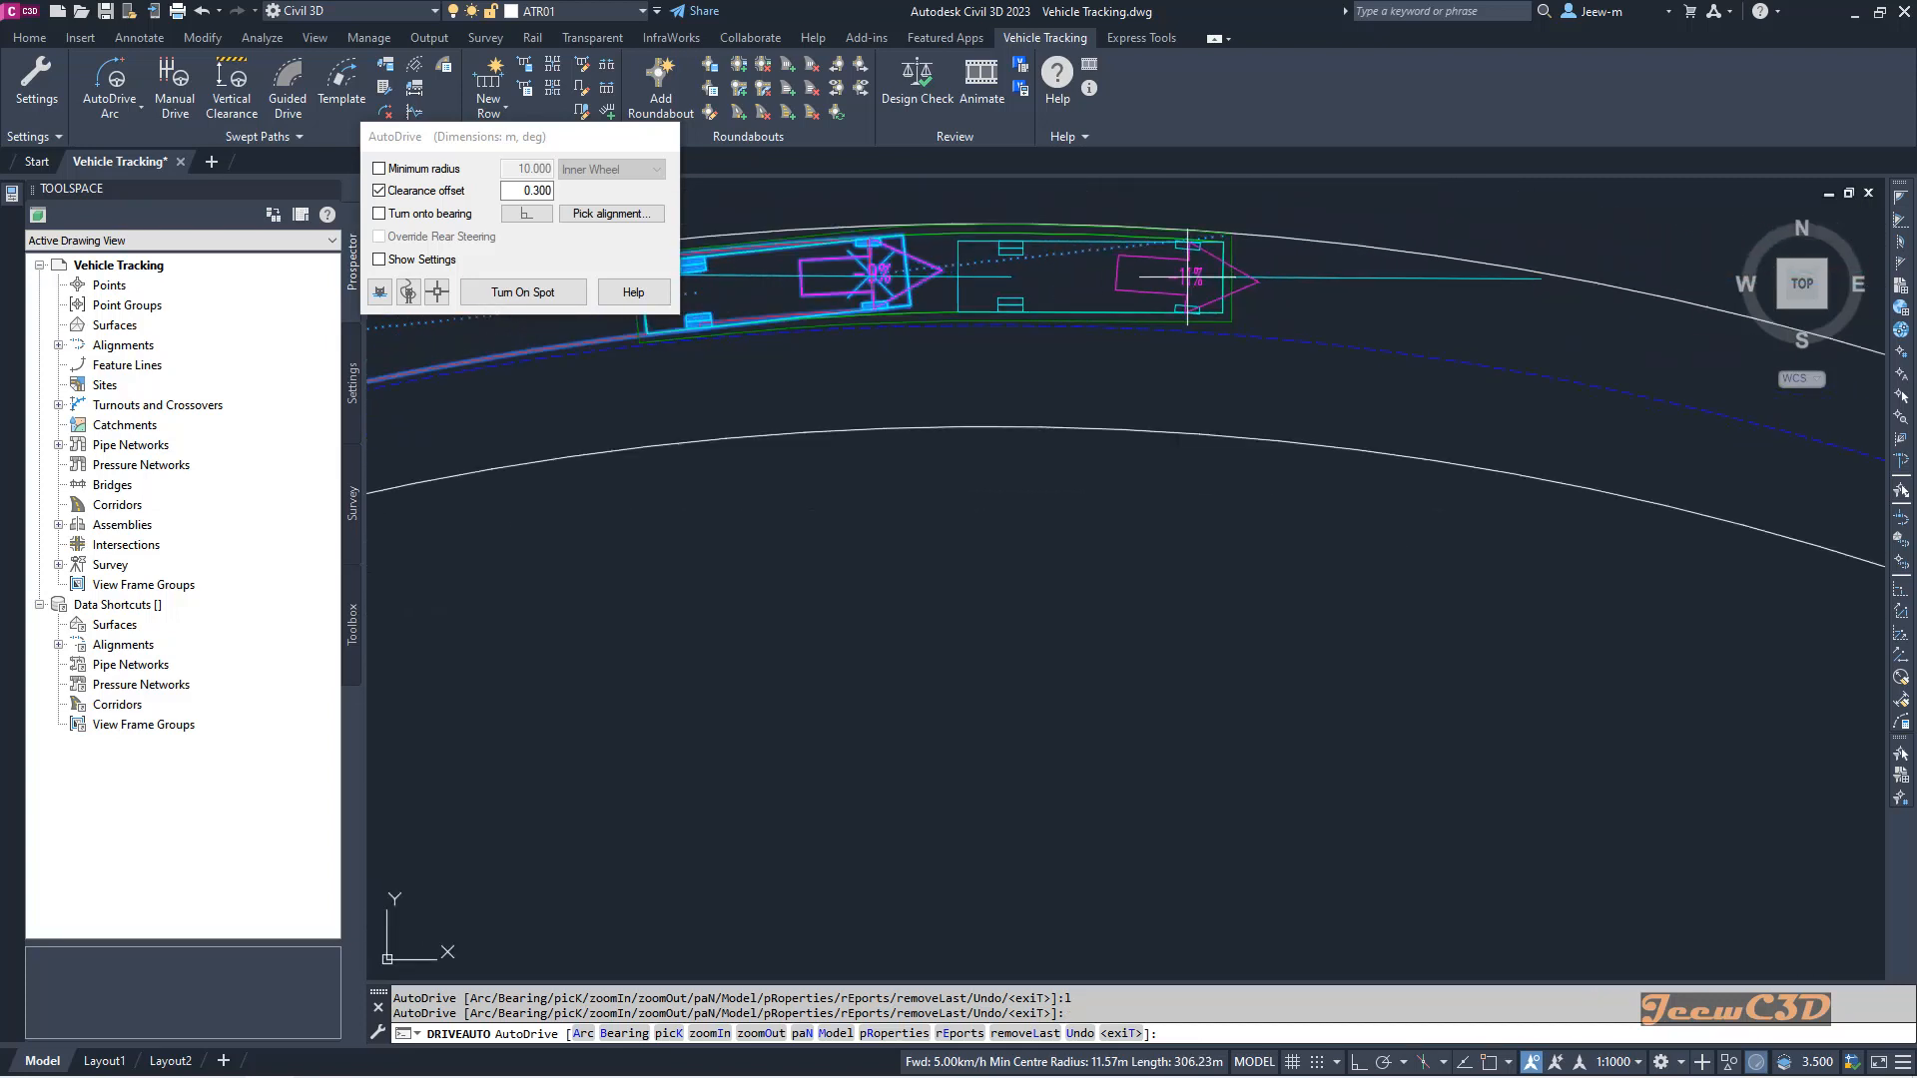
pyautogui.scroll(2, 1267, 283)
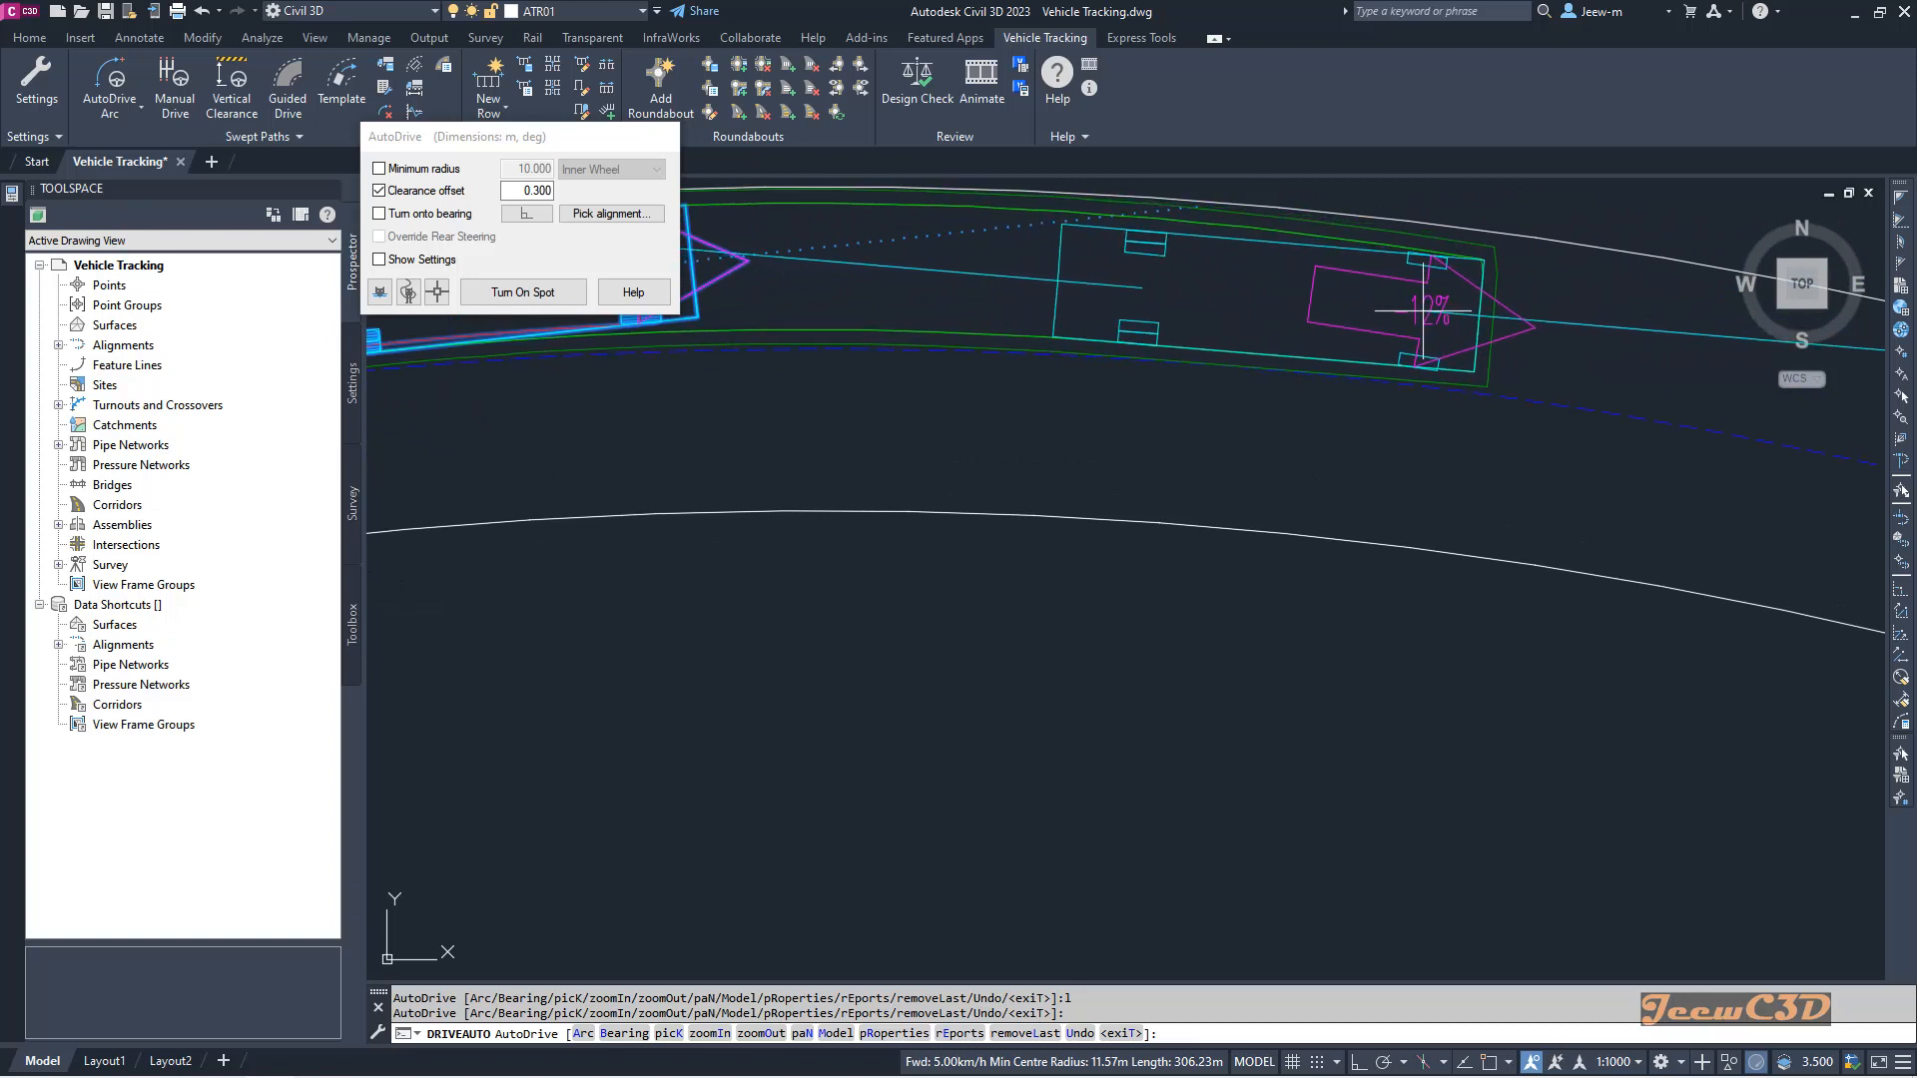
pyautogui.moveTo(1483, 312); pyautogui.dragTo(1298, 314, button='middle')
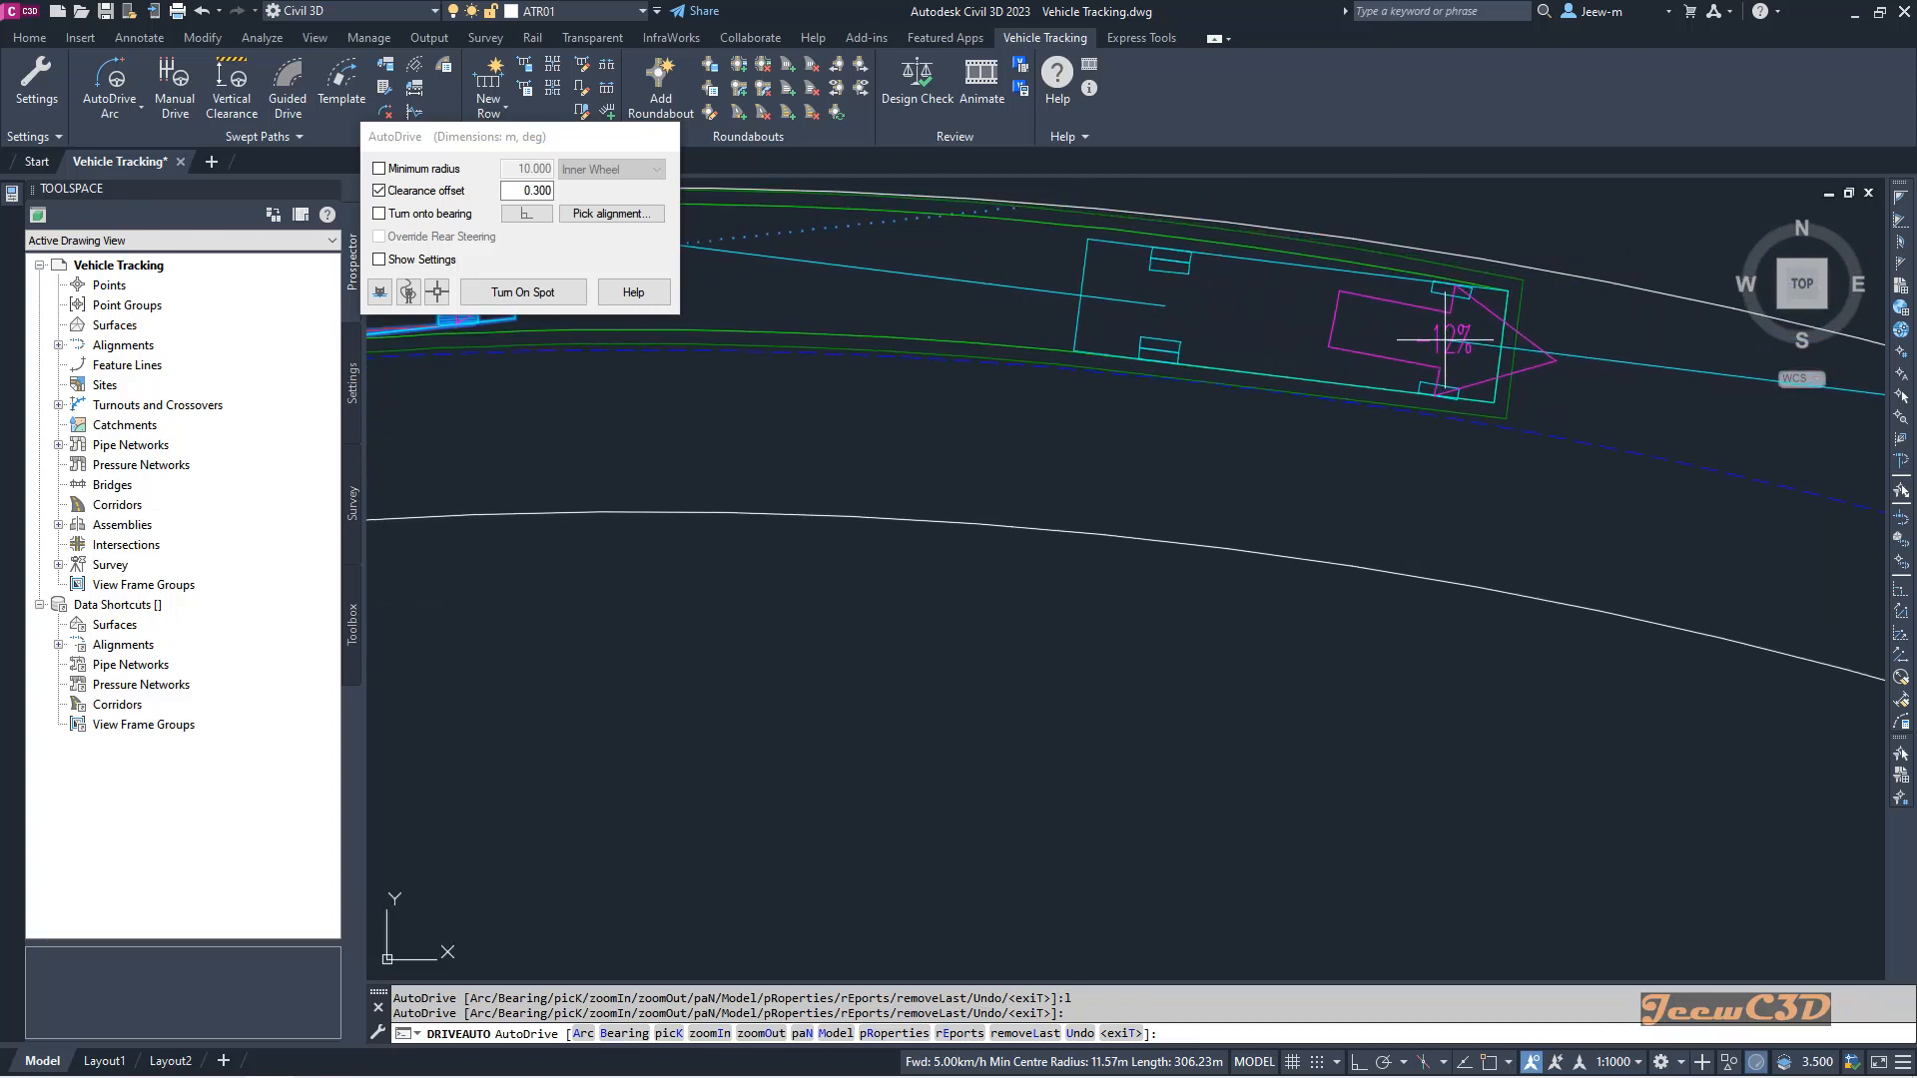
pyautogui.click(1382, 331)
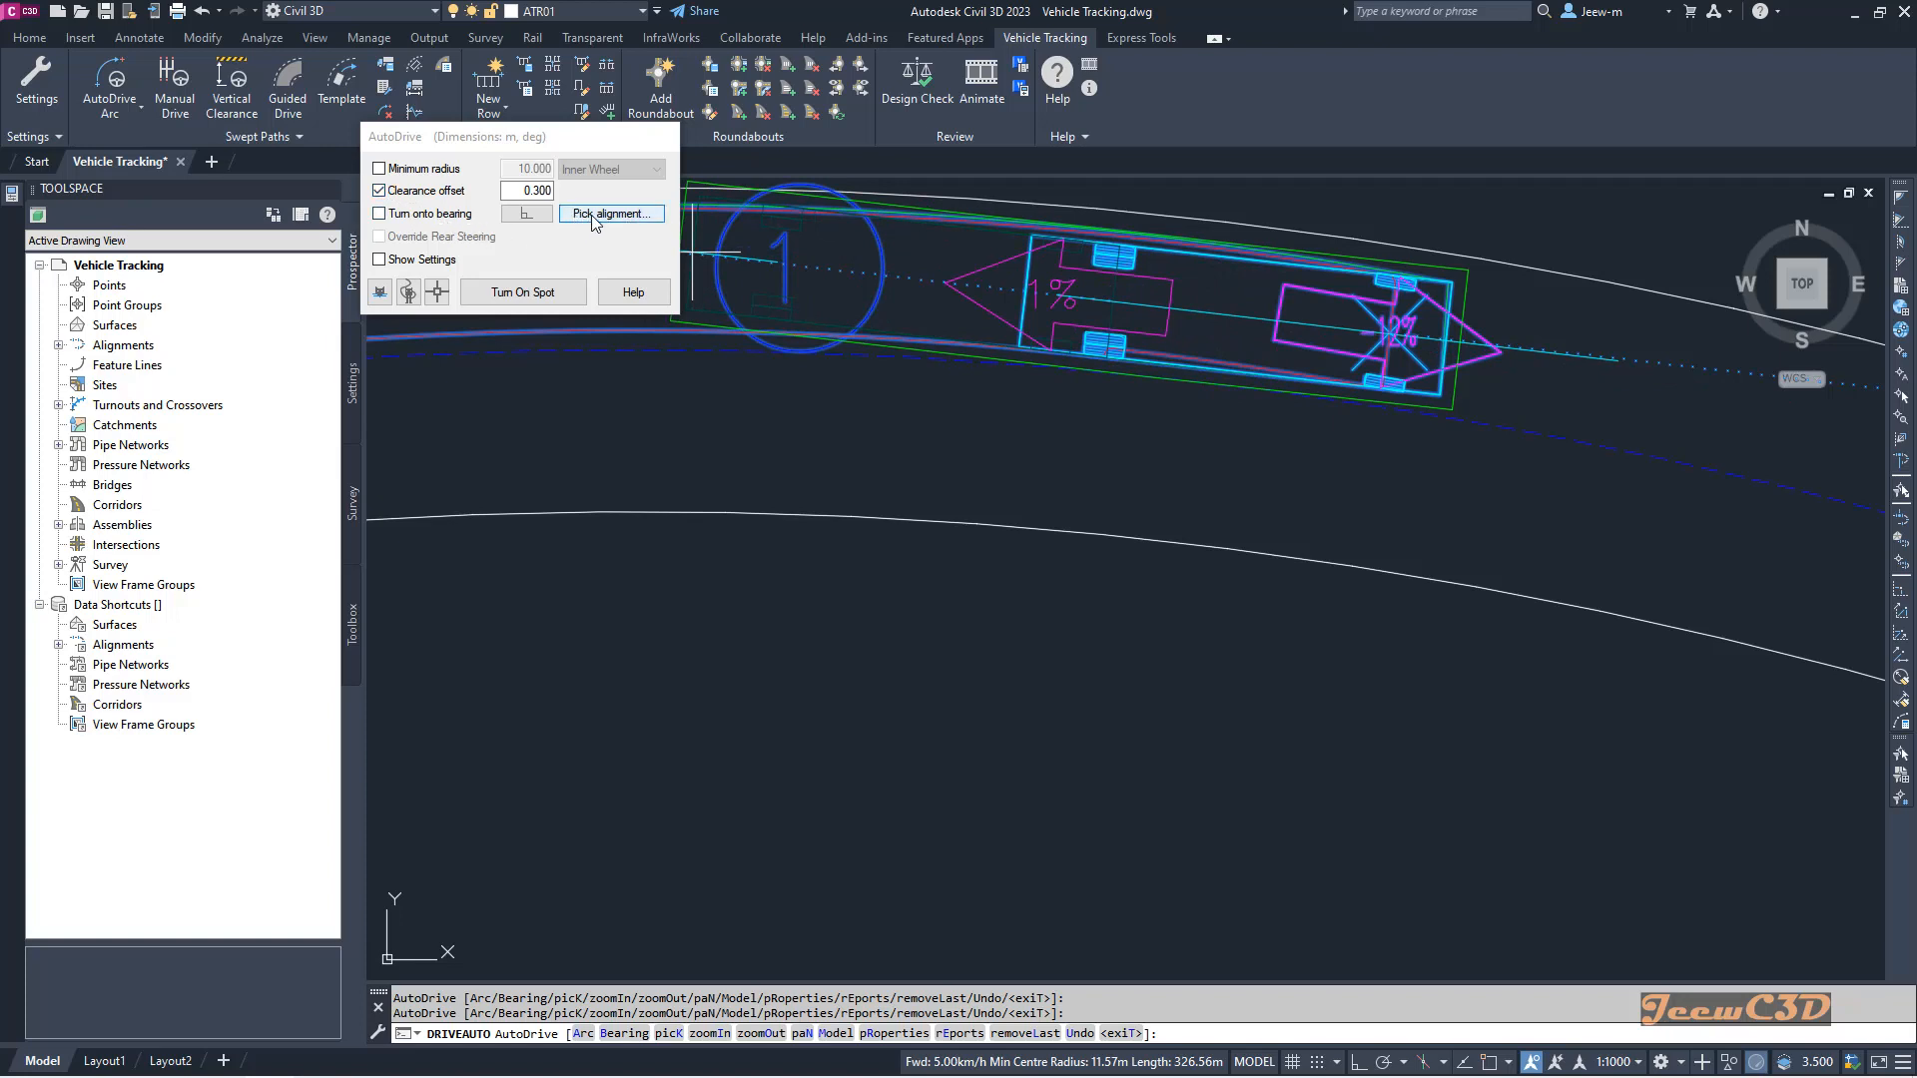
# Step: Show the AutoDrive settings and set the forward design speed to 10 km/h
pyautogui.click(415, 261)
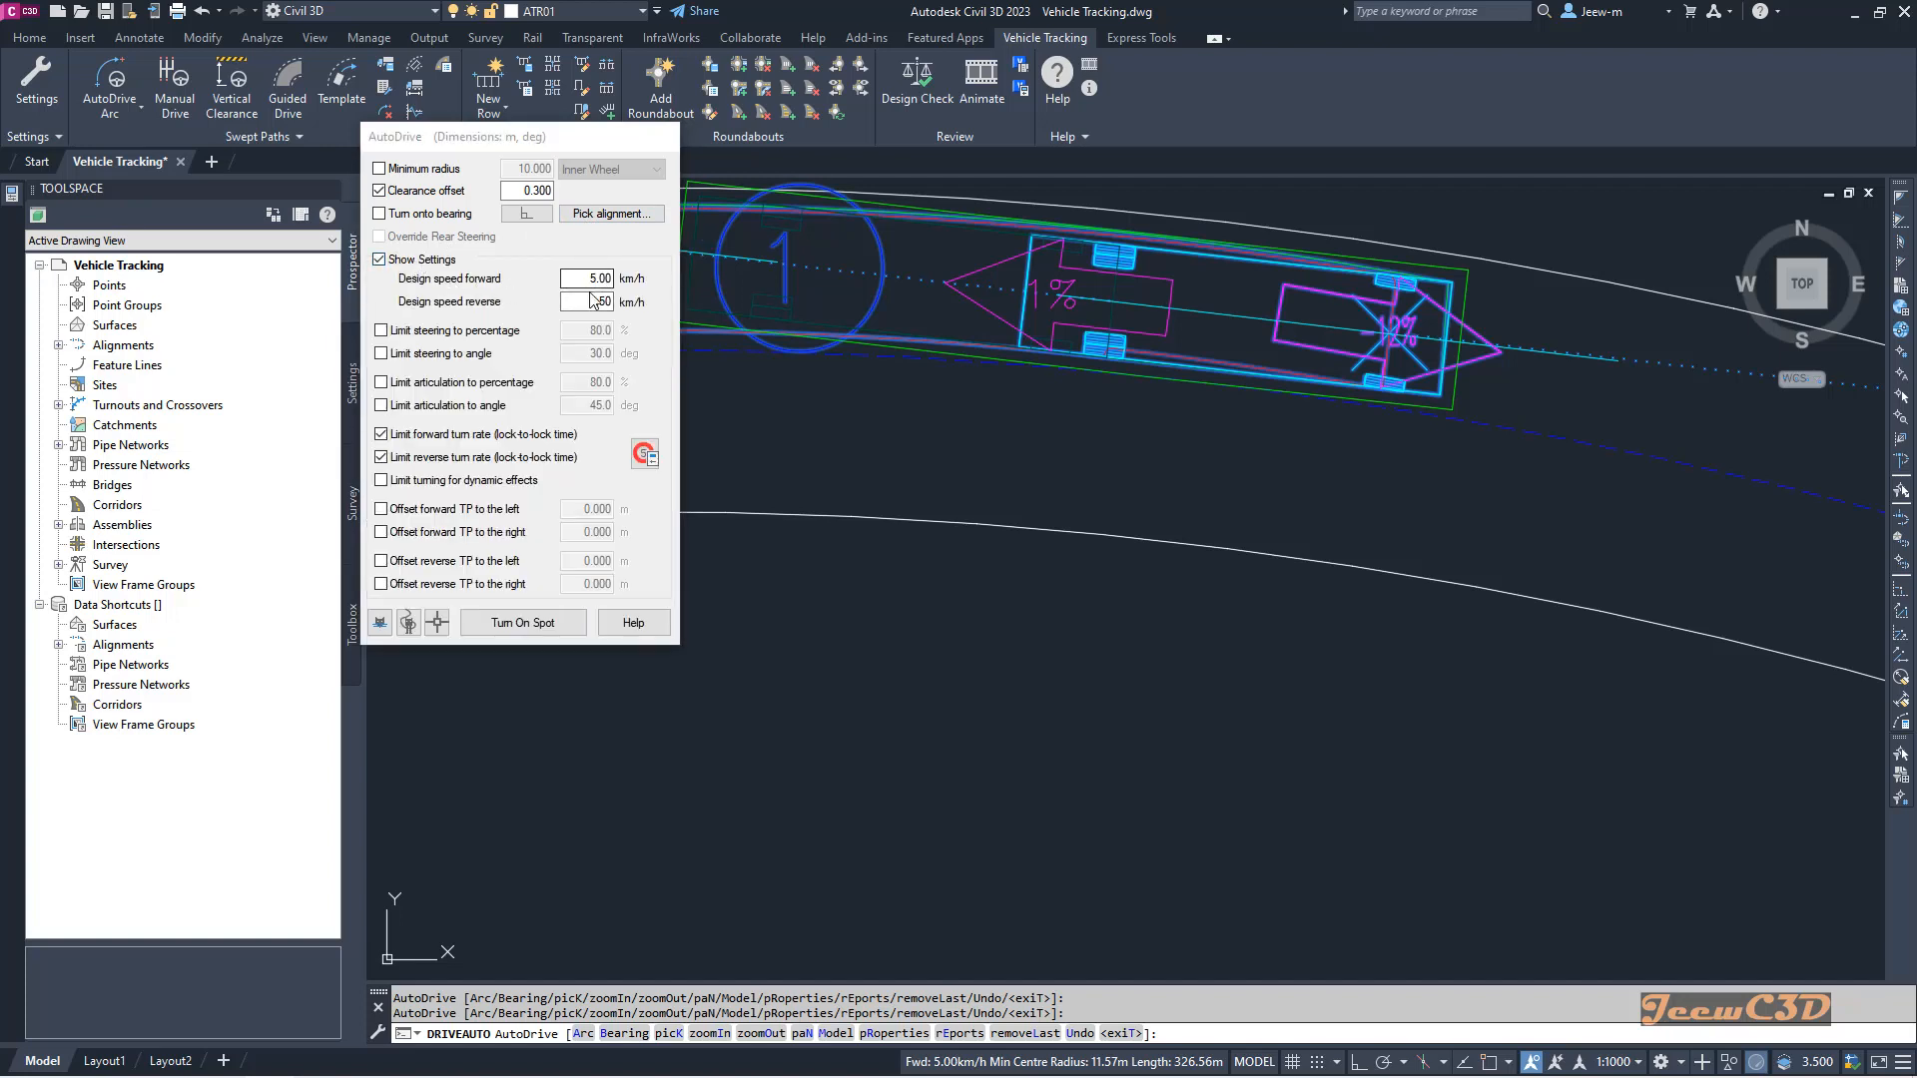
pyautogui.click(601, 279)
pyautogui.click(1542, 340)
pyautogui.scroll(-4, 1577, 334)
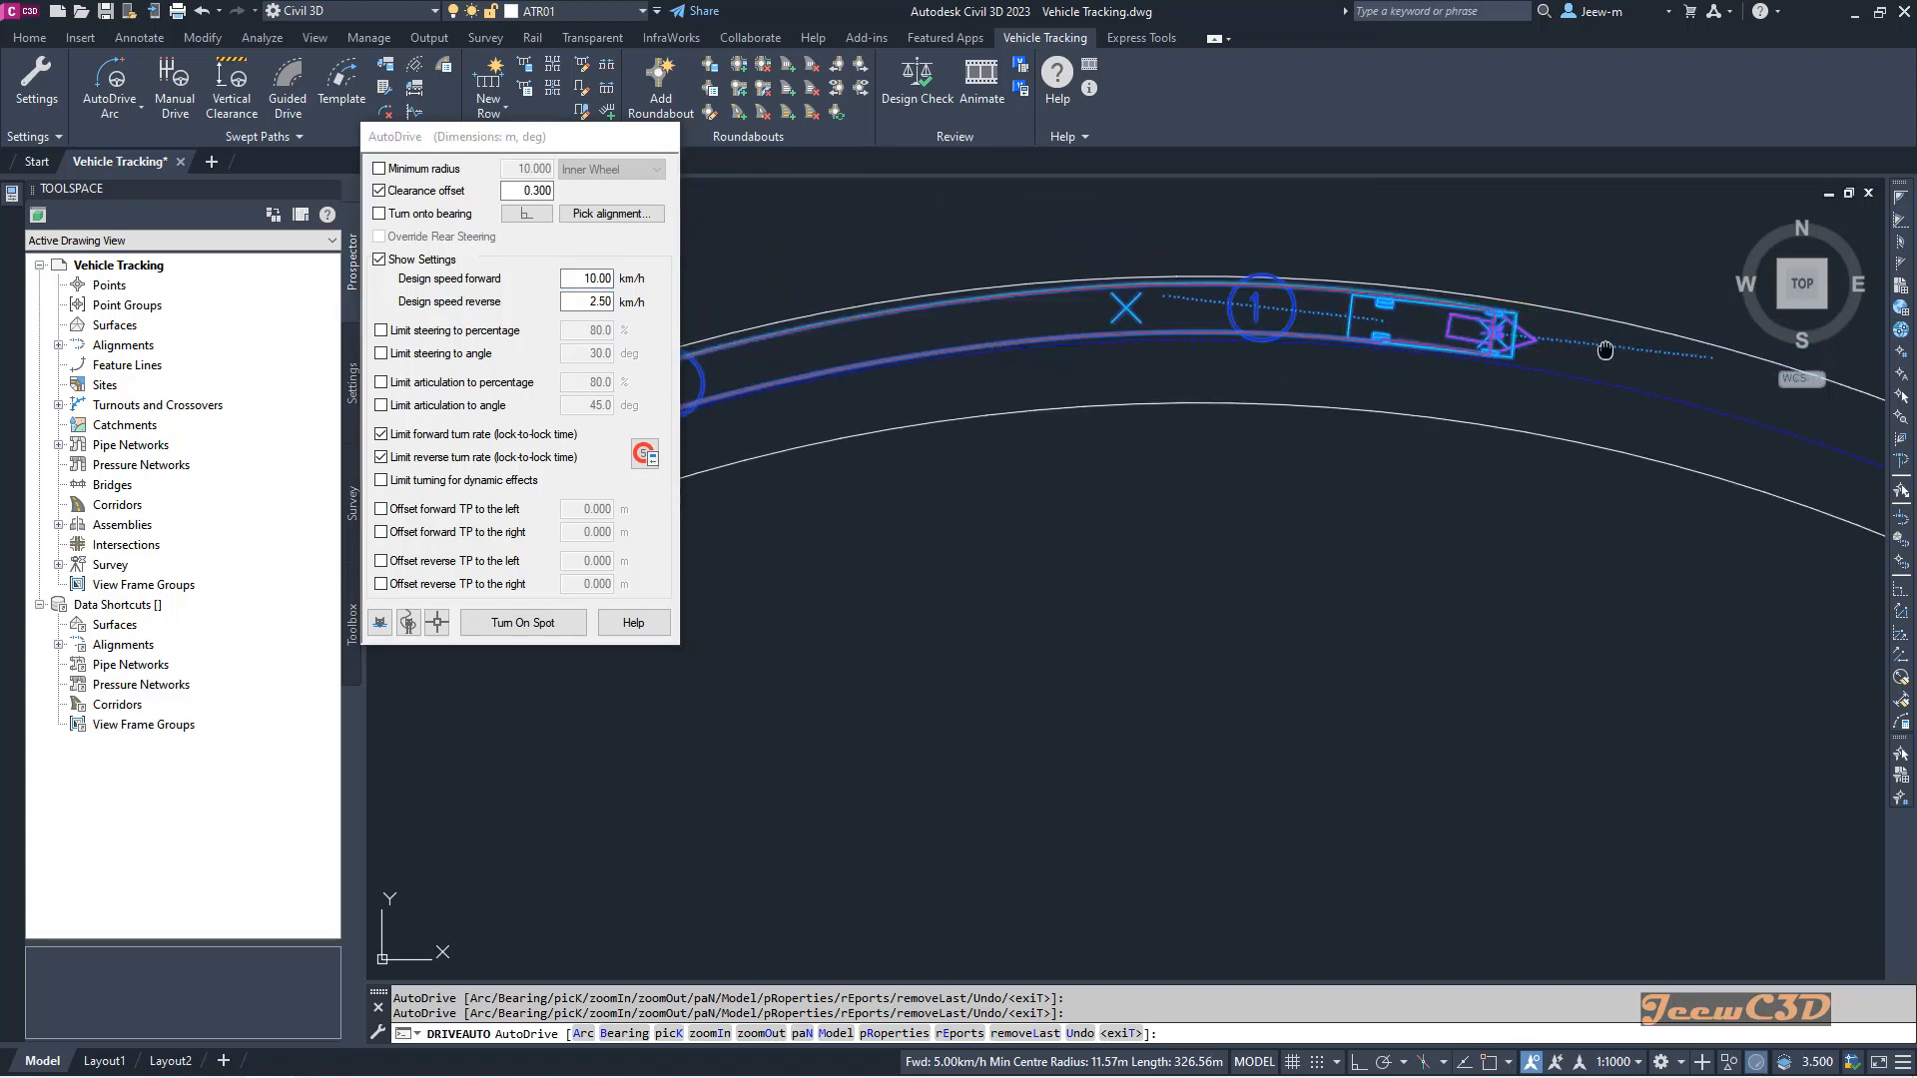
# Step: Extend the path to the end of the outer road edge past the last curve, then finish AutoDrive and clear the selection
pyautogui.moveTo(1604, 350); pyautogui.dragTo(1236, 295, button='middle')
pyautogui.click(1782, 493)
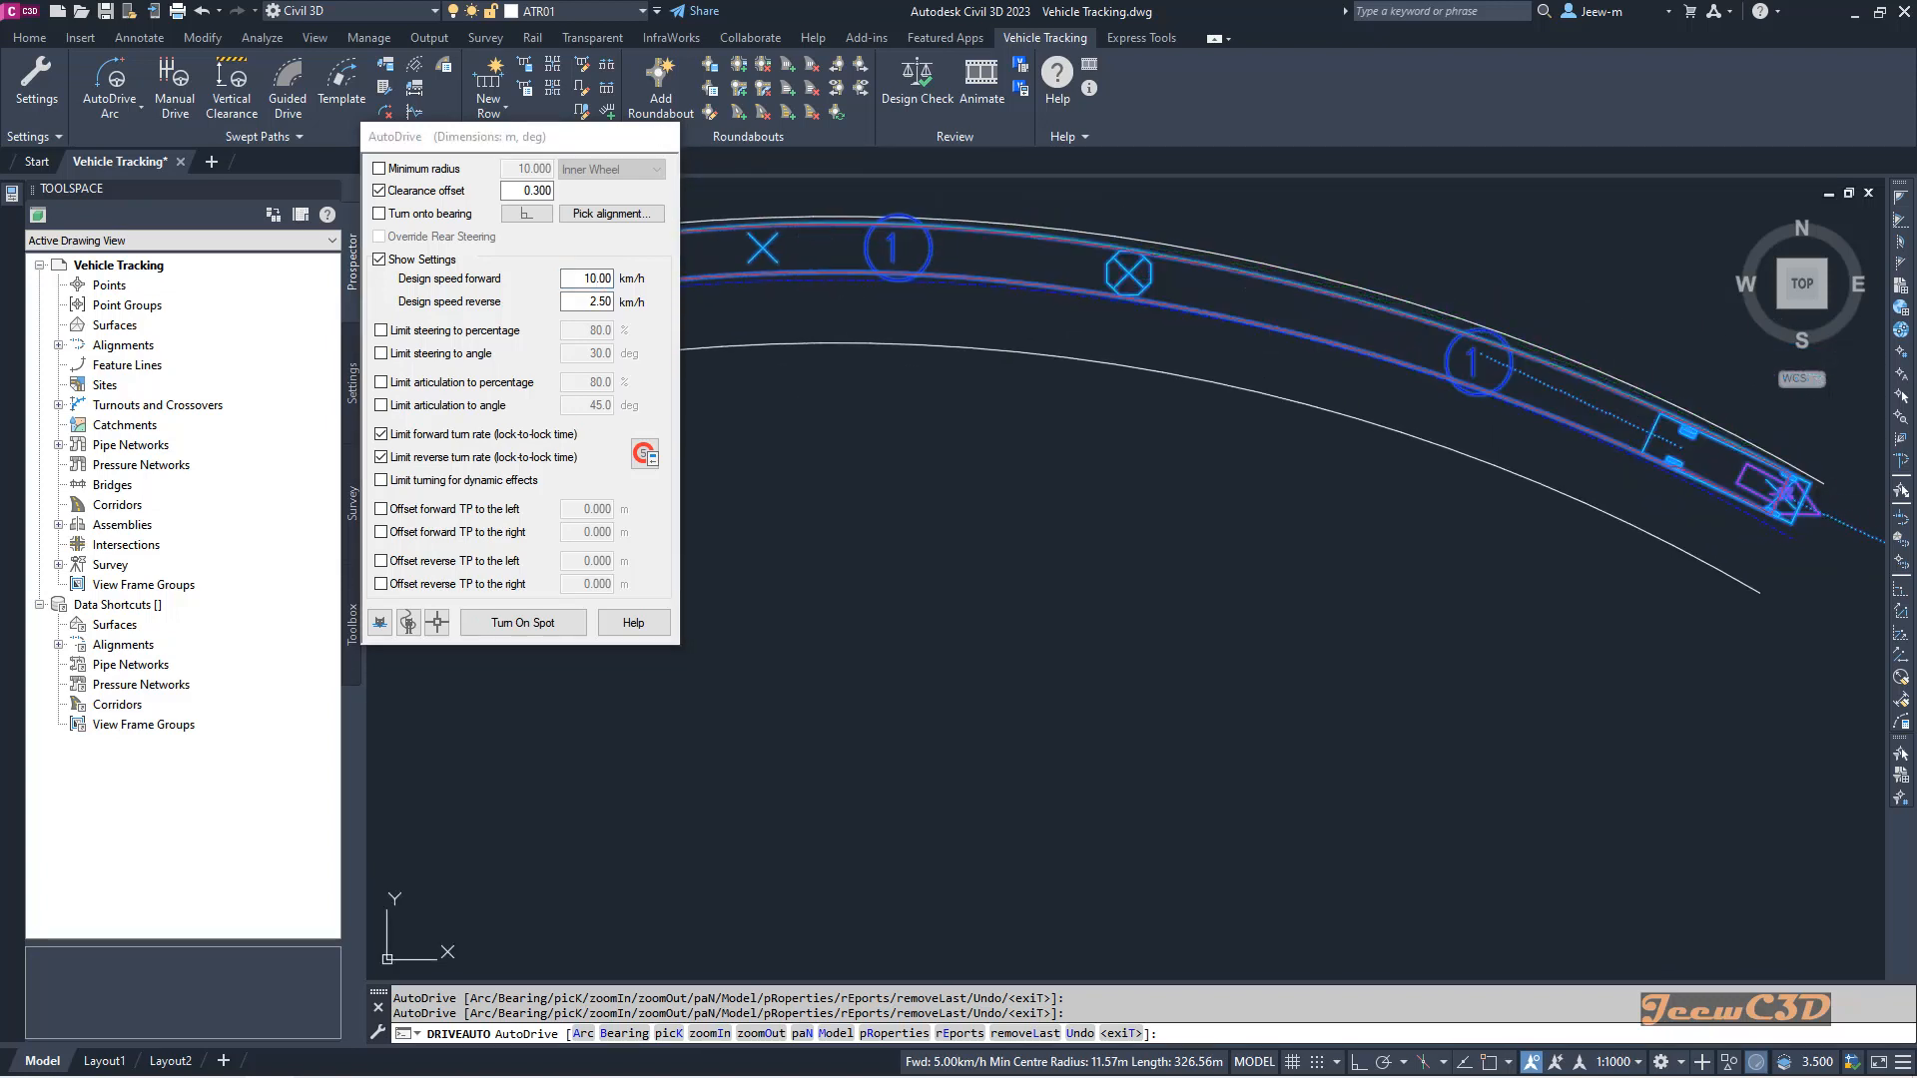
pyautogui.press('Return')
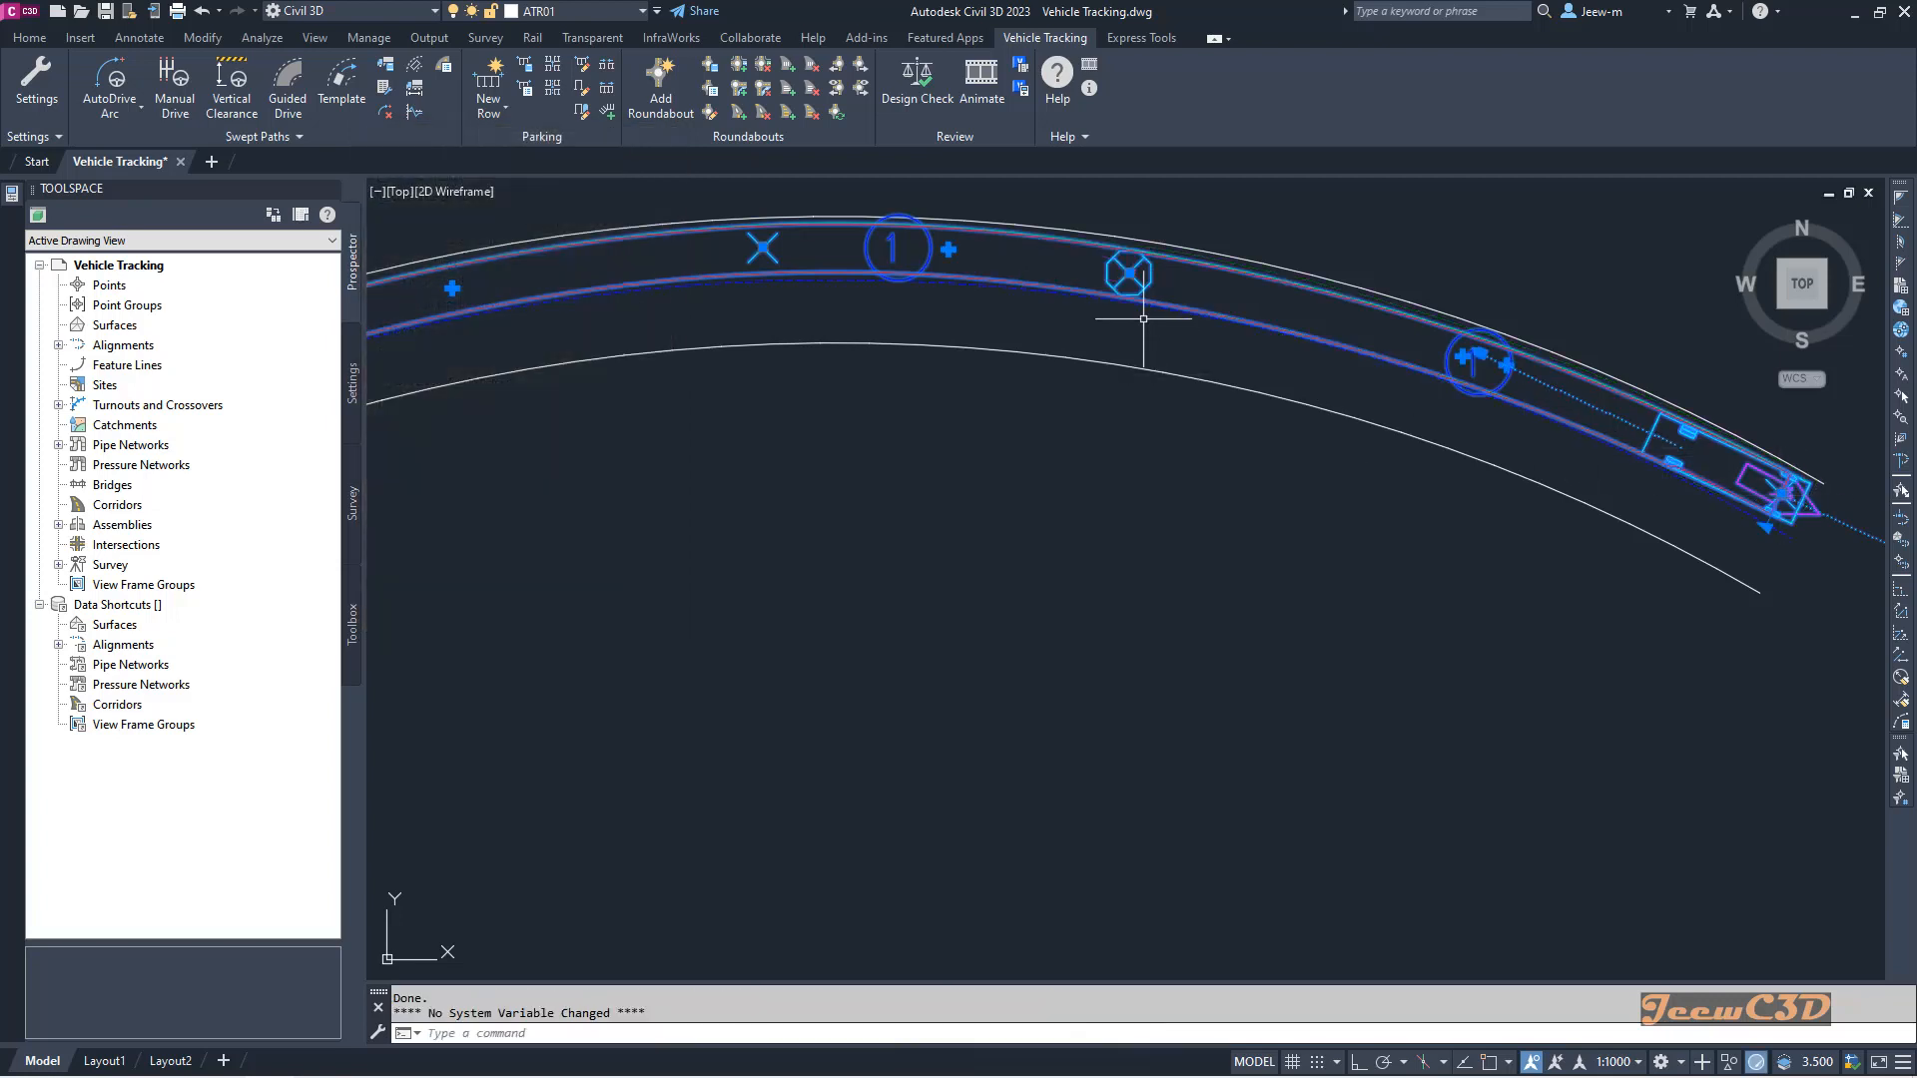
pyautogui.press('Escape')
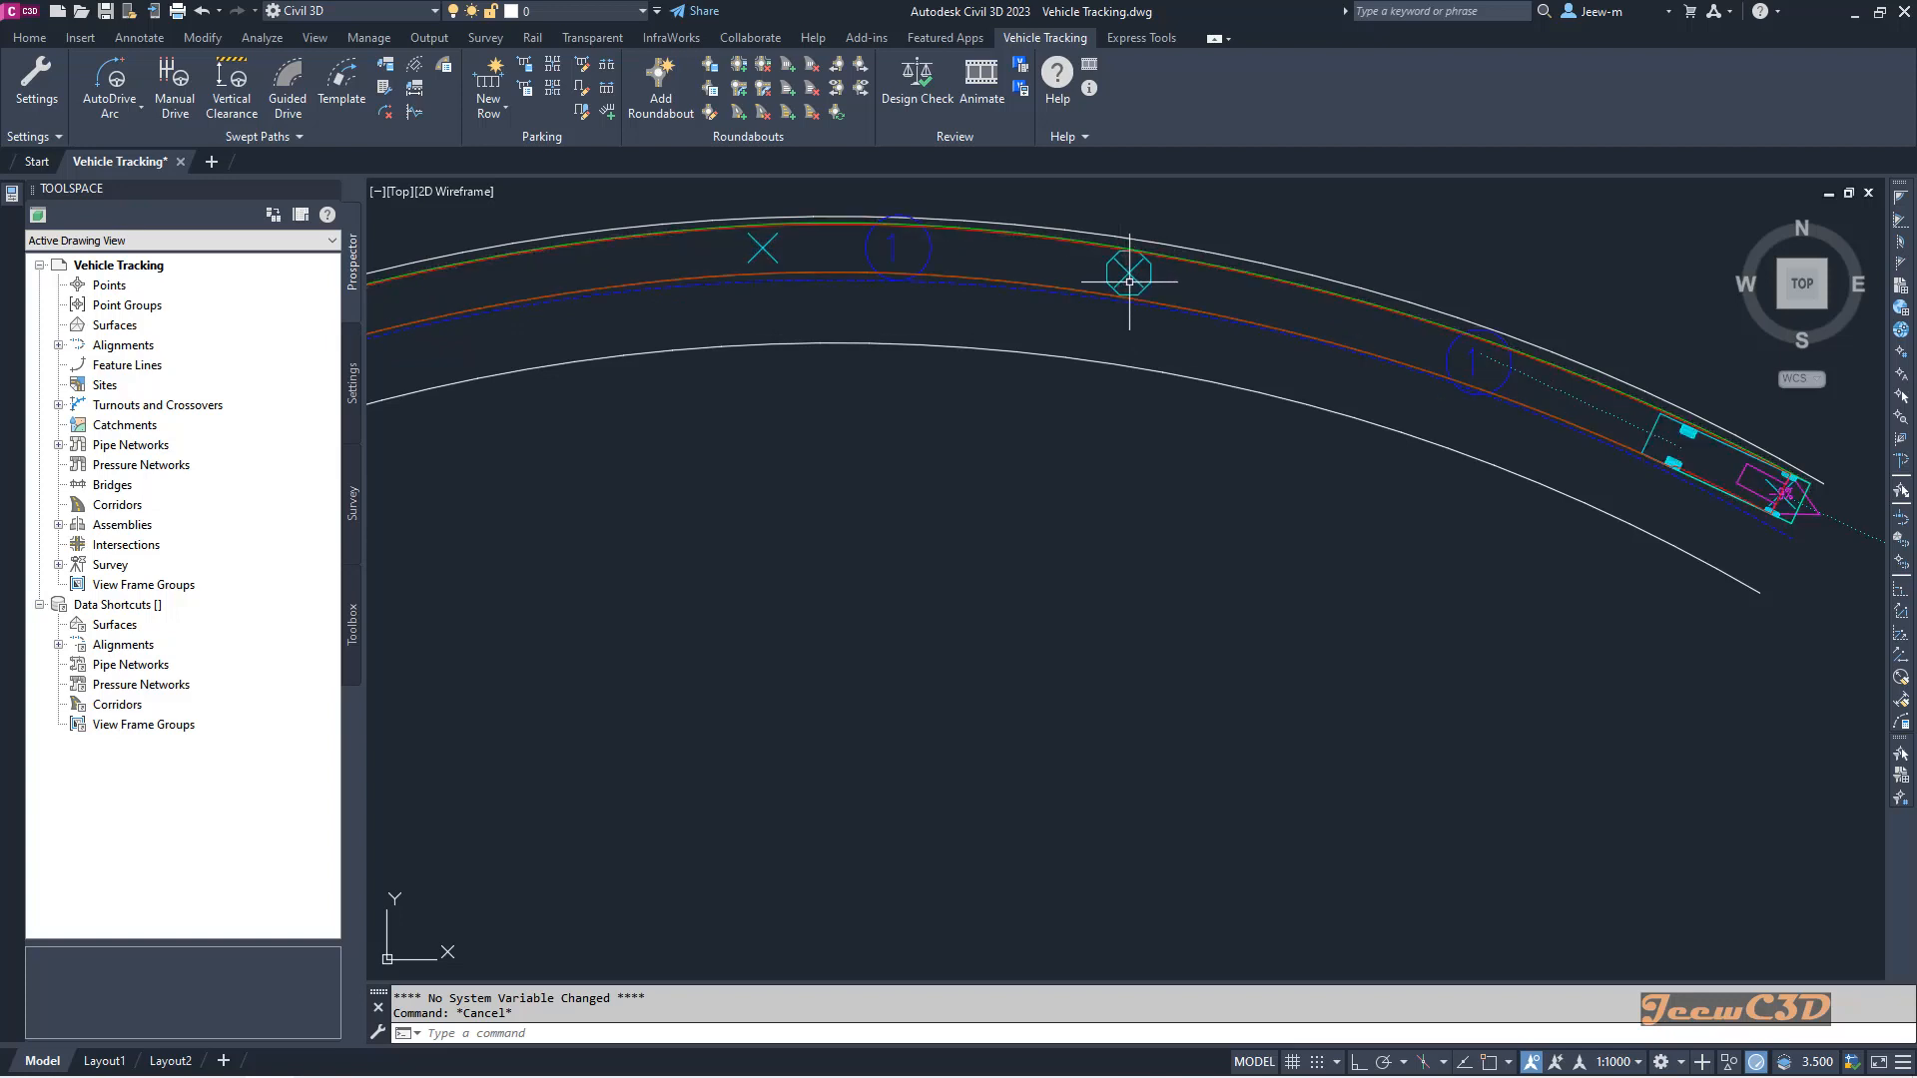
# Step: Resume AutoDrive Arc on the existing truck path and hide the additional drive settings
pyautogui.click(1235, 267)
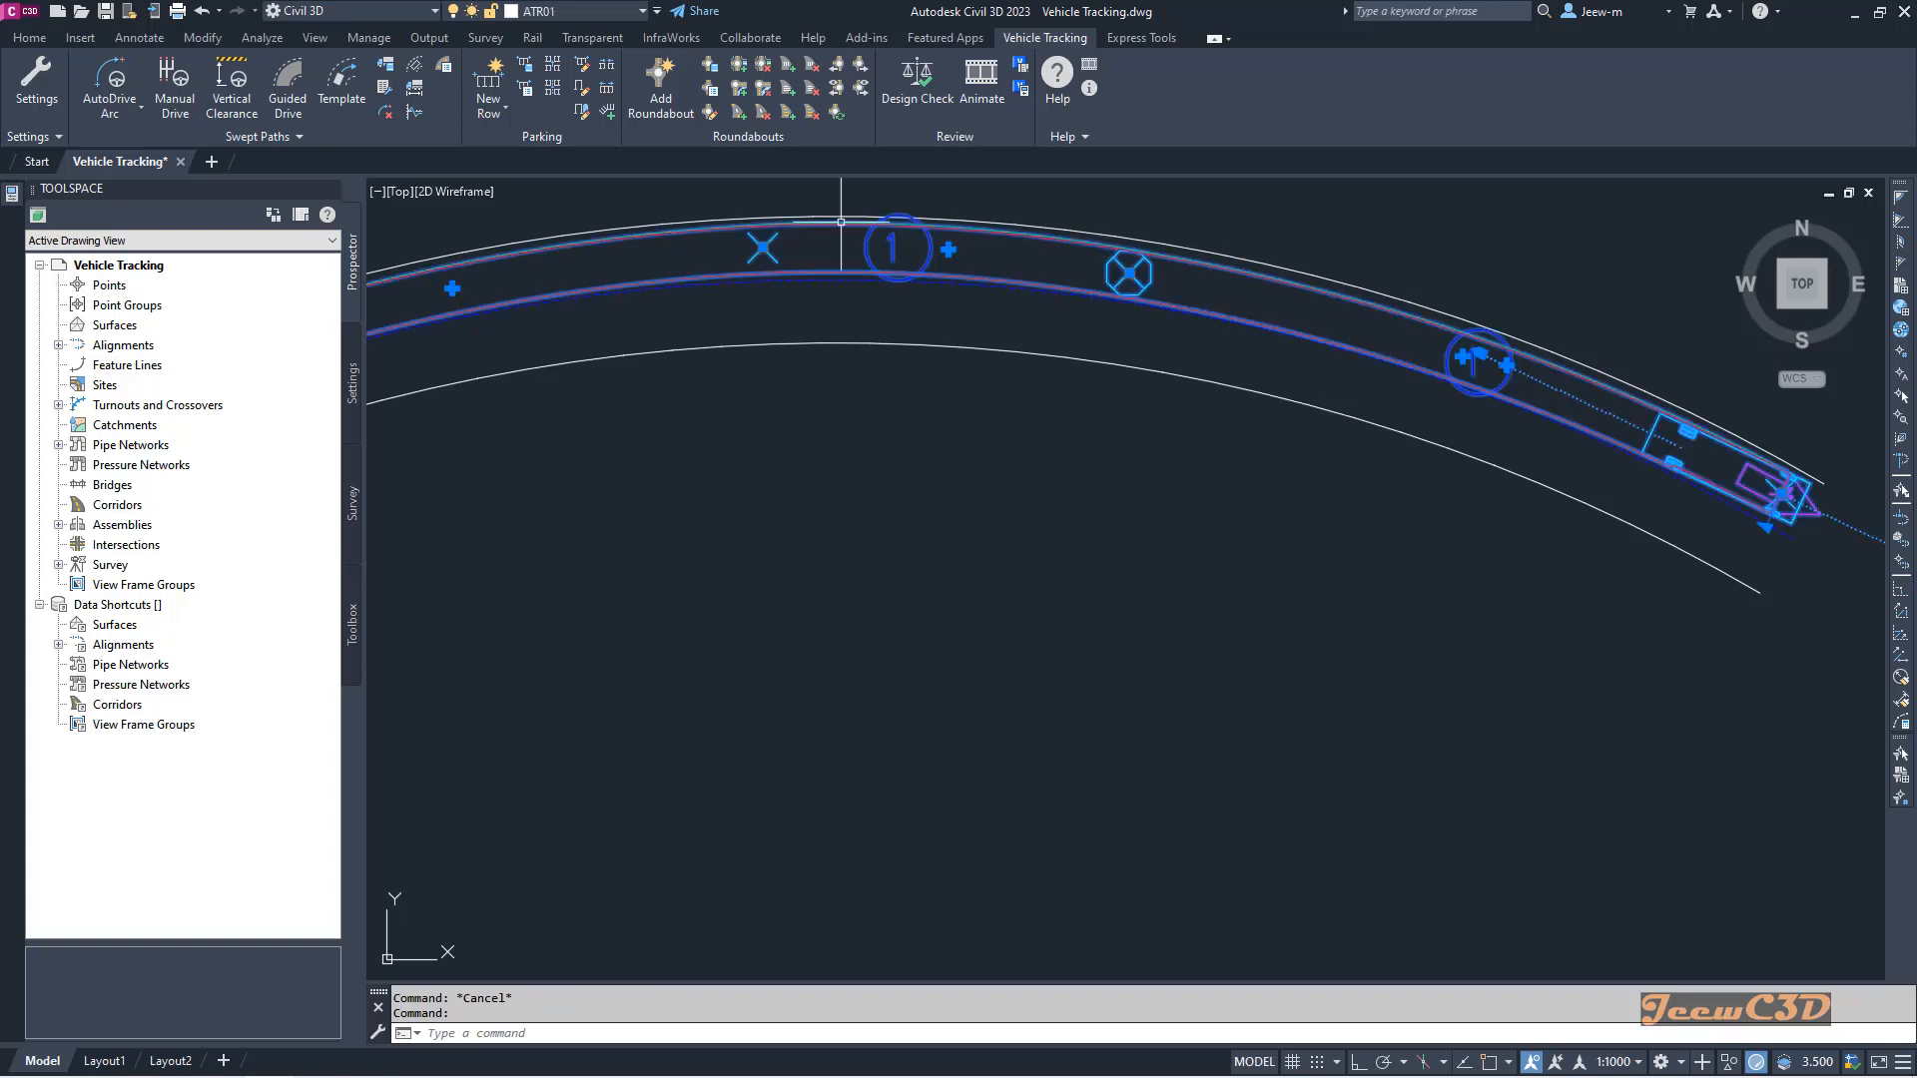
pyautogui.click(129, 119)
pyautogui.click(155, 147)
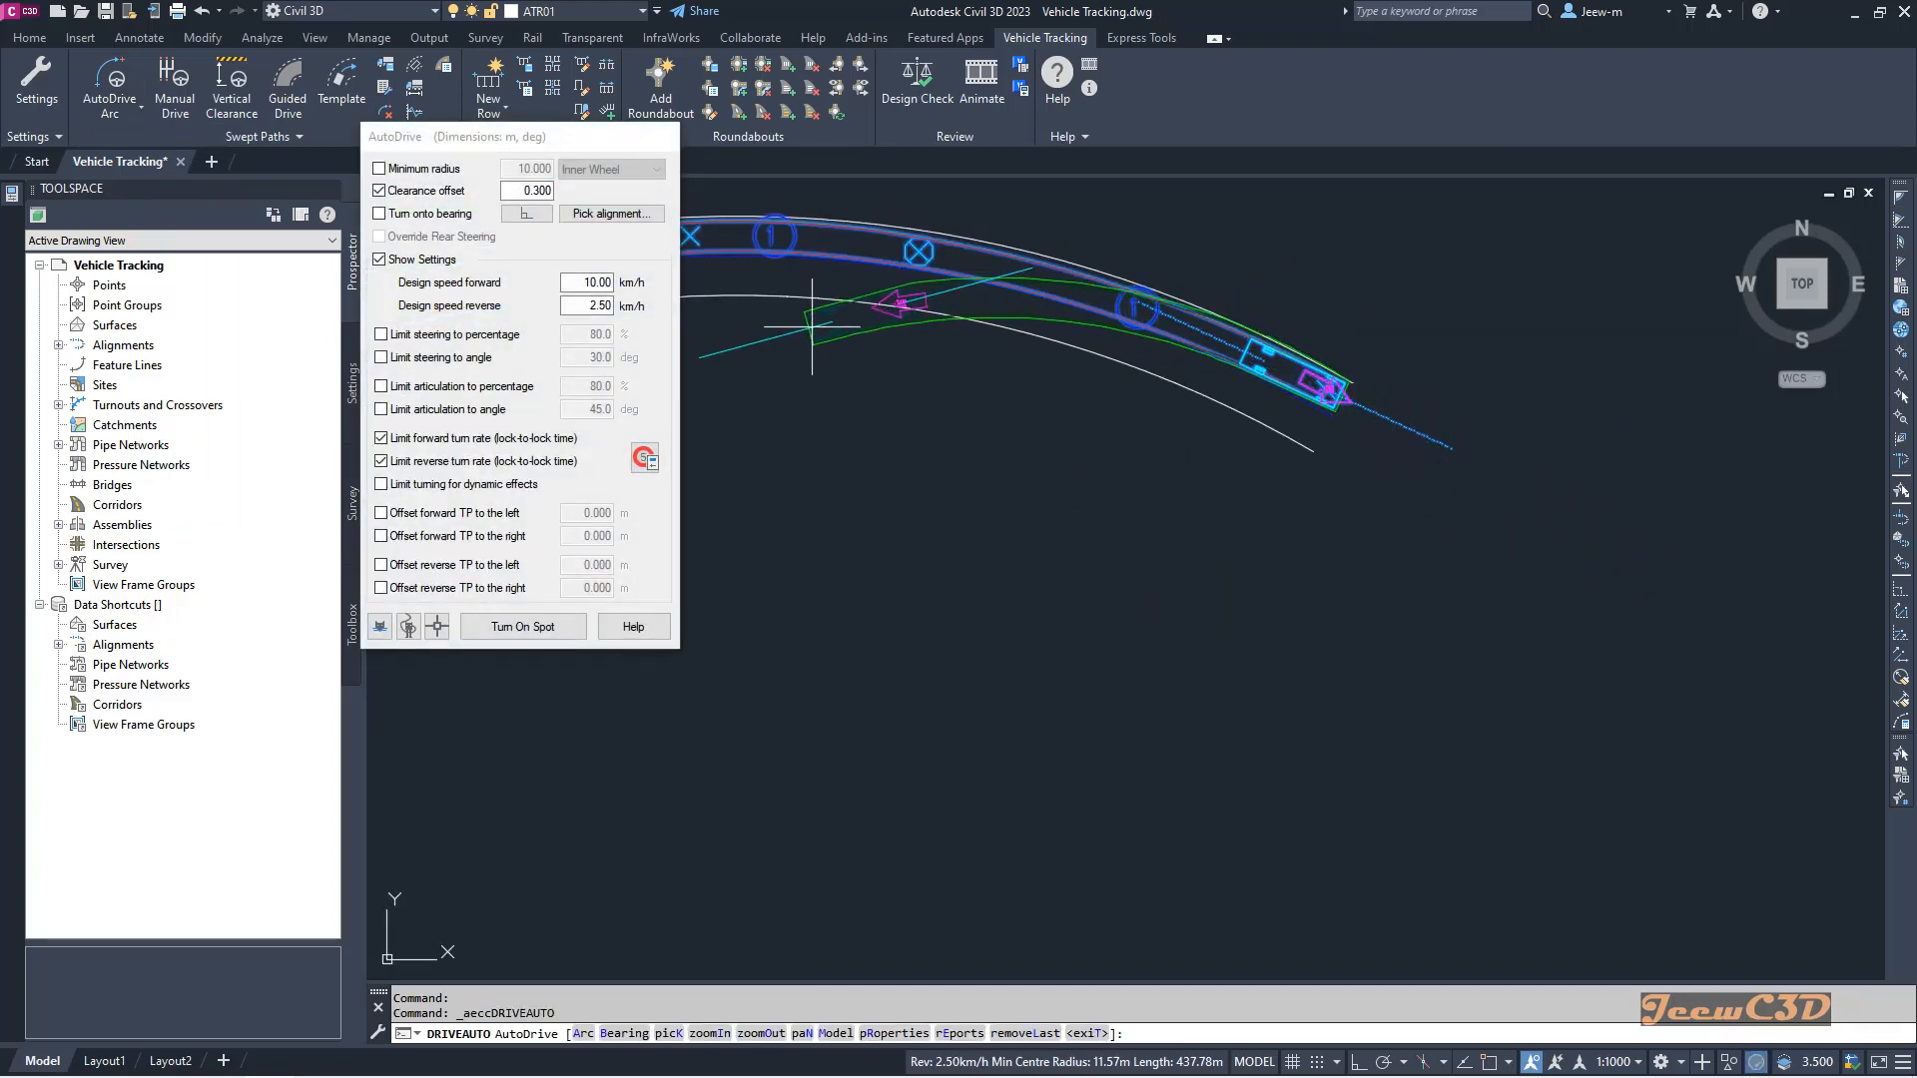
pyautogui.click(379, 259)
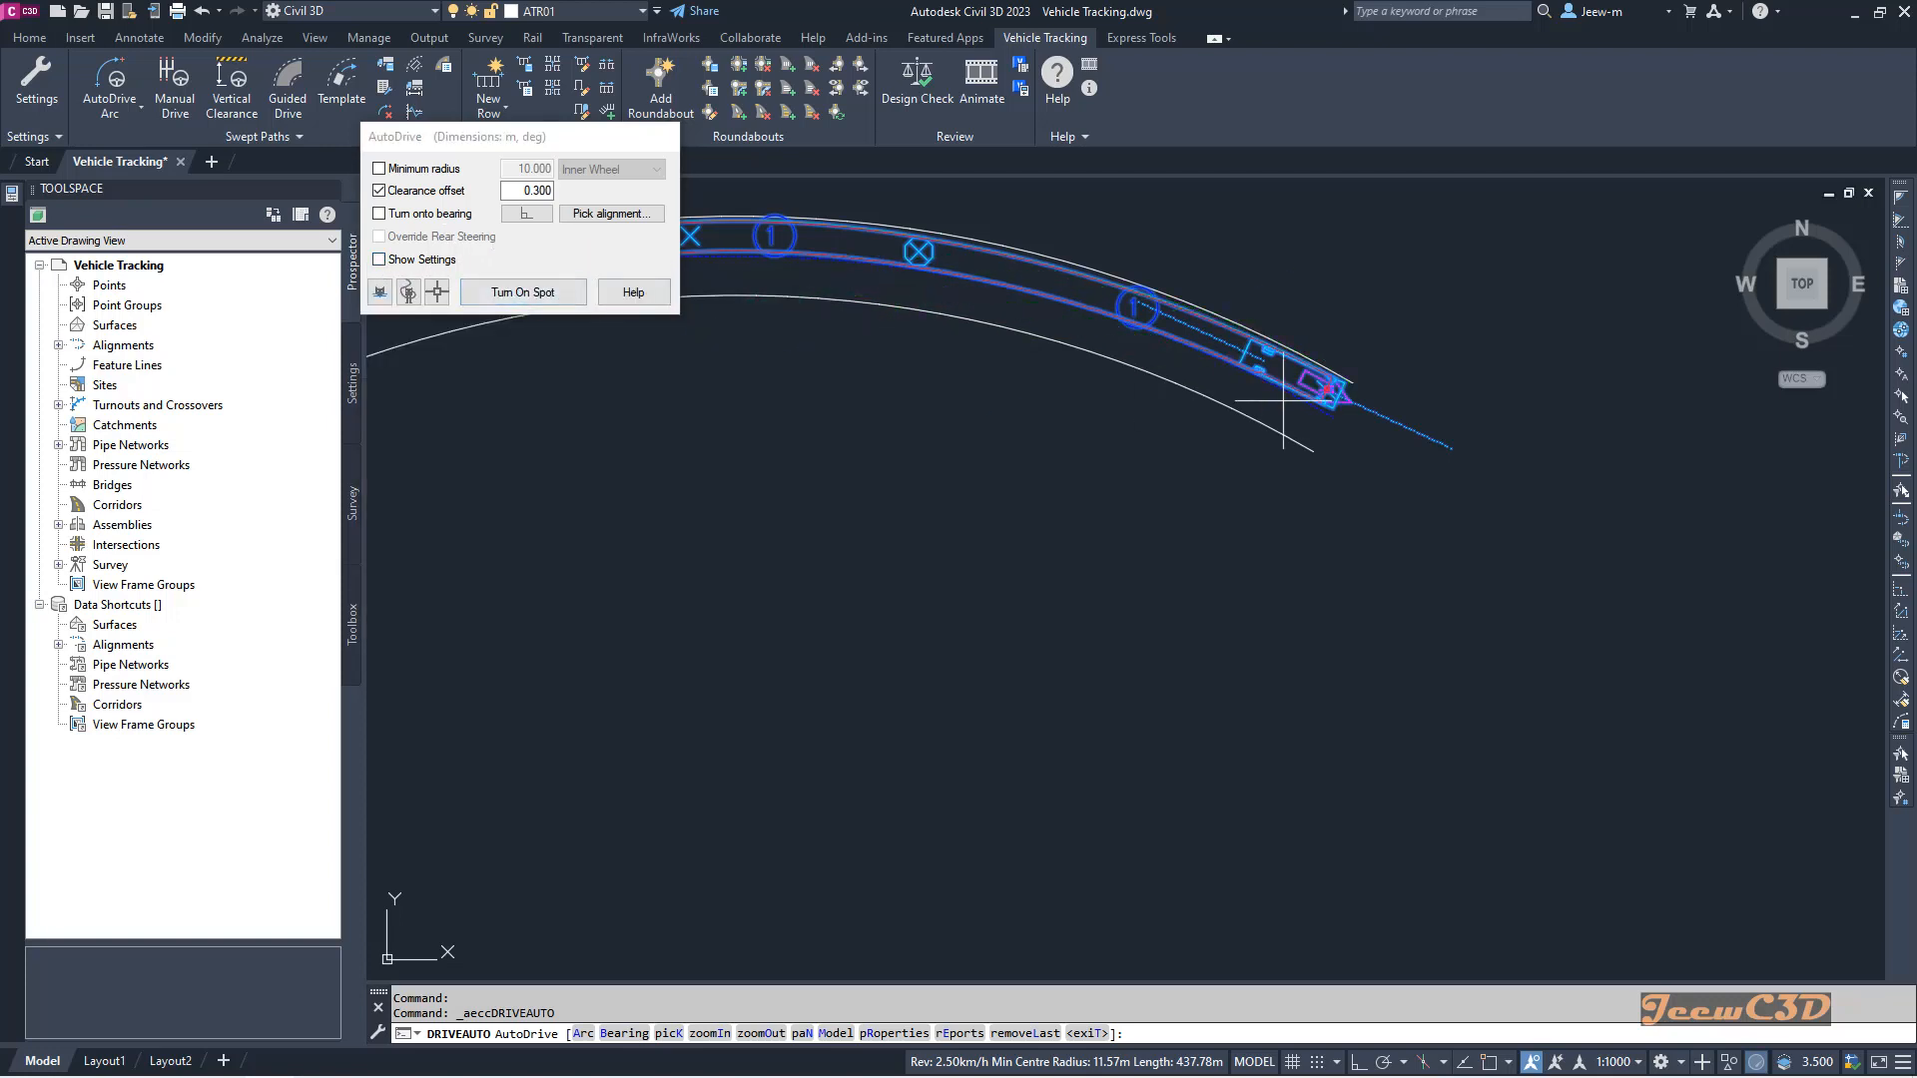
# Step: Enable Turn On Spot, extend the path a short section beyond the end of the road edge, and finish AutoDrive
pyautogui.click(551, 299)
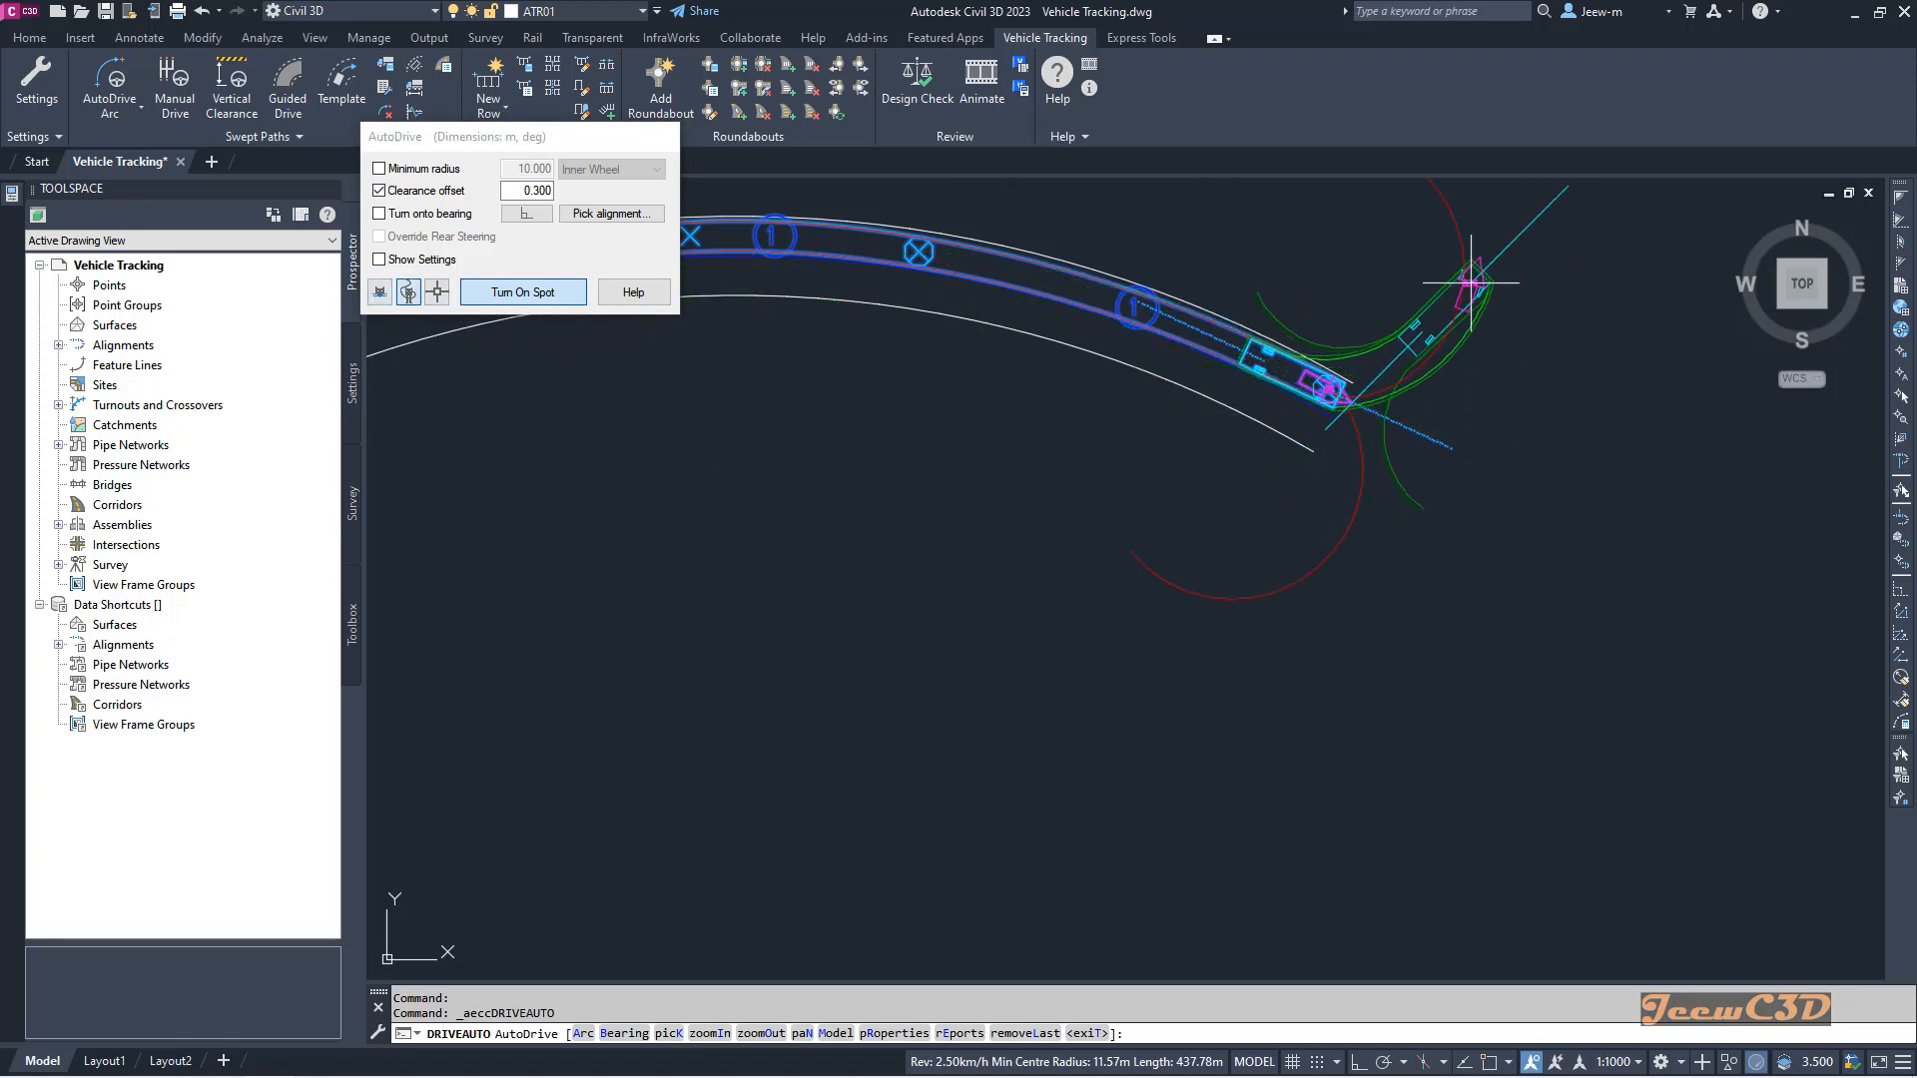
pyautogui.moveTo(1459, 282); pyautogui.dragTo(1455, 403, button='middle')
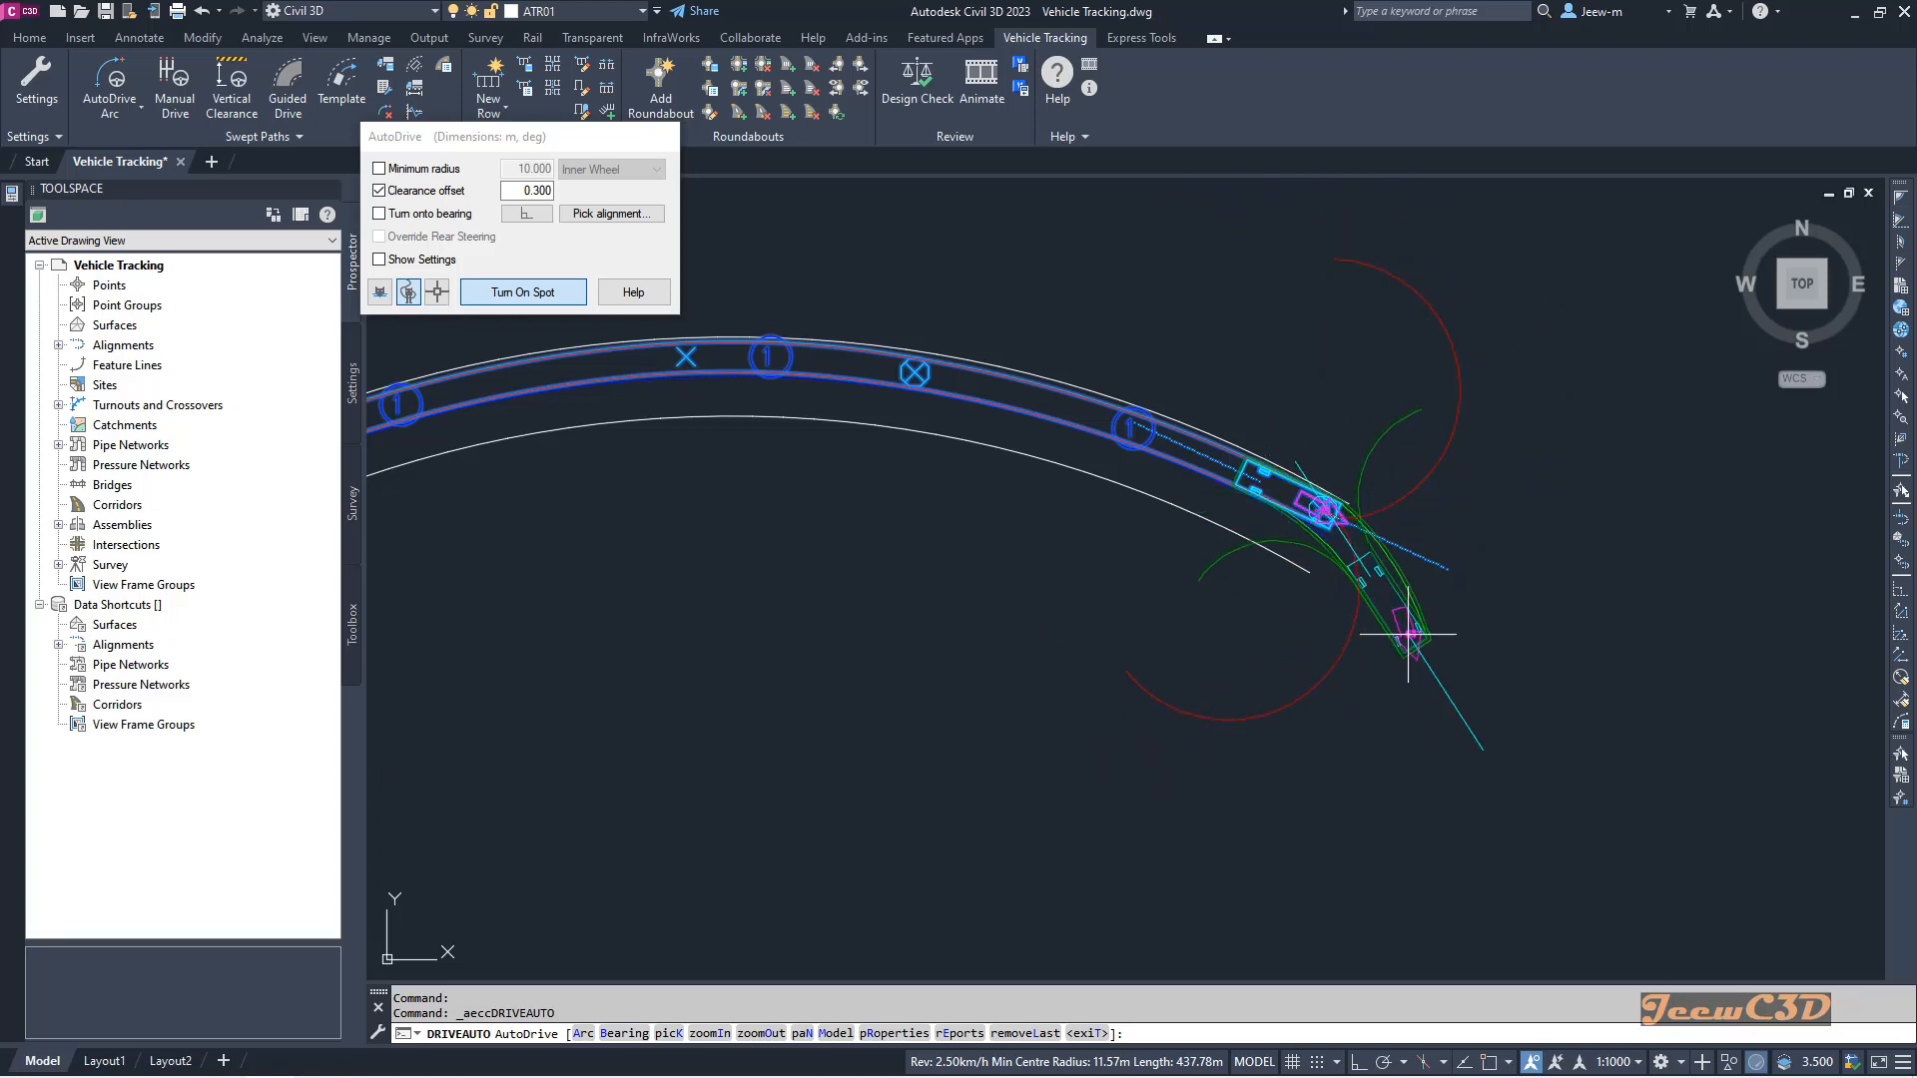
pyautogui.moveTo(1583, 640); pyautogui.dragTo(1455, 565, button='middle')
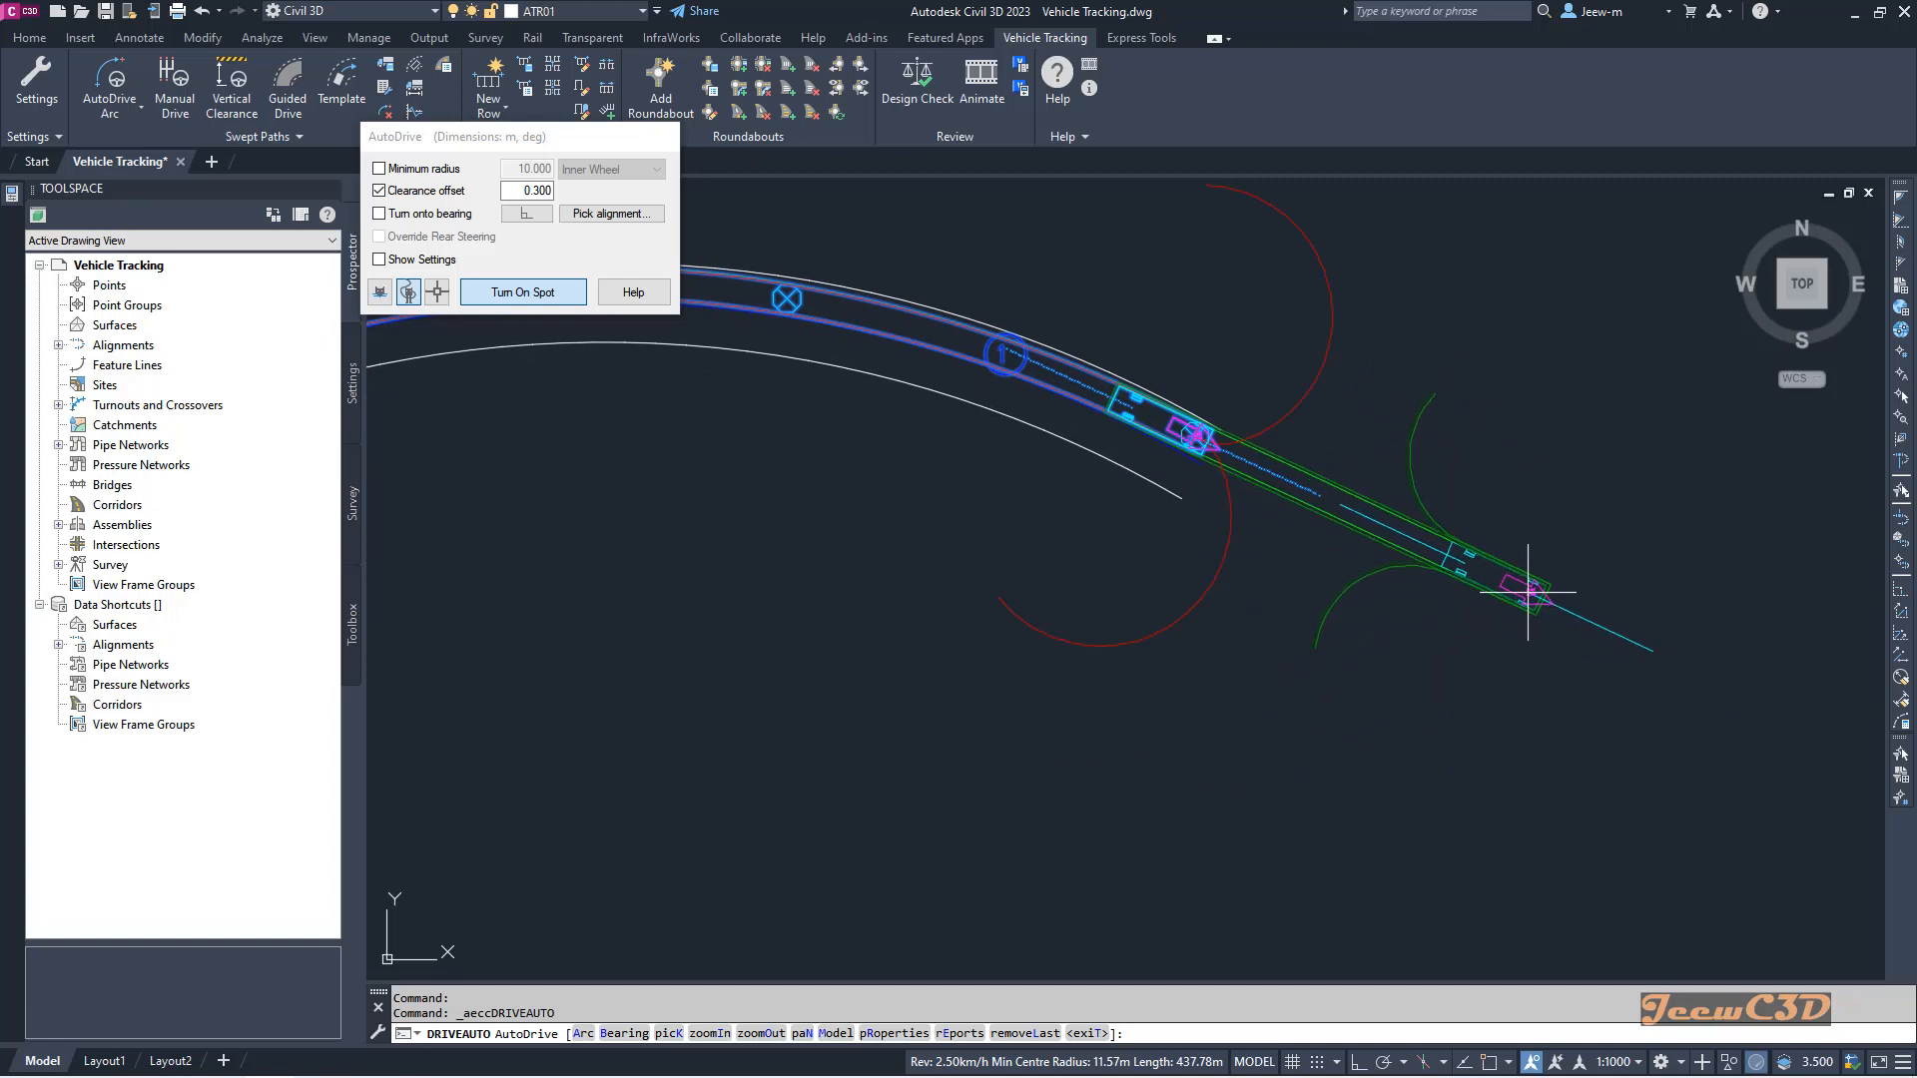
pyautogui.click(380, 296)
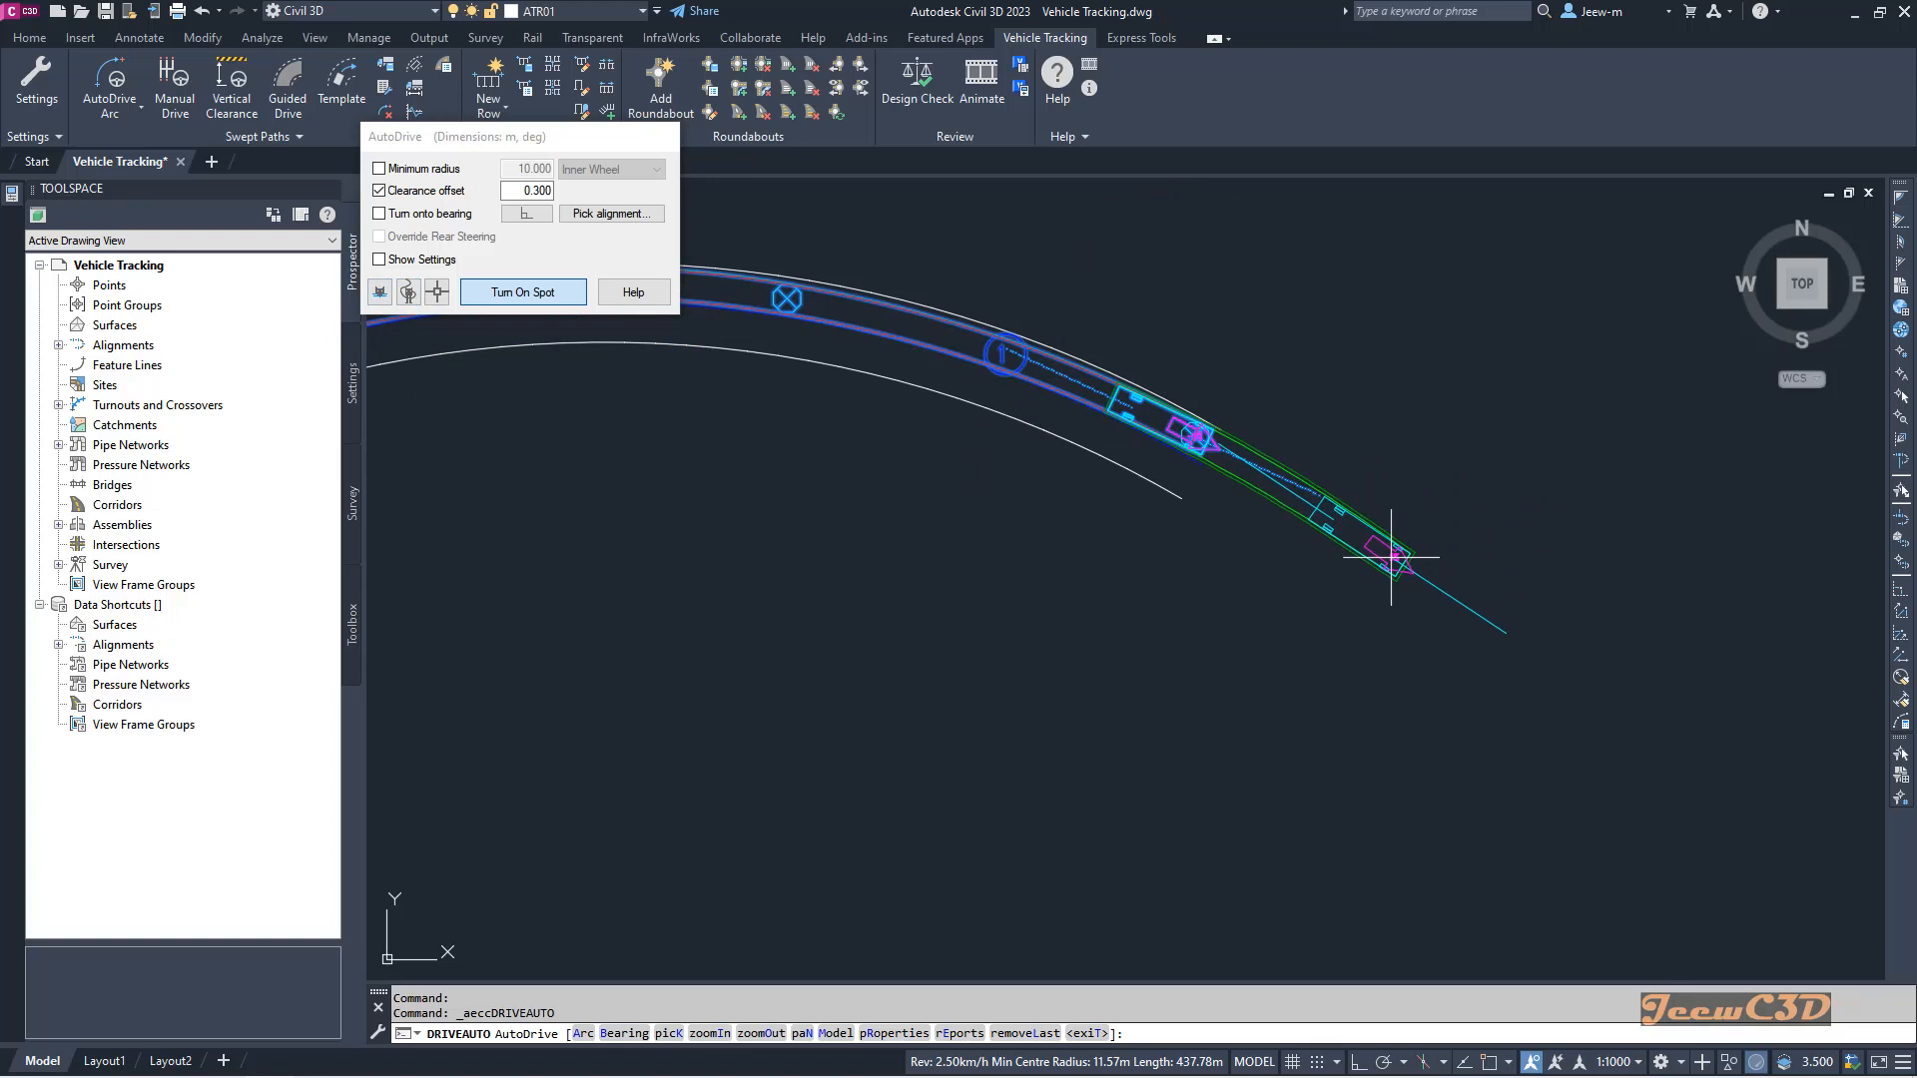
pyautogui.click(1390, 556)
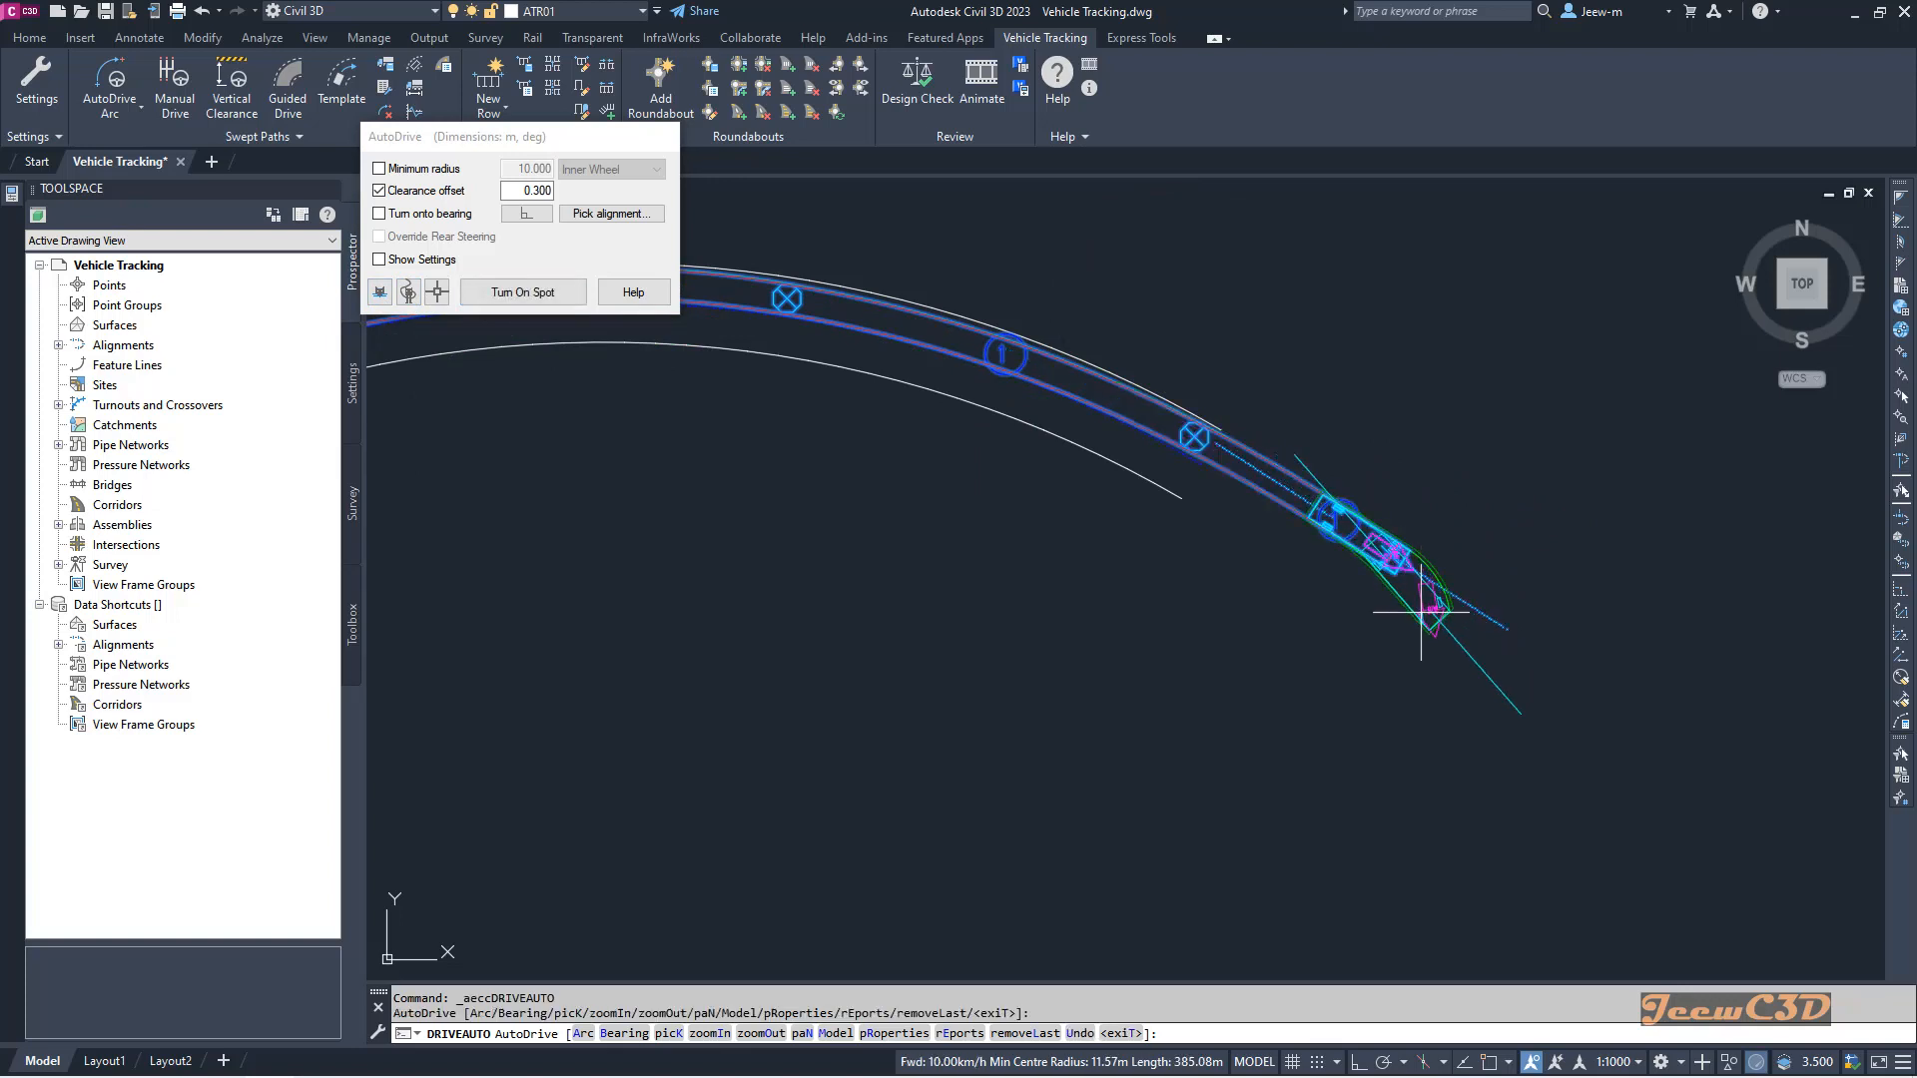
pyautogui.press('Return')
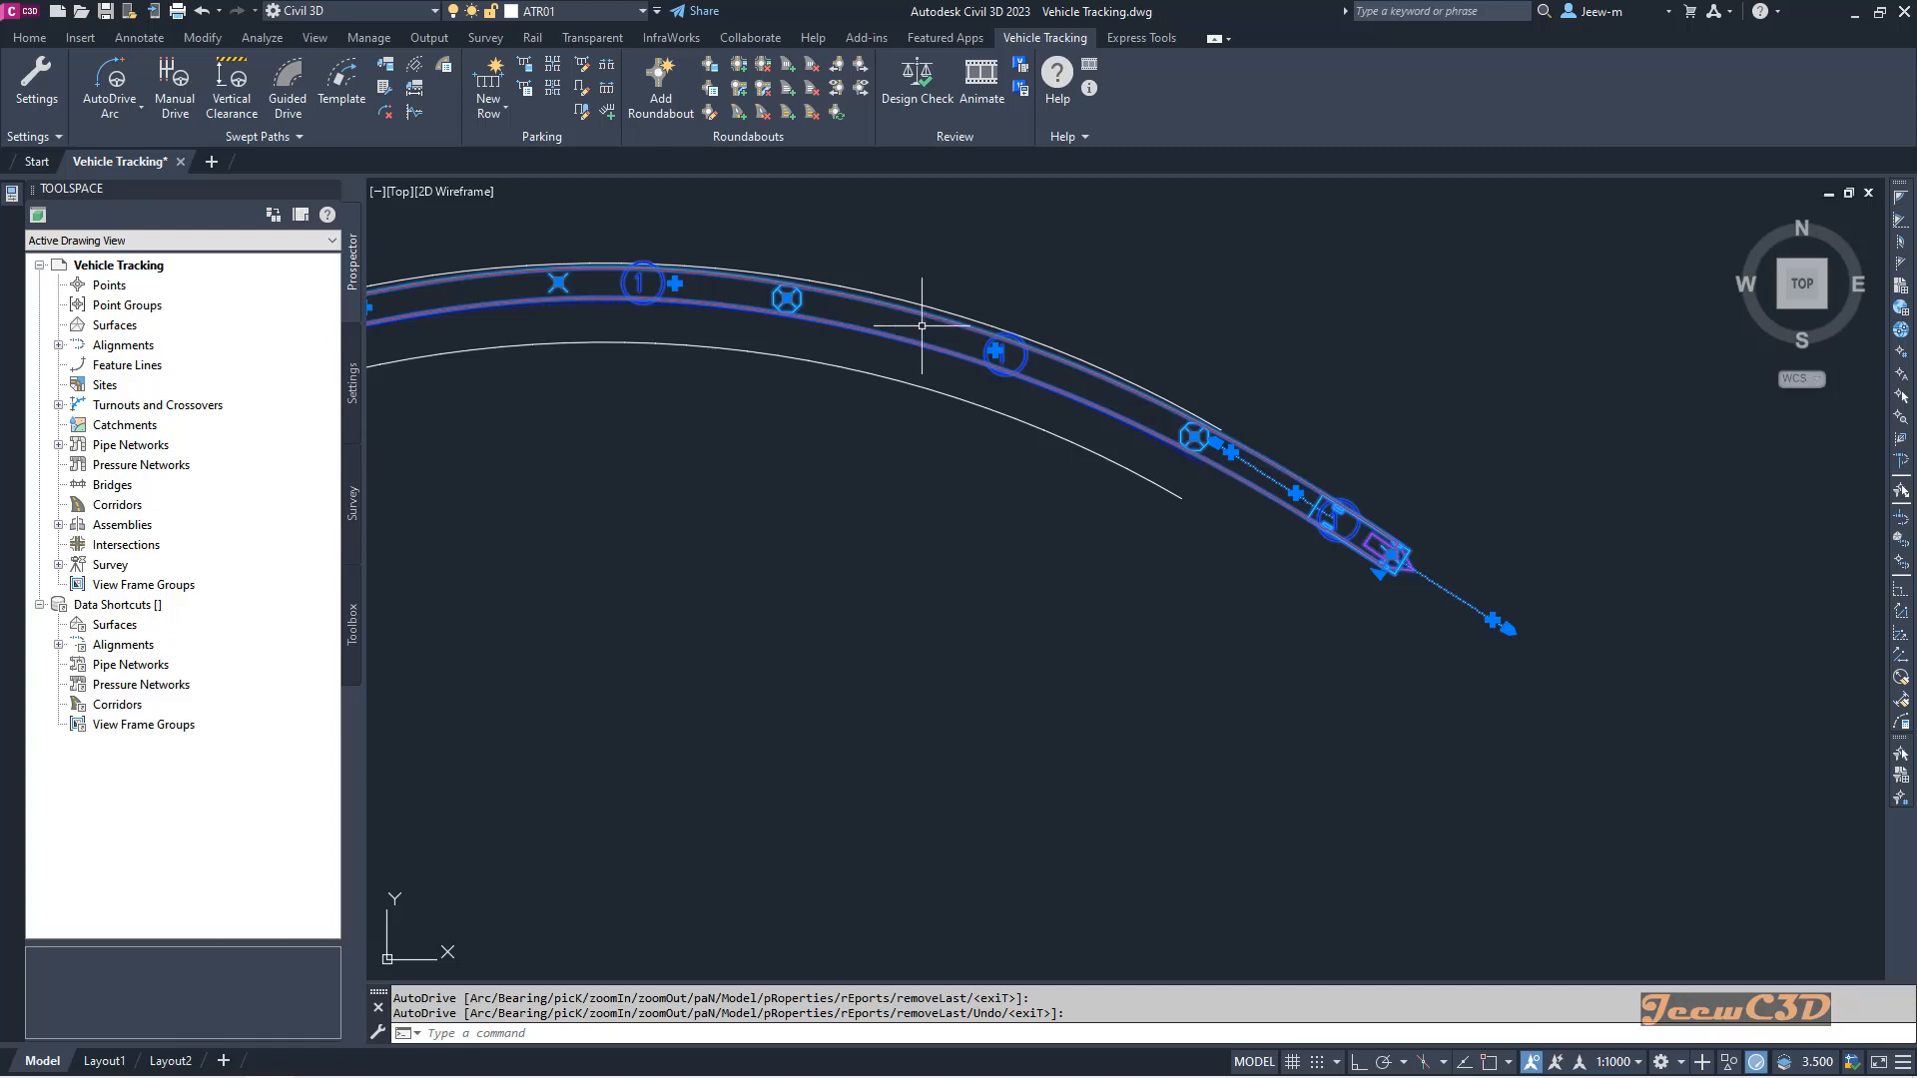
# Step: Place a vehicle outline with body, chassis outlines and annotation on the path just before the last curve's crest
pyautogui.scroll(-2, 984, 291)
pyautogui.moveTo(984, 290); pyautogui.dragTo(1145, 278, button='middle')
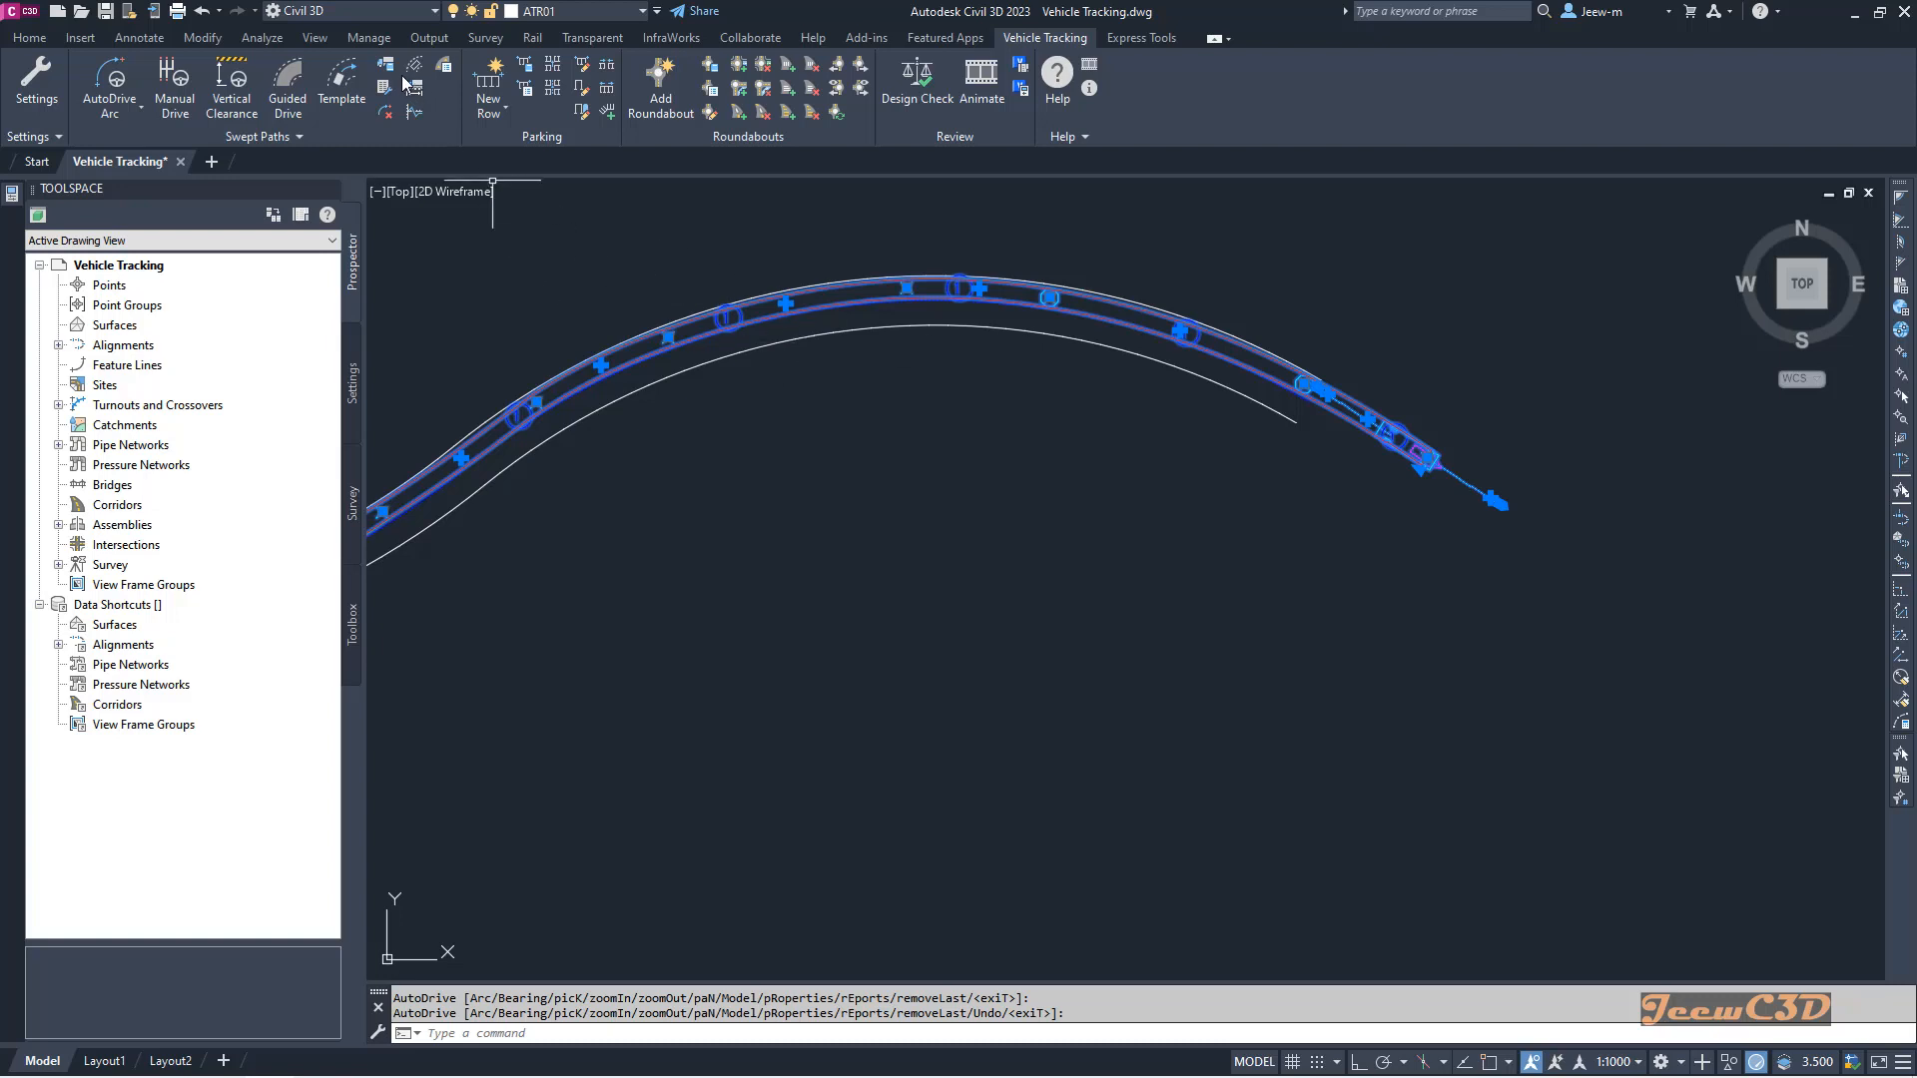
pyautogui.scroll(2, 761, 291)
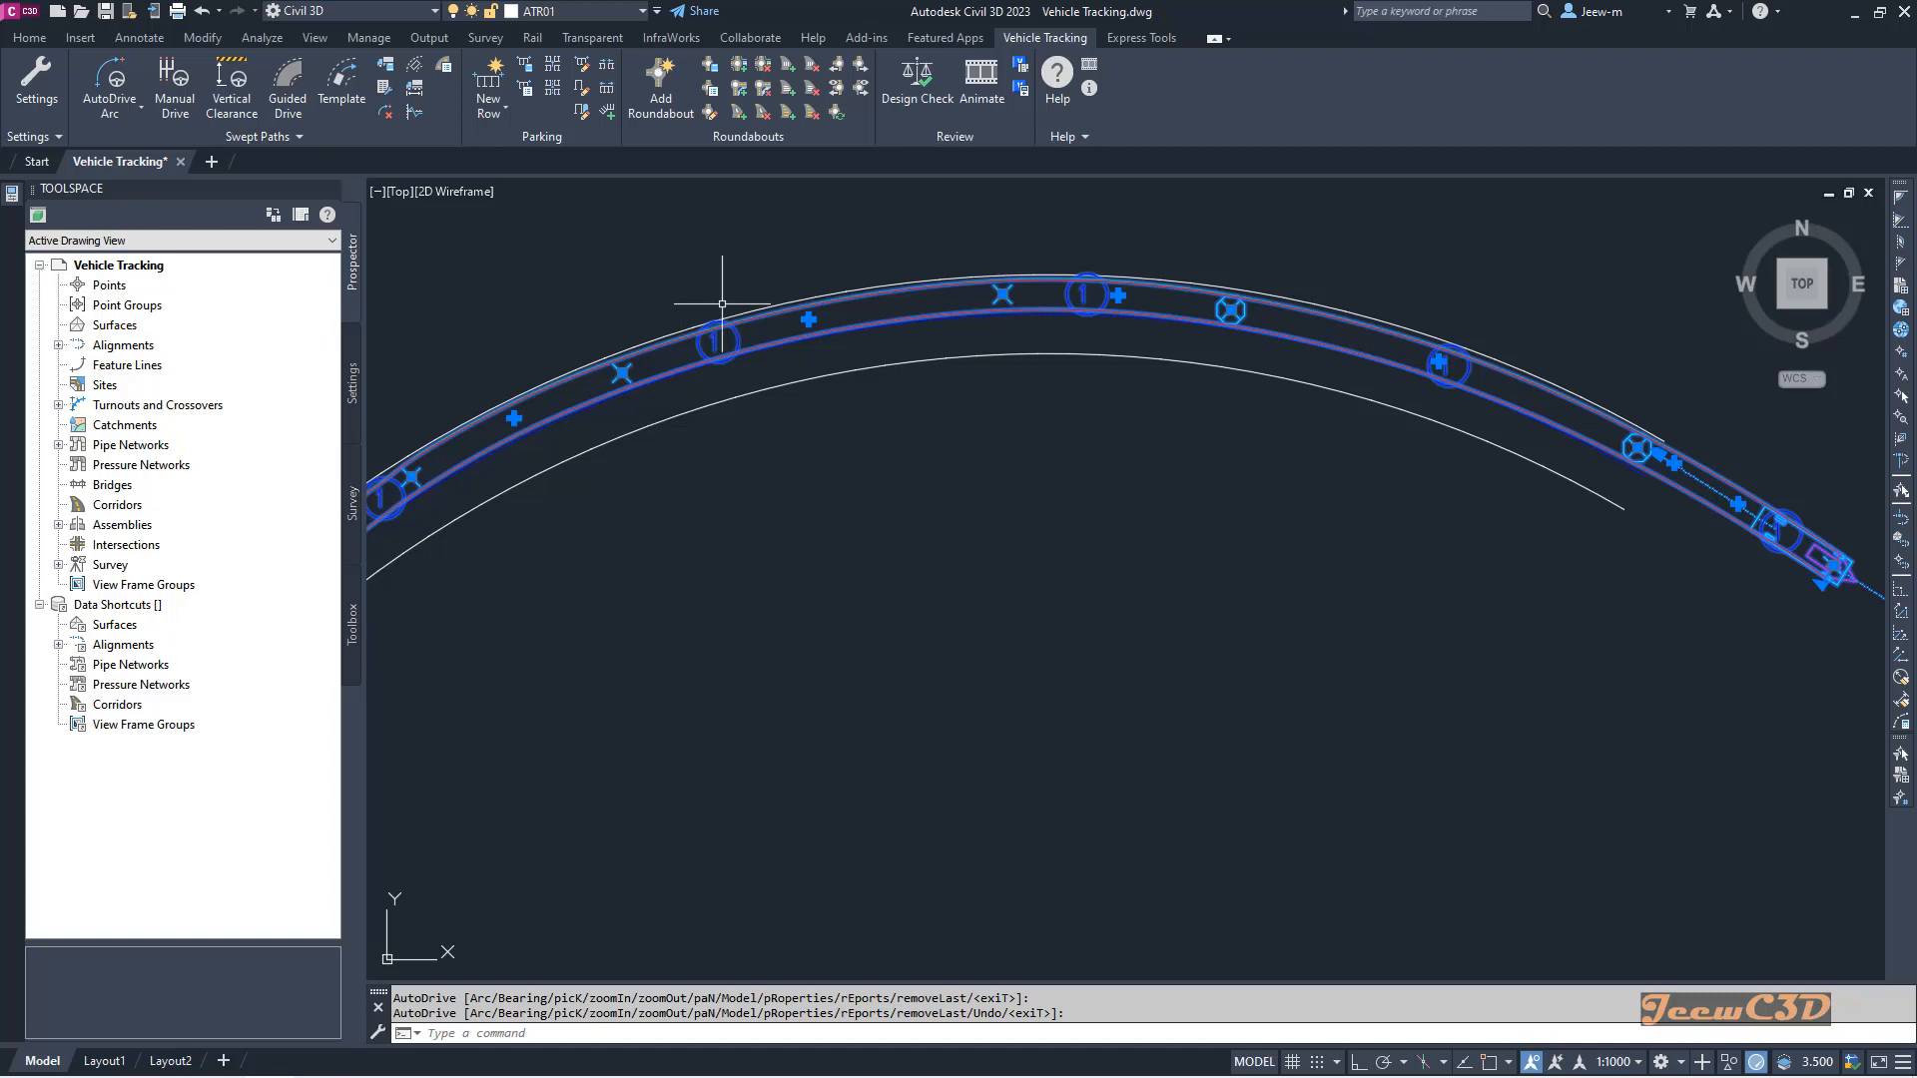
pyautogui.click(413, 70)
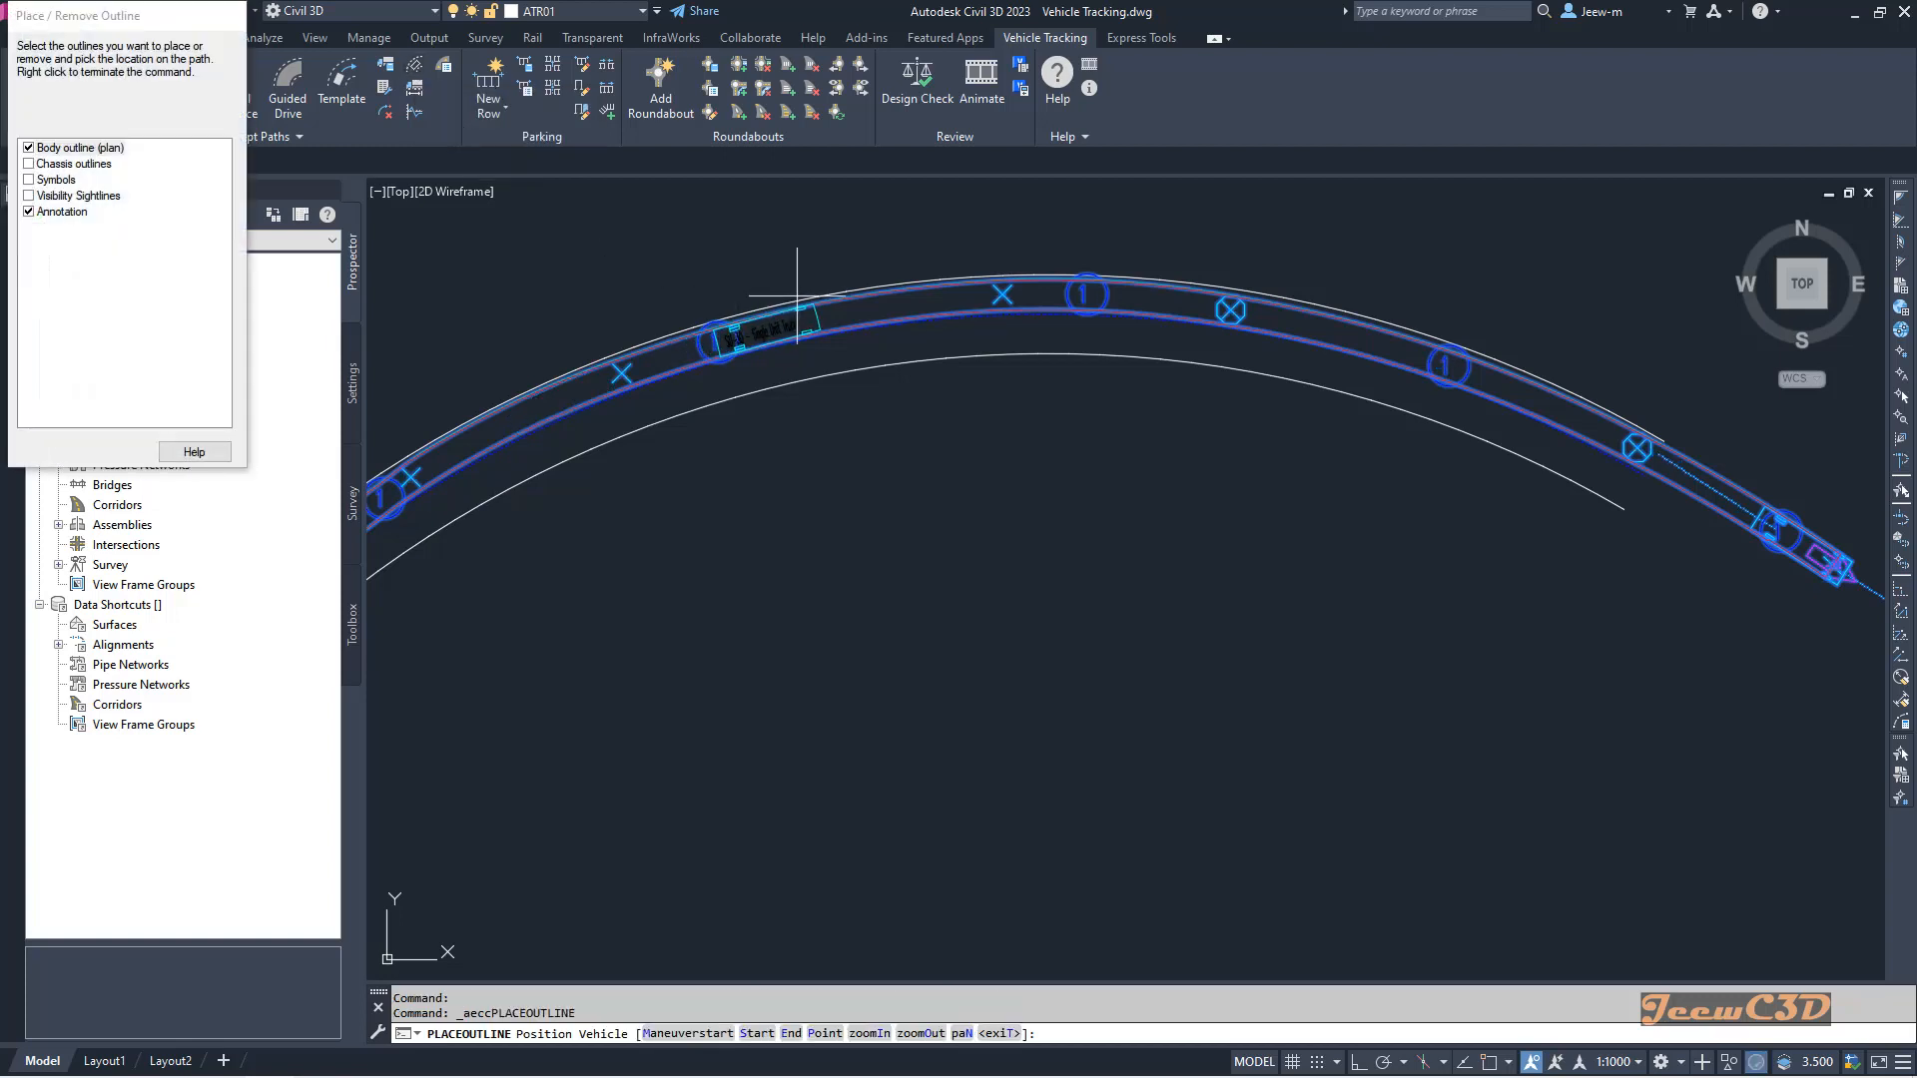
pyautogui.scroll(5, 795, 297)
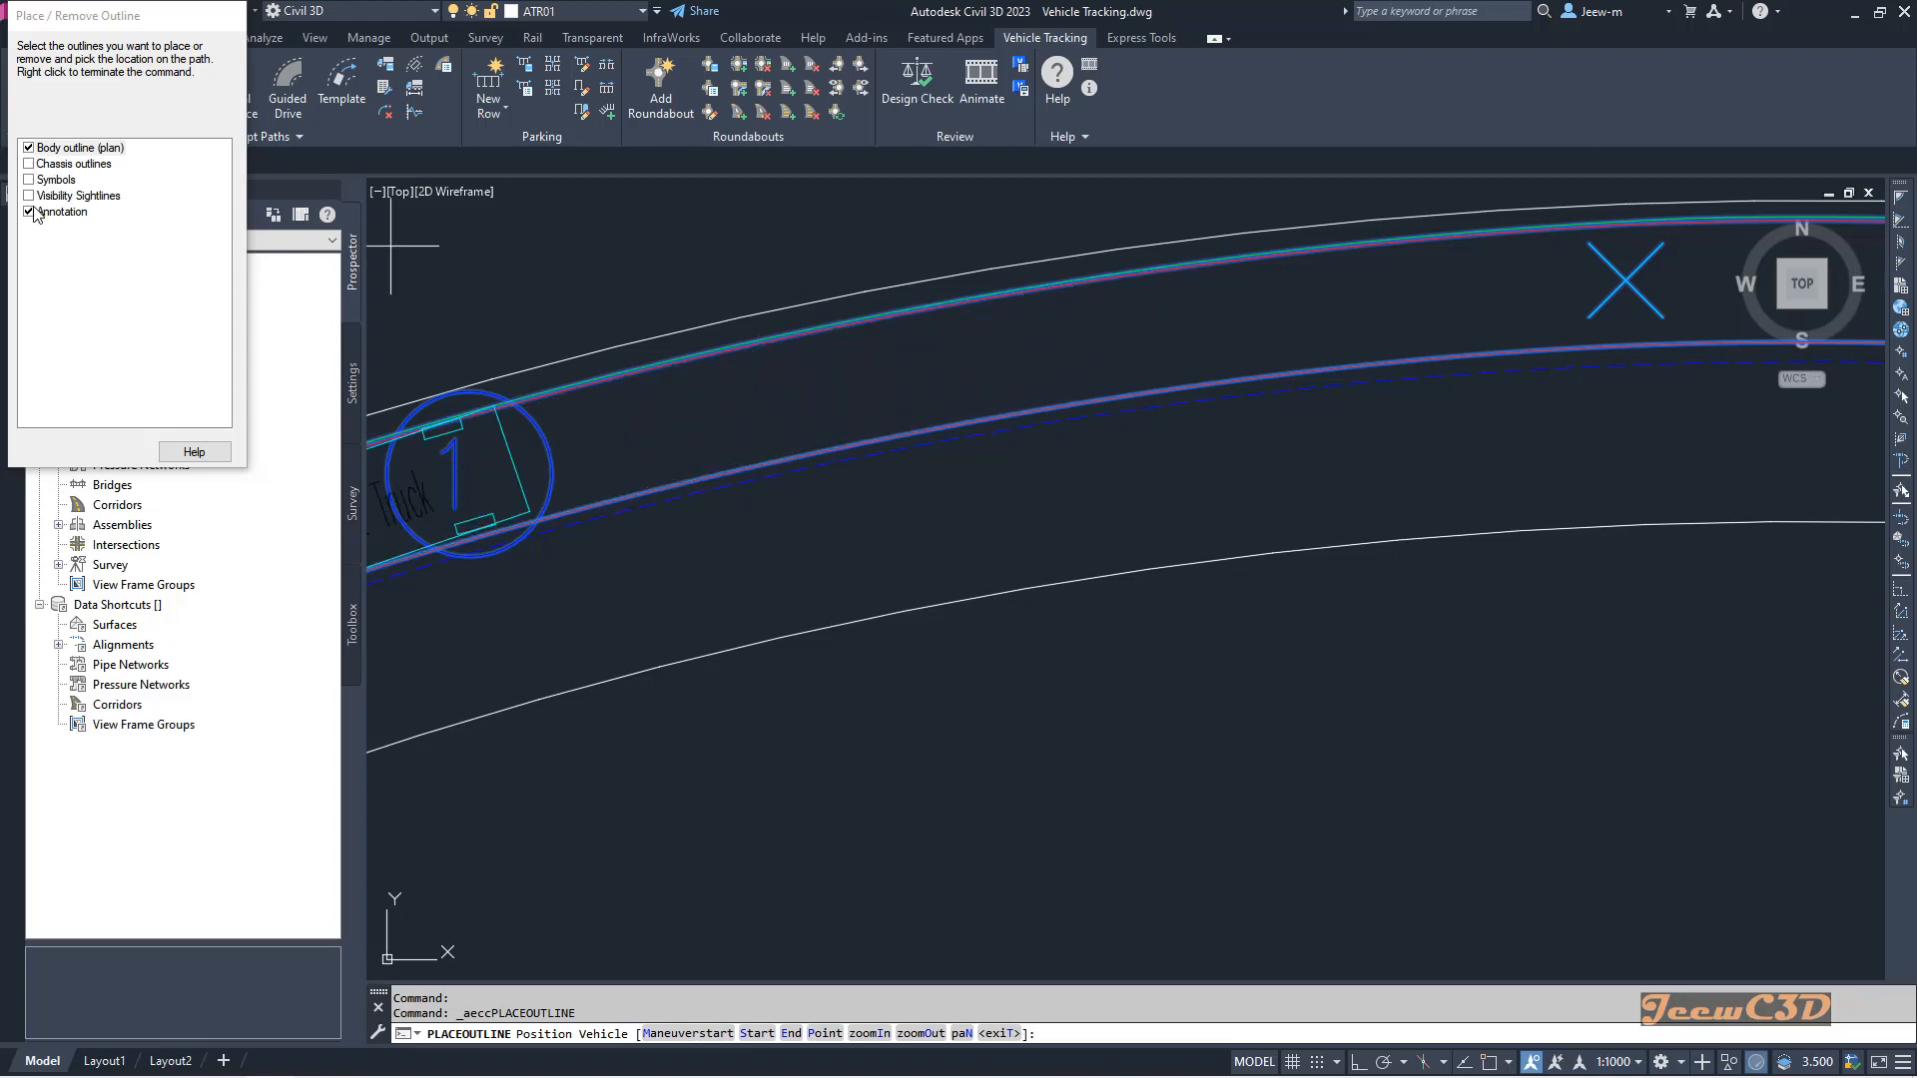
pyautogui.click(58, 165)
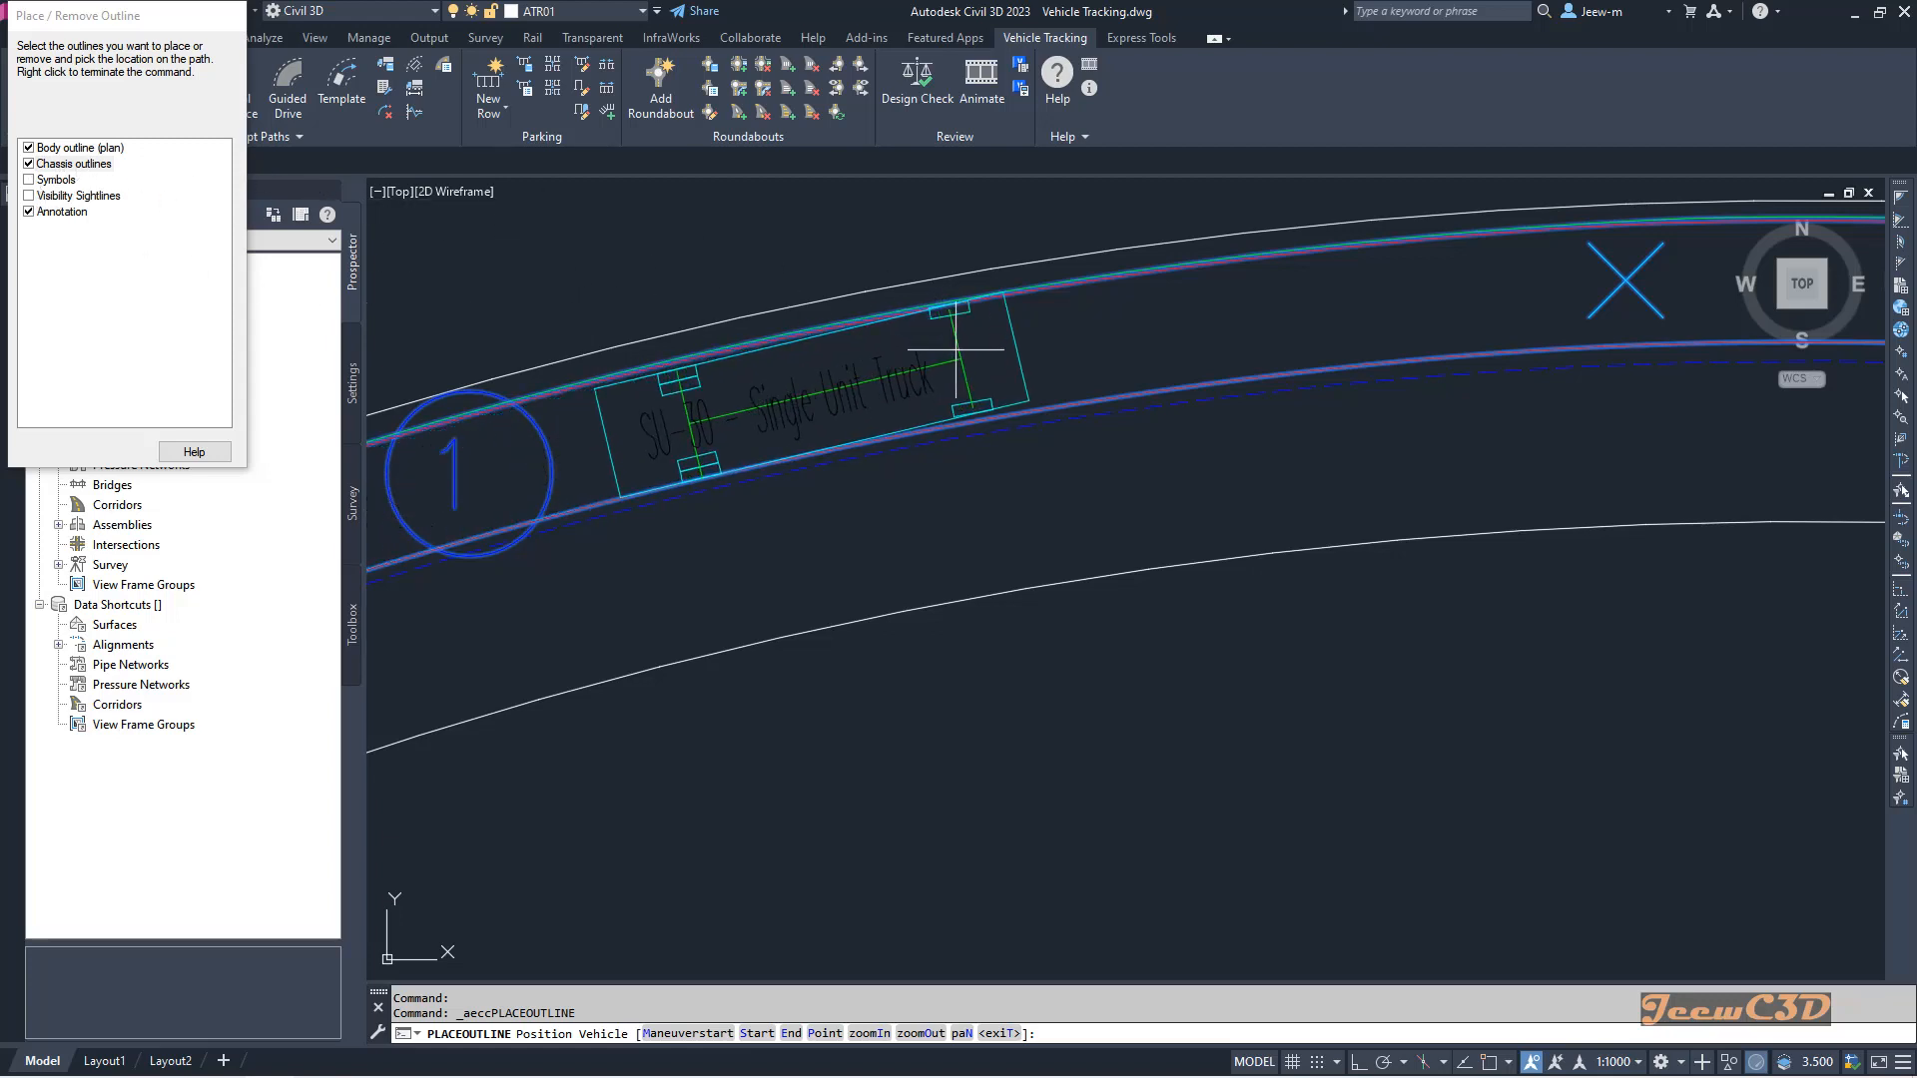
pyautogui.moveTo(1034, 354); pyautogui.dragTo(902, 386, button='middle')
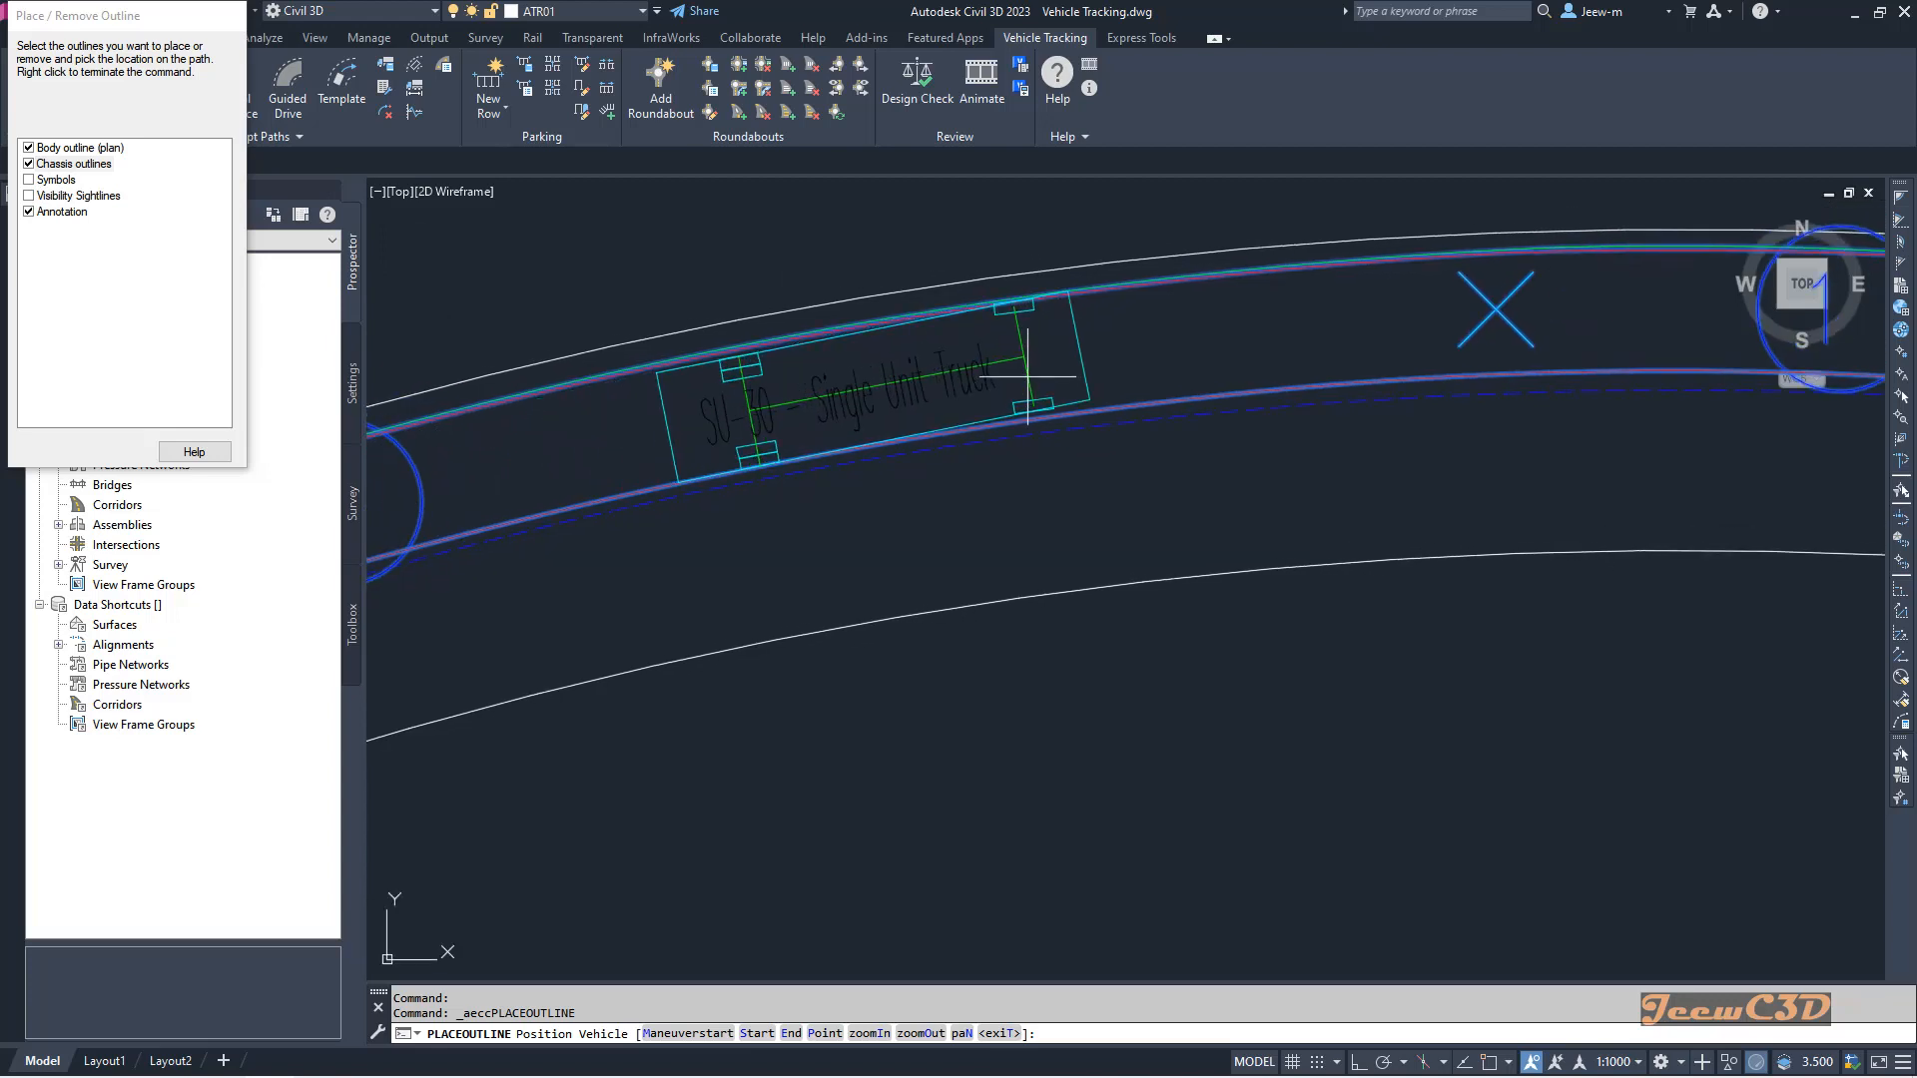
pyautogui.click(1028, 375)
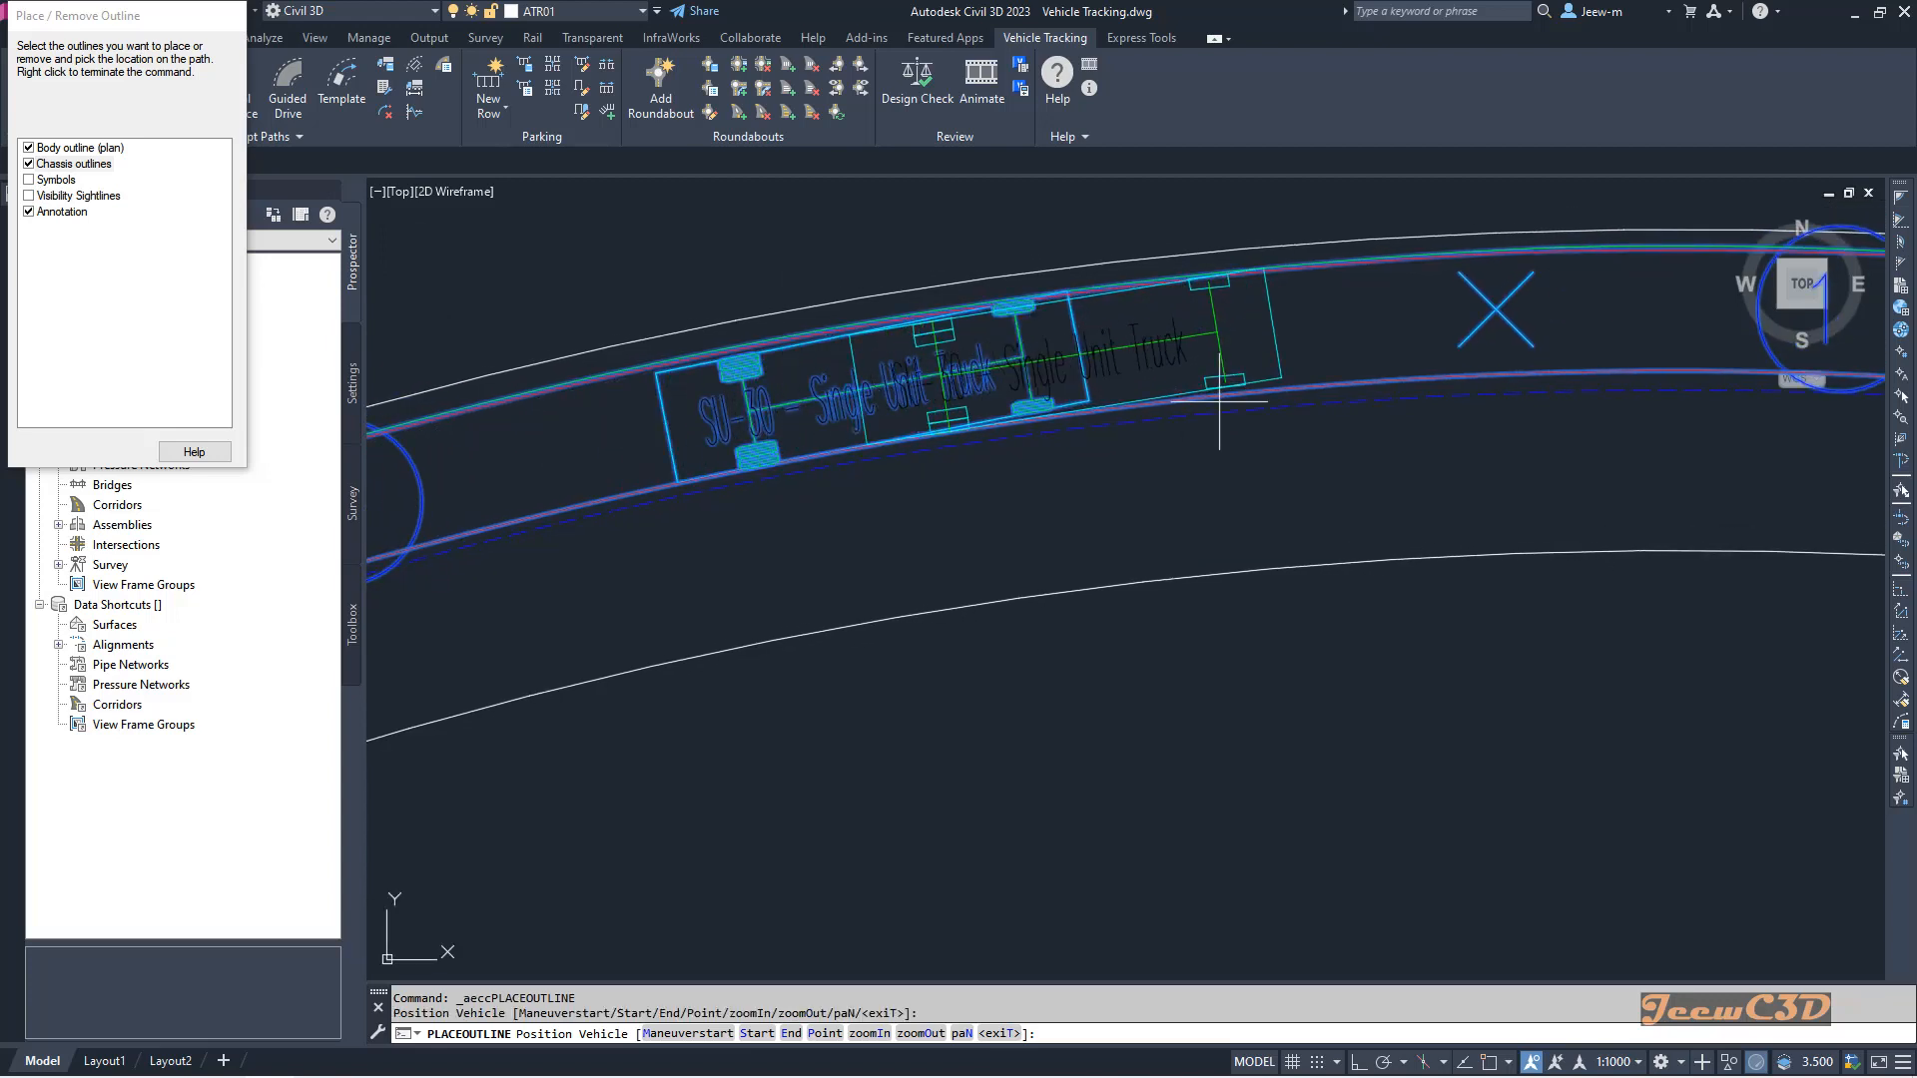
pyautogui.press('Escape')
pyautogui.scroll(-2, 1144, 411)
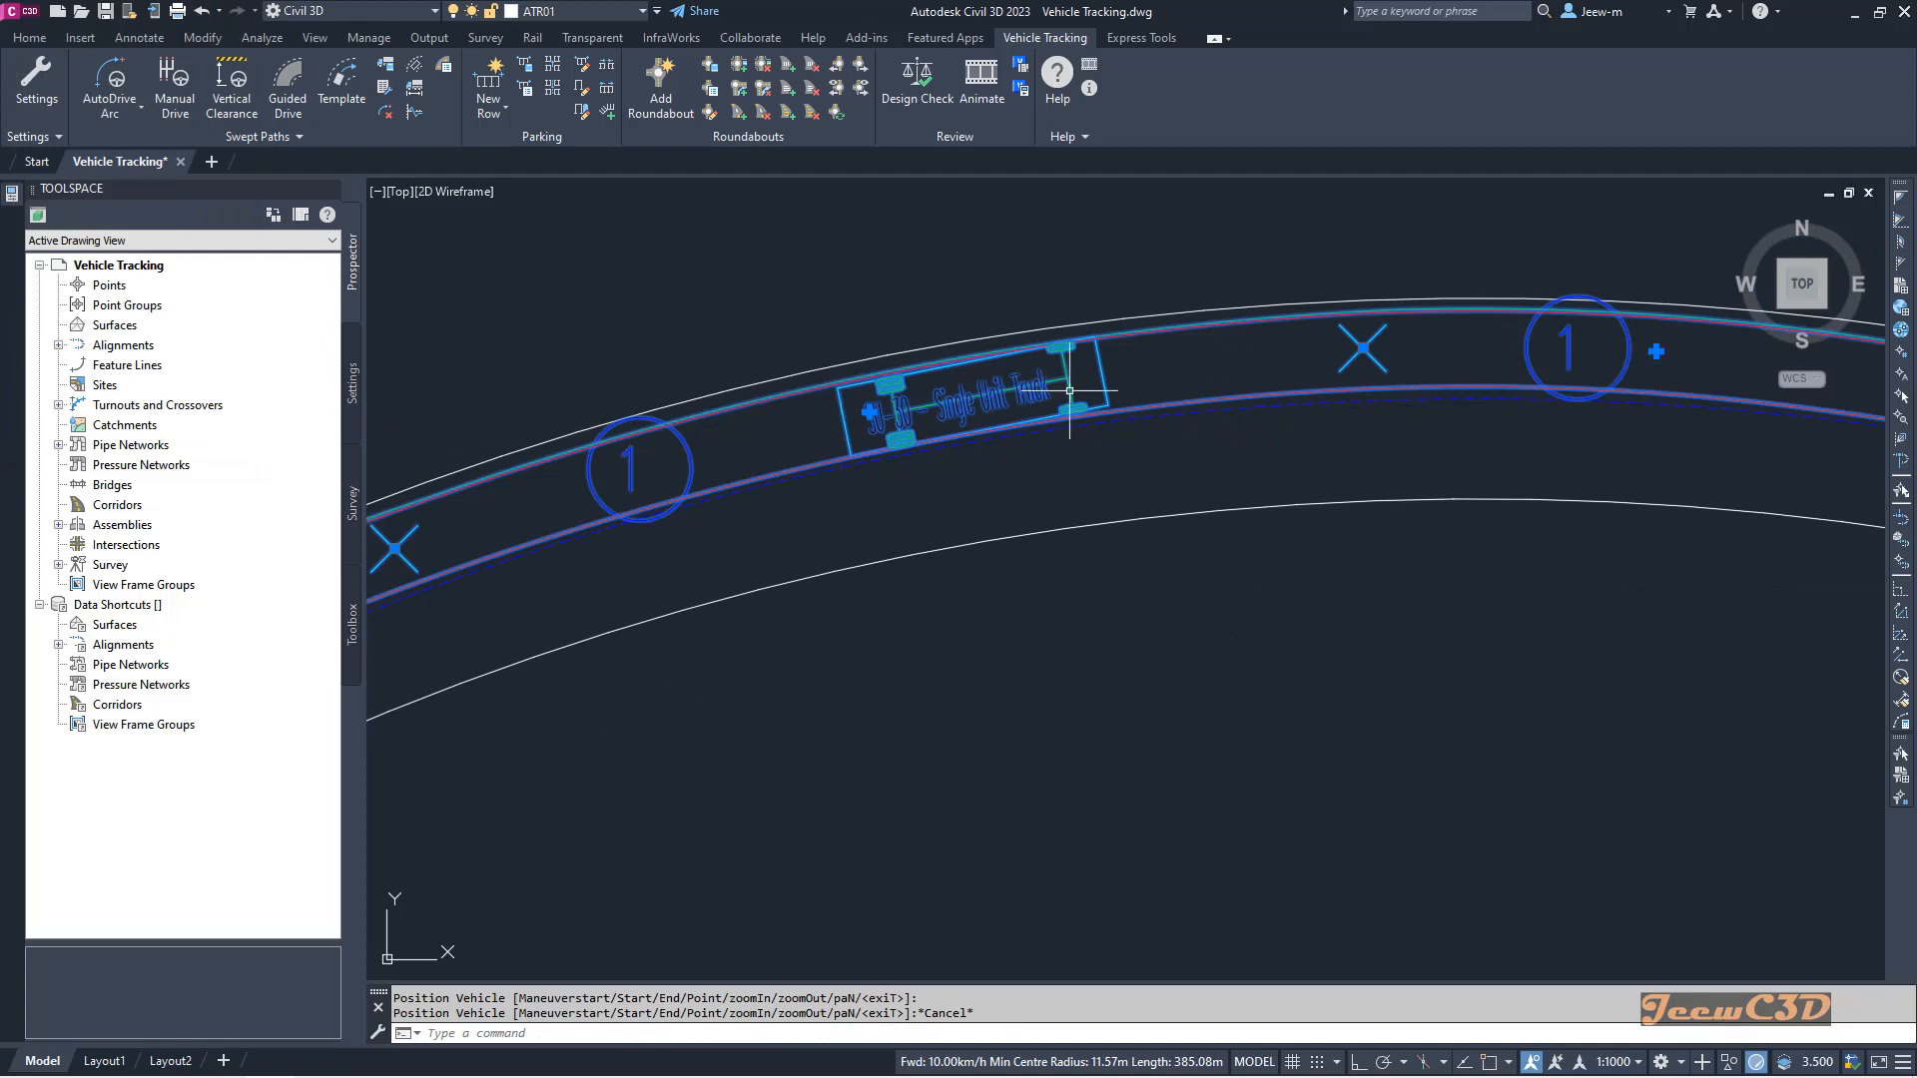
pyautogui.scroll(-4, 989, 402)
pyautogui.scroll(6, 993, 400)
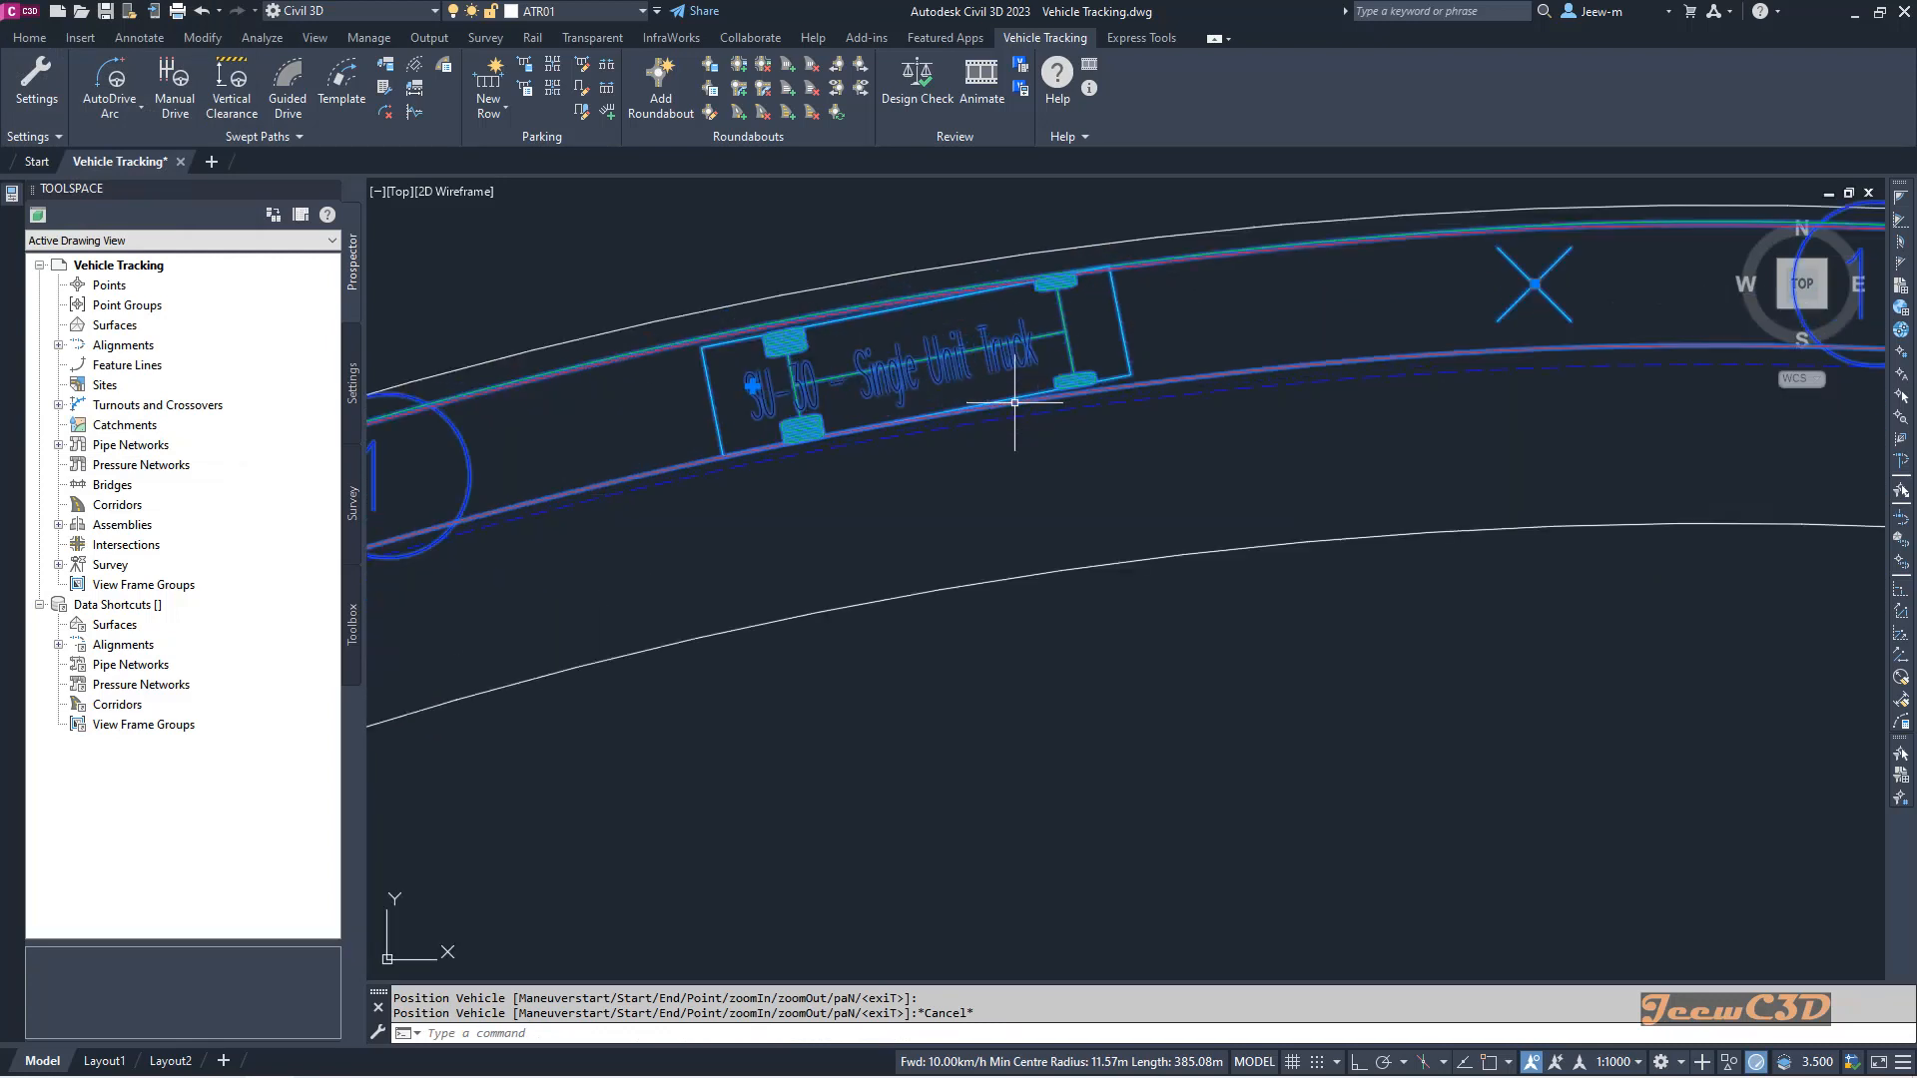
# Step: Run a design check and review the turn-spiral exception on Path 1 and both Severe Steering exceptions on Path 2
pyautogui.scroll(-8, 1018, 380)
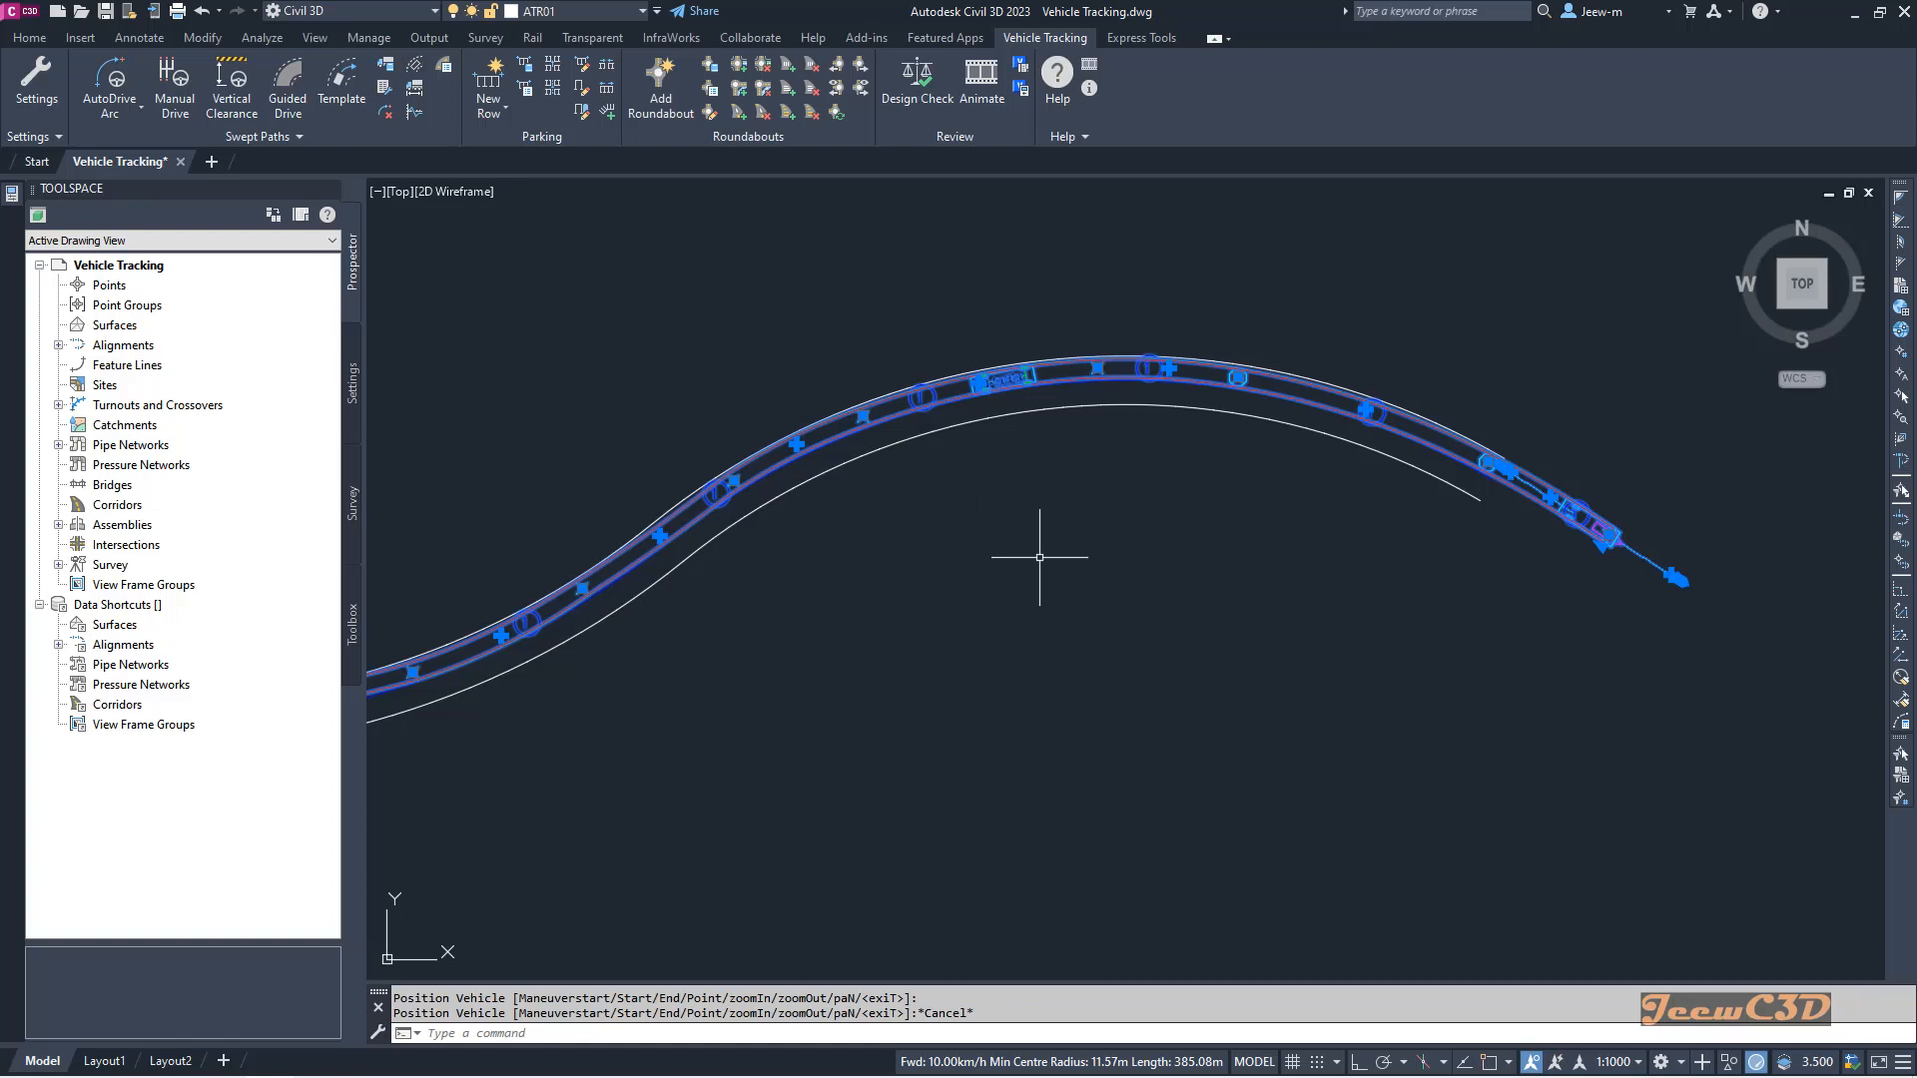
pyautogui.click(912, 82)
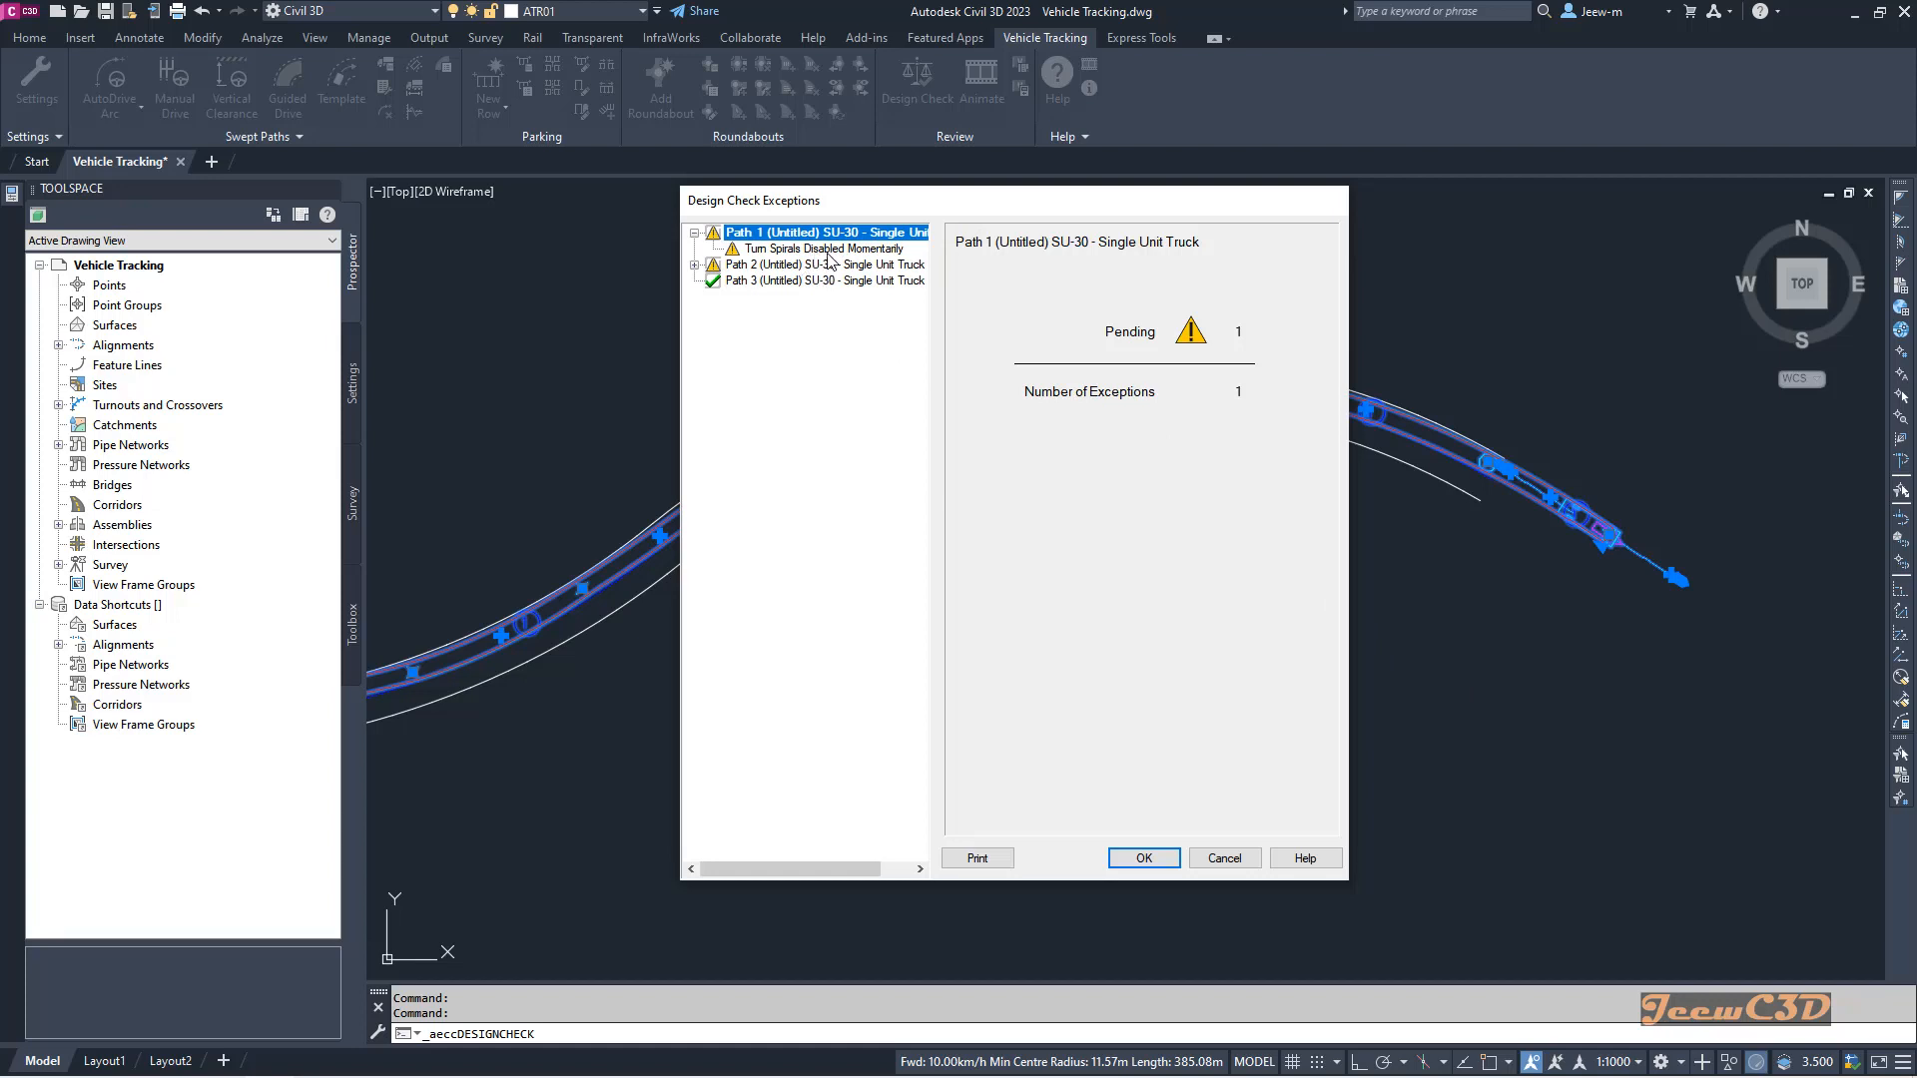
pyautogui.click(783, 268)
pyautogui.click(794, 238)
pyautogui.click(774, 250)
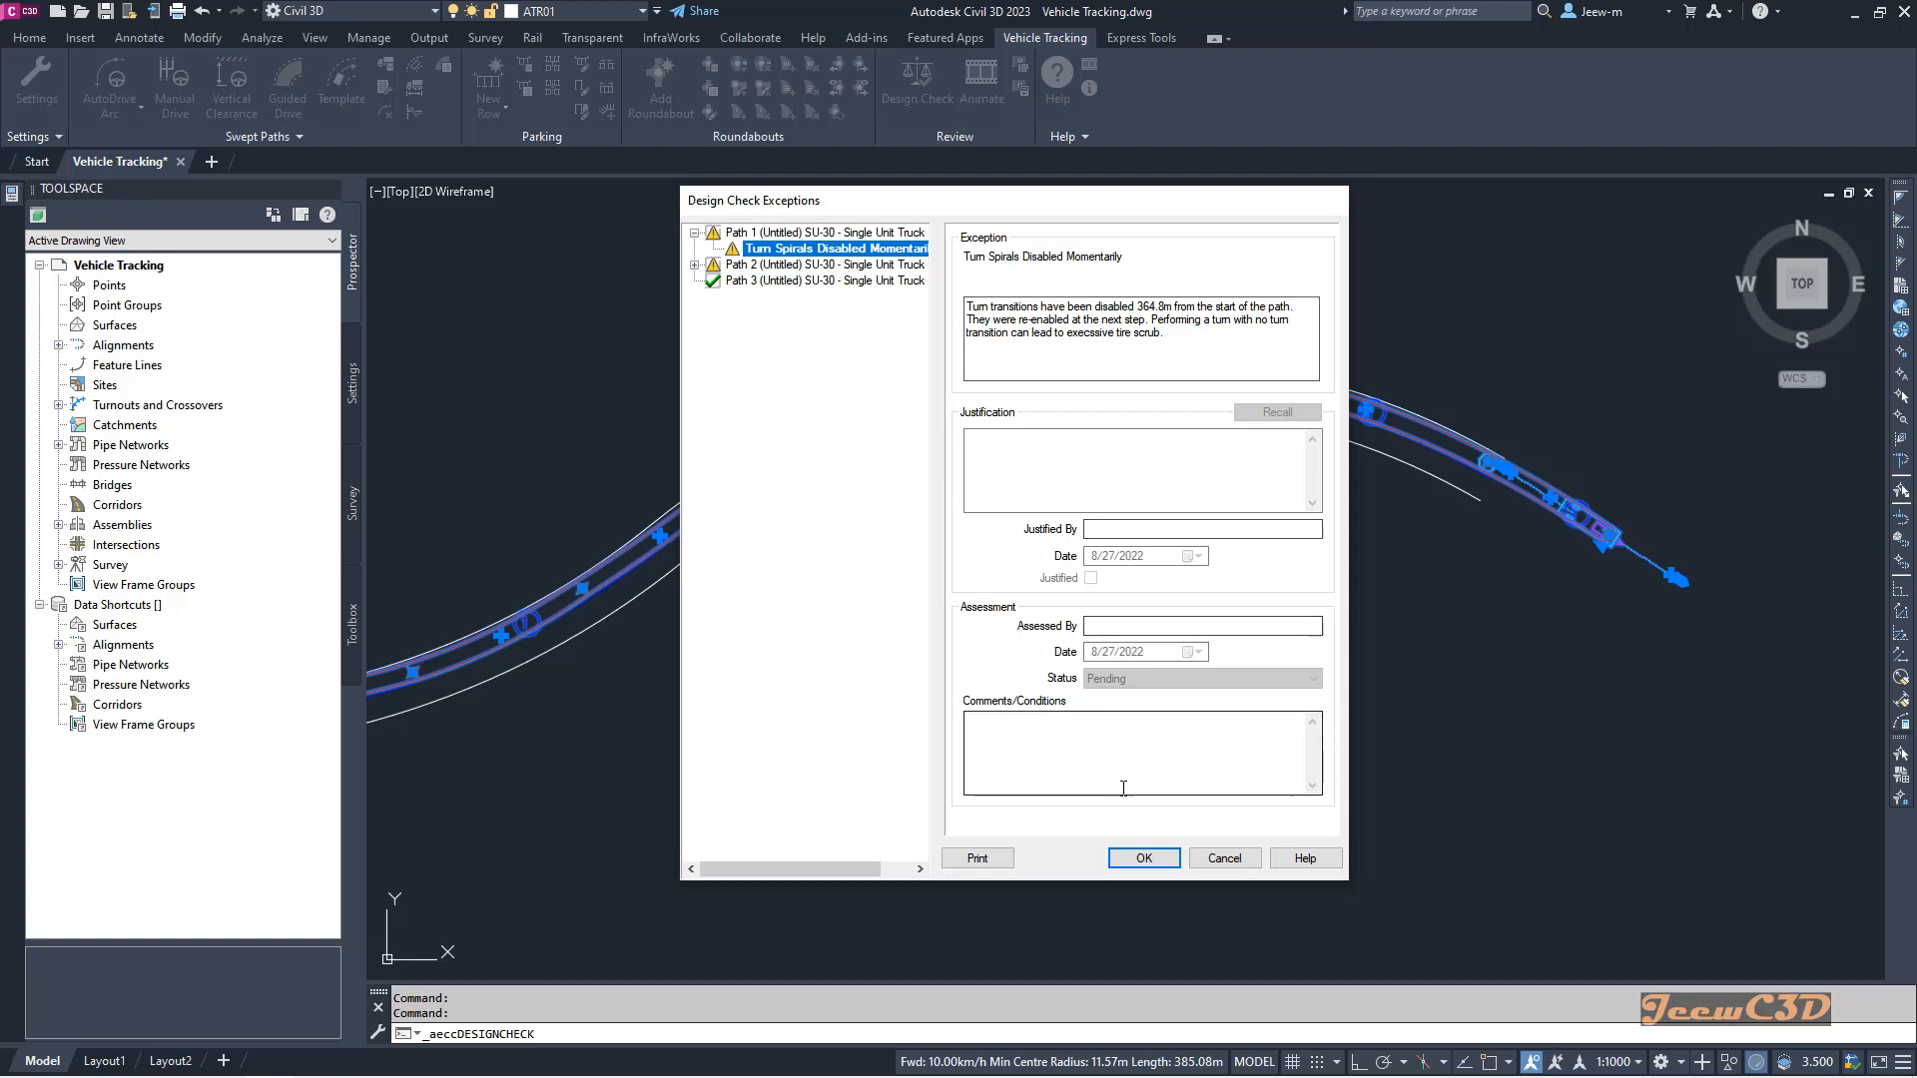
pyautogui.click(694, 264)
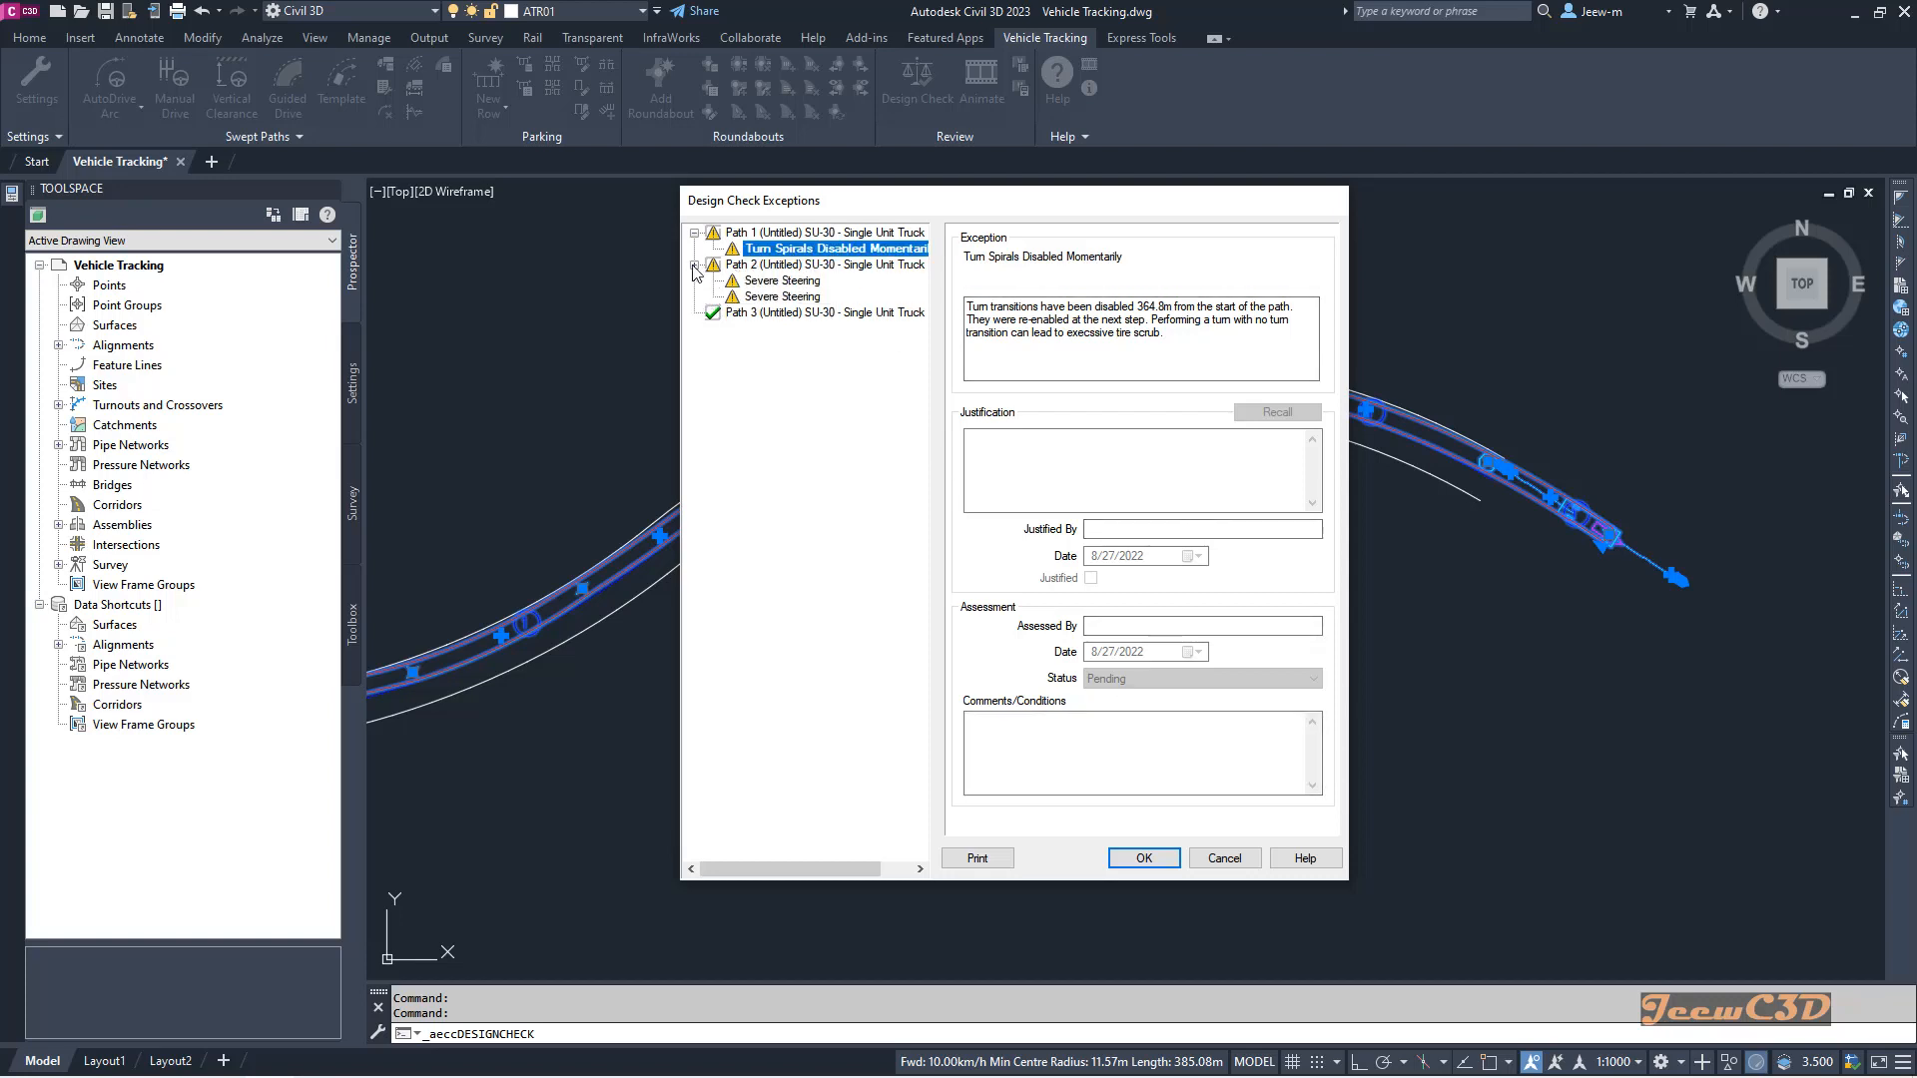
pyautogui.click(777, 283)
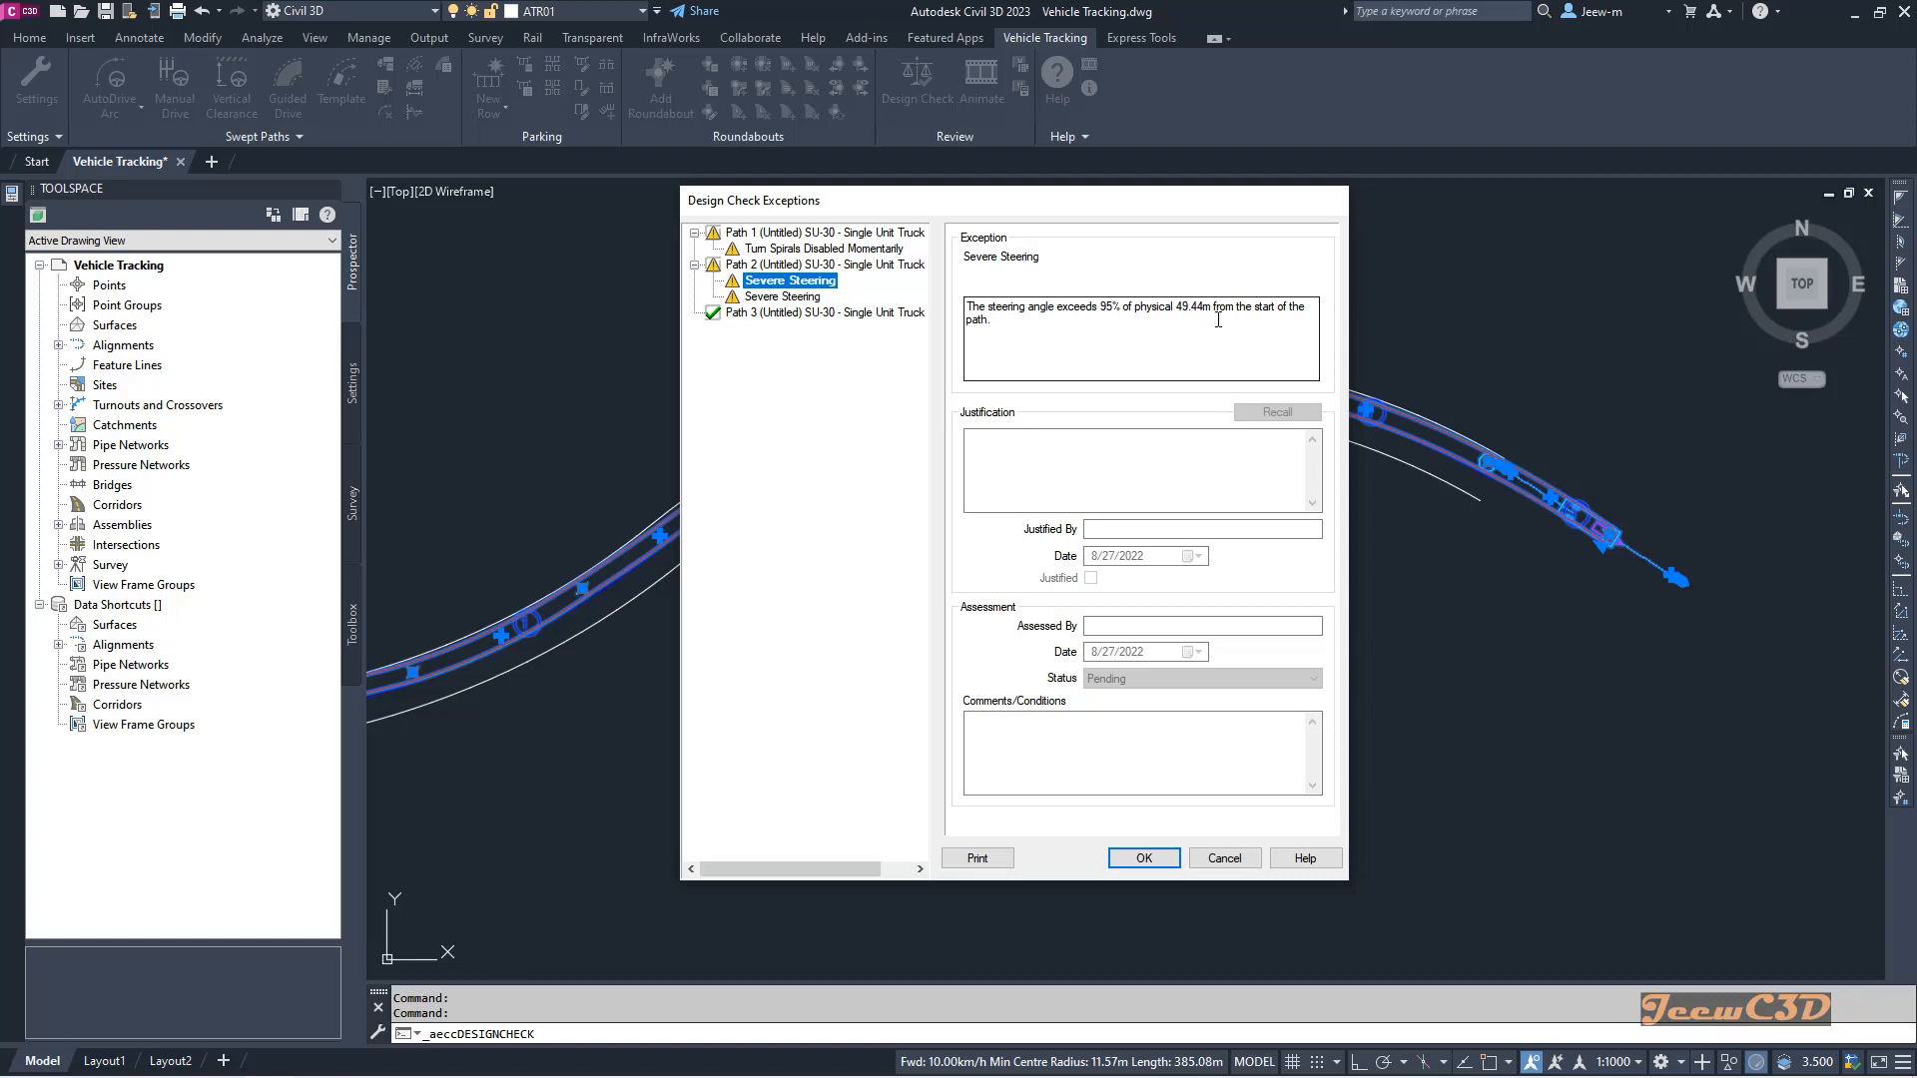
pyautogui.click(788, 297)
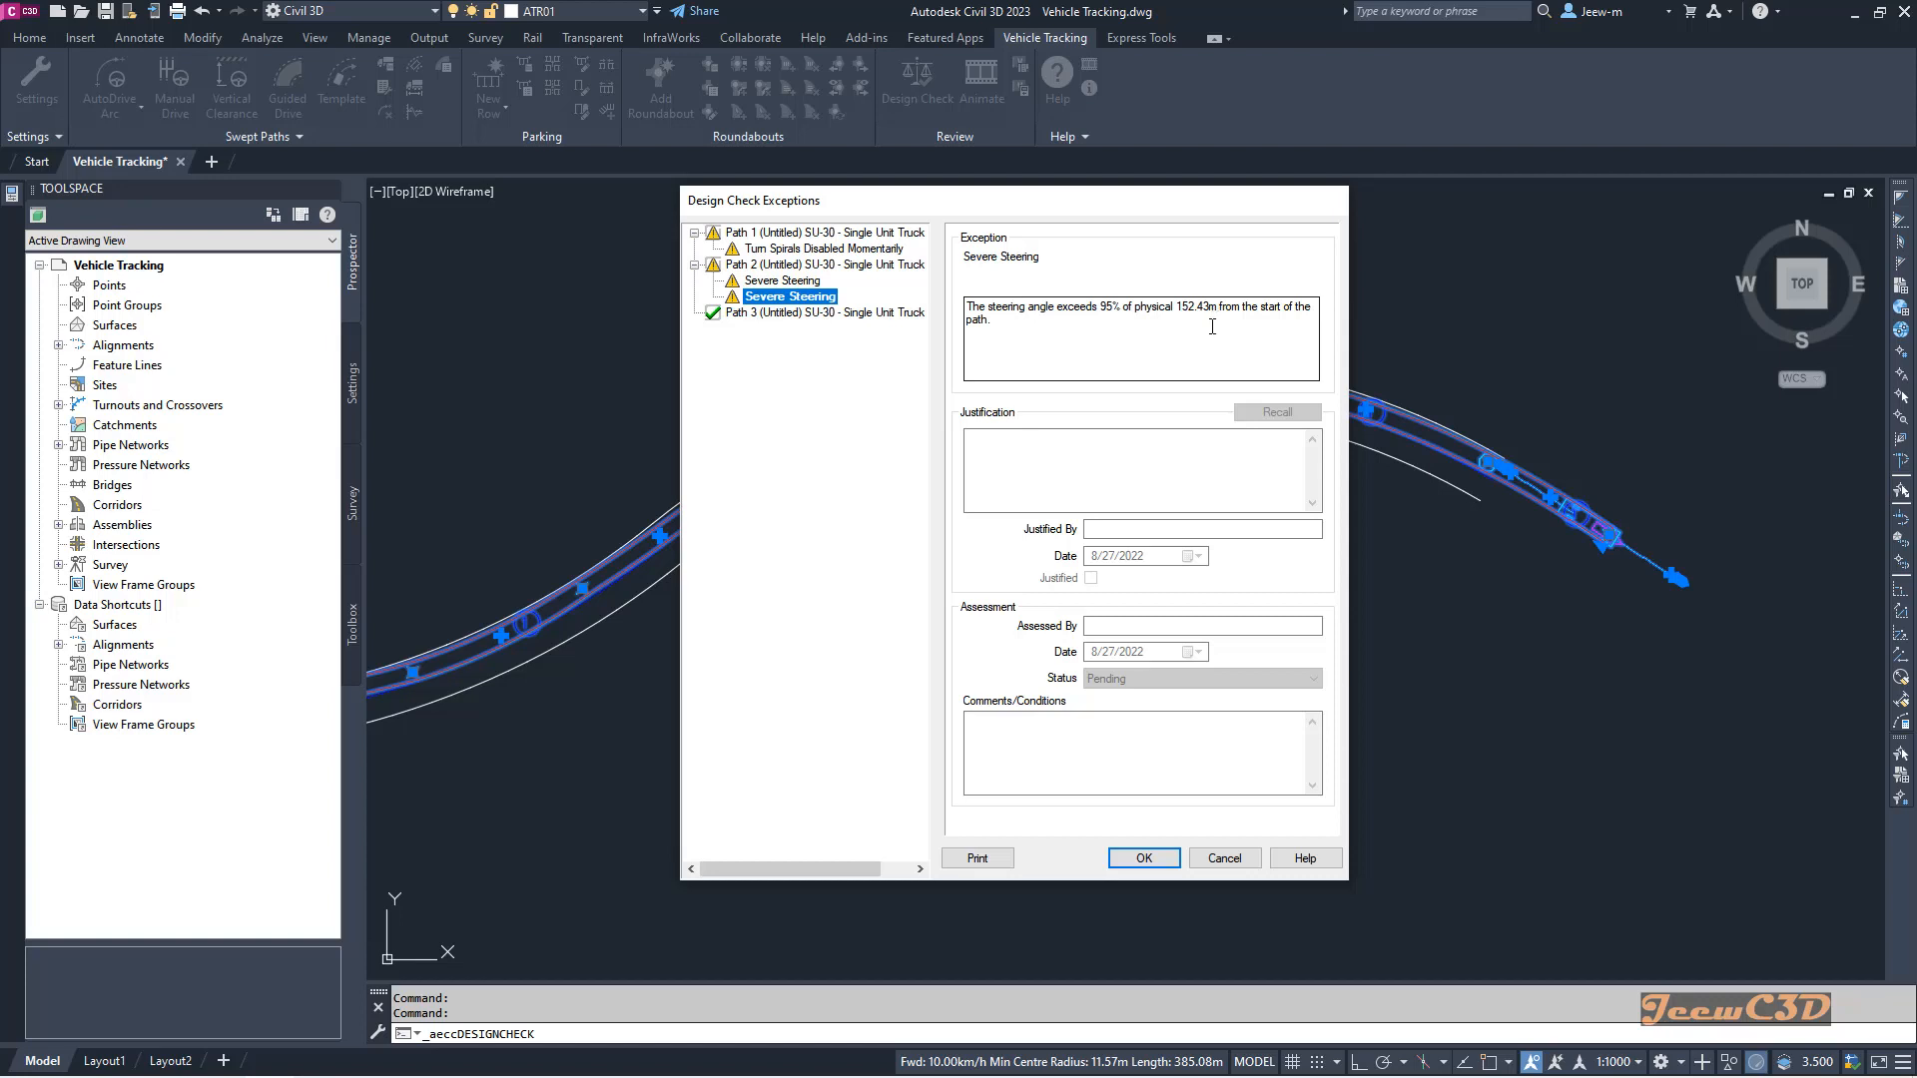
pyautogui.click(821, 249)
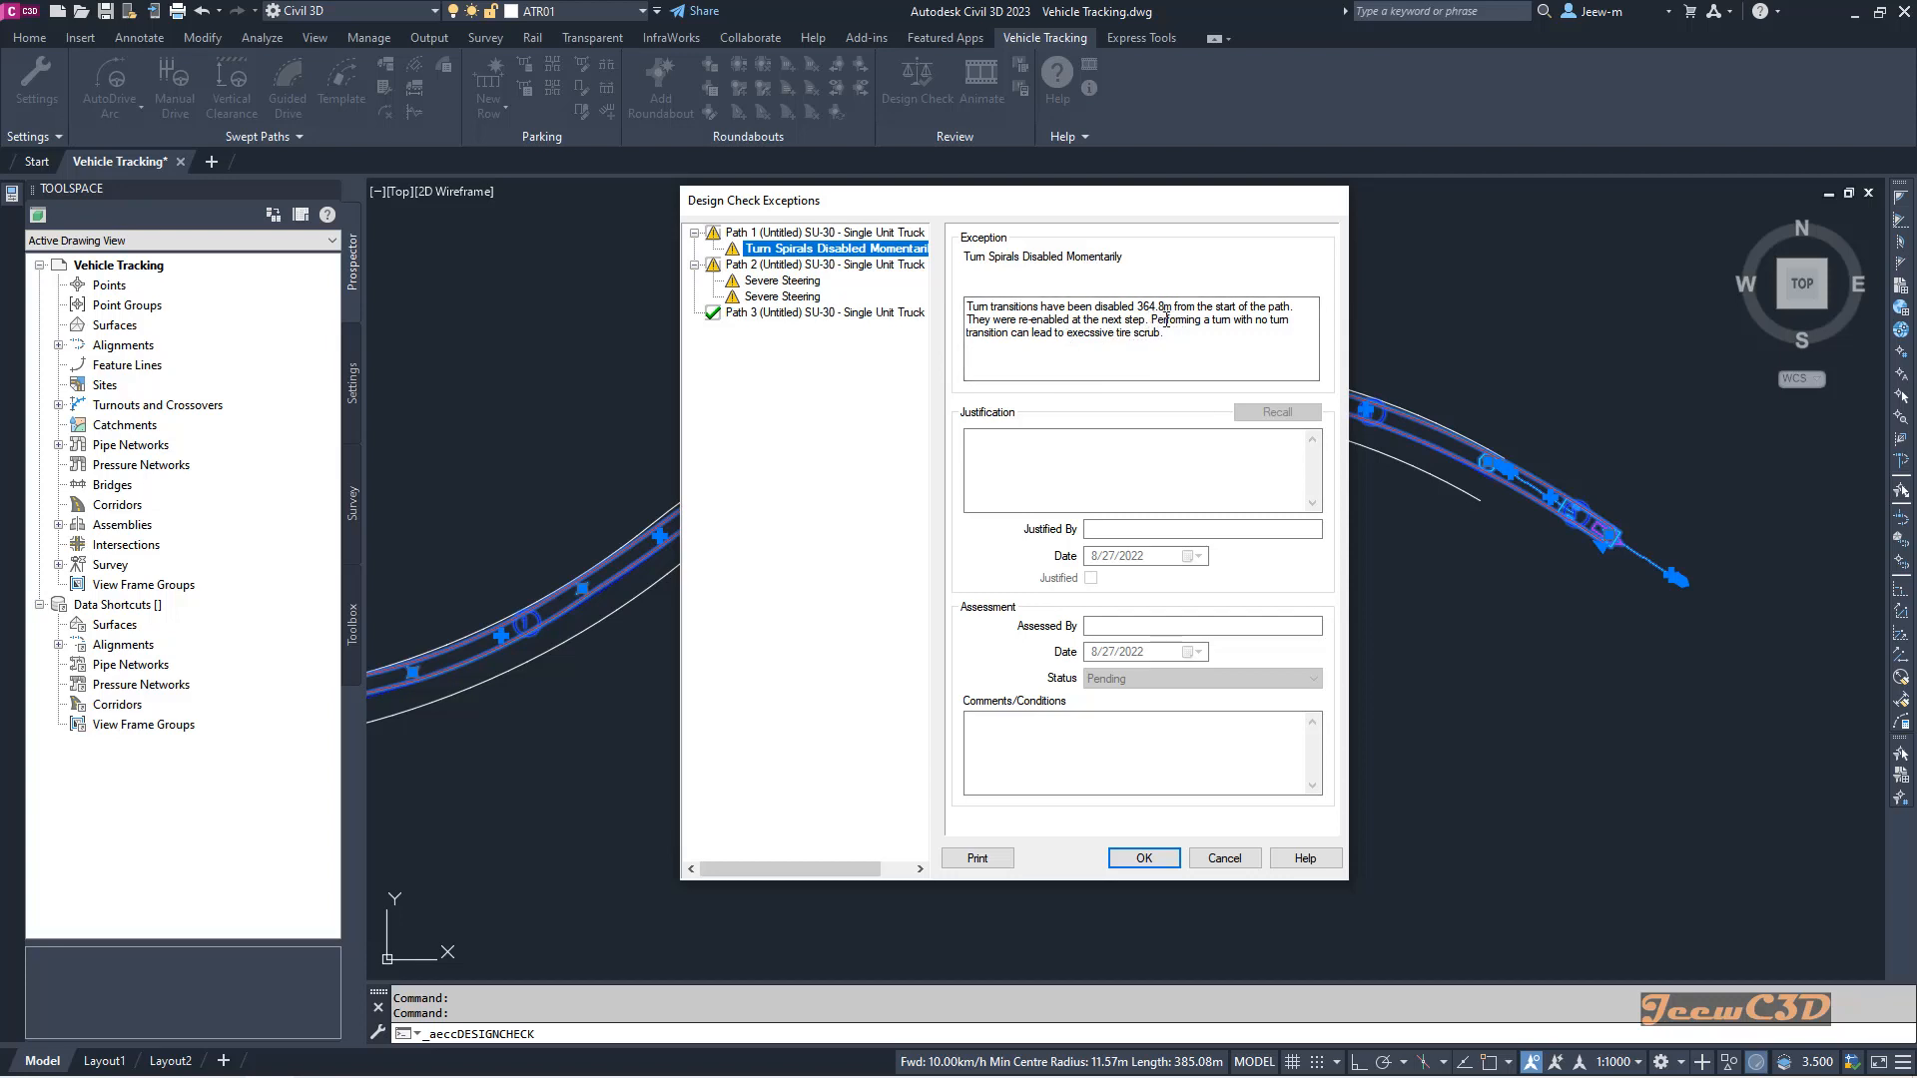
pyautogui.click(1144, 859)
# Step: Locate the flagged turn-transition position 364.8 m from the path's start by previewing the end grip along the path, then cancel the move
pyautogui.scroll(4, 1612, 542)
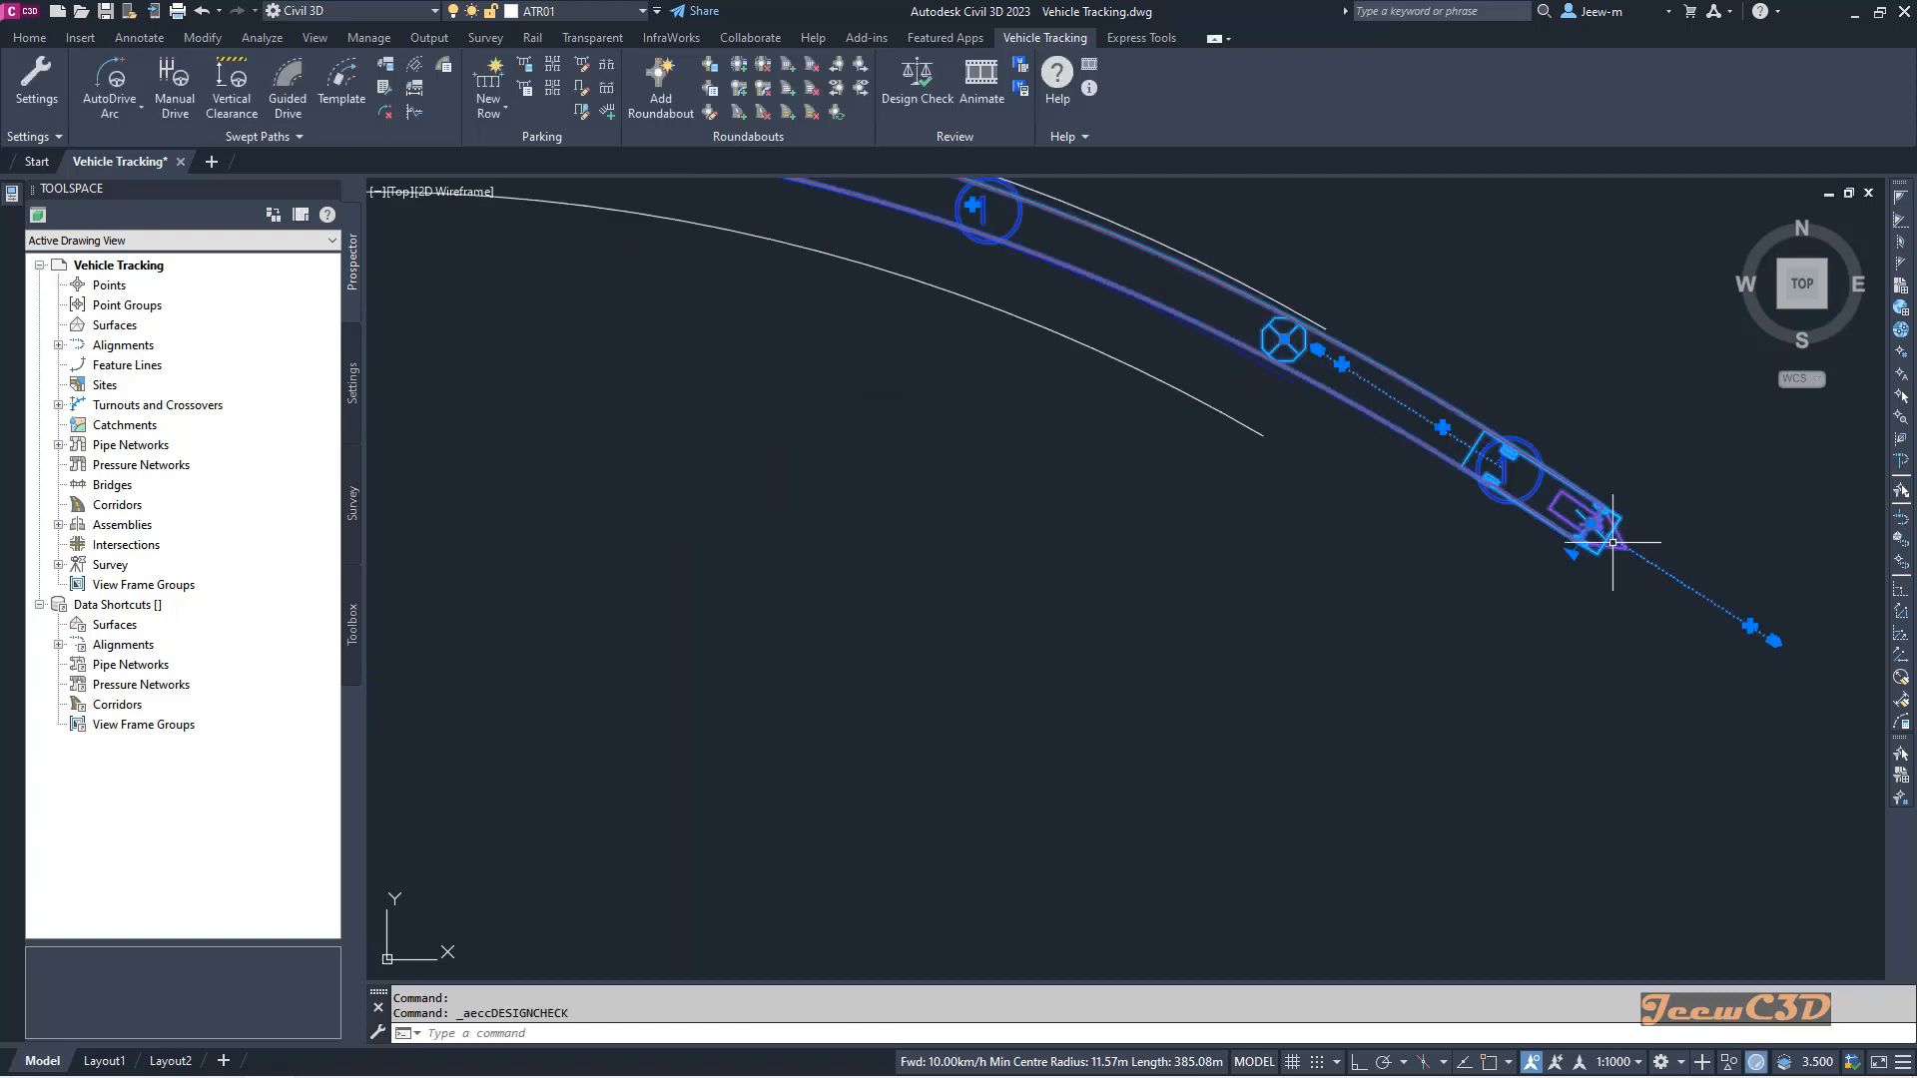
pyautogui.click(1602, 534)
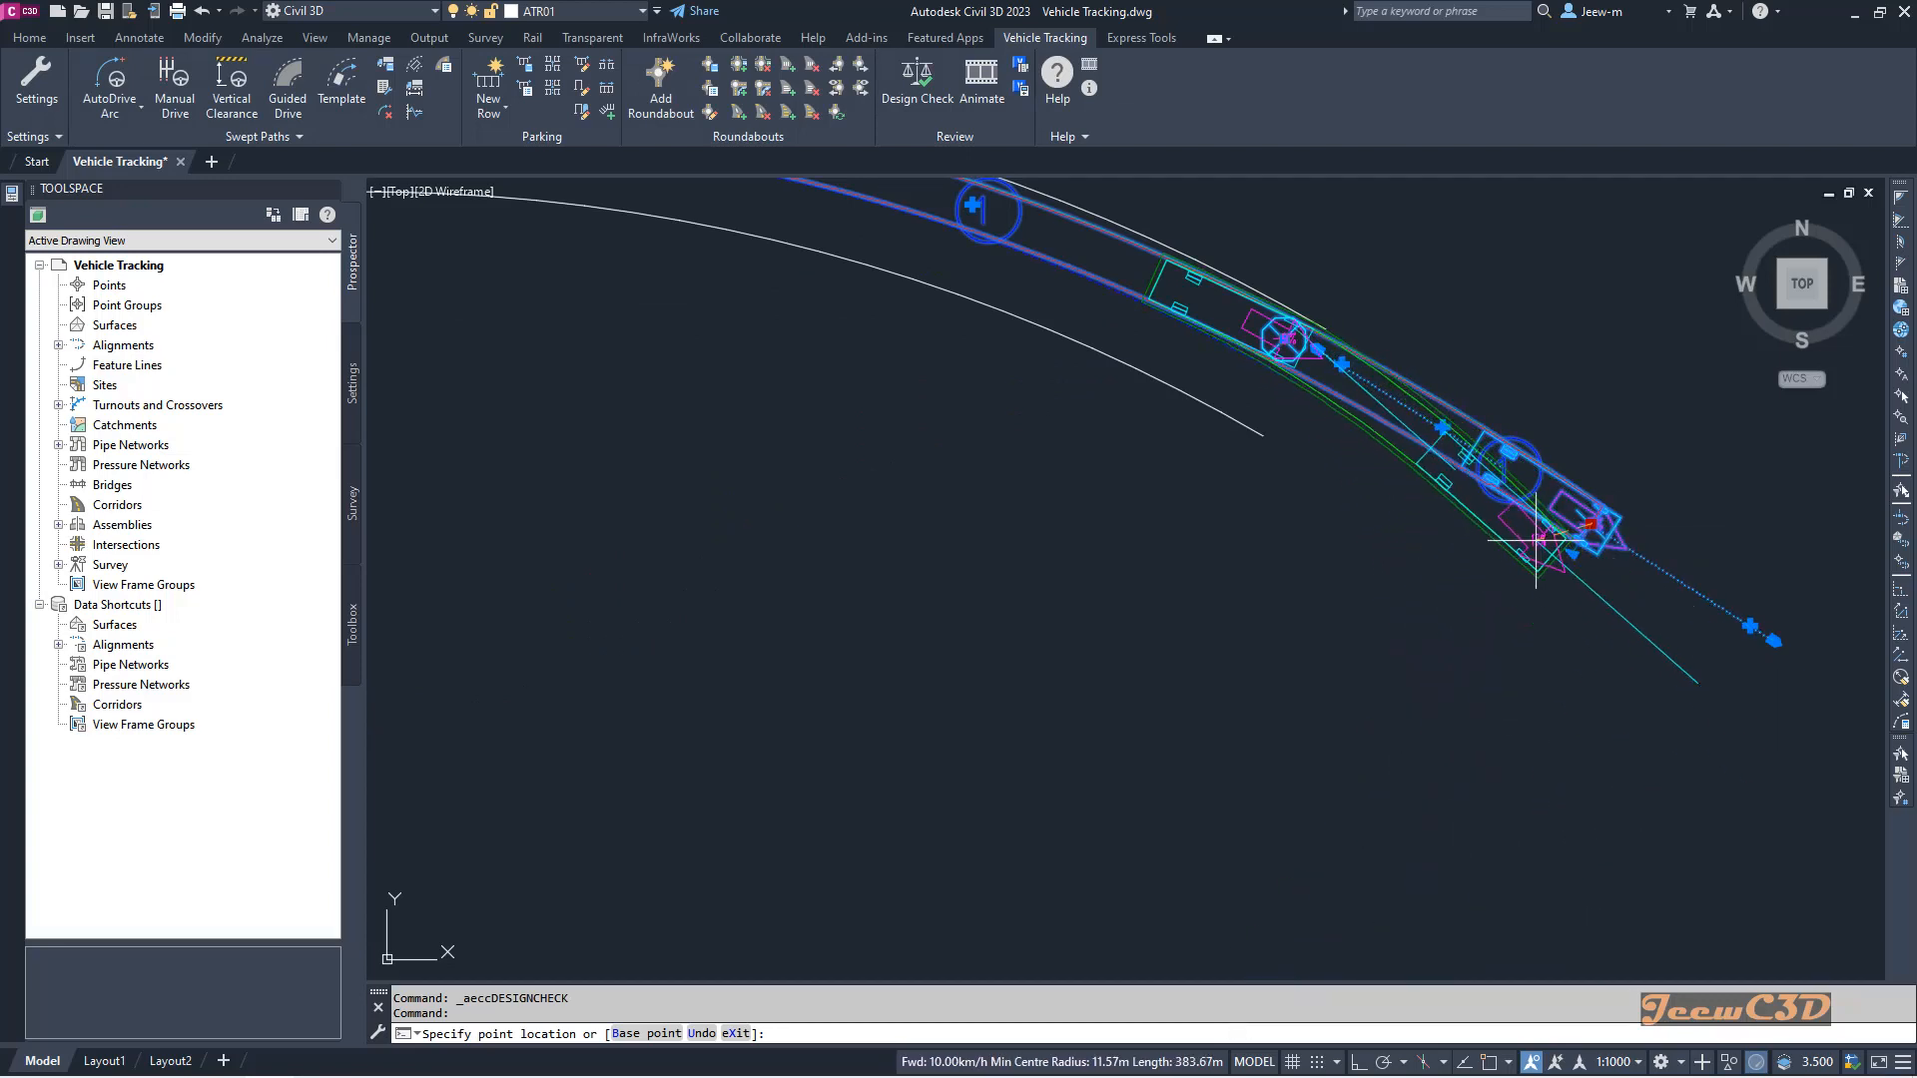
pyautogui.moveTo(1447, 450); pyautogui.dragTo(1646, 533, button='middle')
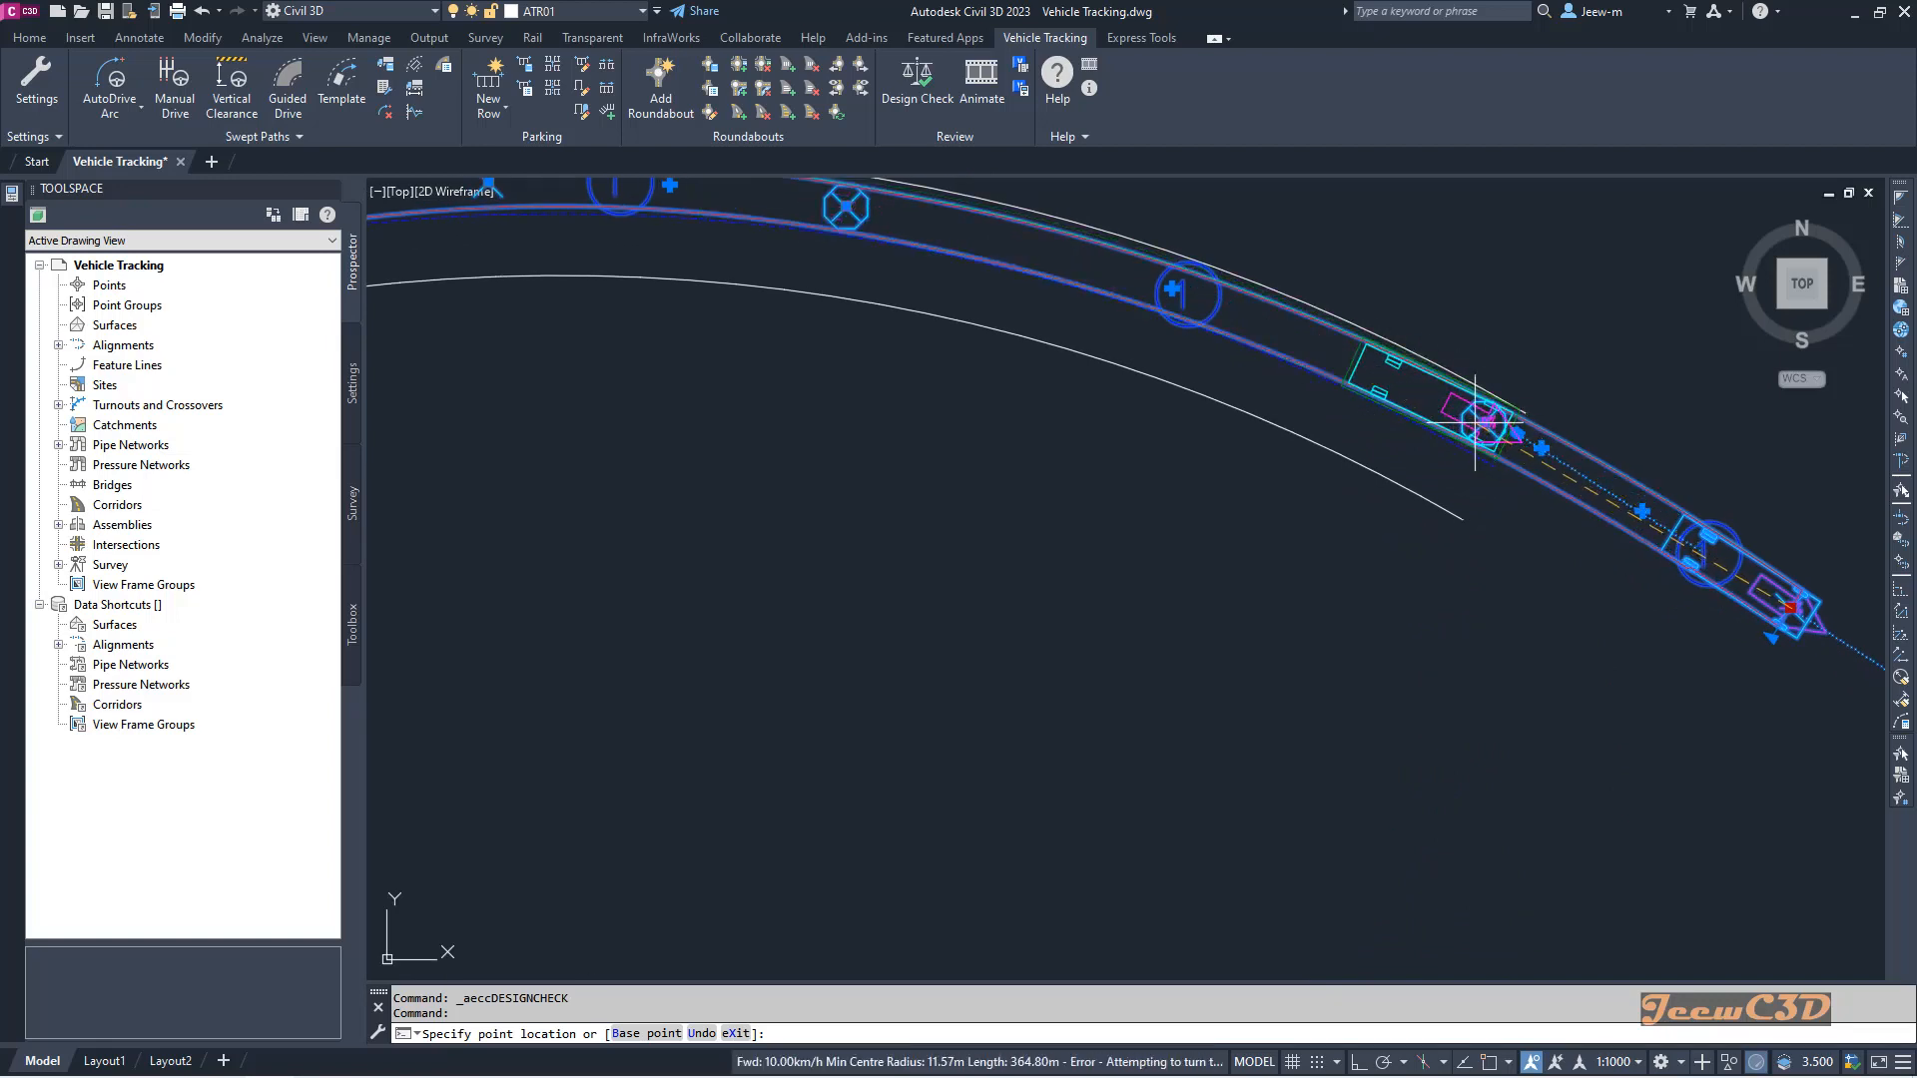
pyautogui.press('Escape')
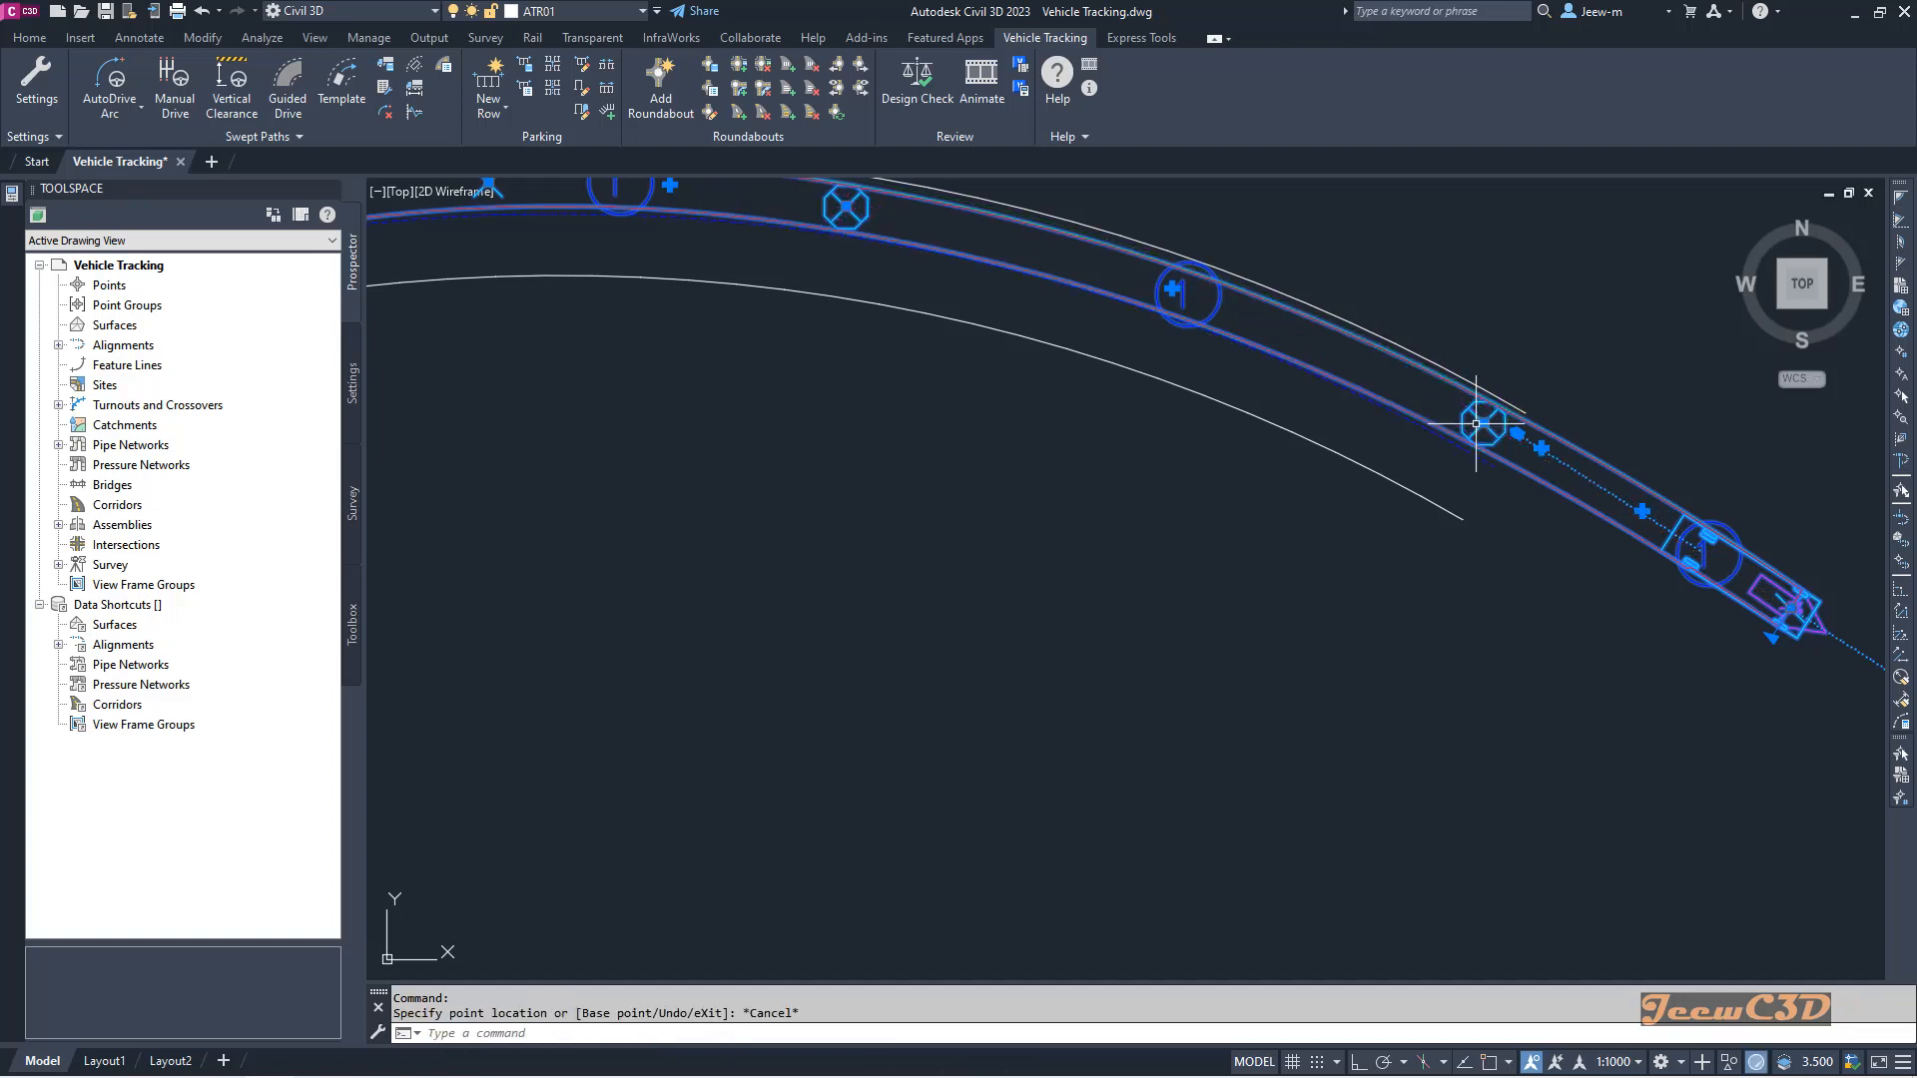
pyautogui.scroll(4, 1487, 439)
pyautogui.scroll(-4, 1487, 441)
pyautogui.scroll(2, 1475, 429)
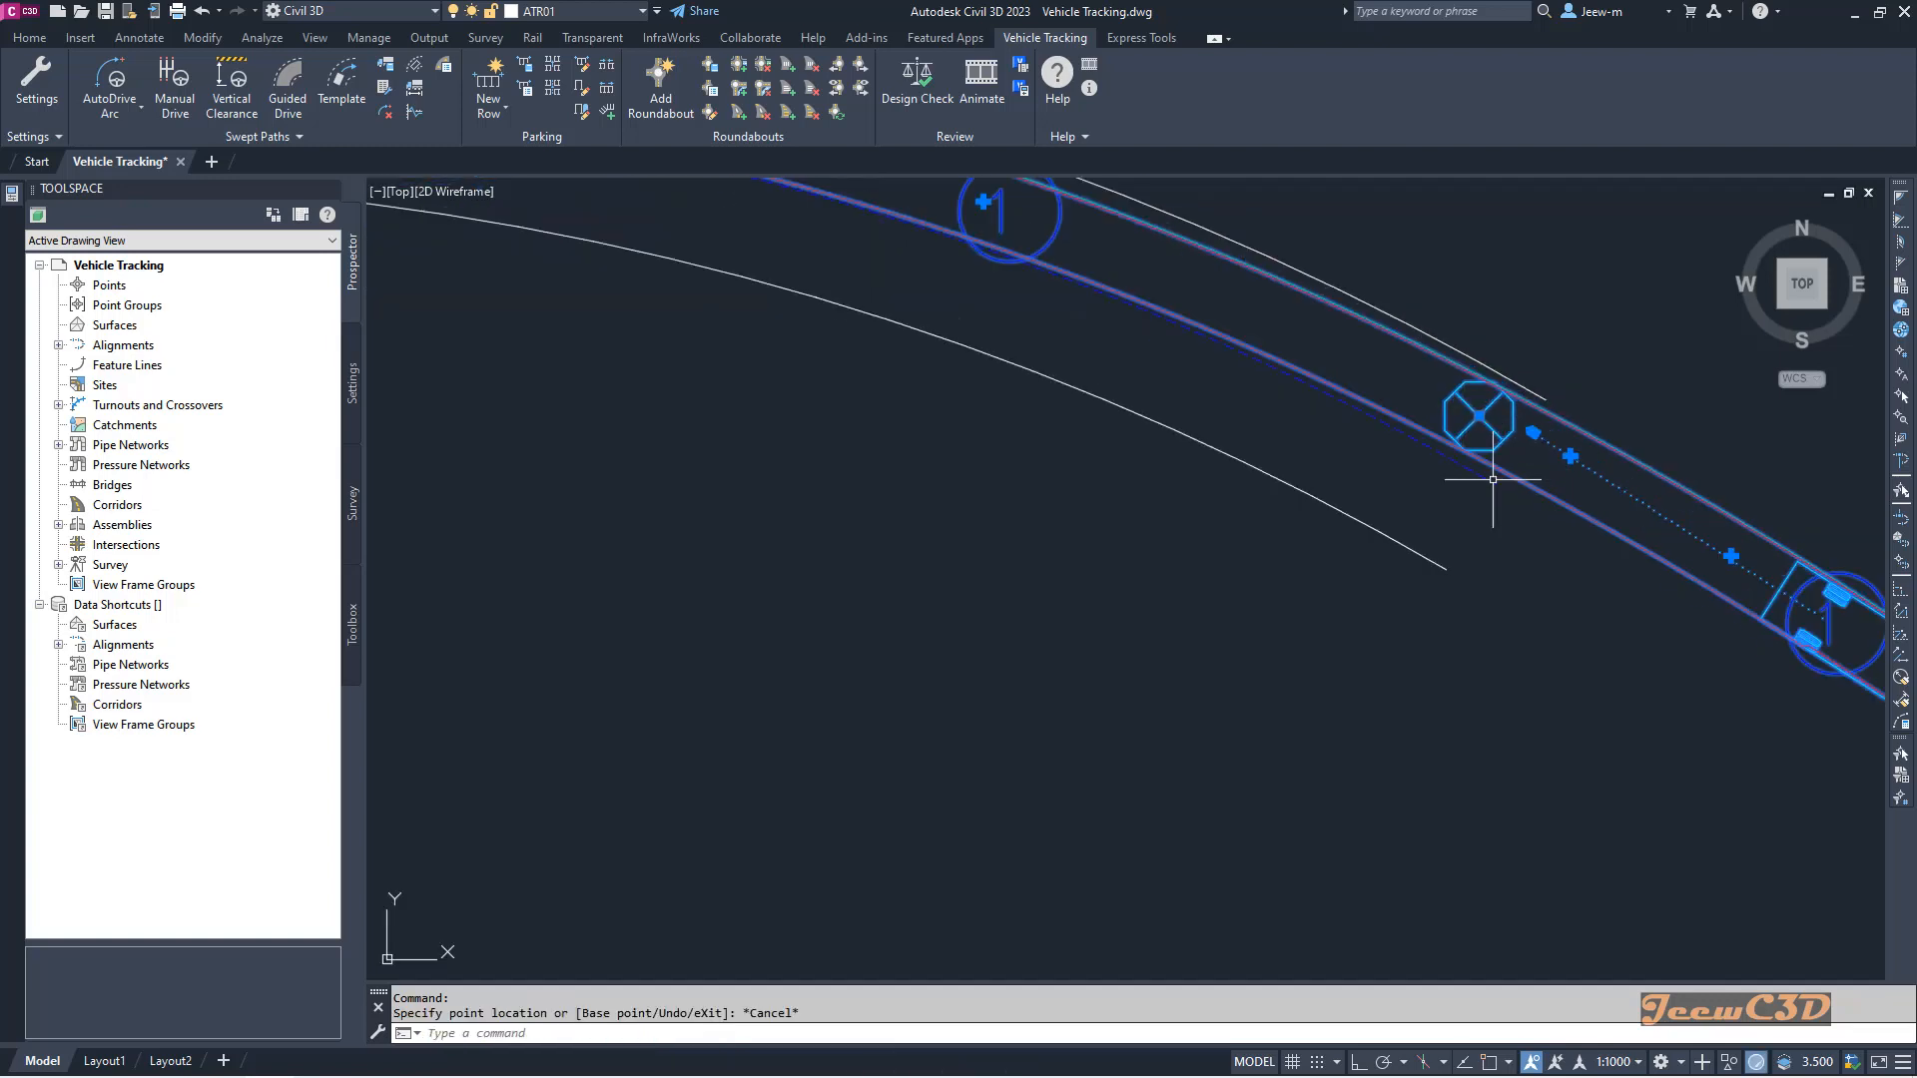
pyautogui.press('Escape')
# Step: Rerun the design check, reread Path 1's Turn Spirals Disabled Momentarily exception, and close the report to view the whole last curve
pyautogui.scroll(-2, 1475, 526)
pyautogui.scroll(2, 1467, 483)
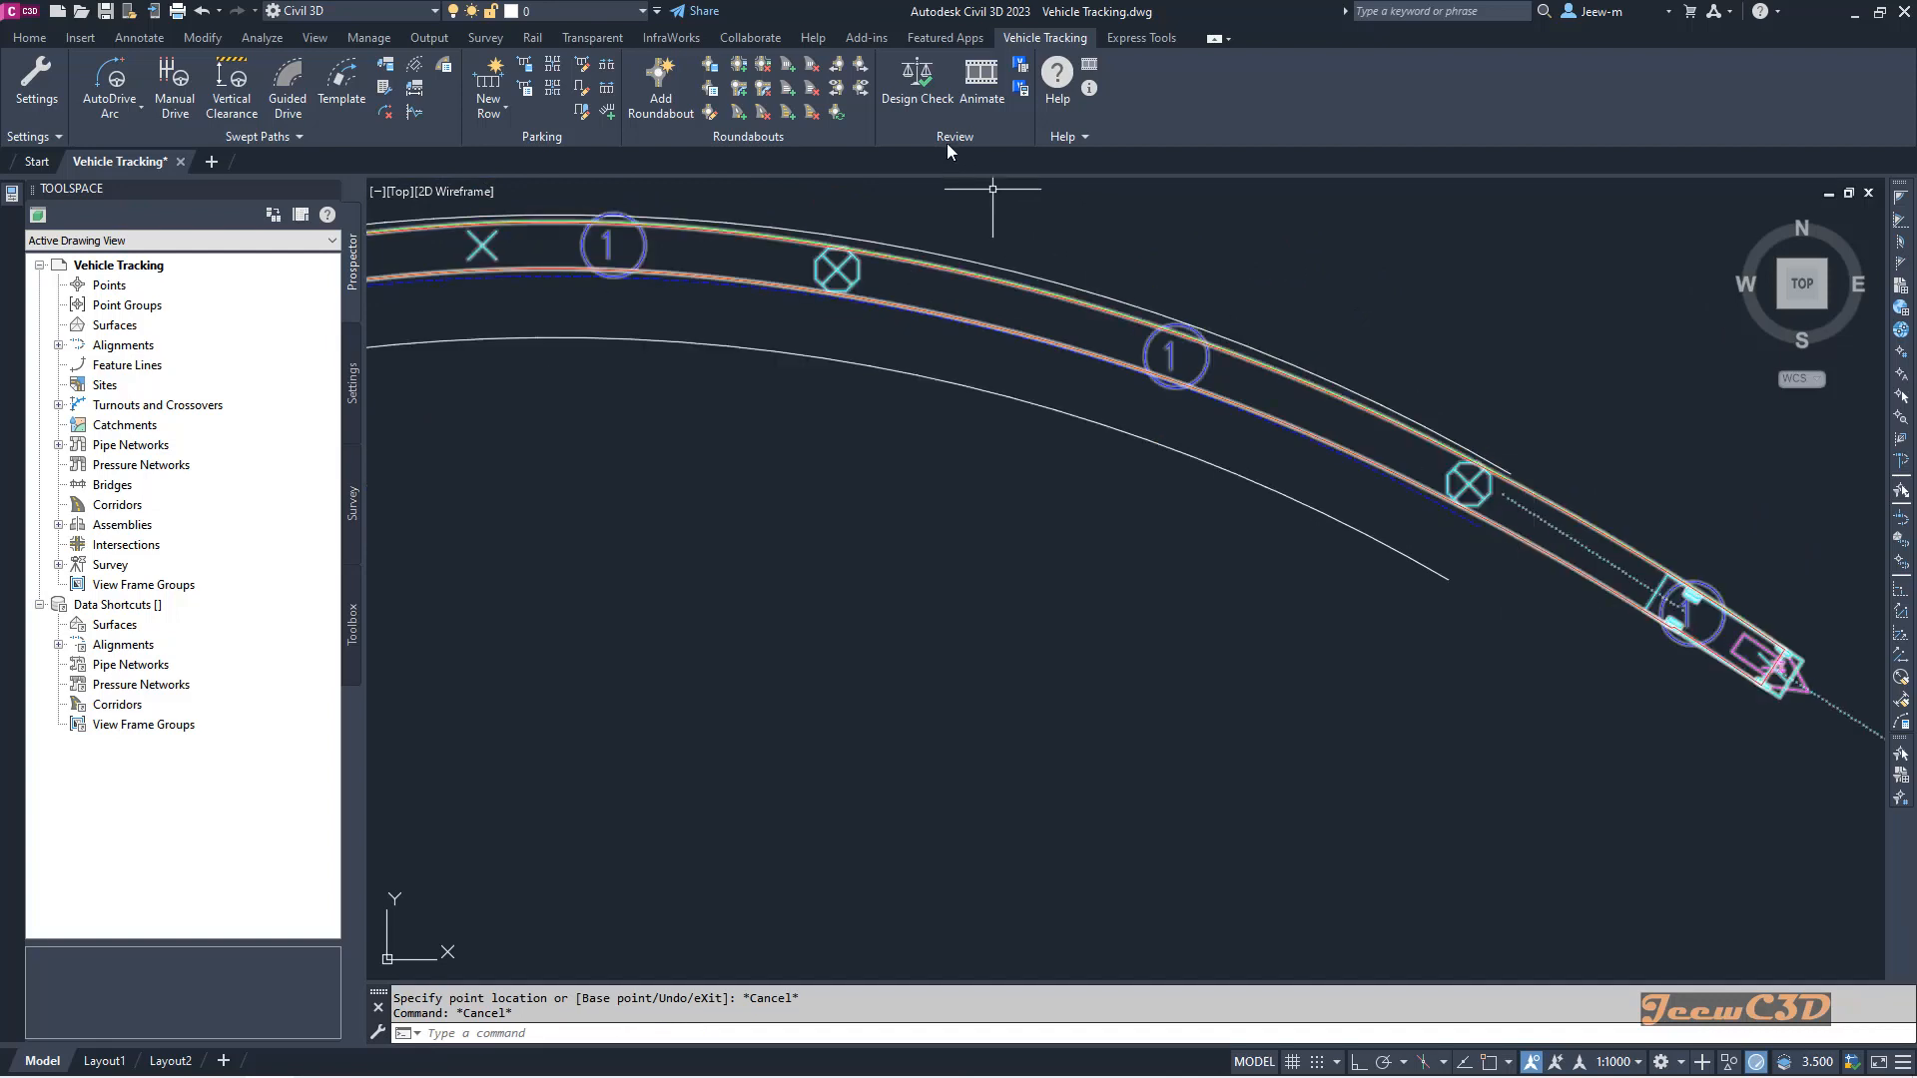
pyautogui.click(927, 98)
pyautogui.click(815, 256)
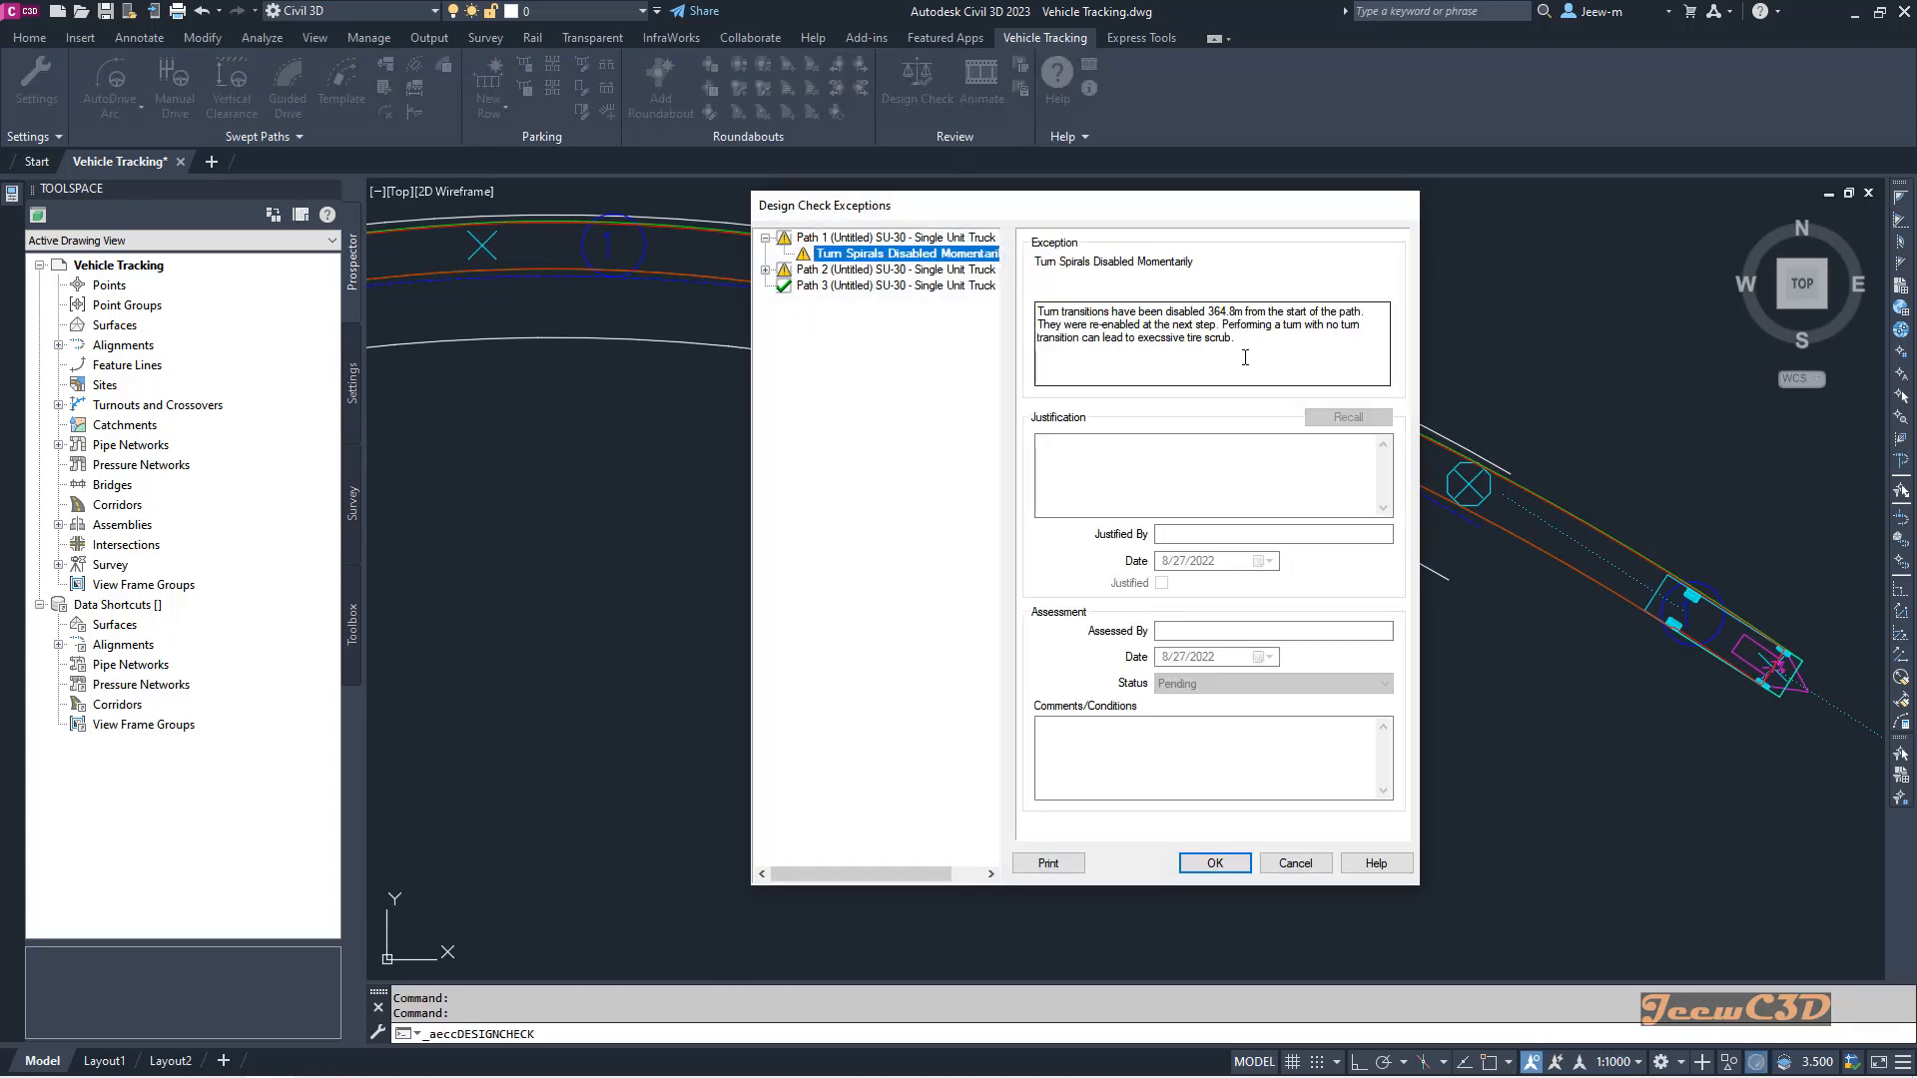
pyautogui.click(1295, 864)
pyautogui.scroll(-2, 1238, 654)
pyautogui.scroll(-1, 1238, 653)
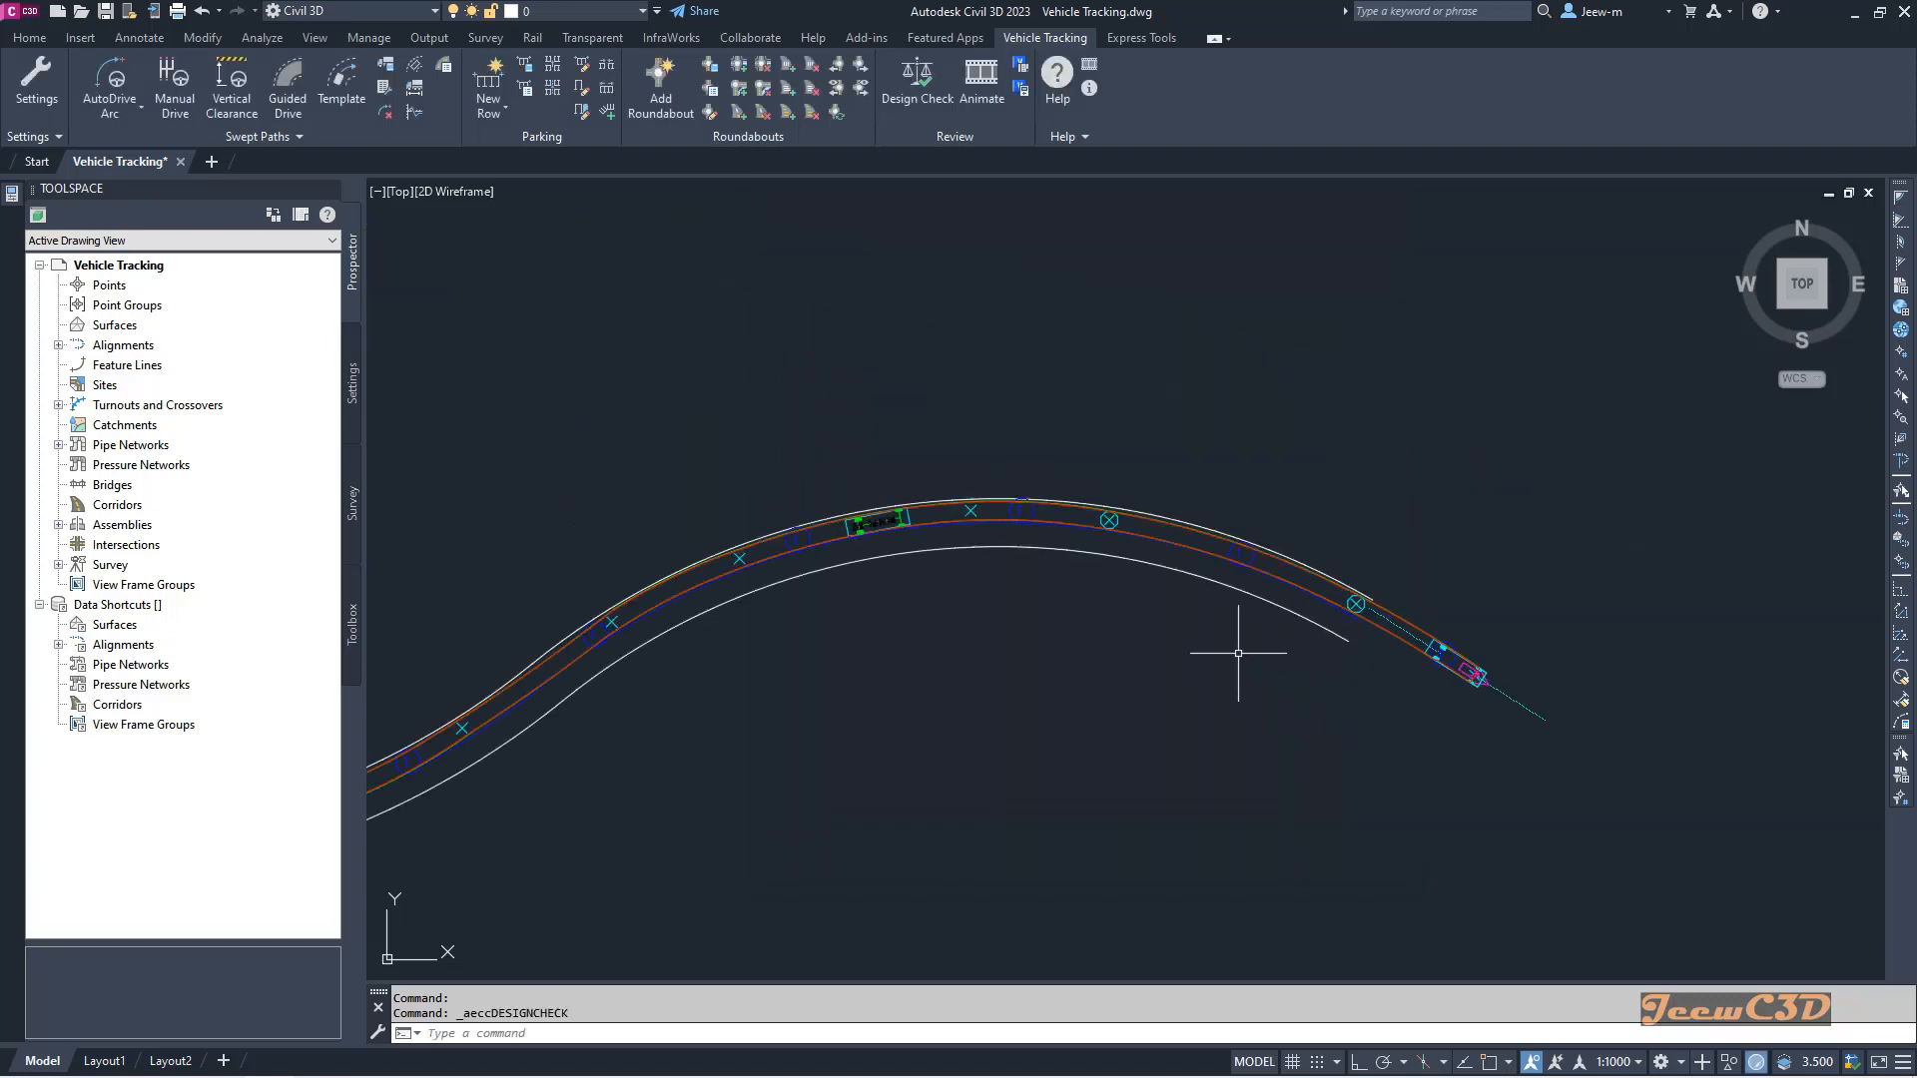
pyautogui.moveTo(1238, 653); pyautogui.dragTo(1263, 572, button='middle')
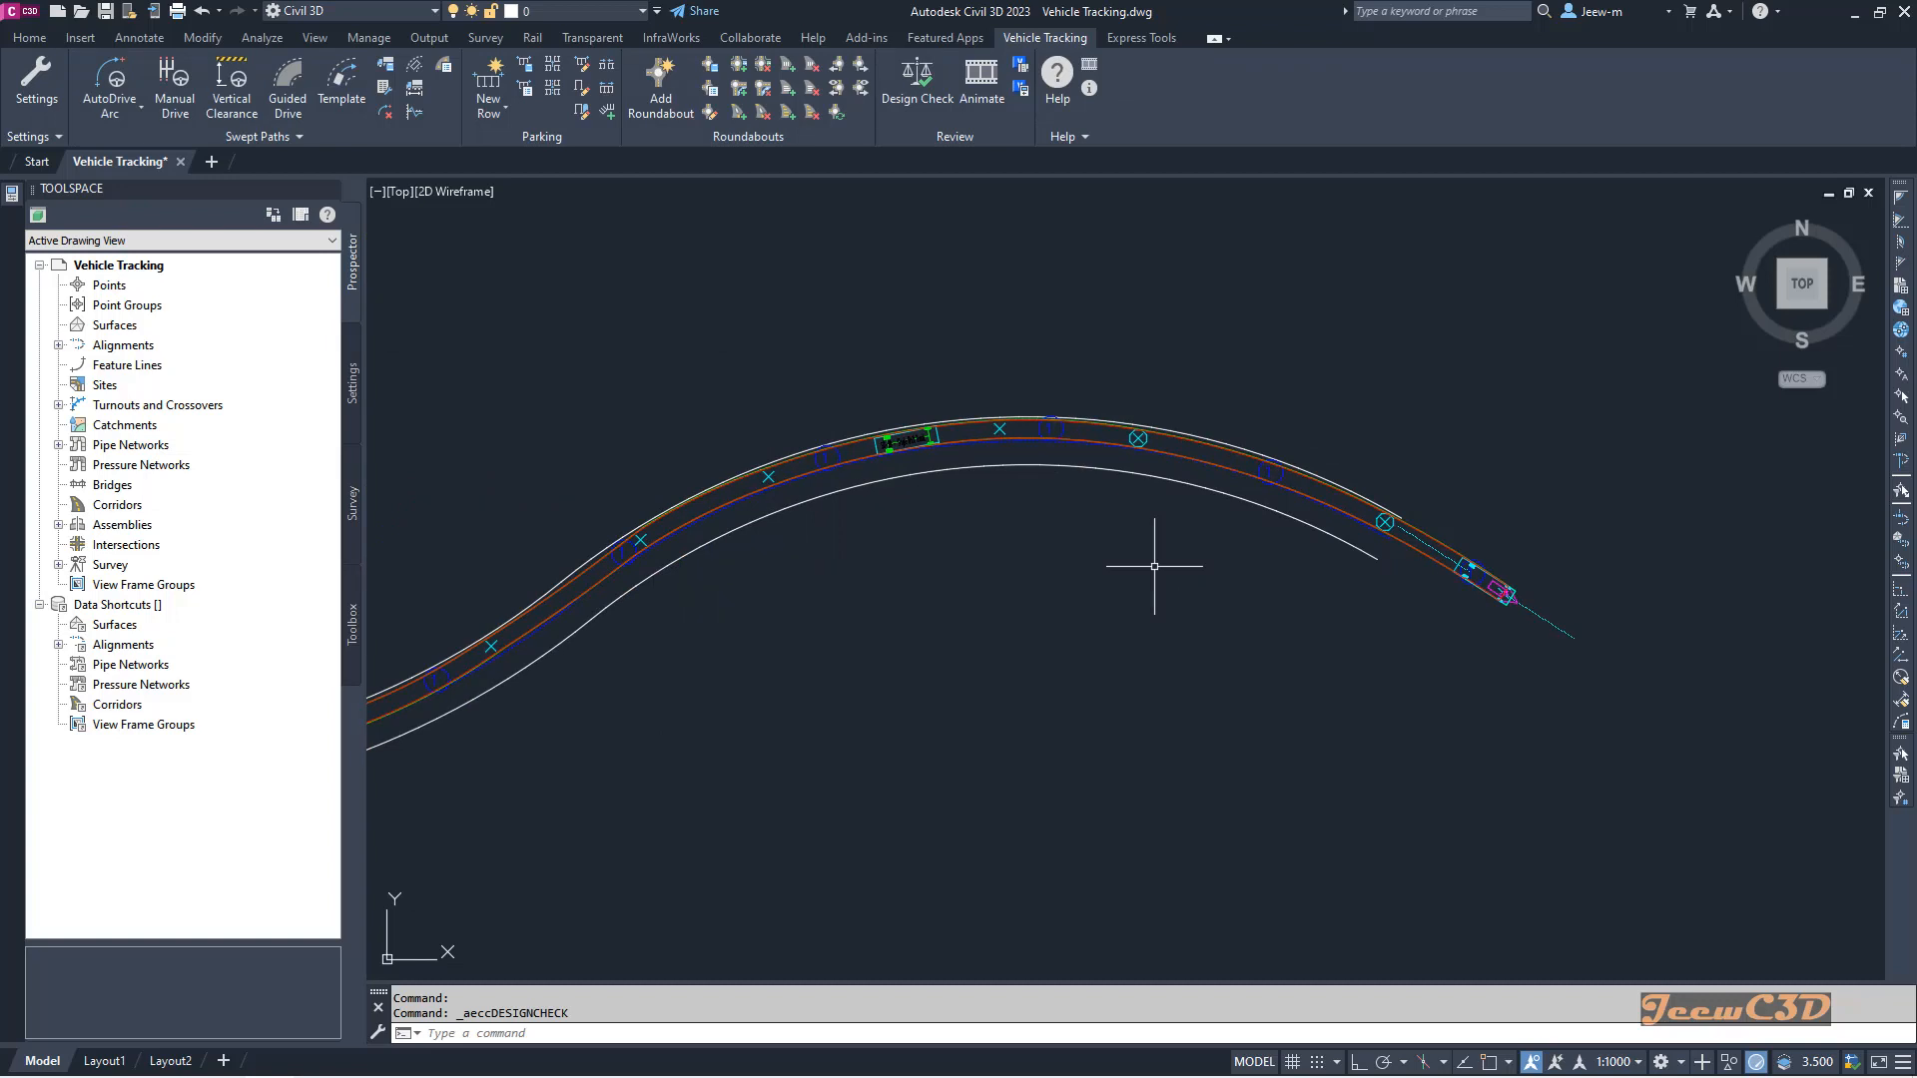